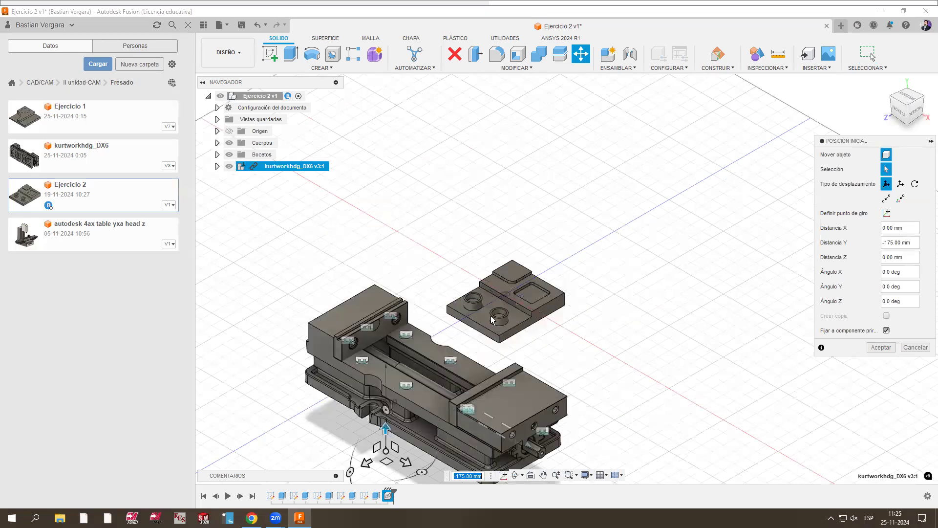
Step: Place the inserted kurtworkhdg_DX6 vise with a Y distance of -175 mm
{"action": "left_click", "coordinate": [882, 348]}
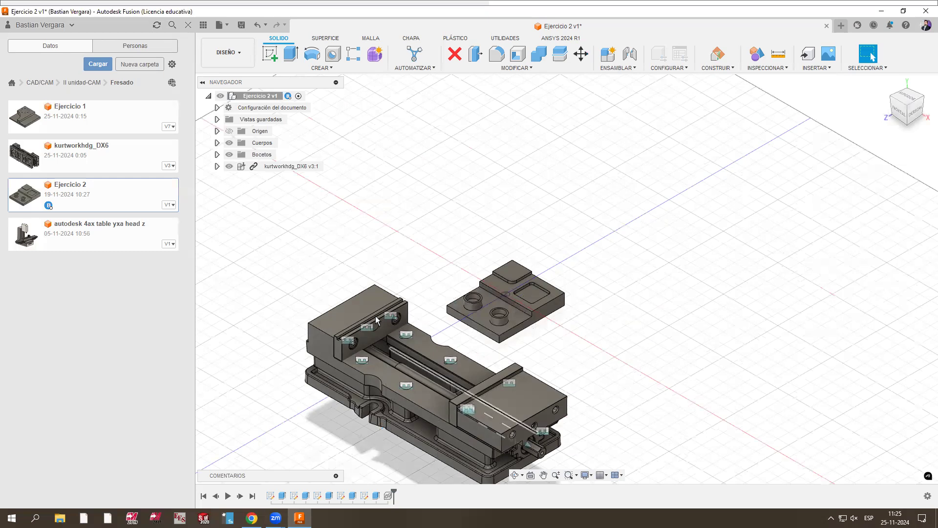
{"action": "scroll", "coordinate": [371, 339], "scroll_direction": "up", "scroll_amount": 3}
{"action": "left_click_drag", "start_coordinate": [340, 213], "coordinate": [318, 316]}
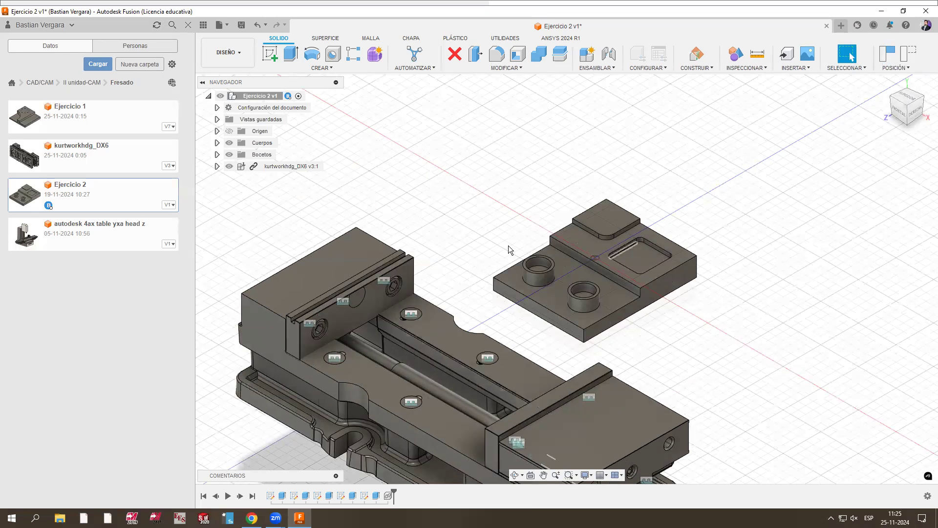
{"action": "scroll", "coordinate": [466, 195], "scroll_direction": "down", "scroll_amount": 3}
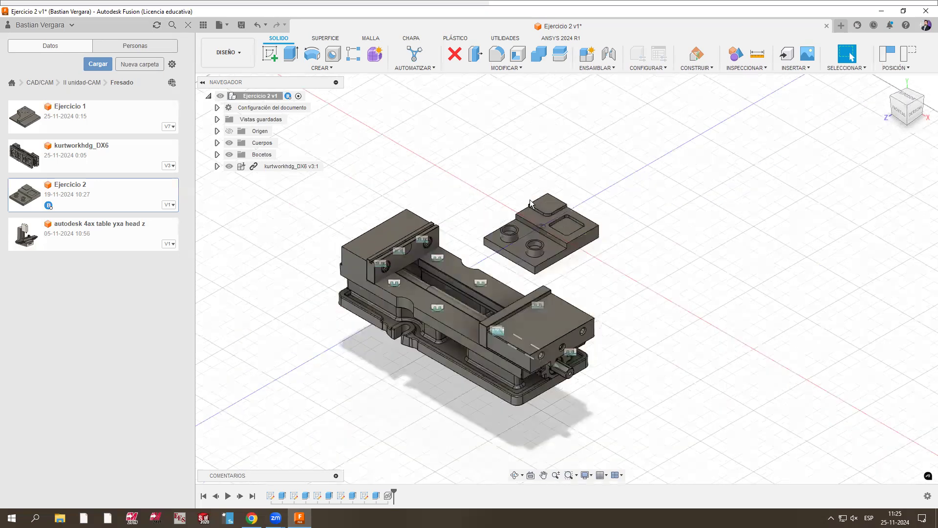
{"action": "scroll", "coordinate": [525, 215], "scroll_direction": "up", "scroll_amount": 3}
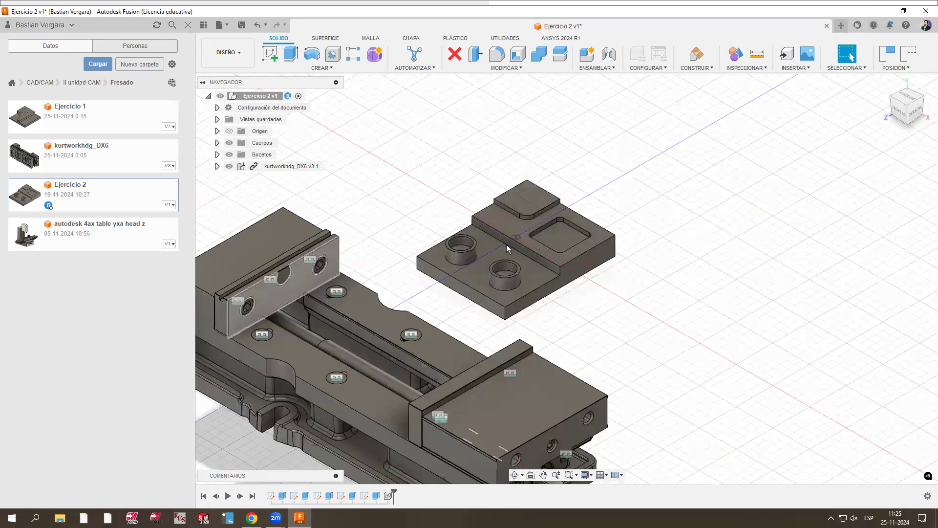
{"action": "scroll", "coordinate": [239, 313], "scroll_direction": "down", "scroll_amount": 2}
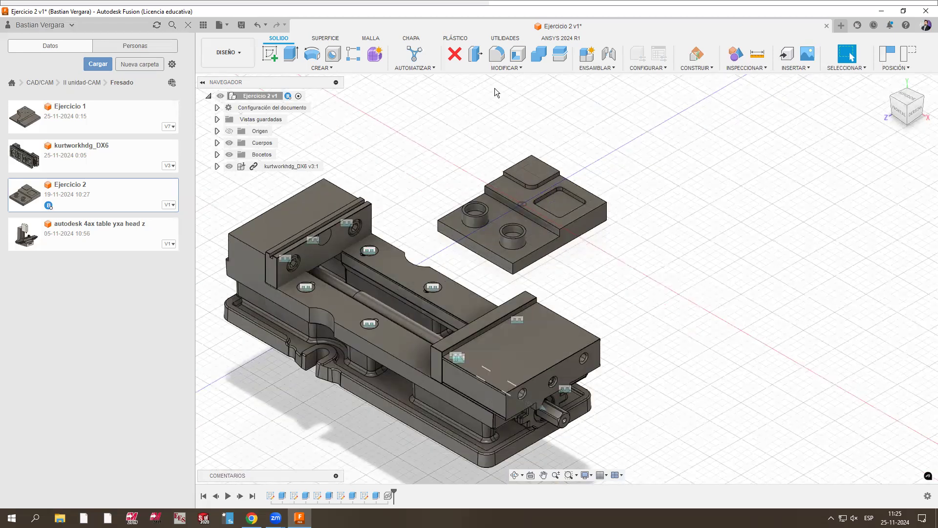
Step: Create a joint between the fixed jaw plate's upper-edge midpoint and the centre of the part's end face beside the raised pad
{"action": "left_click", "coordinate": [606, 63]}
{"action": "scroll", "coordinate": [323, 217], "scroll_direction": "up", "scroll_amount": 3}
{"action": "scroll", "coordinate": [330, 236], "scroll_direction": "up", "scroll_amount": 5}
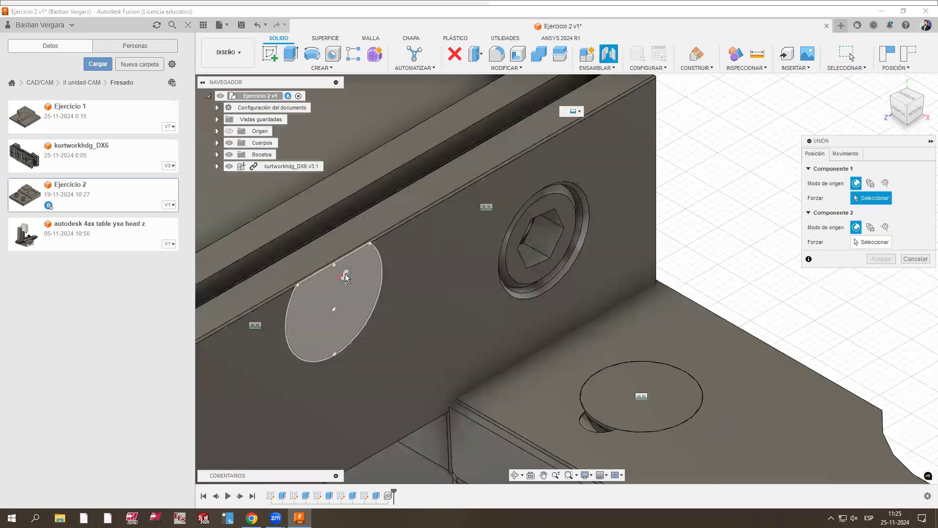
{"action": "left_click", "coordinate": [417, 262]}
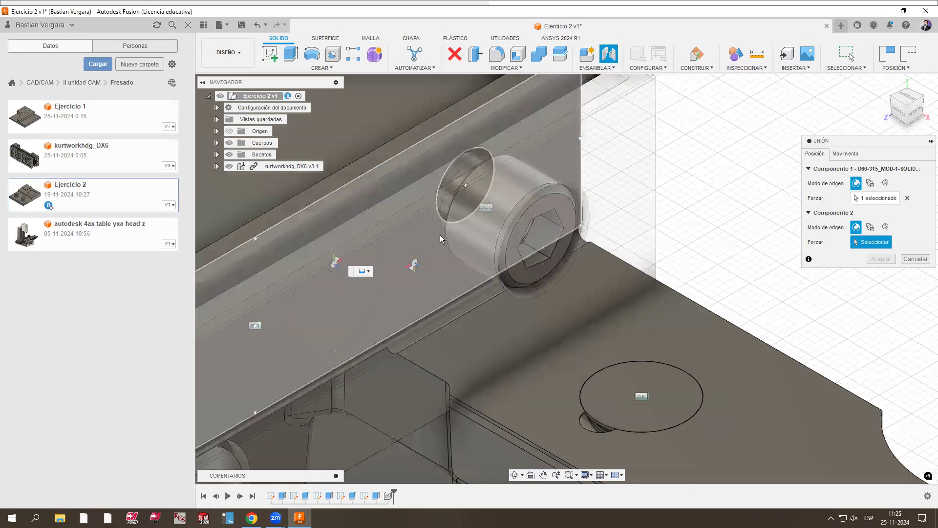
{"action": "left_click", "coordinate": [883, 111]}
{"action": "left_click_drag", "start_coordinate": [884, 112], "coordinate": [562, 302]}
{"action": "scroll", "coordinate": [719, 245], "scroll_direction": "up", "scroll_amount": 4}
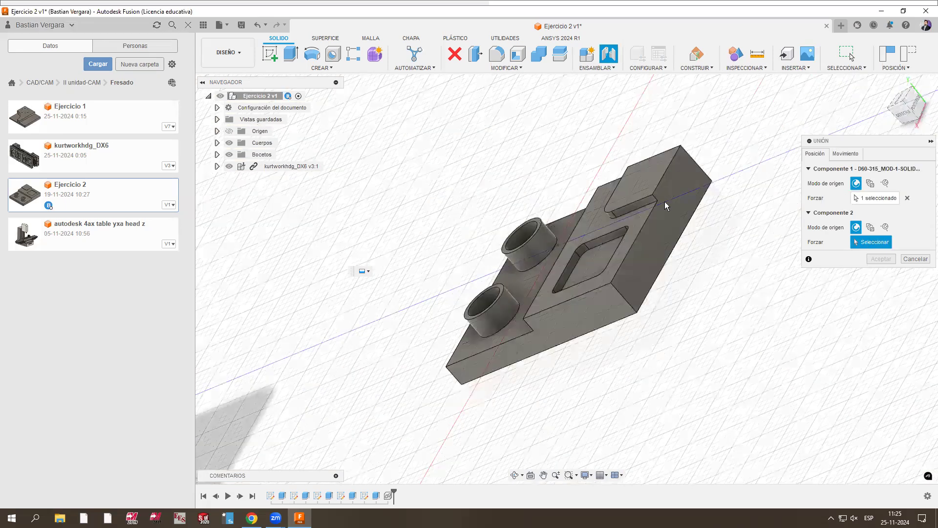
{"action": "scroll", "coordinate": [630, 223], "scroll_direction": "up", "scroll_amount": 2}
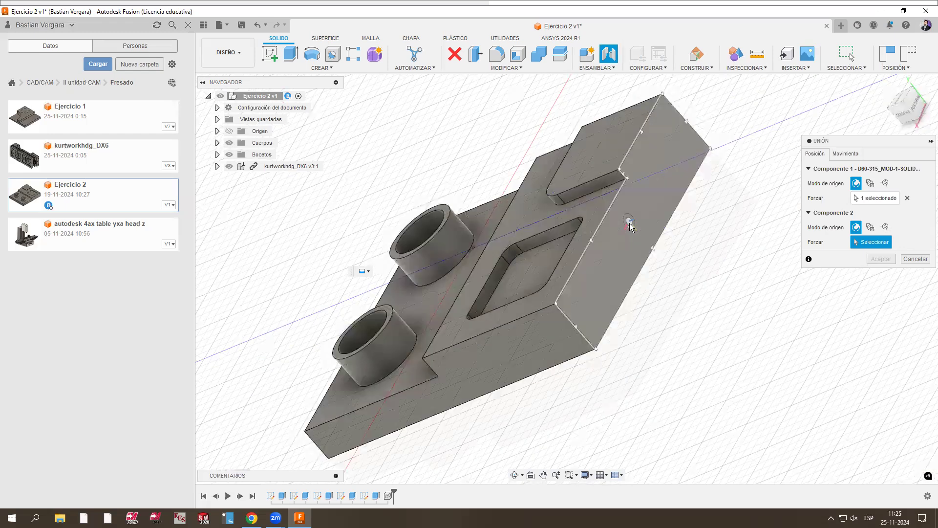
{"action": "left_click", "coordinate": [630, 223]}
{"action": "left_click", "coordinate": [882, 350]}
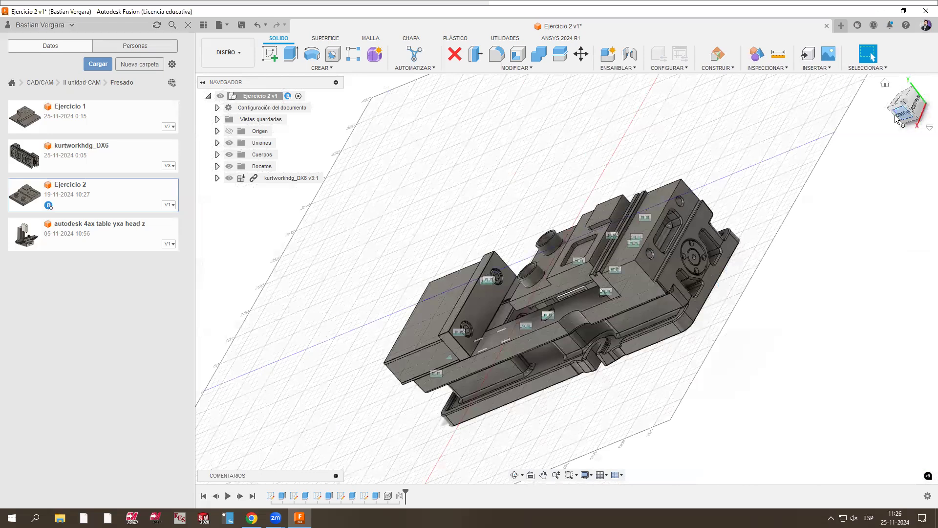
Step: In the right side view, slide the vise's movable jaw up to the free end of the part
{"action": "left_click", "coordinate": [896, 117]}
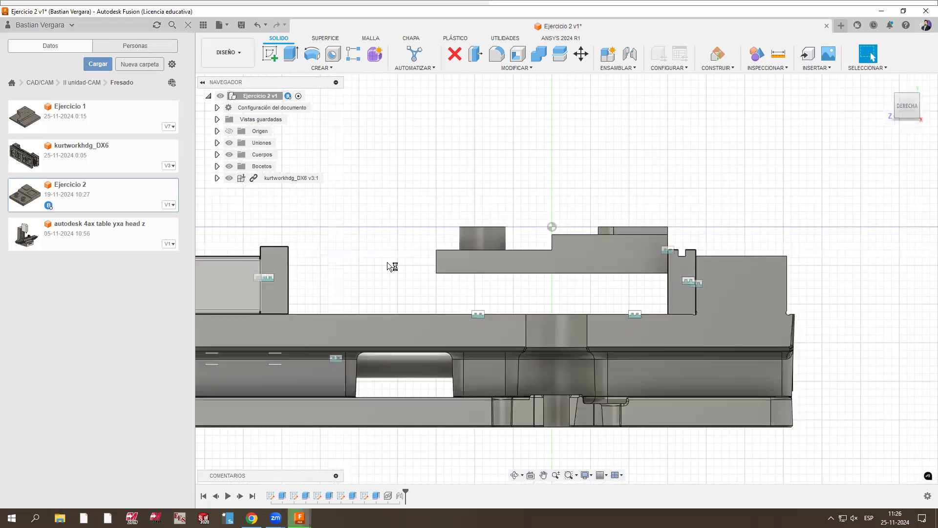
{"action": "scroll", "coordinate": [687, 228], "scroll_direction": "up", "scroll_amount": 2}
{"action": "scroll", "coordinate": [757, 251], "scroll_direction": "up", "scroll_amount": 3}
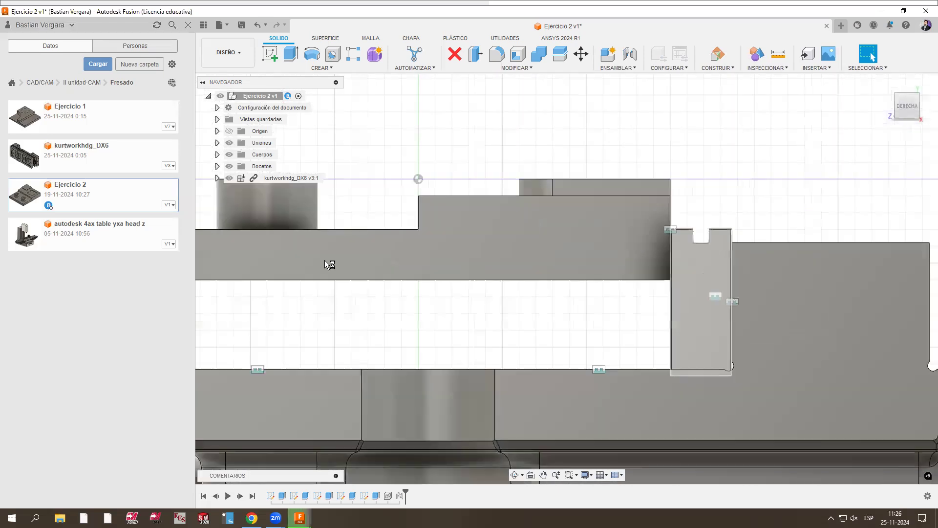
{"action": "scroll", "coordinate": [239, 268], "scroll_direction": "down", "scroll_amount": 3}
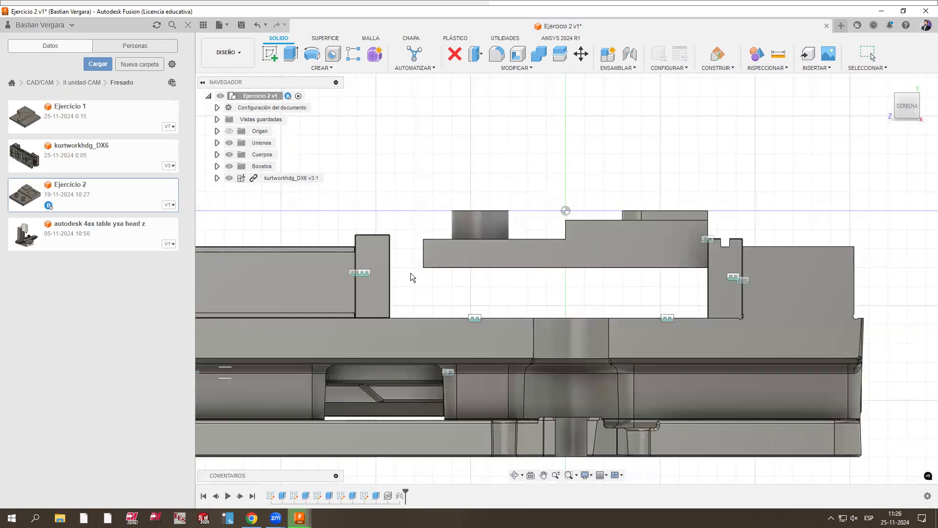
{"action": "scroll", "coordinate": [409, 275], "scroll_direction": "up", "scroll_amount": 5}
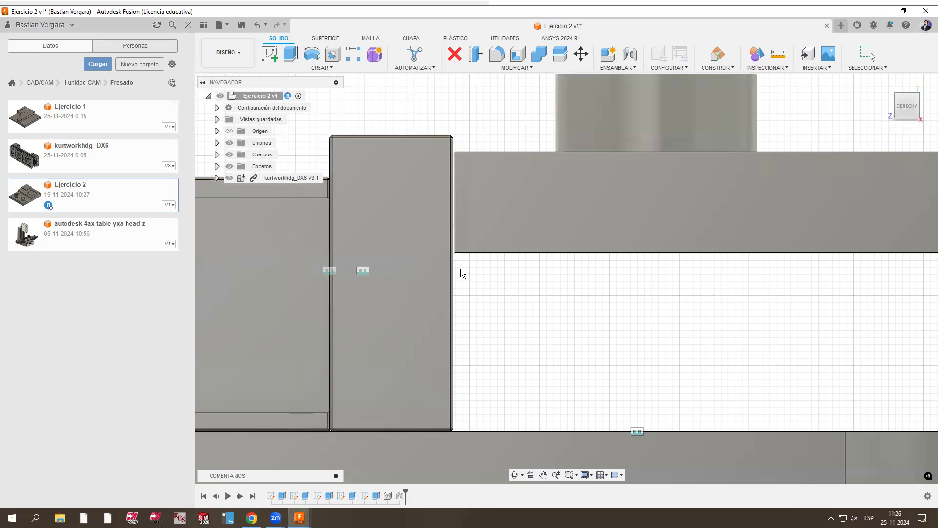
{"action": "scroll", "coordinate": [527, 224], "scroll_direction": "down", "scroll_amount": 4}
{"action": "scroll", "coordinate": [360, 230], "scroll_direction": "up", "scroll_amount": 3}
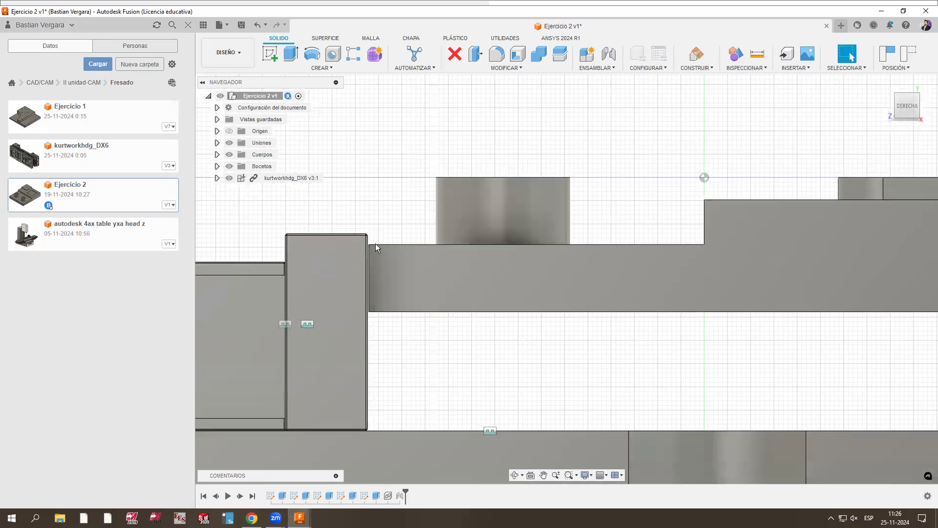
Step: Examine how both vise jaws meet the ends of the part, from the side and at an angle
{"action": "scroll", "coordinate": [394, 231], "scroll_direction": "up", "scroll_amount": 2}
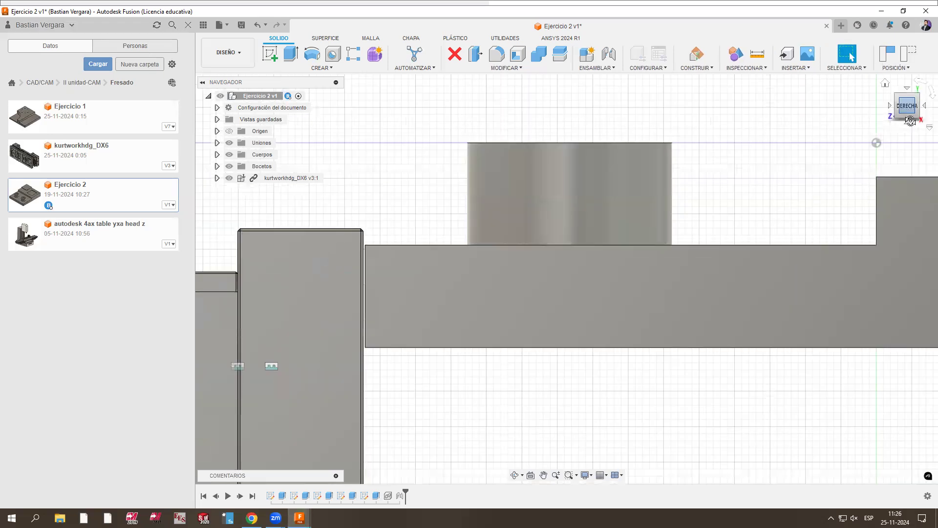
{"action": "middle_click_drag", "start_coordinate": [390, 232], "coordinate": [358, 180], "text": "shift"}
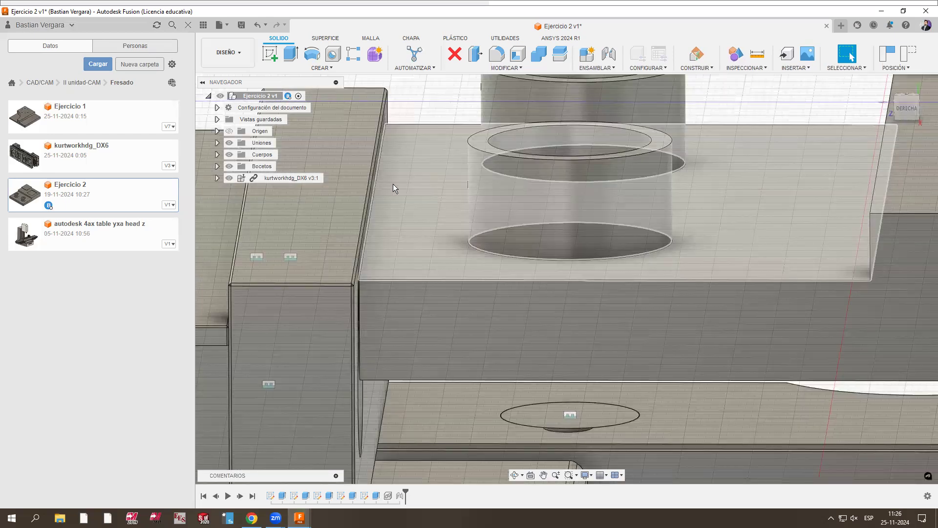
{"action": "scroll", "coordinate": [409, 195], "scroll_direction": "down", "scroll_amount": 1}
{"action": "left_click", "coordinate": [900, 106]}
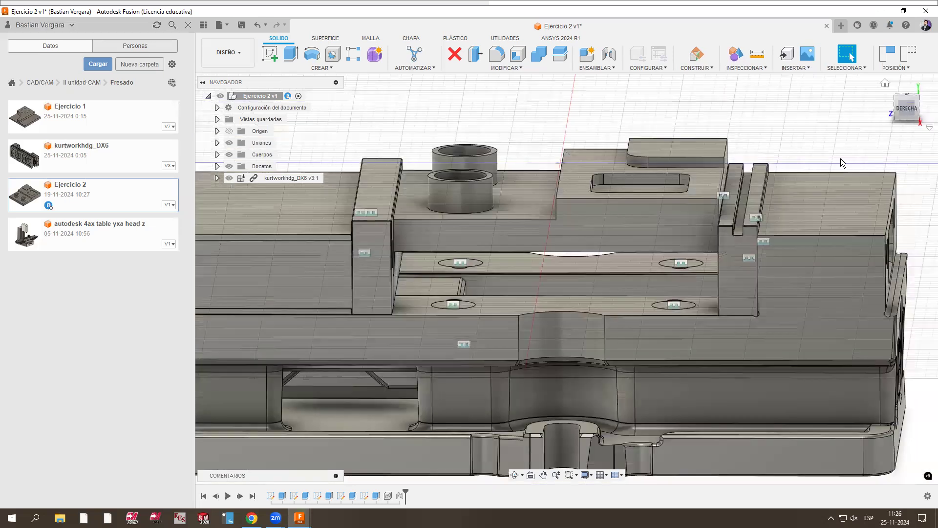
{"action": "scroll", "coordinate": [689, 274], "scroll_direction": "up", "scroll_amount": 4}
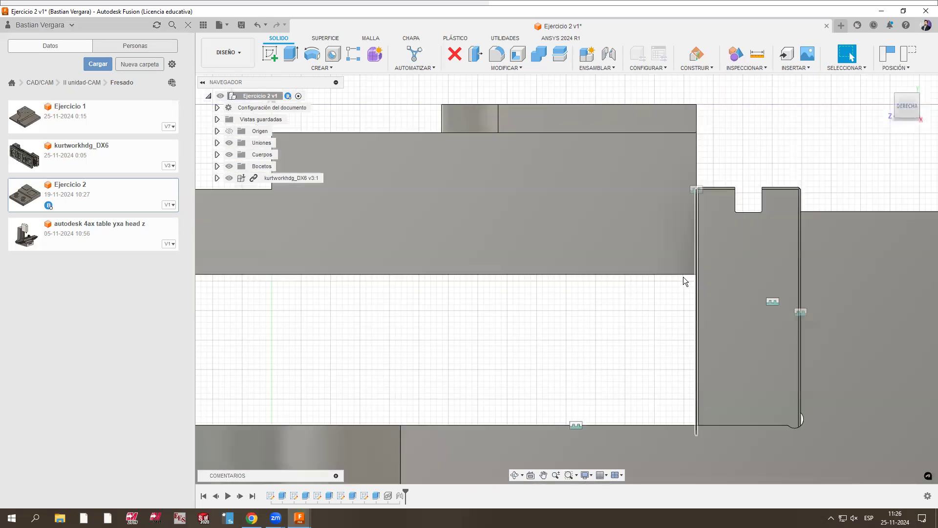
{"action": "scroll", "coordinate": [683, 277], "scroll_direction": "down", "scroll_amount": 3}
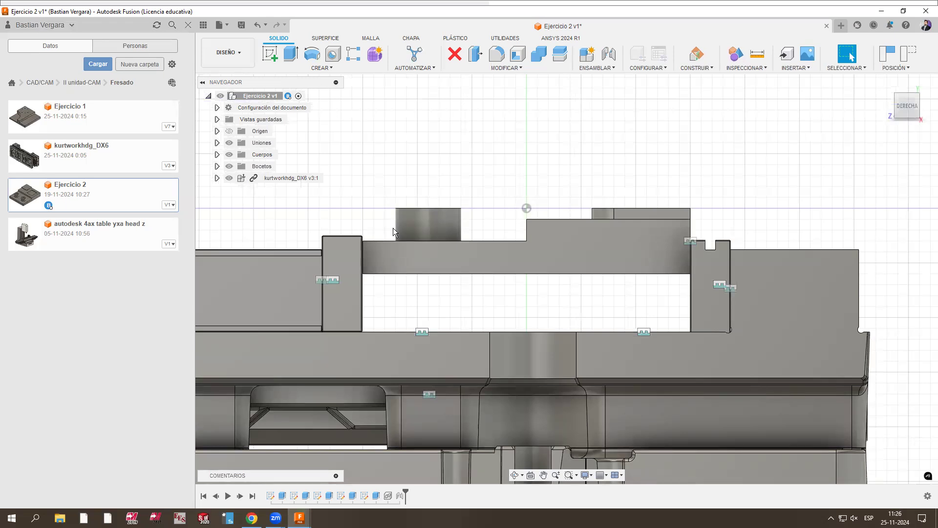
{"action": "scroll", "coordinate": [324, 259], "scroll_direction": "up", "scroll_amount": 3}
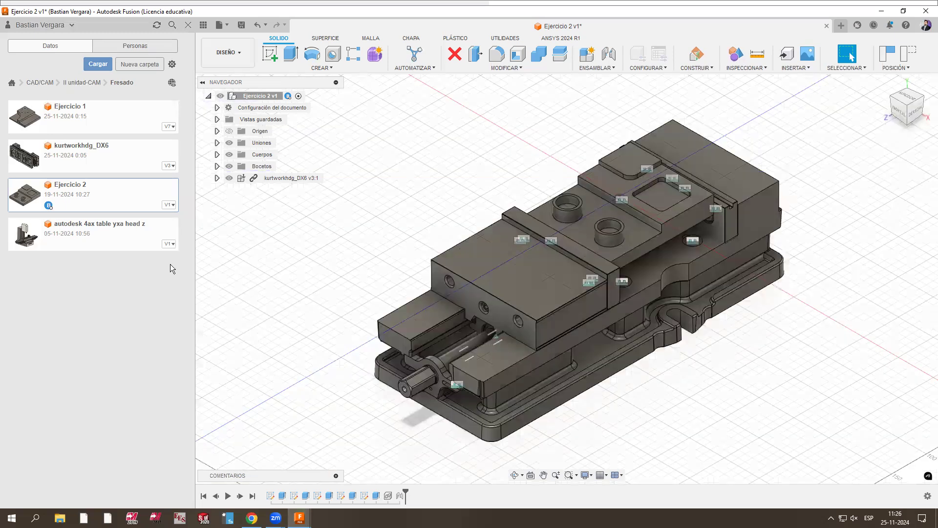
Step: Hide the joints of the assembly and close the data panel
{"action": "left_click", "coordinate": [229, 143]}
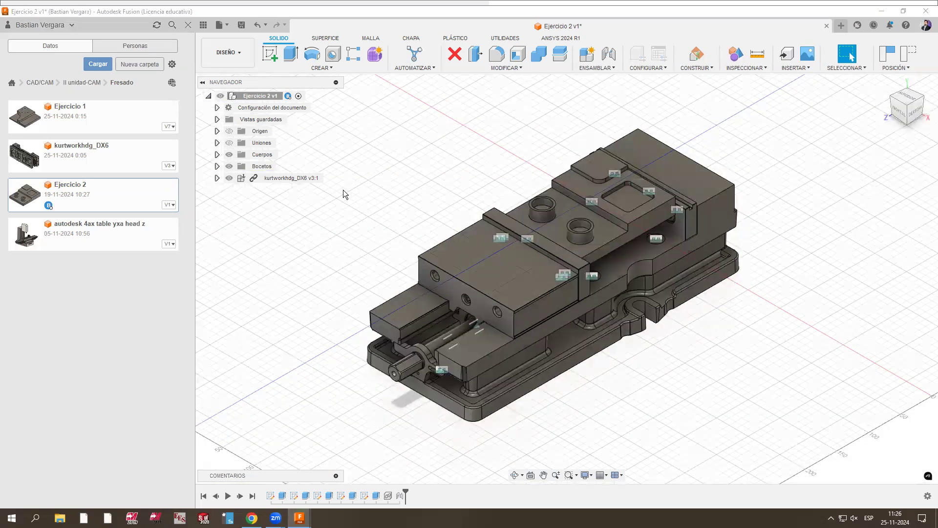
{"action": "left_click", "coordinate": [185, 26]}
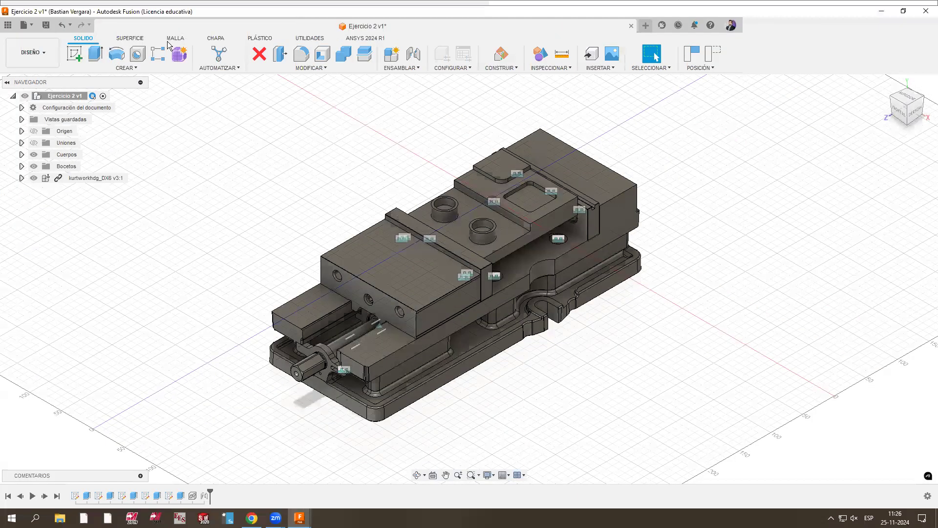
Step: Switch from the design to the Fabricación (Manufacture) workspace
{"action": "left_click", "coordinate": [41, 57]}
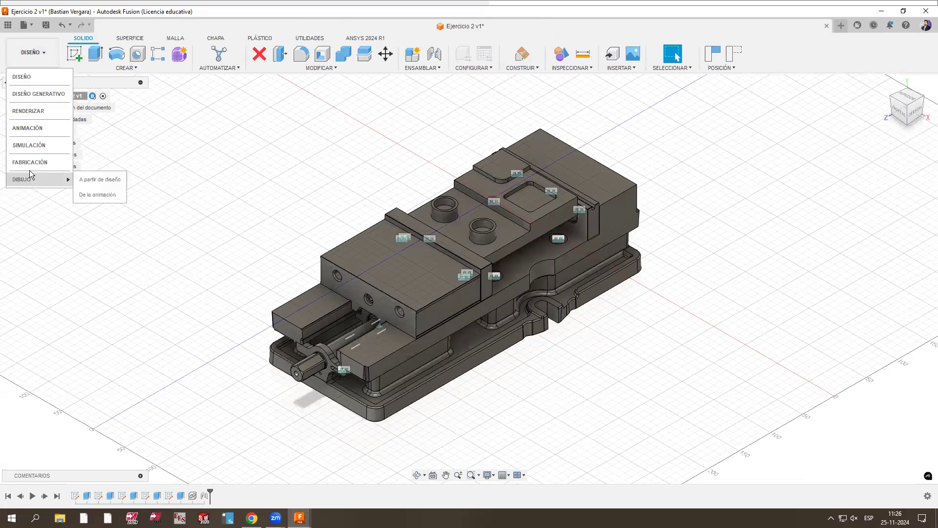
{"action": "left_click", "coordinate": [29, 162]}
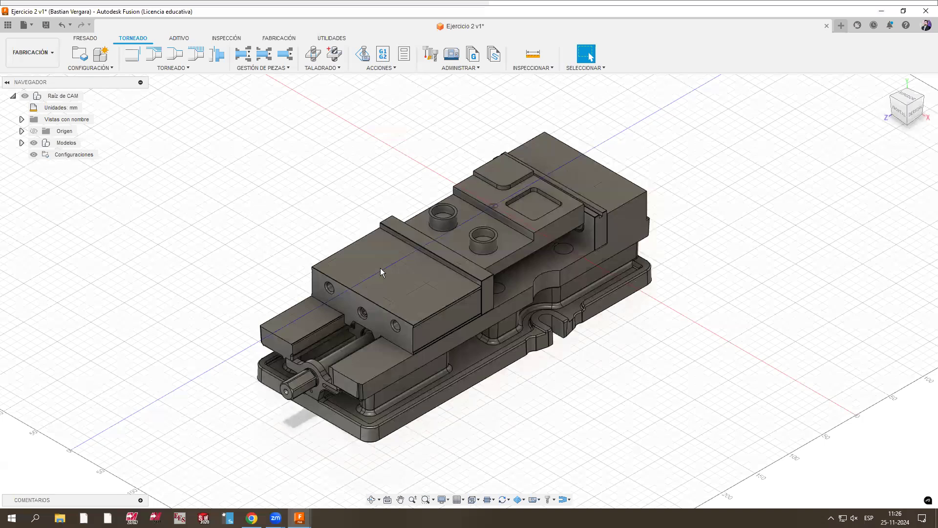
{"action": "scroll", "coordinate": [386, 273], "scroll_direction": "up", "scroll_amount": 2}
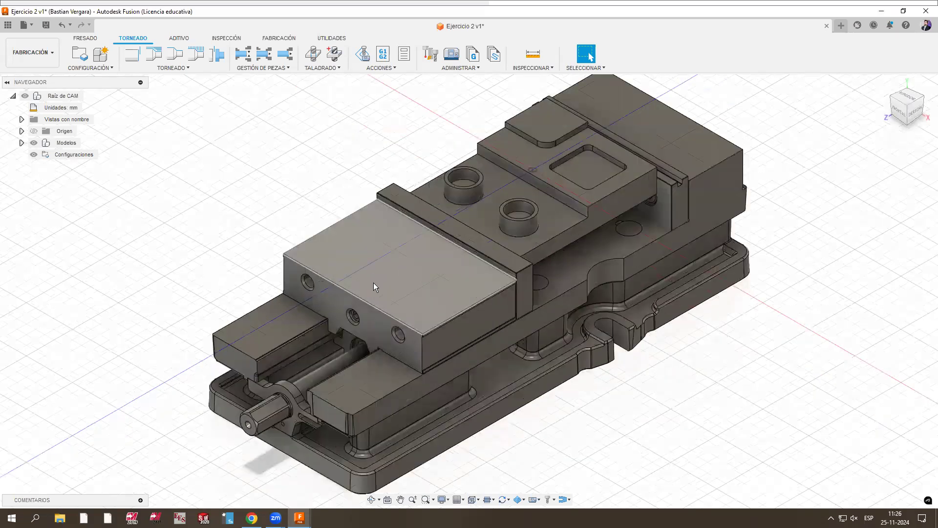
Step: Examine the gap between the movable jaw and the part up close, and the whole vise setup at an angle
{"action": "key", "text": "ctrl+a"}
{"action": "key", "text": "Escape"}
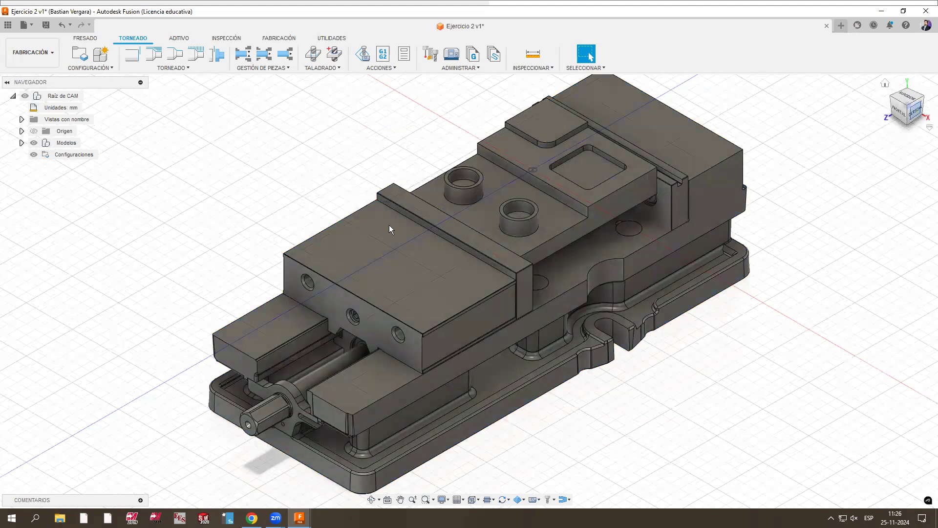
{"action": "scroll", "coordinate": [460, 205], "scroll_direction": "up", "scroll_amount": 6}
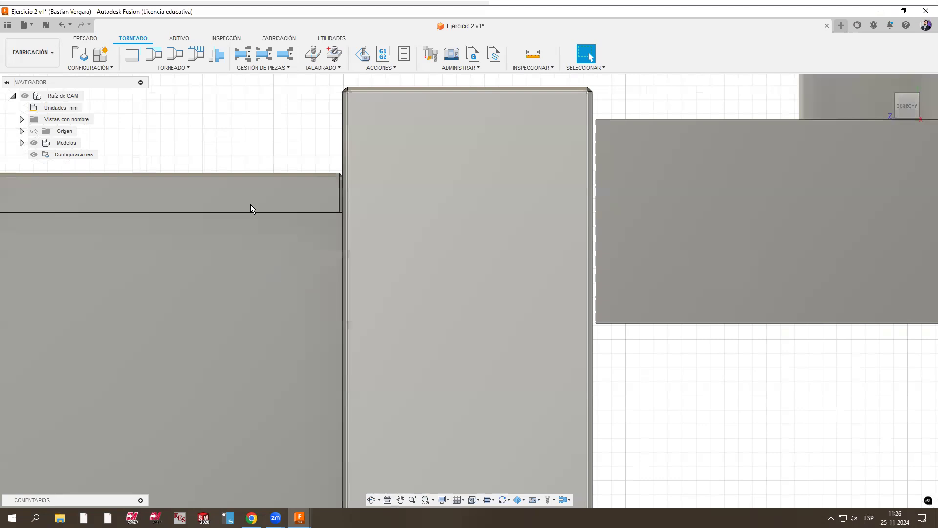
{"action": "left_click", "coordinate": [347, 201]}
{"action": "left_click_drag", "start_coordinate": [309, 195], "coordinate": [348, 191]}
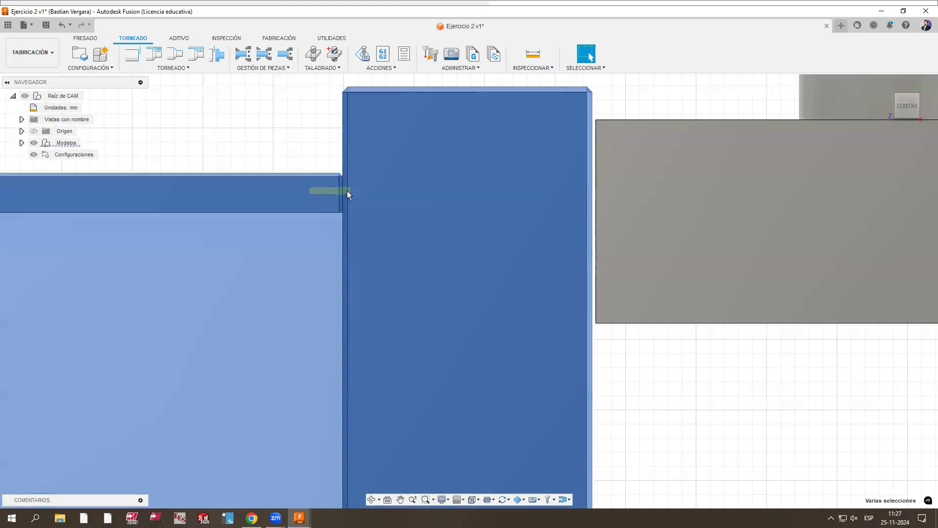
{"action": "scroll", "coordinate": [333, 201], "scroll_direction": "down", "scroll_amount": 3}
{"action": "key", "text": "Escape"}
{"action": "scroll", "coordinate": [368, 223], "scroll_direction": "down", "scroll_amount": 3}
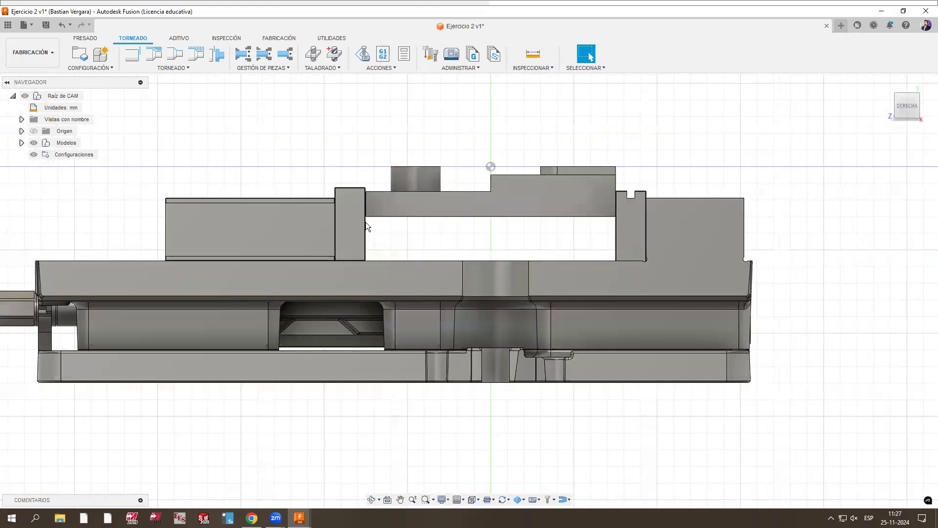
{"action": "scroll", "coordinate": [342, 173], "scroll_direction": "up", "scroll_amount": 3}
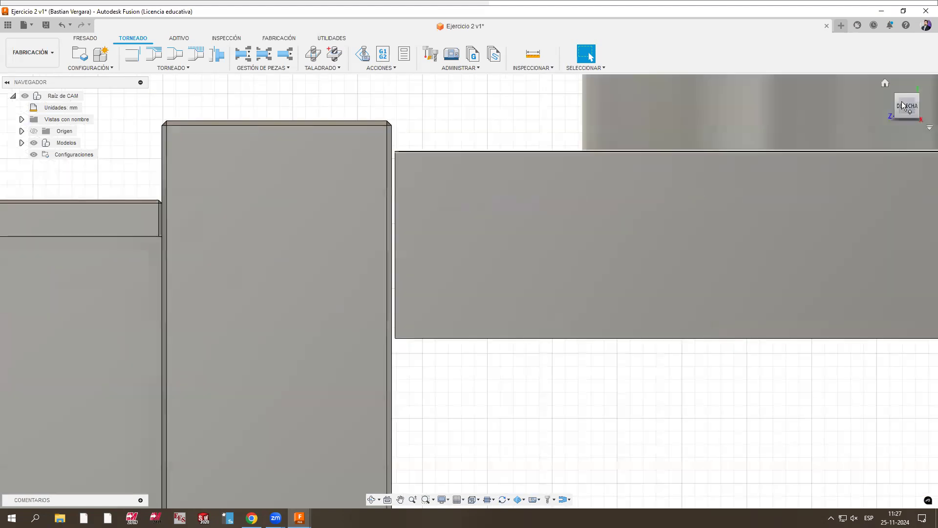
{"action": "left_click", "coordinate": [41, 51]}
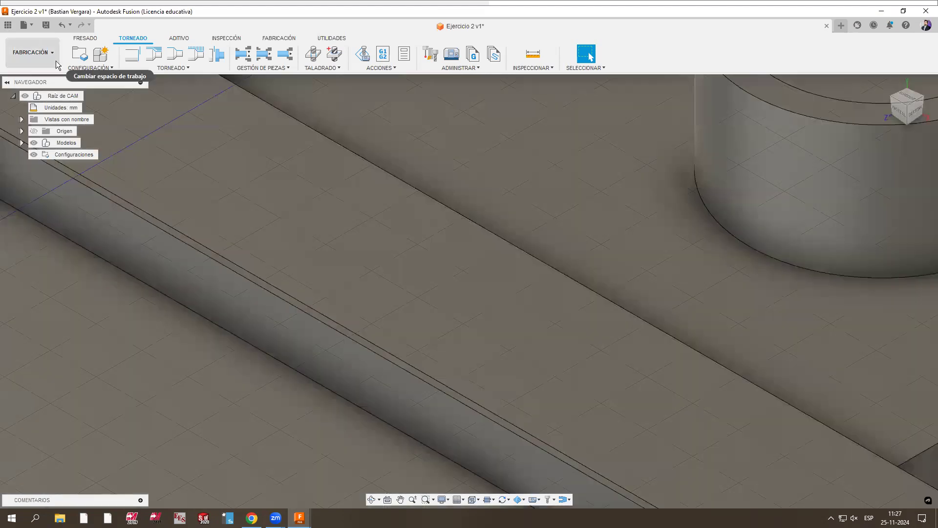
{"action": "scroll", "coordinate": [422, 255], "scroll_direction": "down", "scroll_amount": 5}
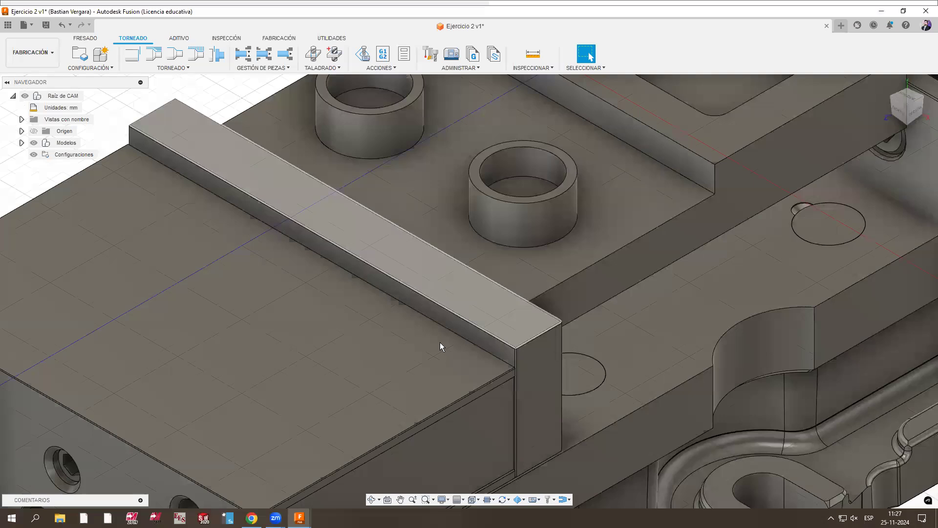
{"action": "scroll", "coordinate": [513, 372], "scroll_direction": "down", "scroll_amount": 5}
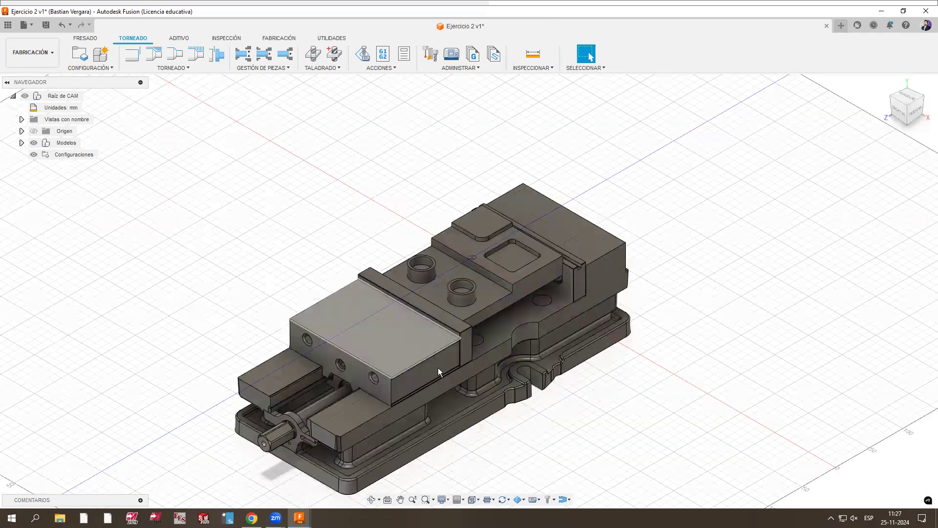
{"action": "middle_click_drag", "start_coordinate": [497, 271], "coordinate": [500, 234]}
{"action": "scroll", "coordinate": [500, 234], "scroll_direction": "up", "scroll_amount": 1}
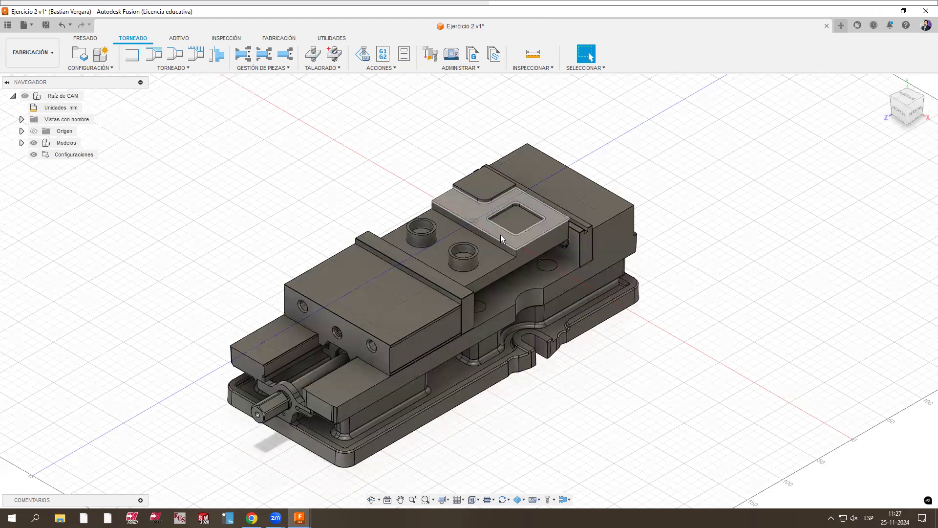
{"action": "left_click", "coordinate": [81, 58]}
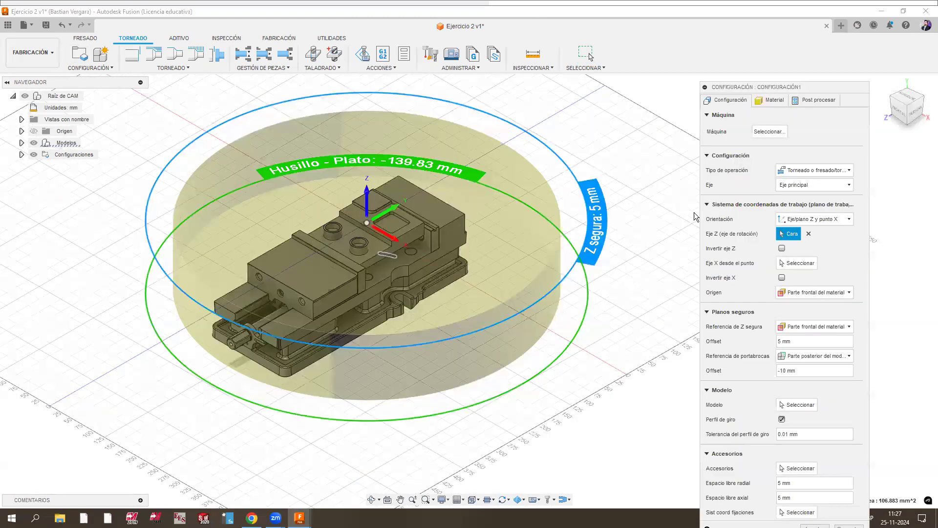
{"action": "scroll", "coordinate": [695, 216], "scroll_direction": "up", "scroll_amount": 2}
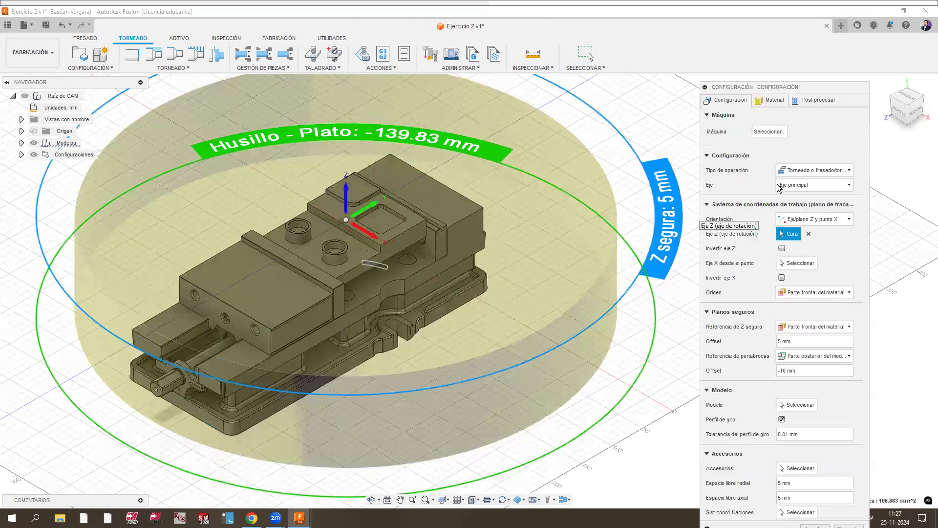
{"action": "left_click", "coordinate": [796, 176]}
{"action": "left_click", "coordinate": [799, 184]}
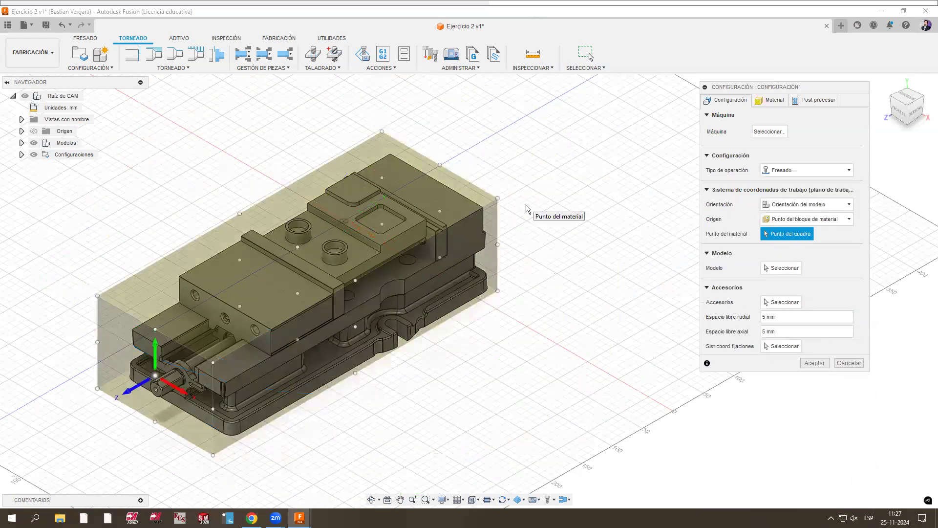
{"action": "scroll", "coordinate": [425, 210], "scroll_direction": "up", "scroll_amount": 3}
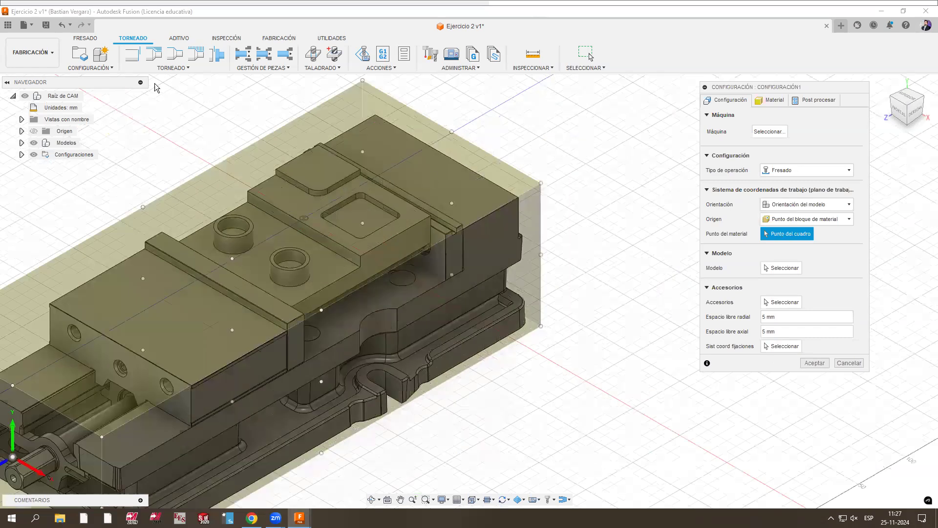
{"action": "scroll", "coordinate": [359, 188], "scroll_direction": "up", "scroll_amount": 5}
{"action": "scroll", "coordinate": [356, 222], "scroll_direction": "down", "scroll_amount": 6}
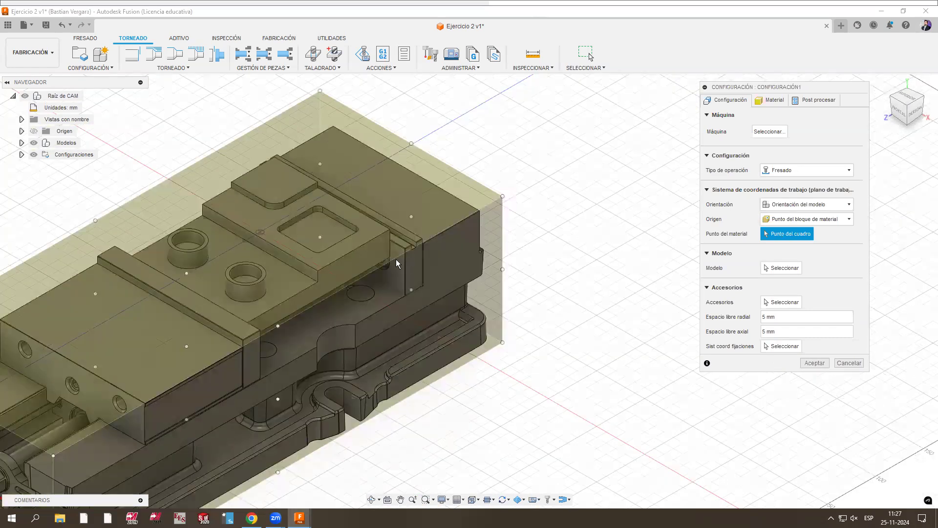
{"action": "scroll", "coordinate": [401, 274], "scroll_direction": "up", "scroll_amount": 5}
{"action": "scroll", "coordinate": [430, 300], "scroll_direction": "down", "scroll_amount": 4}
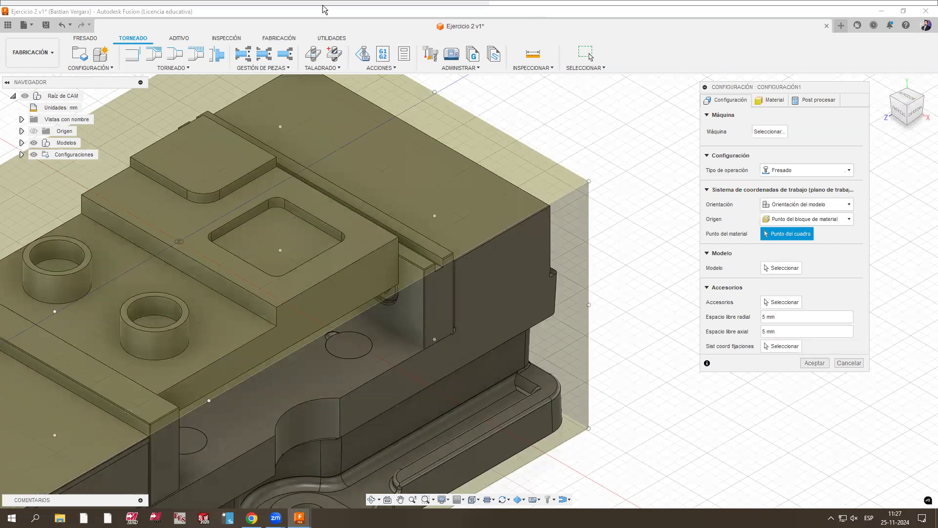
{"action": "left_click", "coordinate": [849, 363]}
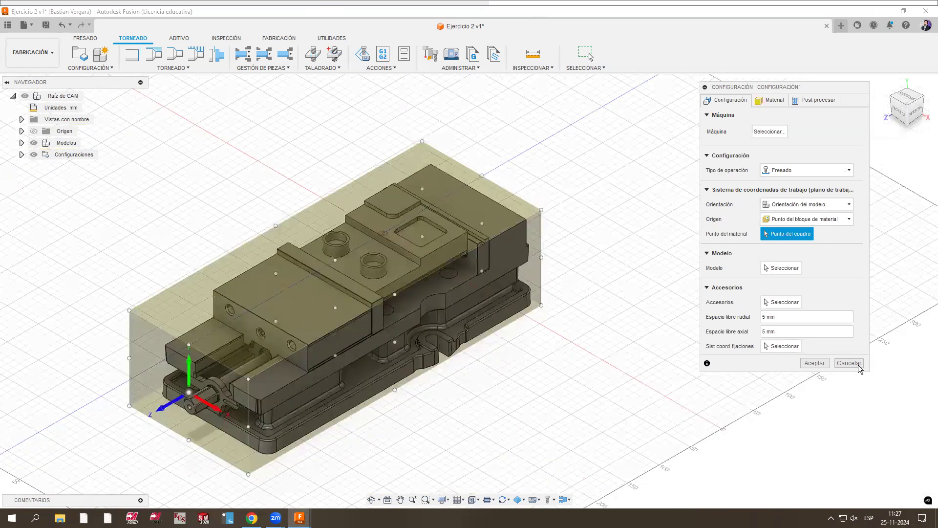
Step: Return to the design and examine the joint between the jaw plate and the part, then how both jaws meet the part from the side
{"action": "left_click", "coordinate": [52, 58]}
{"action": "left_click", "coordinate": [44, 76]}
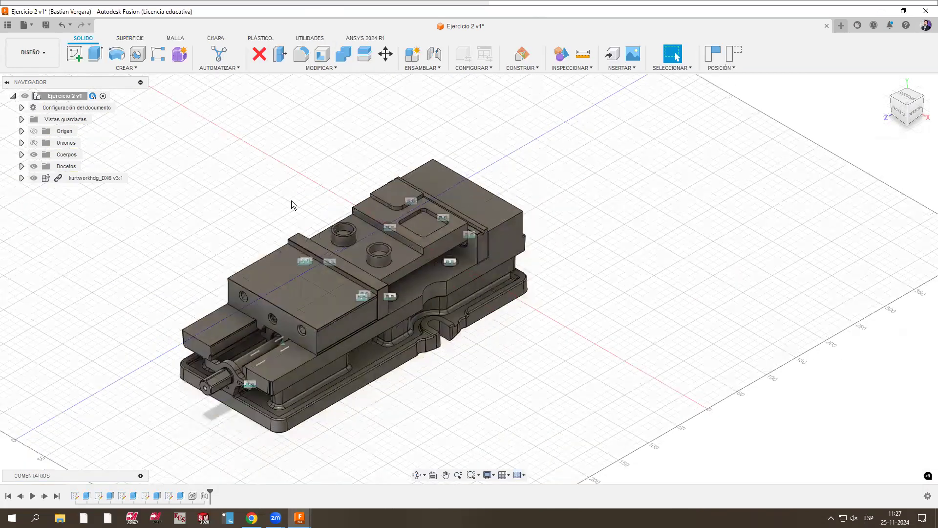
{"action": "right_click", "coordinate": [205, 496]}
{"action": "left_click", "coordinate": [255, 457]}
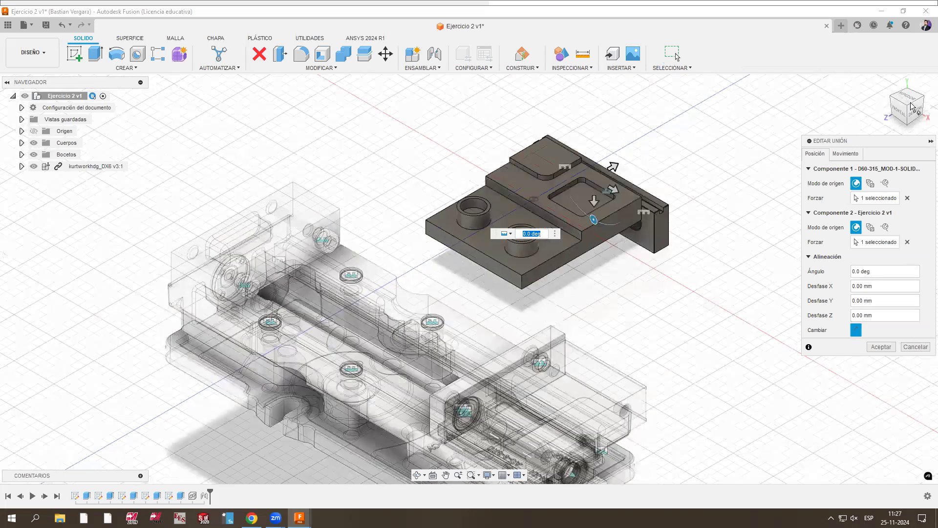
{"action": "left_click", "coordinate": [924, 101]}
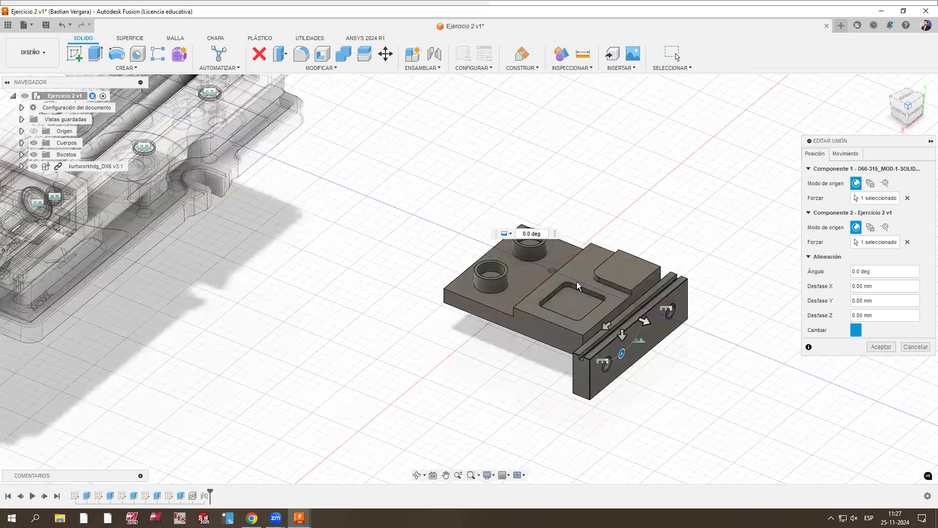
{"action": "scroll", "coordinate": [615, 318], "scroll_direction": "up", "scroll_amount": 5}
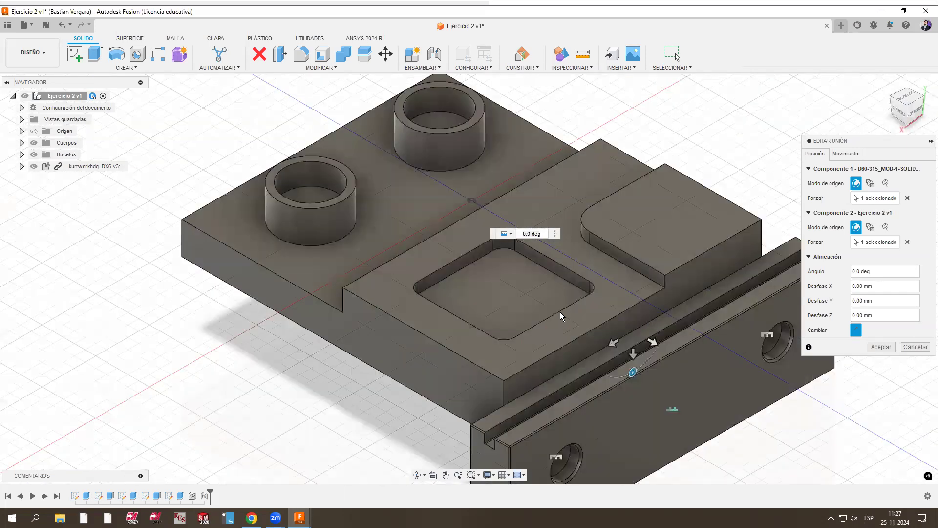
{"action": "scroll", "coordinate": [616, 354], "scroll_direction": "down", "scroll_amount": 2}
{"action": "scroll", "coordinate": [617, 354], "scroll_direction": "up", "scroll_amount": 2}
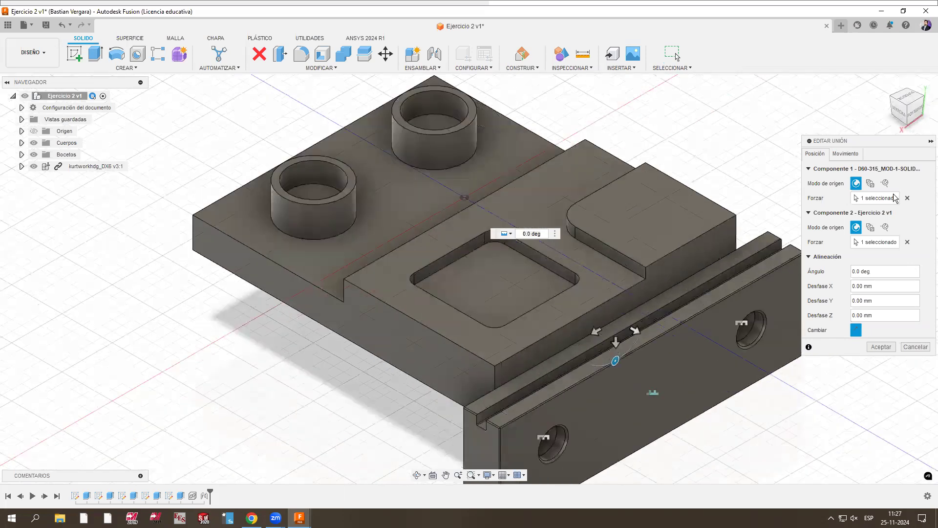
{"action": "left_click", "coordinate": [900, 116]}
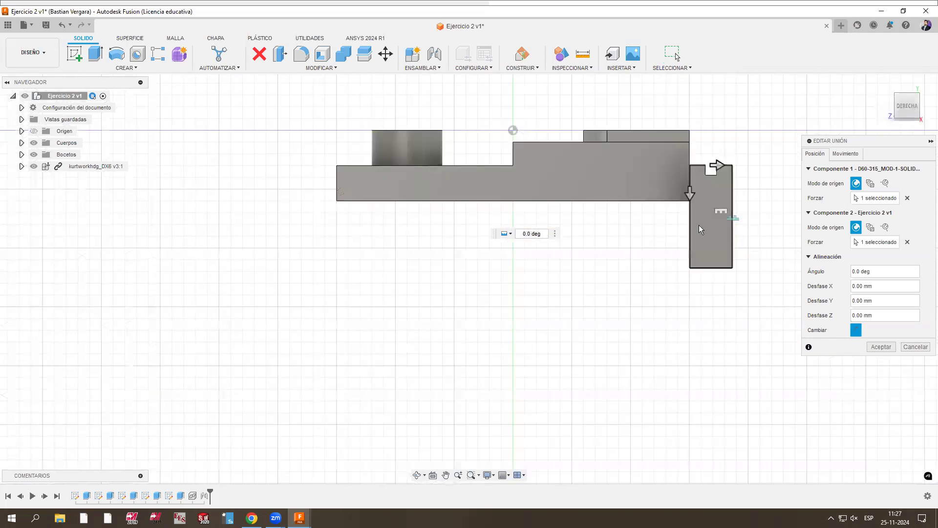
{"action": "scroll", "coordinate": [691, 201], "scroll_direction": "up", "scroll_amount": 2}
{"action": "mouse_move", "coordinate": [624, 208]}
{"action": "left_mouse_down"}
{"action": "mouse_move", "coordinate": [627, 239]}
{"action": "mouse_move", "coordinate": [619, 126]}
{"action": "mouse_move", "coordinate": [637, 256]}
{"action": "mouse_move", "coordinate": [635, 162]}
{"action": "mouse_move", "coordinate": [636, 219]}
{"action": "left_mouse_up"}
{"action": "left_click", "coordinate": [908, 347]}
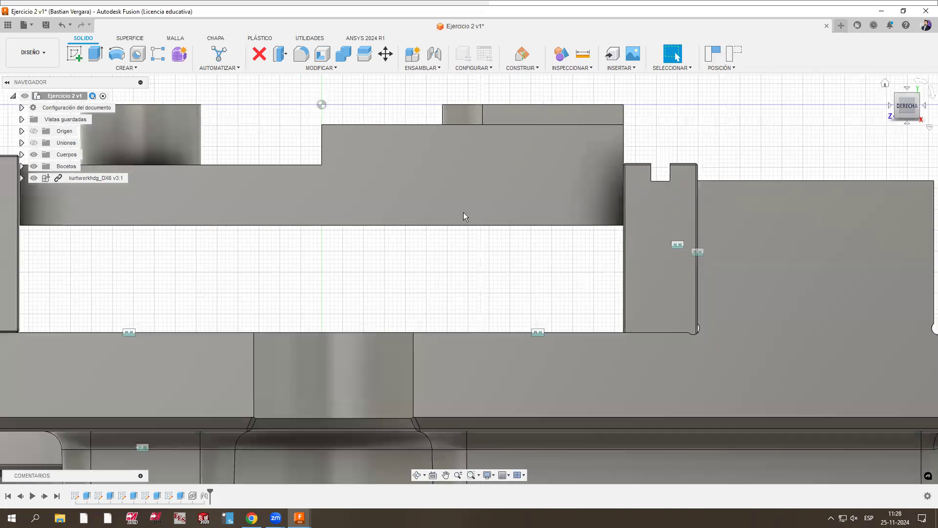
{"action": "scroll", "coordinate": [463, 212], "scroll_direction": "down", "scroll_amount": 2}
{"action": "middle_click_drag", "start_coordinate": [151, 165], "coordinate": [441, 188]}
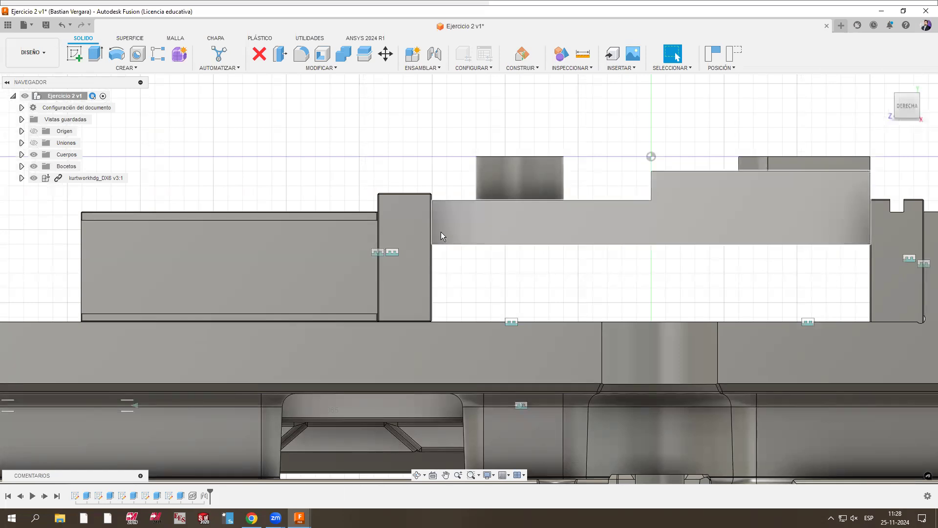
Step: Return to the Fabricación workspace and create a new setup with the operation type Fresado
{"action": "left_click", "coordinate": [36, 62]}
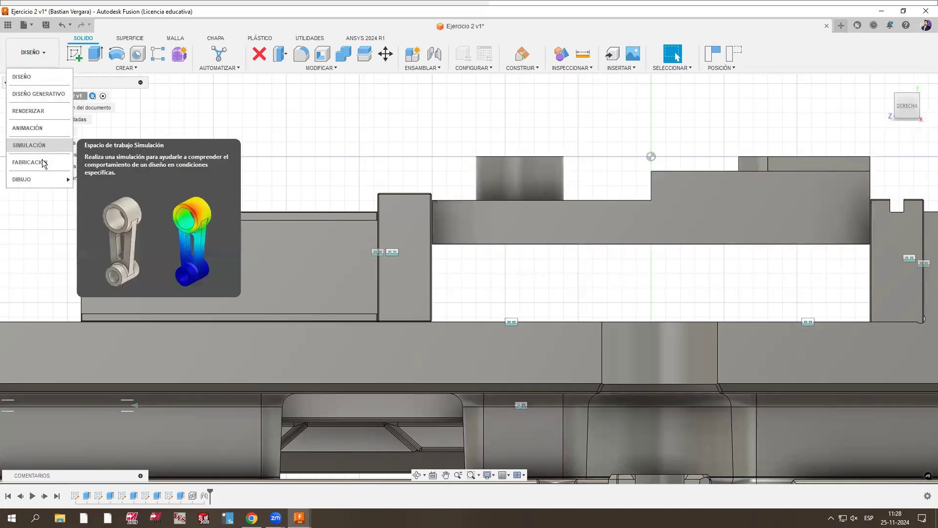
{"action": "left_click", "coordinate": [42, 163]}
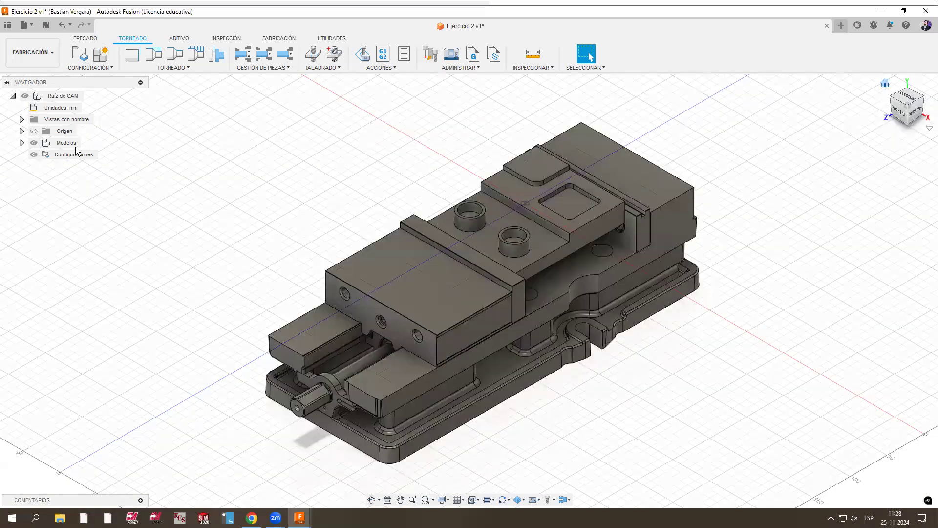
{"action": "right_click", "coordinate": [72, 154]}
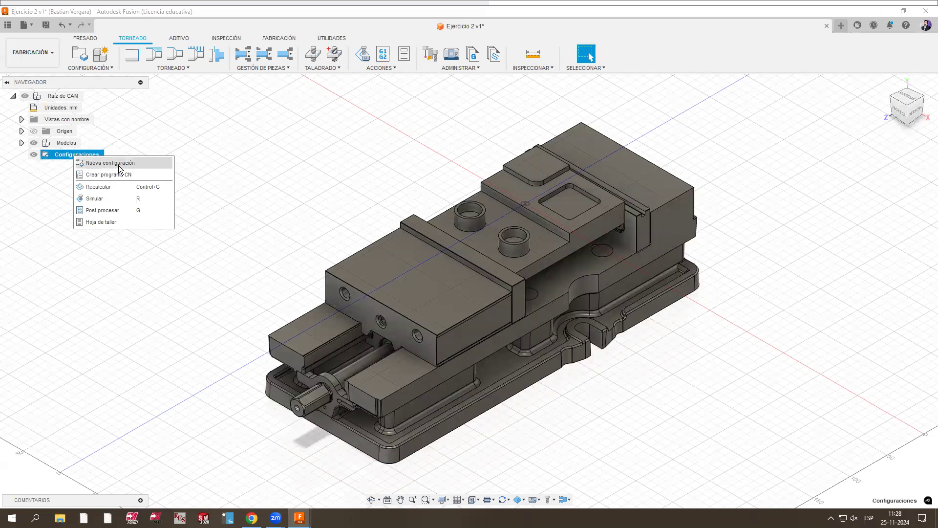
{"action": "left_click", "coordinate": [119, 168]}
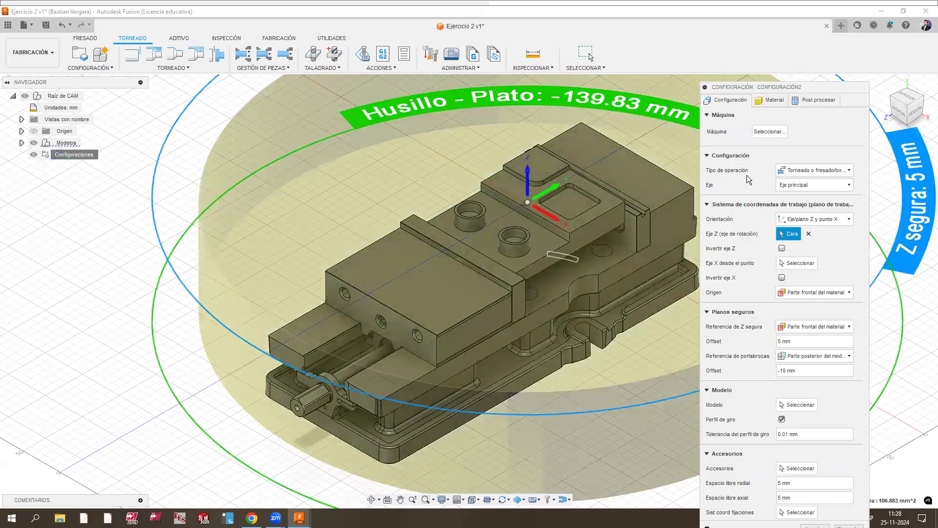
{"action": "left_click", "coordinate": [805, 171]}
{"action": "left_click", "coordinate": [796, 185]}
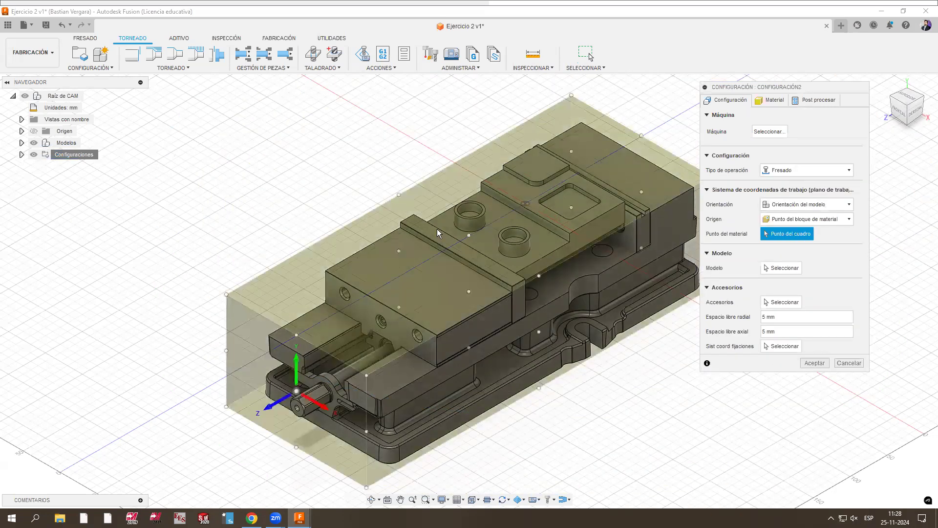
{"action": "scroll", "coordinate": [489, 213], "scroll_direction": "down", "scroll_amount": 3}
{"action": "left_click", "coordinate": [770, 132]}
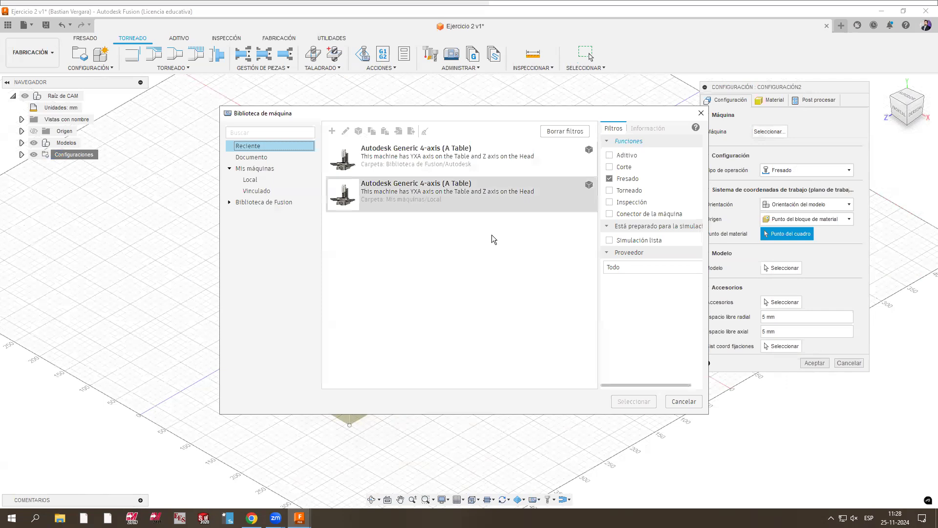
{"action": "left_click", "coordinate": [429, 161]}
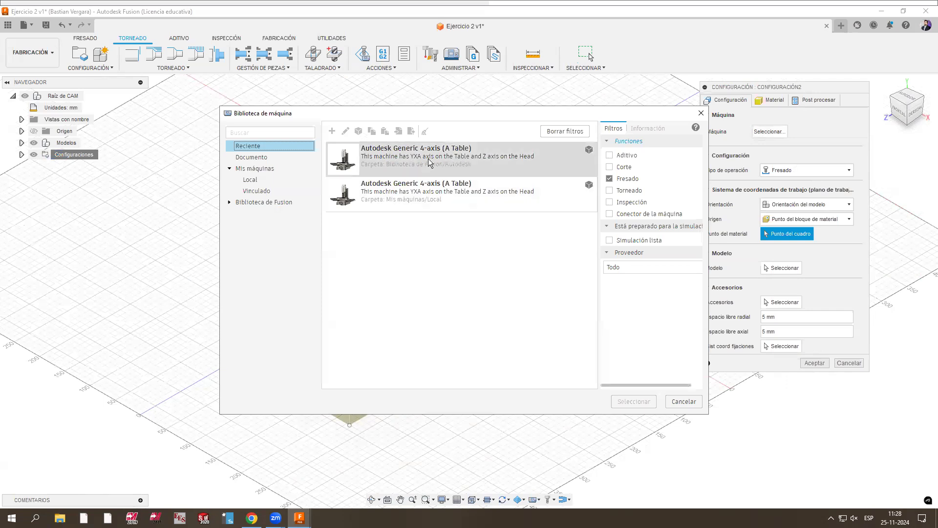
{"action": "left_click", "coordinate": [455, 203]}
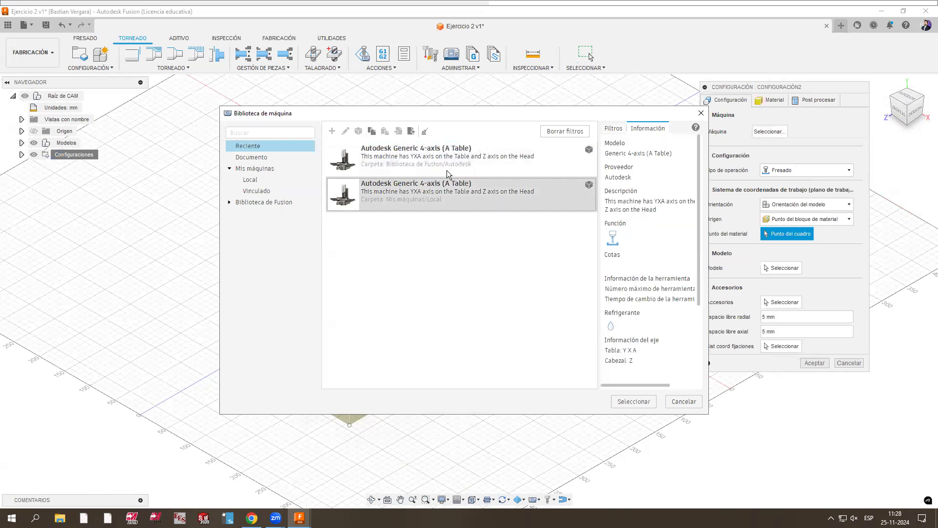
{"action": "left_click", "coordinate": [447, 171]}
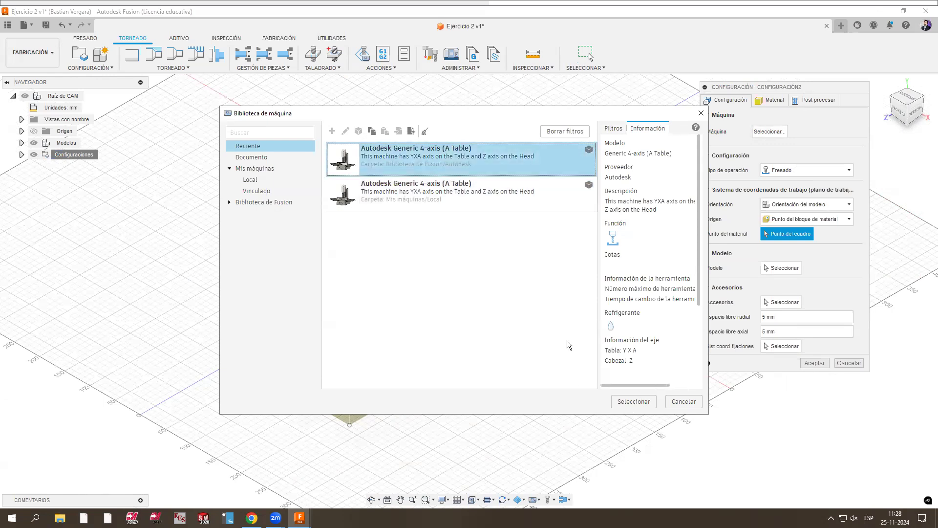
{"action": "left_click", "coordinate": [577, 389]}
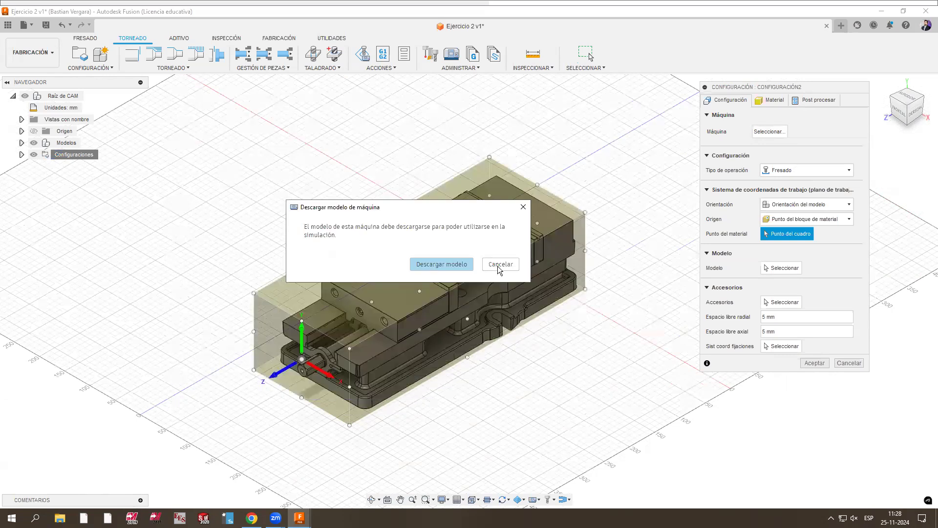
Step: Assign the Autodesk Generic 4-axis (A Table) machine from Mis máquinas/Local to the setup and check its definition
{"action": "left_click", "coordinate": [766, 134]}
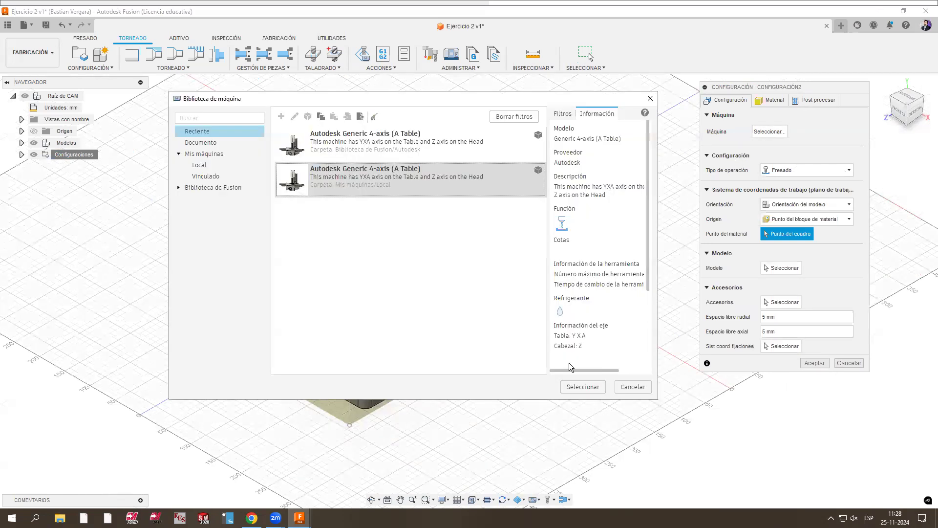
{"action": "left_click", "coordinate": [588, 386]}
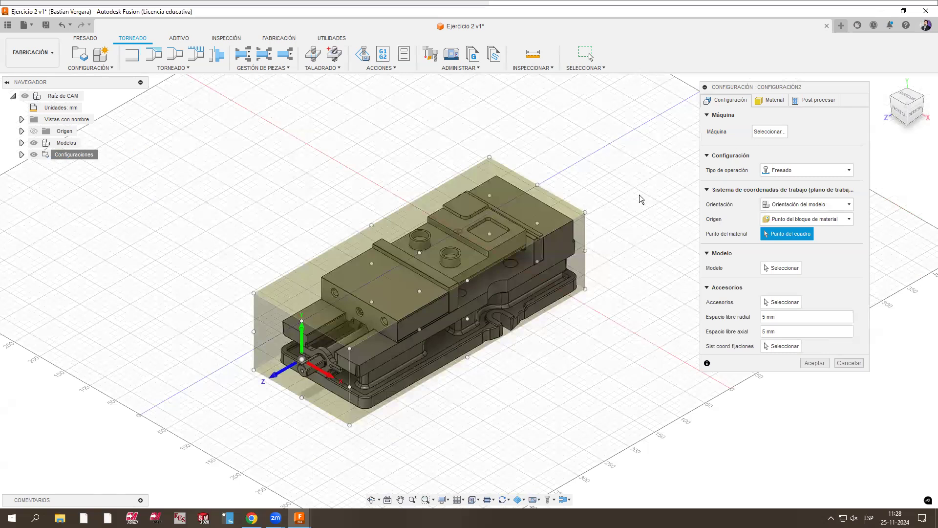
{"action": "left_click", "coordinate": [820, 132]}
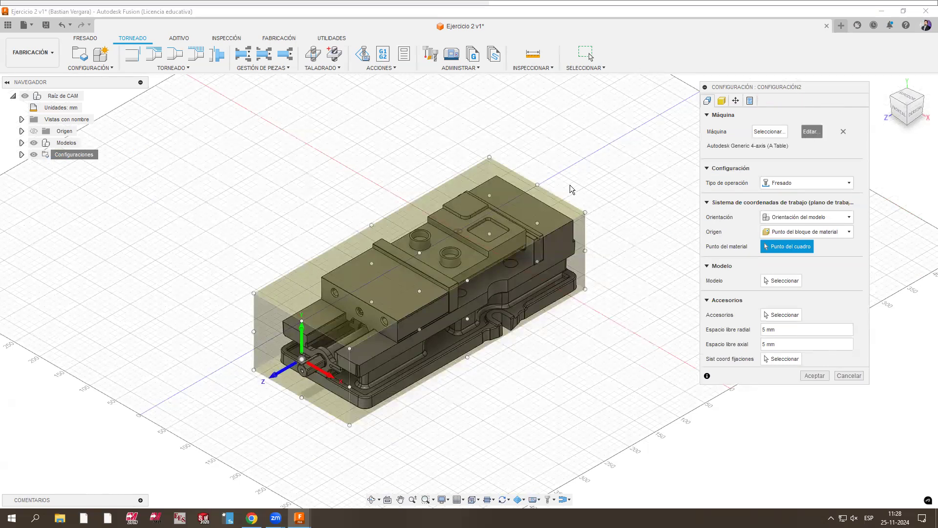
{"action": "left_click", "coordinate": [617, 123]}
Step: Review the document's machine and the recently used machines in the machine library
{"action": "left_click", "coordinate": [807, 127]}
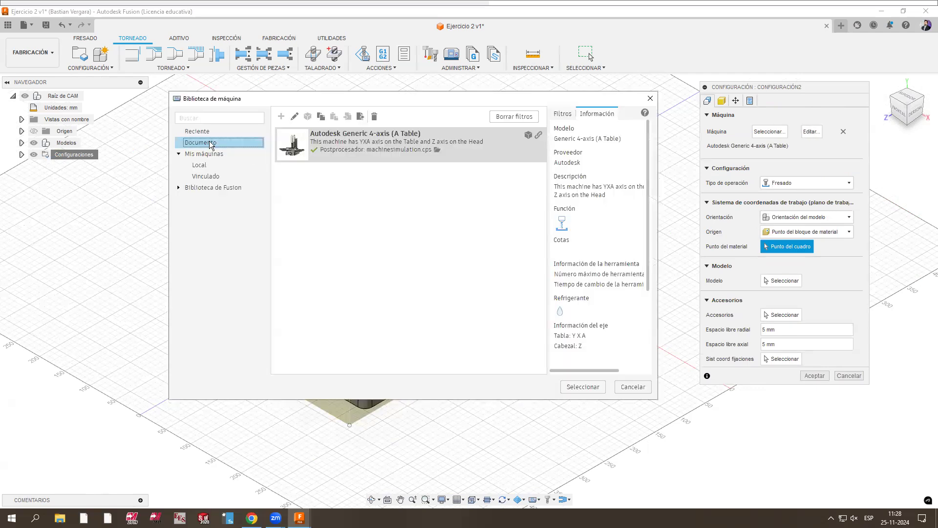
{"action": "left_click", "coordinate": [202, 132]}
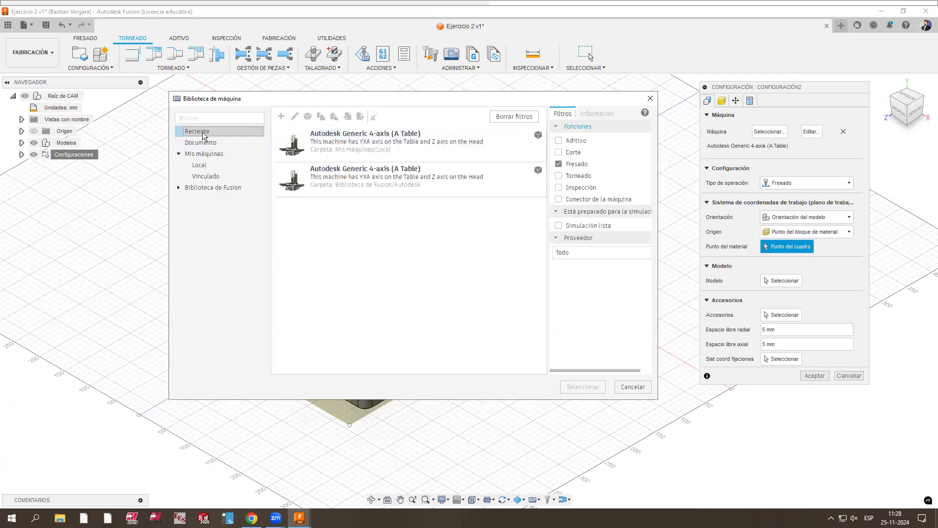
{"action": "left_click", "coordinate": [391, 186]}
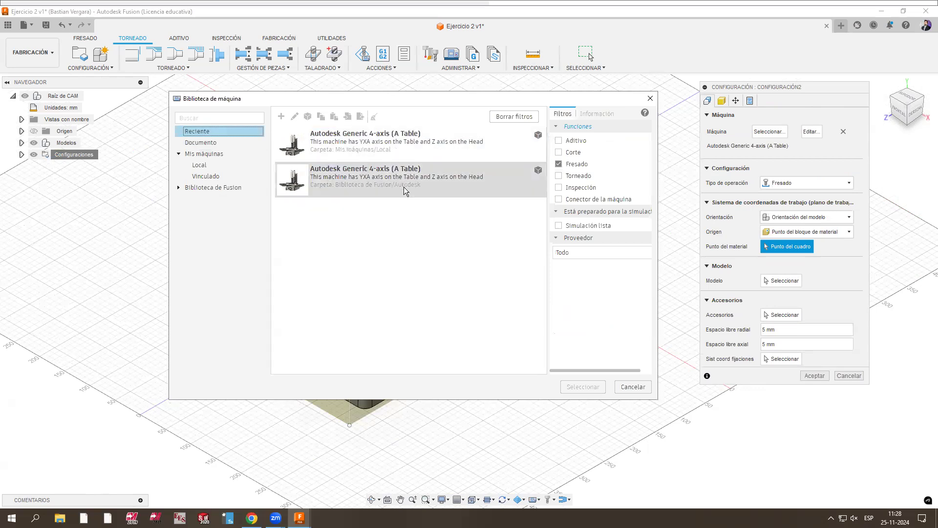
{"action": "left_click", "coordinate": [360, 155]}
{"action": "left_click", "coordinate": [632, 387]}
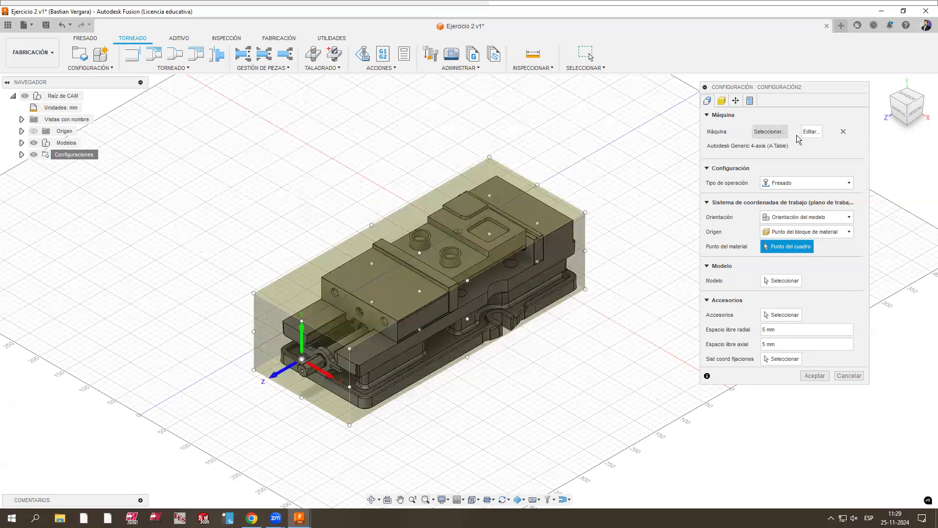
Step: Edit the setup's machine and open the post-processor library from its NC post-processing configuration
{"action": "left_click", "coordinate": [809, 132]}
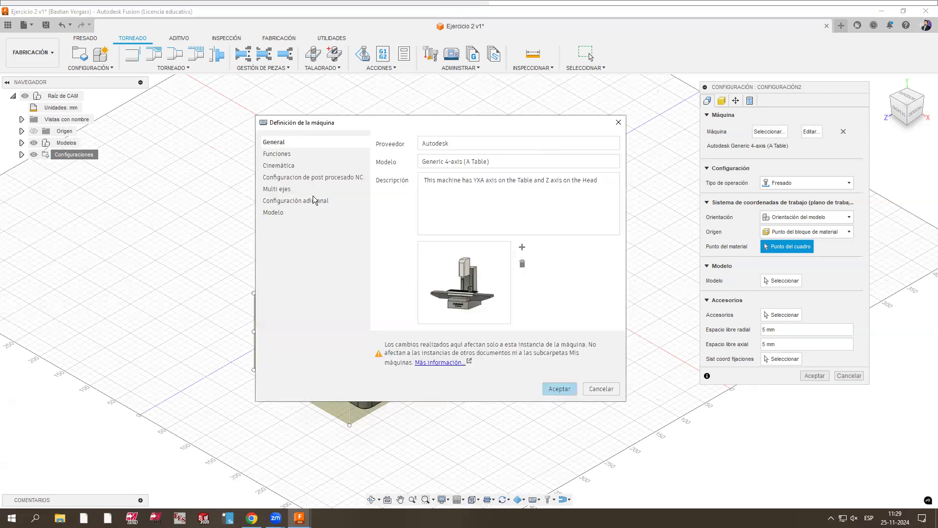
{"action": "left_click", "coordinate": [319, 180]}
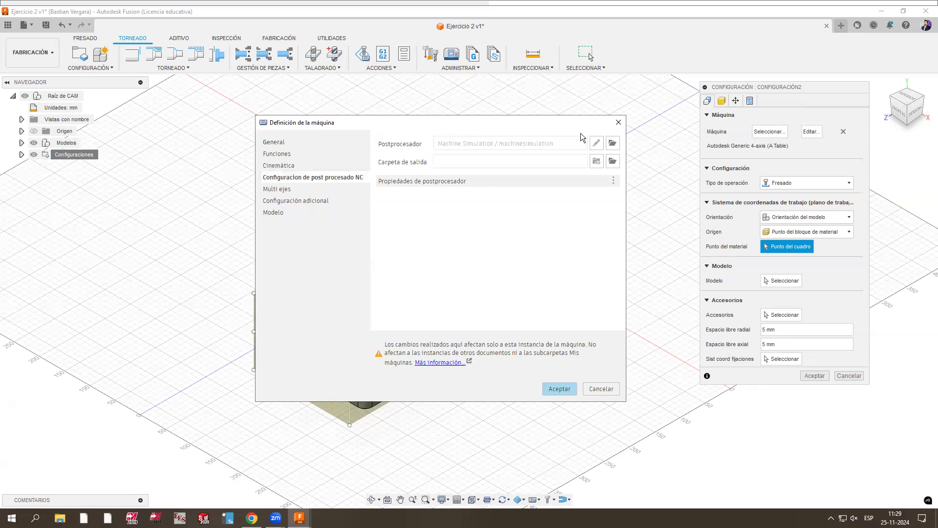
{"action": "left_click", "coordinate": [613, 144]}
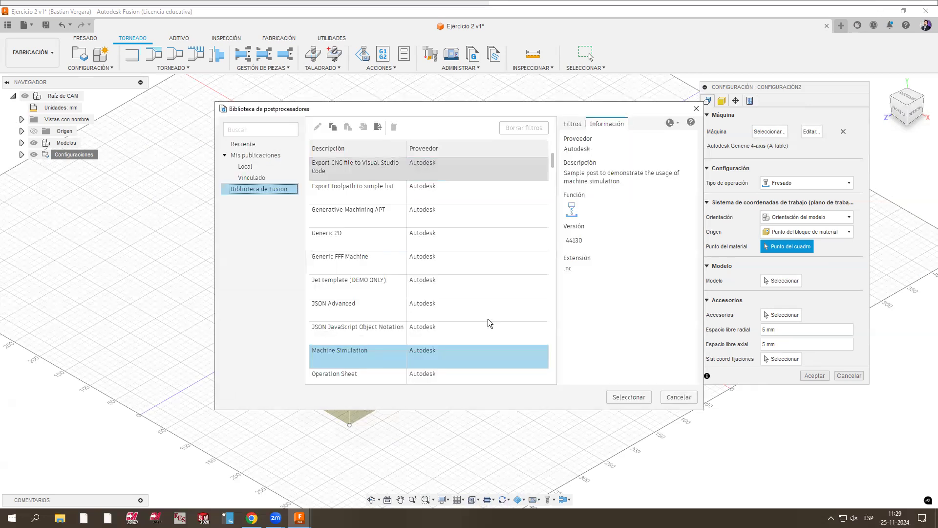
Step: Browse the Fusion library's post-processors by vendor and check the information for DN Solutions (Doosan) 3/5-axis VMC (FANUC)
{"action": "scroll", "coordinate": [465, 266], "scroll_direction": "down", "scroll_amount": 3}
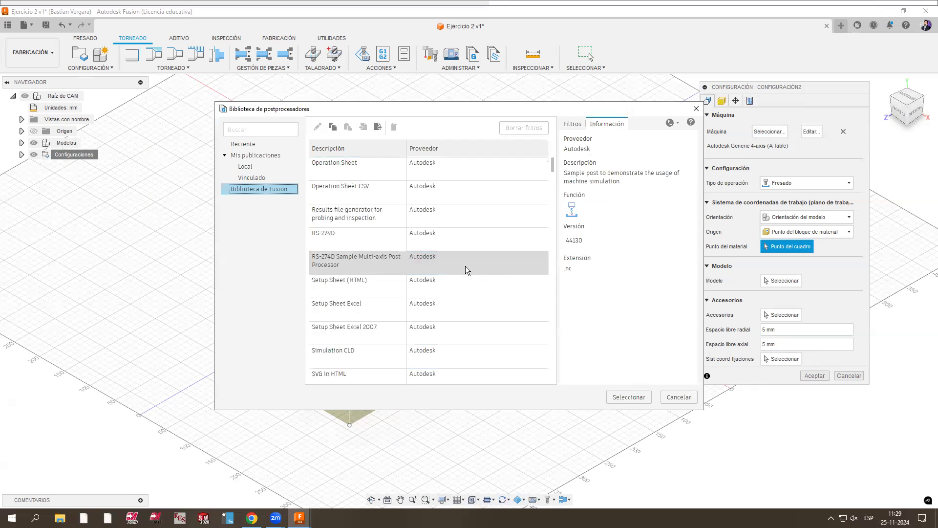
{"action": "scroll", "coordinate": [465, 266], "scroll_direction": "up", "scroll_amount": 5}
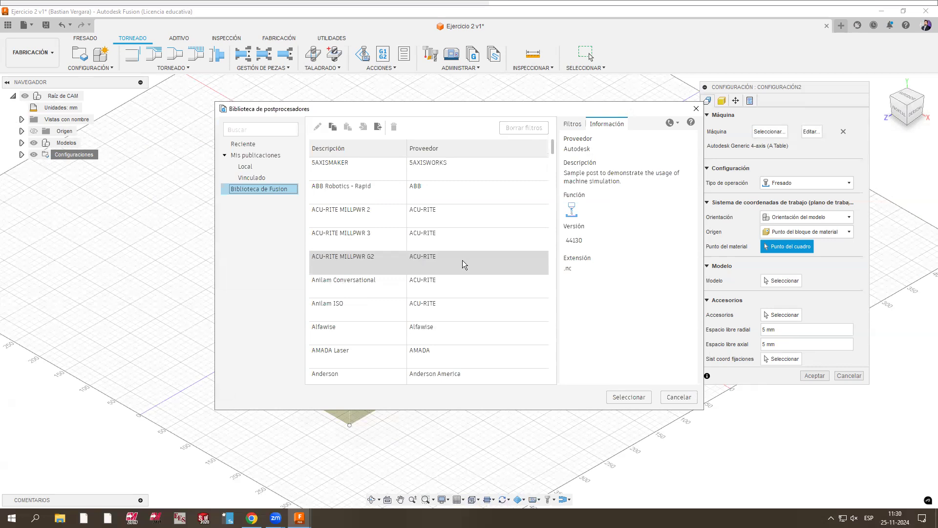
{"action": "scroll", "coordinate": [443, 264], "scroll_direction": "down", "scroll_amount": 8}
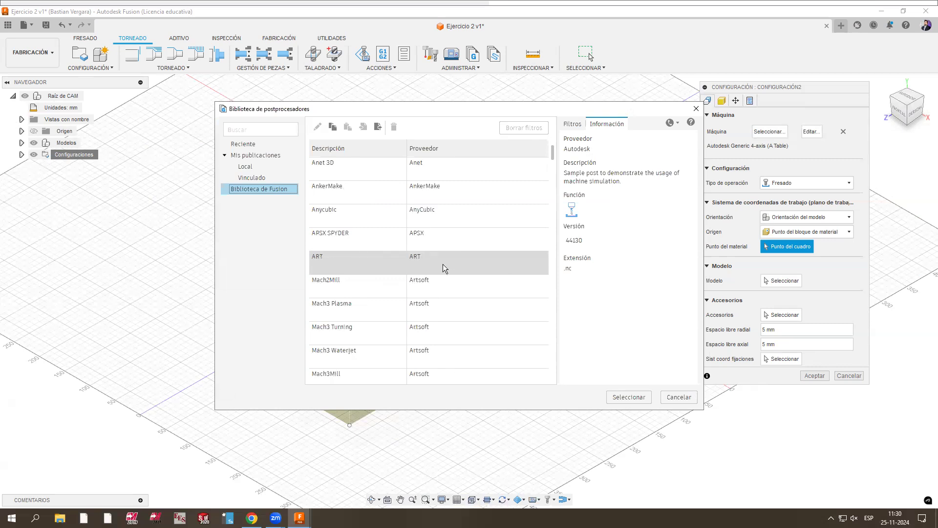
{"action": "scroll", "coordinate": [443, 262], "scroll_direction": "up", "scroll_amount": 8}
{"action": "scroll", "coordinate": [430, 265], "scroll_direction": "down", "scroll_amount": 10}
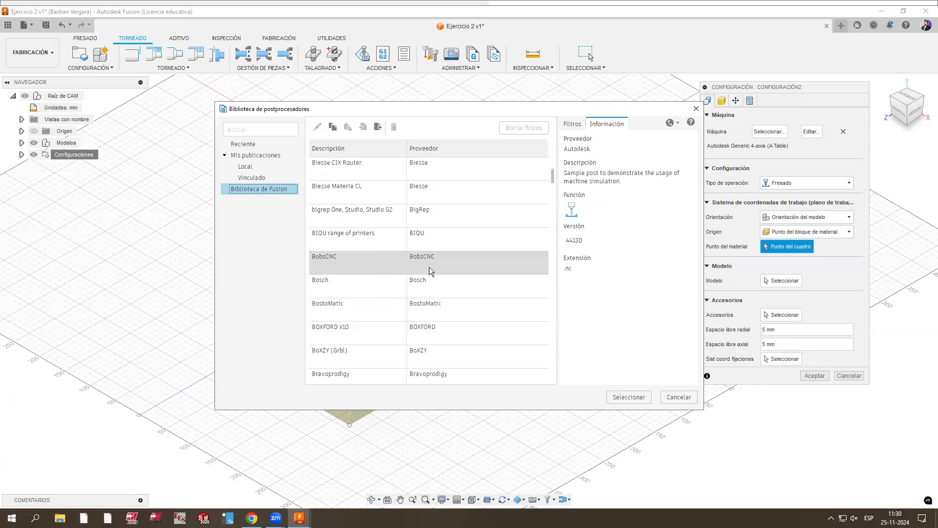
{"action": "scroll", "coordinate": [427, 270], "scroll_direction": "down", "scroll_amount": 10}
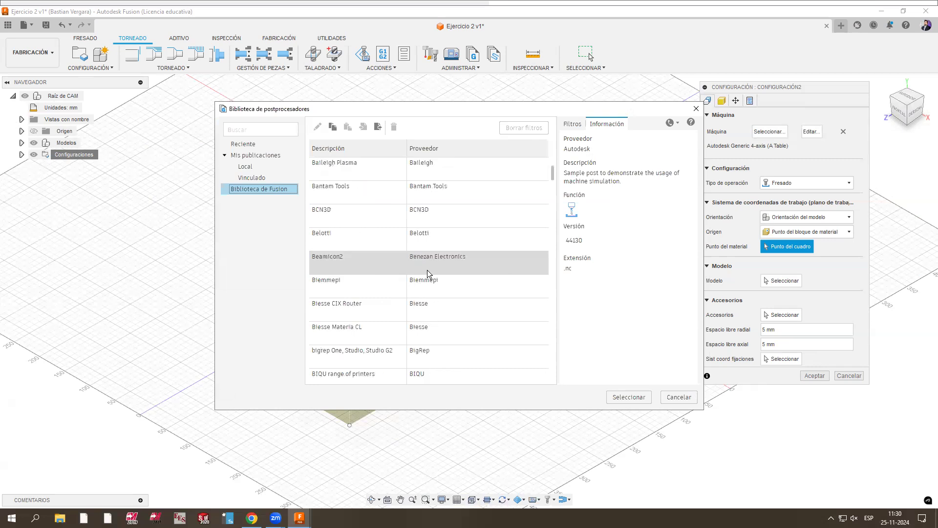
{"action": "scroll", "coordinate": [428, 270], "scroll_direction": "down", "scroll_amount": 10}
{"action": "scroll", "coordinate": [428, 270], "scroll_direction": "up", "scroll_amount": 20}
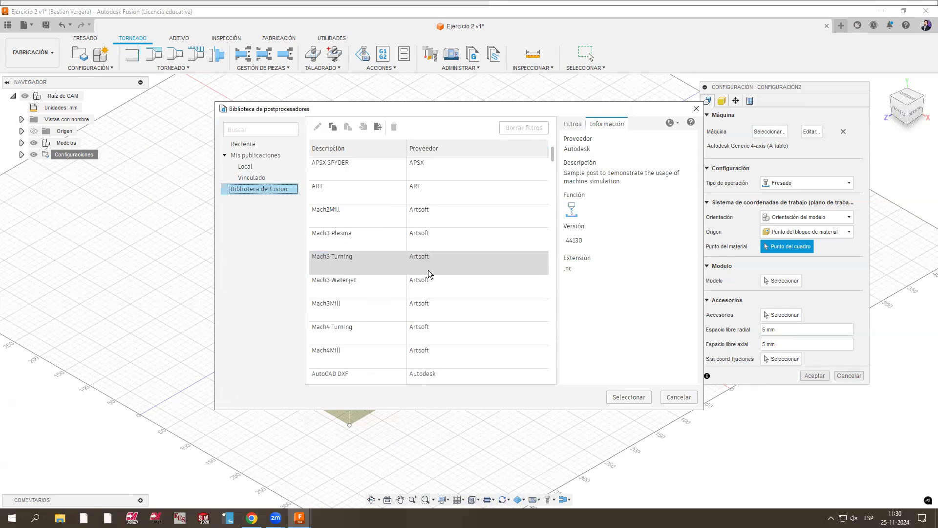
{"action": "scroll", "coordinate": [428, 270], "scroll_direction": "down", "scroll_amount": 12}
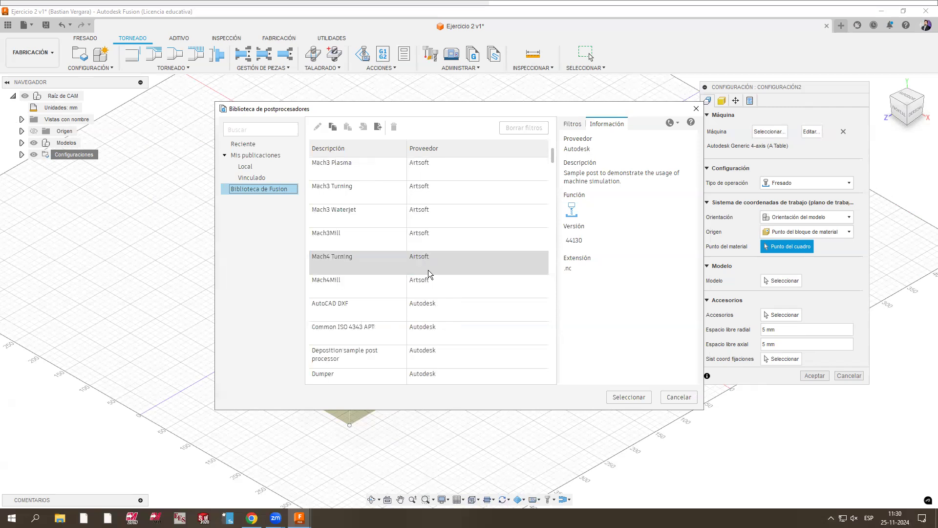
{"action": "scroll", "coordinate": [428, 270], "scroll_direction": "down", "scroll_amount": 10}
{"action": "scroll", "coordinate": [428, 269], "scroll_direction": "up", "scroll_amount": 3}
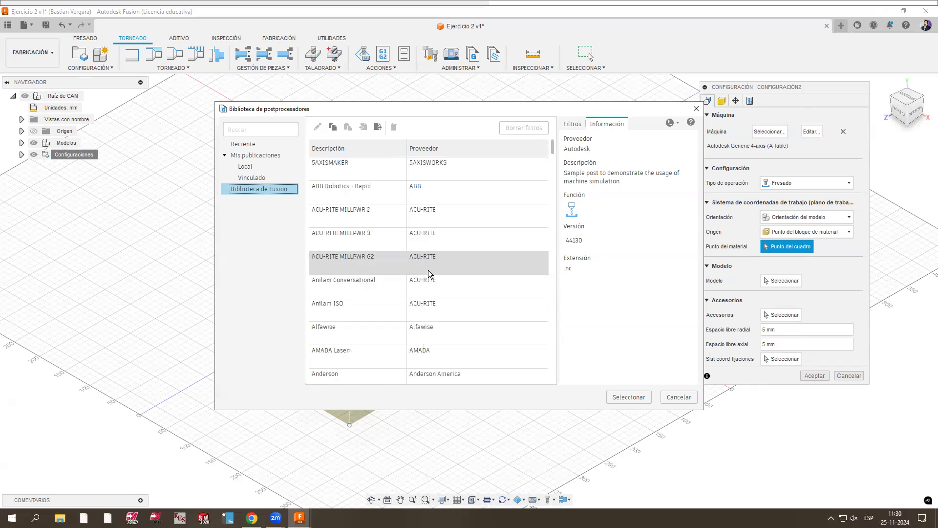
{"action": "scroll", "coordinate": [428, 269], "scroll_direction": "down", "scroll_amount": 3}
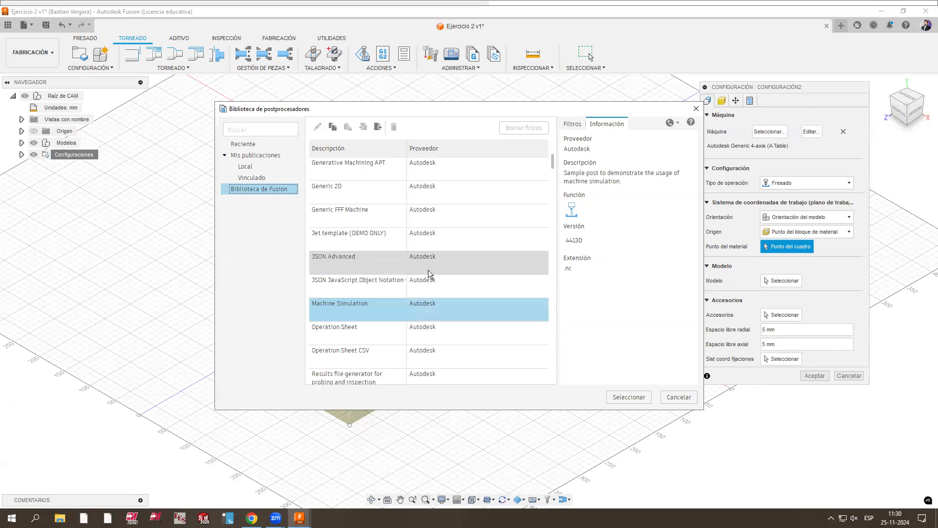
{"action": "scroll", "coordinate": [428, 270], "scroll_direction": "down", "scroll_amount": 6}
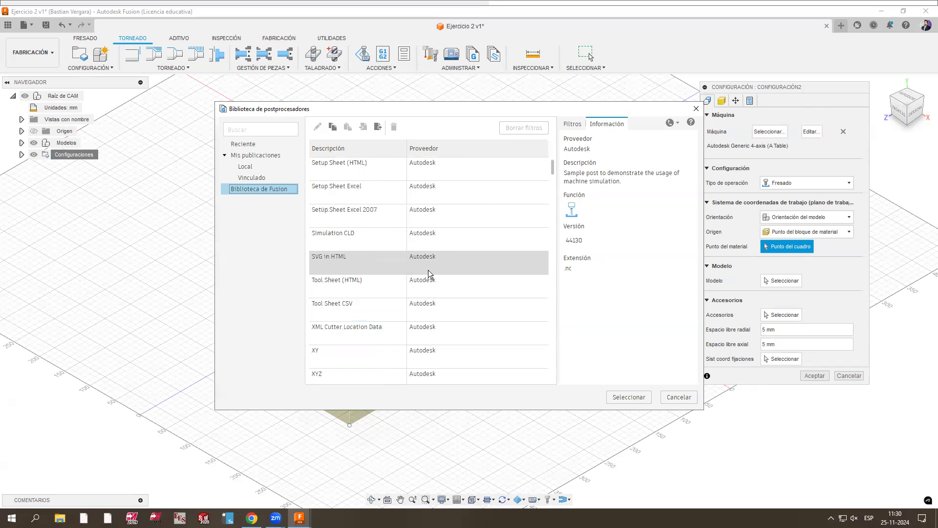
{"action": "scroll", "coordinate": [430, 271], "scroll_direction": "down", "scroll_amount": 4}
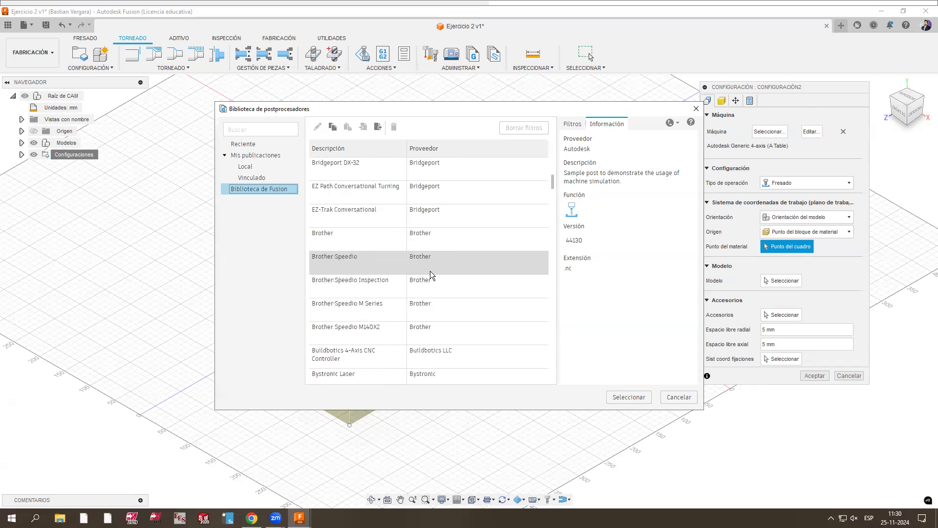
{"action": "scroll", "coordinate": [430, 271], "scroll_direction": "up", "scroll_amount": 3}
{"action": "scroll", "coordinate": [430, 271], "scroll_direction": "up", "scroll_amount": 4}
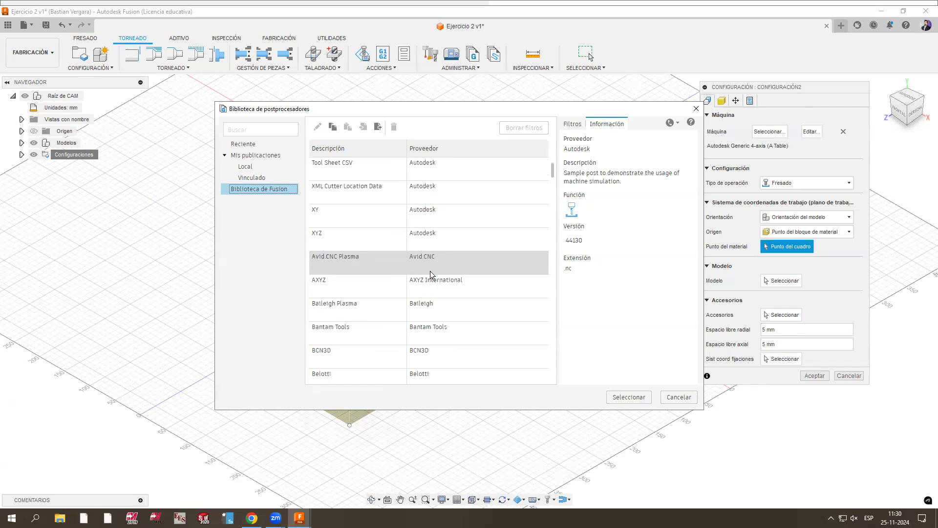
{"action": "scroll", "coordinate": [430, 271], "scroll_direction": "down", "scroll_amount": 5}
{"action": "scroll", "coordinate": [430, 271], "scroll_direction": "down", "scroll_amount": 4}
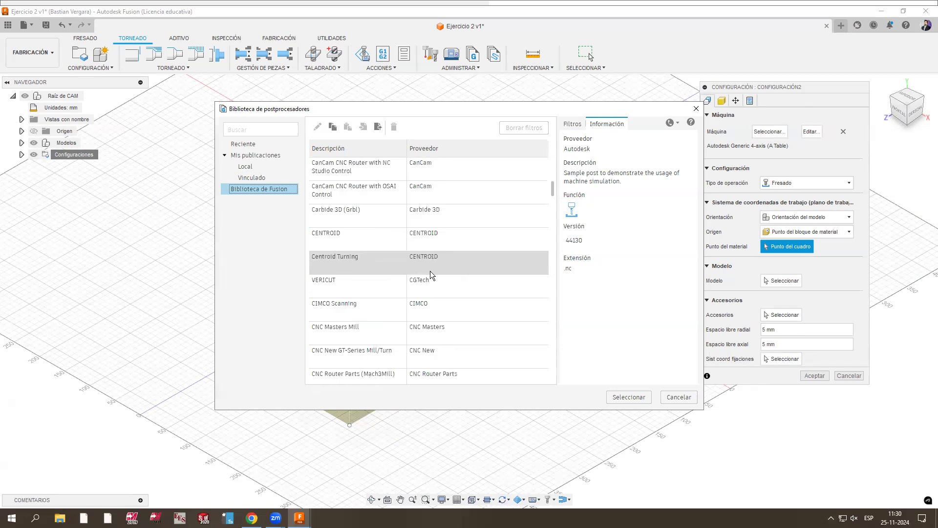
{"action": "scroll", "coordinate": [430, 271], "scroll_direction": "down", "scroll_amount": 6}
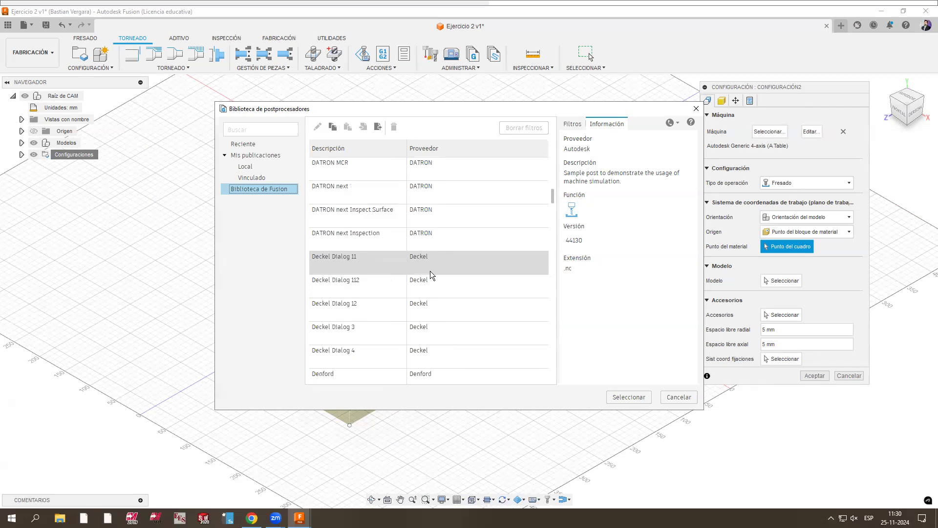
{"action": "scroll", "coordinate": [381, 310], "scroll_direction": "down", "scroll_amount": 2}
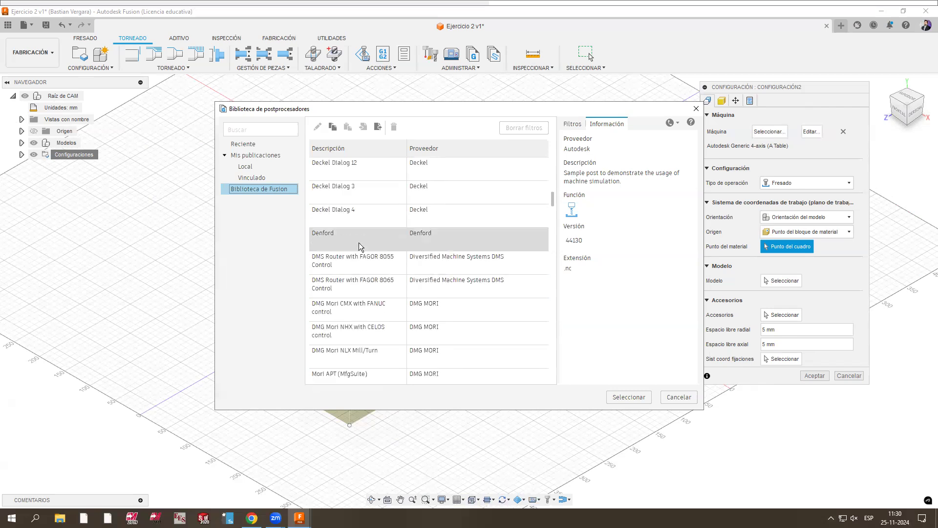
{"action": "scroll", "coordinate": [362, 254], "scroll_direction": "down", "scroll_amount": 2}
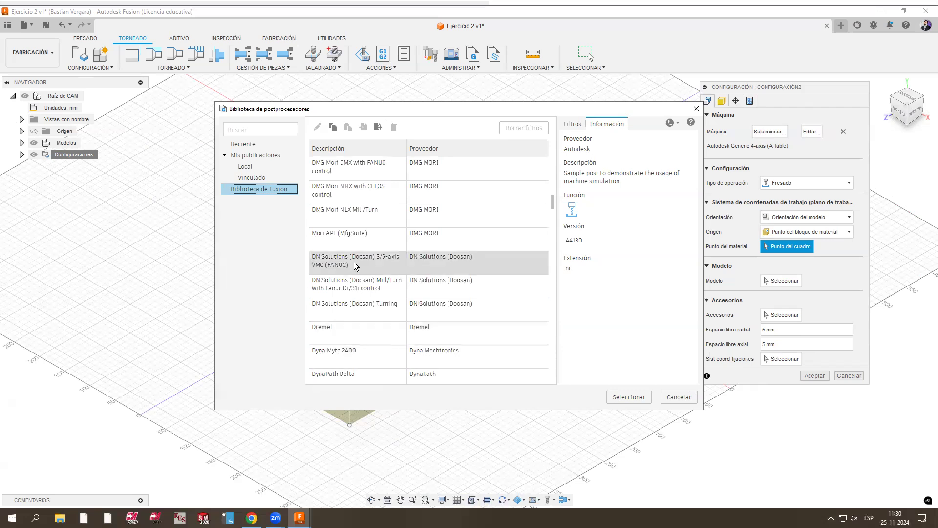
{"action": "left_click", "coordinate": [495, 273]}
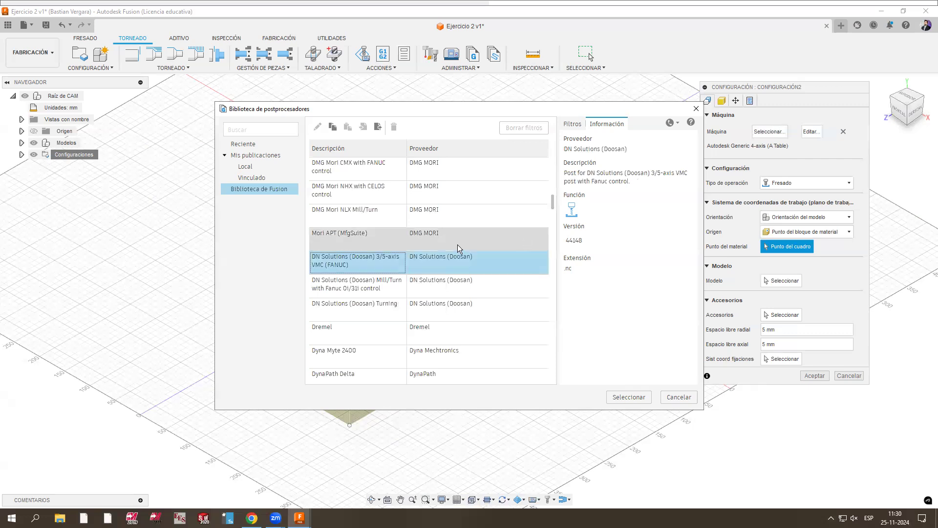
Step: Look through the Fanuc post-processors and check the information for FANUC - Inverse Time and A-axis
{"action": "scroll", "coordinate": [428, 254], "scroll_direction": "down", "scroll_amount": 1}
{"action": "scroll", "coordinate": [373, 262], "scroll_direction": "down", "scroll_amount": 6}
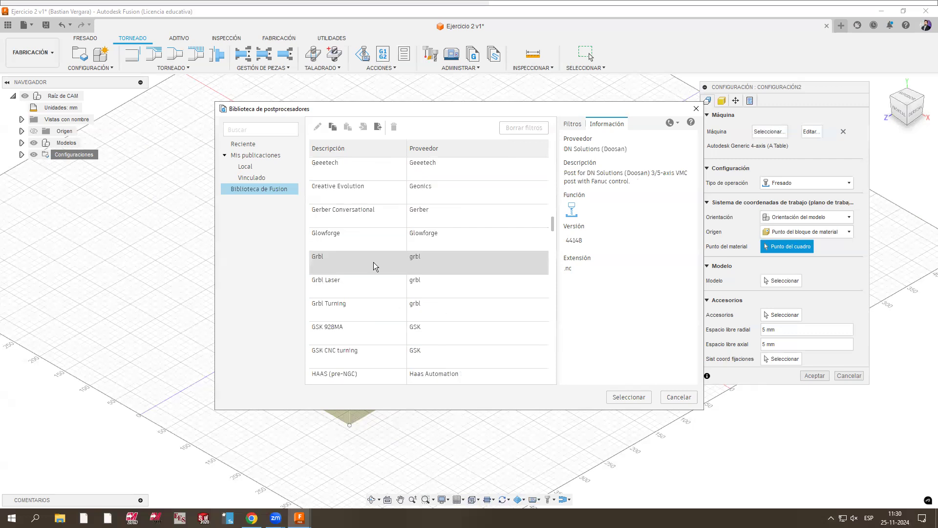
{"action": "scroll", "coordinate": [371, 259], "scroll_direction": "up", "scroll_amount": 3}
{"action": "scroll", "coordinate": [372, 254], "scroll_direction": "up", "scroll_amount": 3}
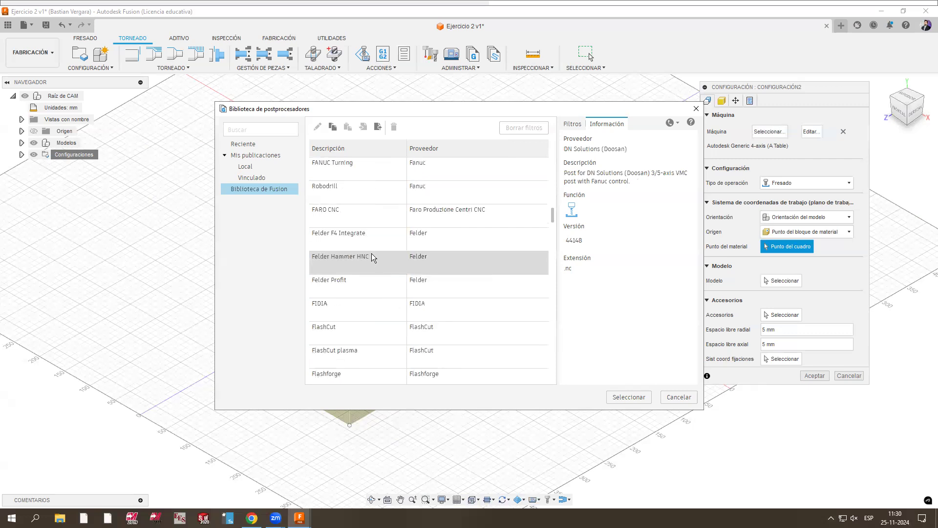
{"action": "scroll", "coordinate": [371, 256], "scroll_direction": "up", "scroll_amount": 1}
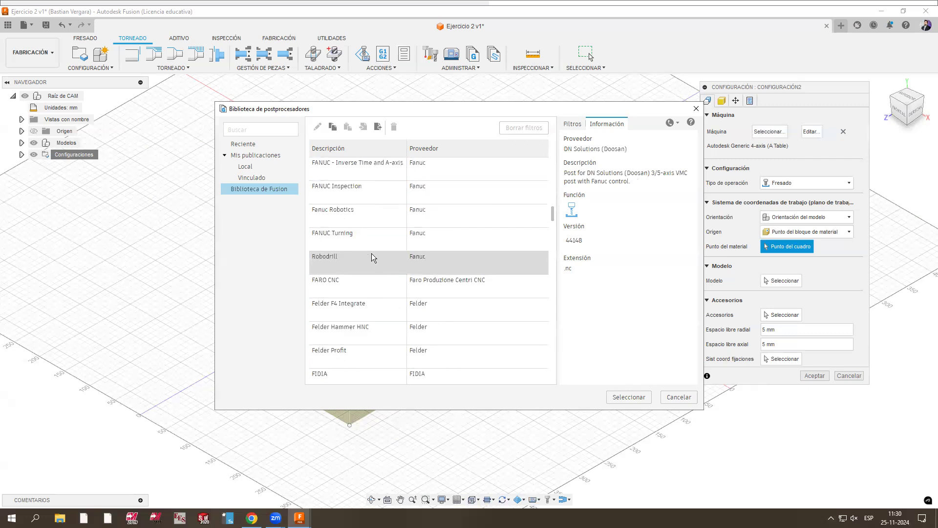
{"action": "scroll", "coordinate": [371, 255], "scroll_direction": "up", "scroll_amount": 1}
{"action": "scroll", "coordinate": [351, 203], "scroll_direction": "up", "scroll_amount": 1}
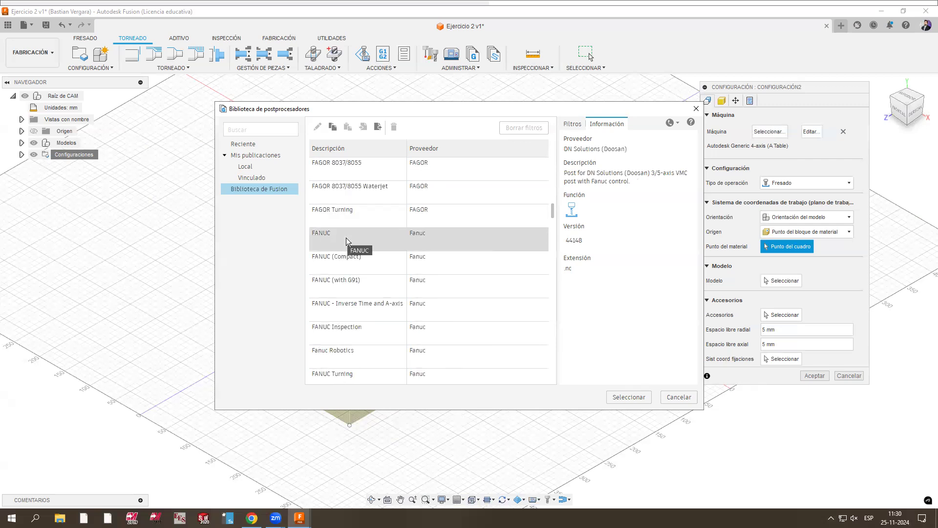
{"action": "left_click", "coordinate": [364, 305]}
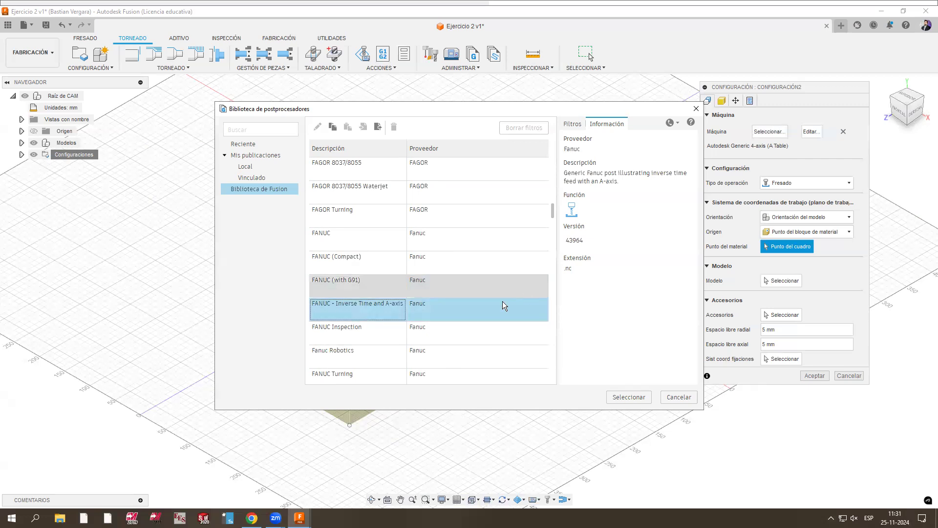
Step: Go back to the DN Solutions entries and select the DN Solutions (Doosan) 3/5-axis VMC (FANUC) post-processor
{"action": "scroll", "coordinate": [418, 292], "scroll_direction": "up", "scroll_amount": 5}
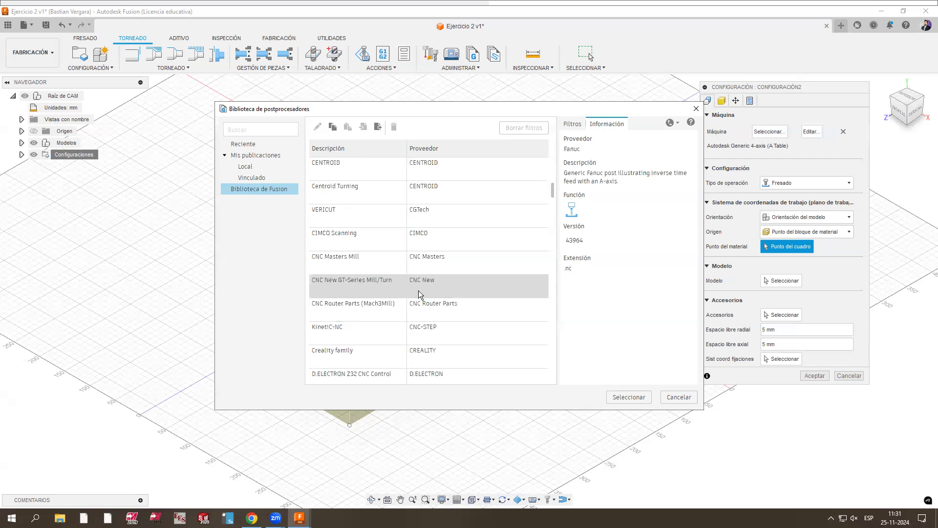
{"action": "scroll", "coordinate": [418, 293], "scroll_direction": "down", "scroll_amount": 4}
{"action": "scroll", "coordinate": [418, 293], "scroll_direction": "up", "scroll_amount": 1}
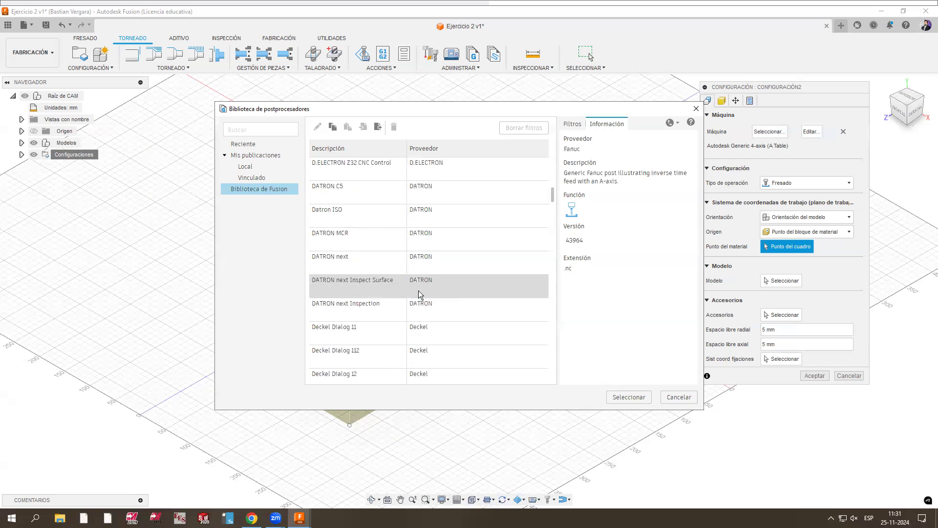
{"action": "scroll", "coordinate": [419, 290], "scroll_direction": "up", "scroll_amount": 5}
{"action": "scroll", "coordinate": [347, 181], "scroll_direction": "down", "scroll_amount": 8}
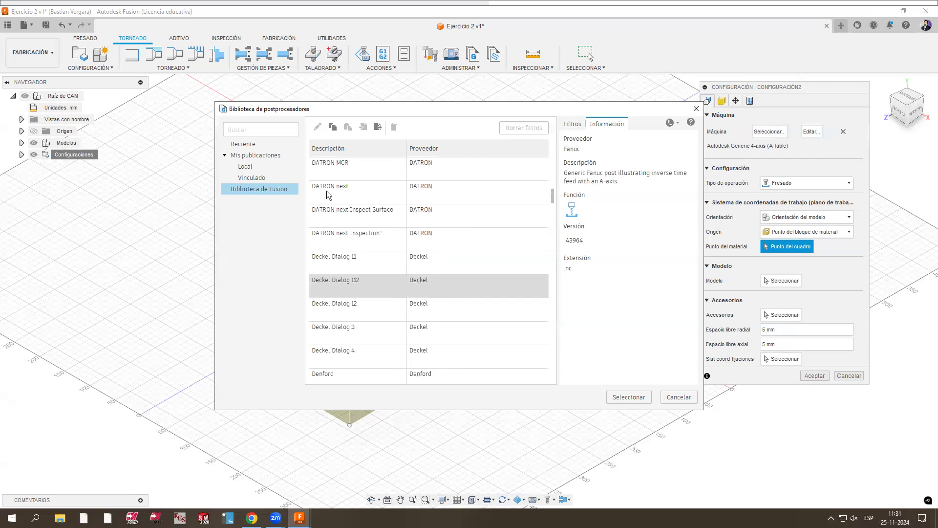
{"action": "scroll", "coordinate": [377, 205], "scroll_direction": "up", "scroll_amount": 2}
{"action": "scroll", "coordinate": [377, 205], "scroll_direction": "up", "scroll_amount": 3}
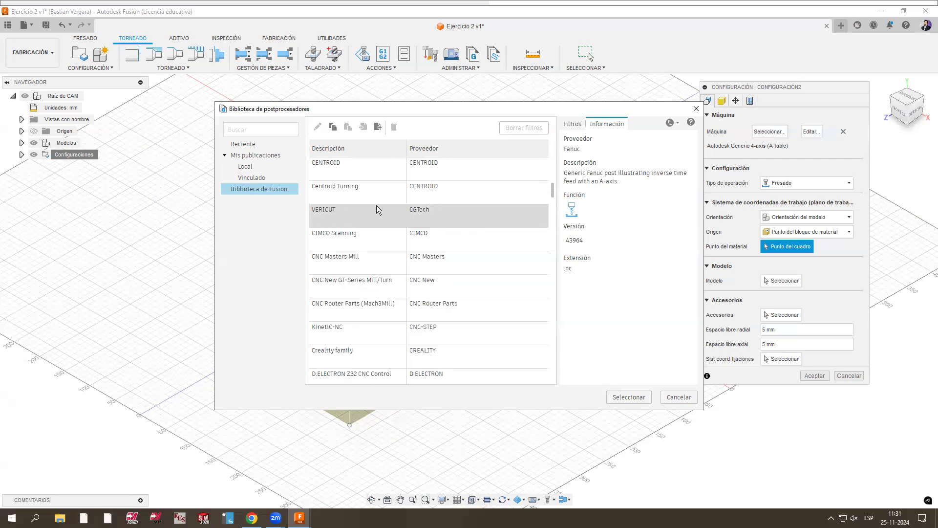
{"action": "scroll", "coordinate": [376, 205], "scroll_direction": "down", "scroll_amount": 4}
{"action": "scroll", "coordinate": [372, 337], "scroll_direction": "down", "scroll_amount": 1}
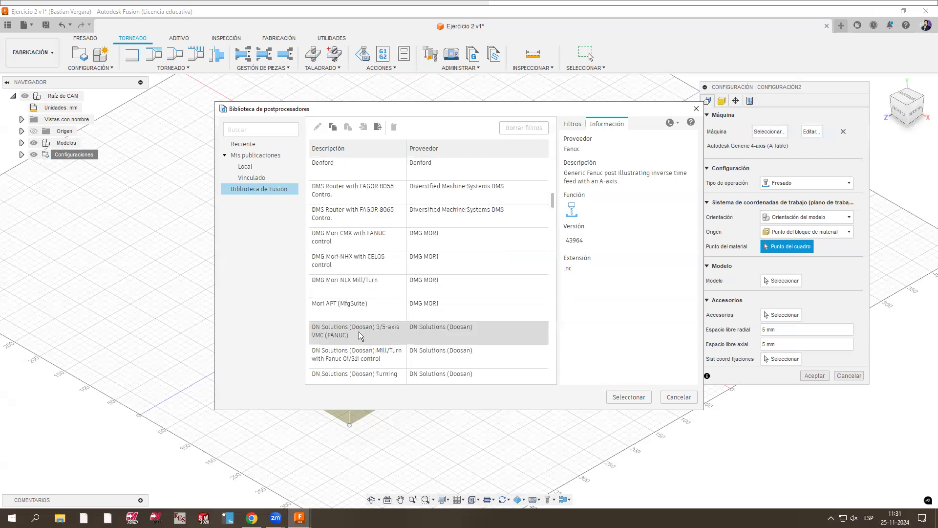
{"action": "left_click", "coordinate": [392, 329]}
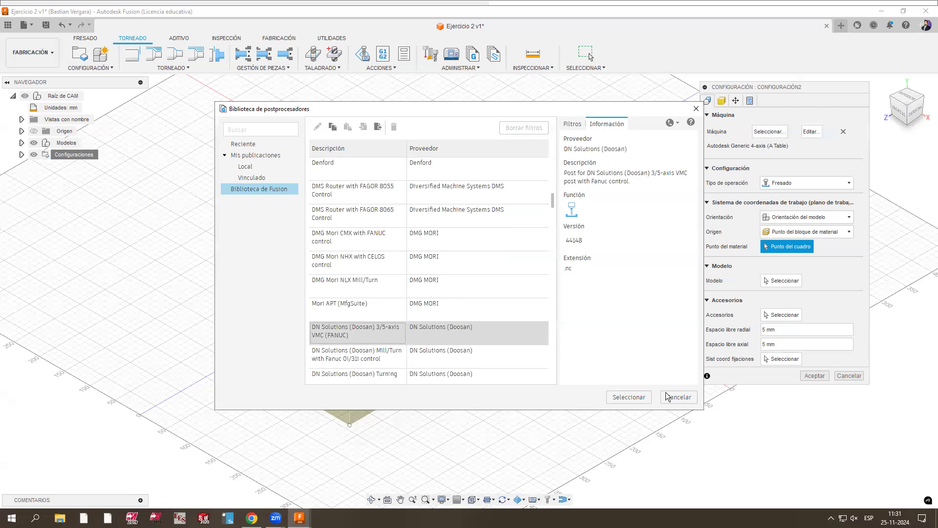
Step: Assign the selected post-processor to the machine, copying it to the Local location of Mis publicaciones, and accept the machine definition
{"action": "scroll", "coordinate": [551, 316], "scroll_direction": "down", "scroll_amount": 1}
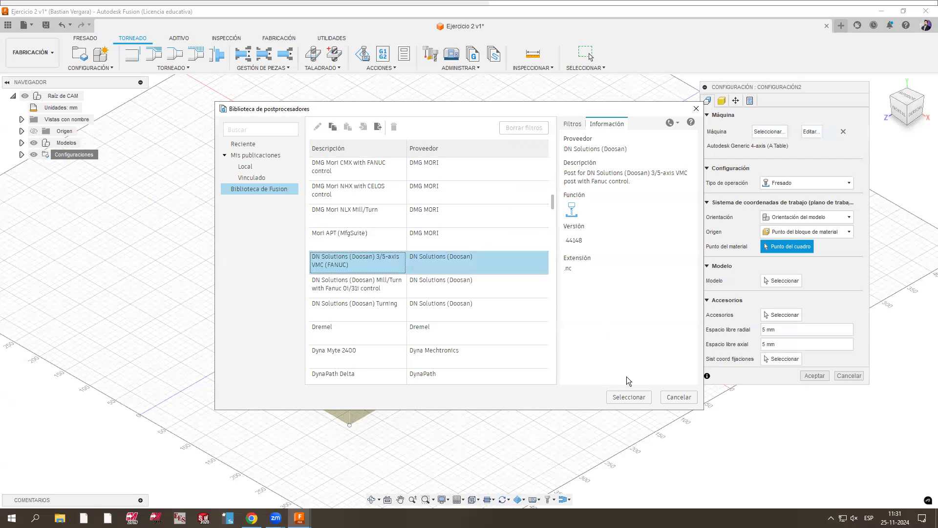
{"action": "left_click", "coordinate": [629, 397]}
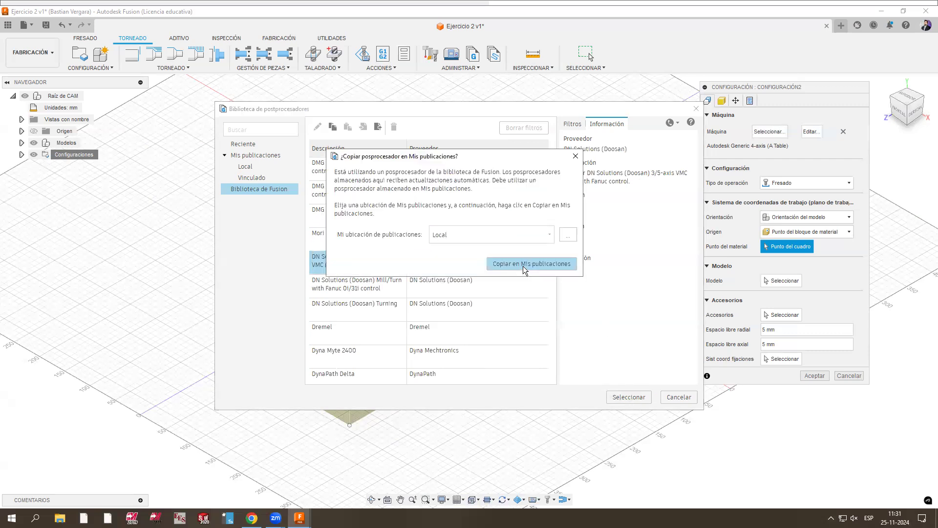
{"action": "left_click", "coordinate": [523, 266]}
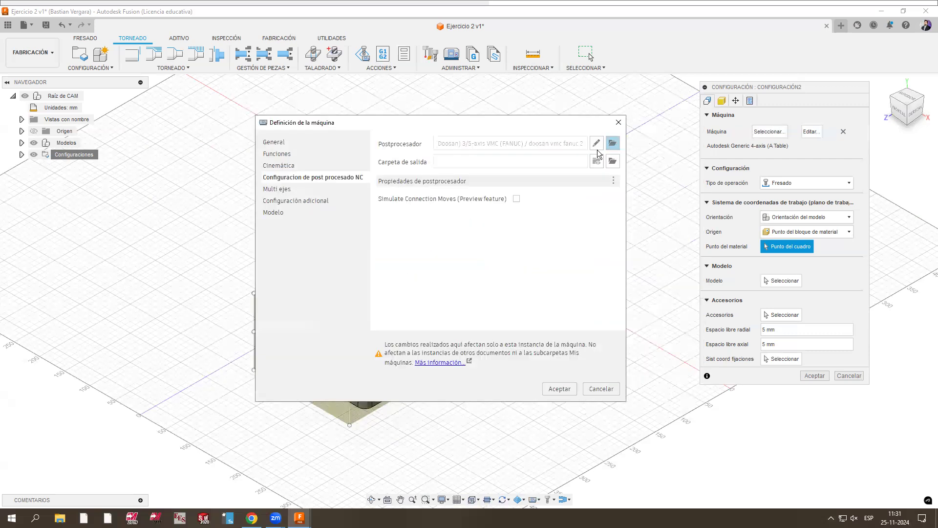
{"action": "left_click", "coordinate": [559, 388]}
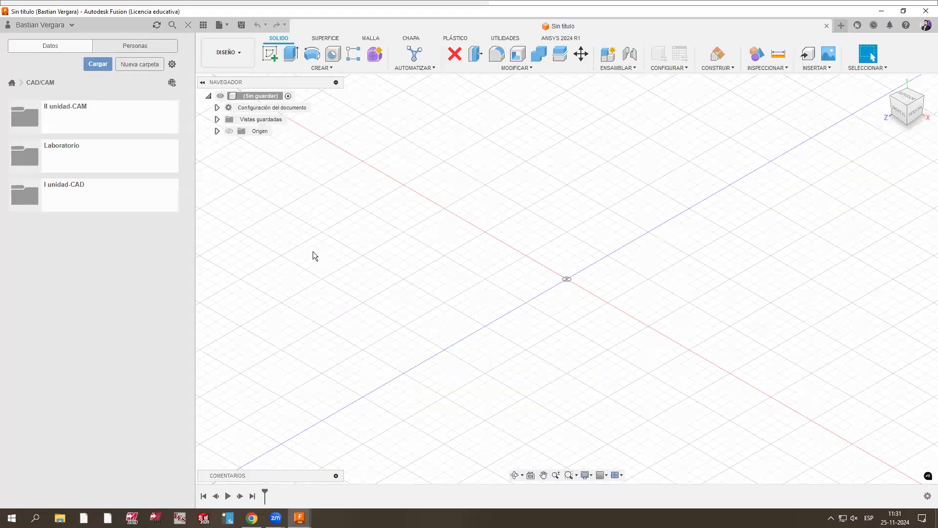
Step: Return to the Ejercicio 2 window and orient the work coordinate system by Ejes X e Y, picking two perpendicular part edges as axes
{"action": "left_click", "coordinate": [225, 55]}
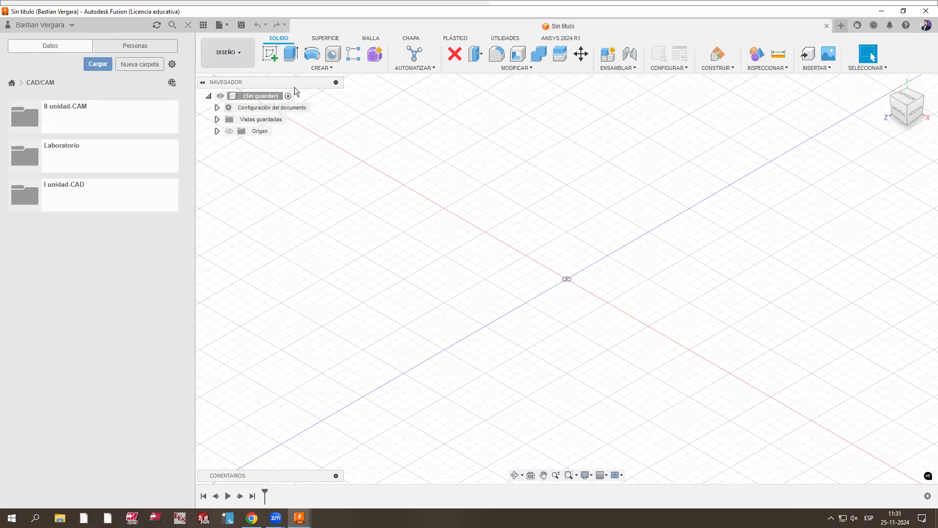
{"action": "left_click", "coordinate": [308, 514]}
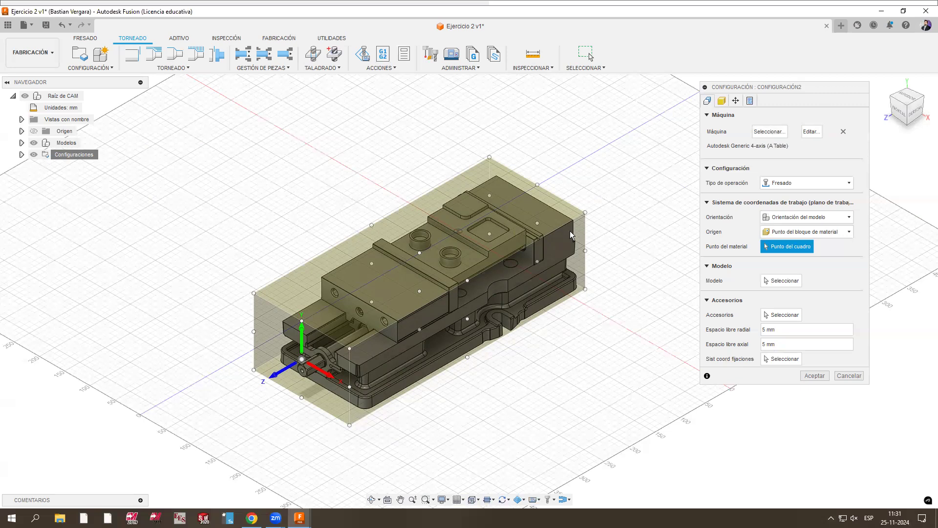
{"action": "scroll", "coordinate": [452, 227], "scroll_direction": "up", "scroll_amount": 2}
{"action": "scroll", "coordinate": [450, 223], "scroll_direction": "up", "scroll_amount": 4}
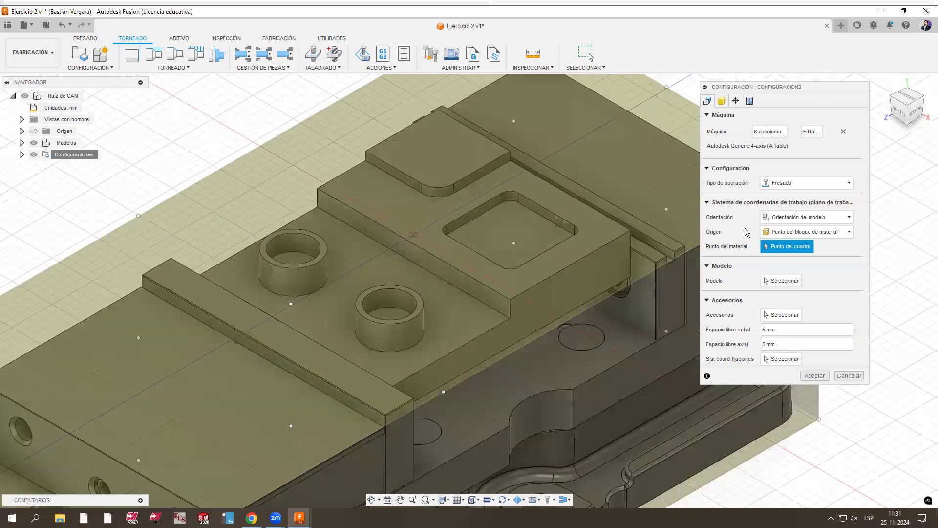
{"action": "left_click", "coordinate": [792, 226]}
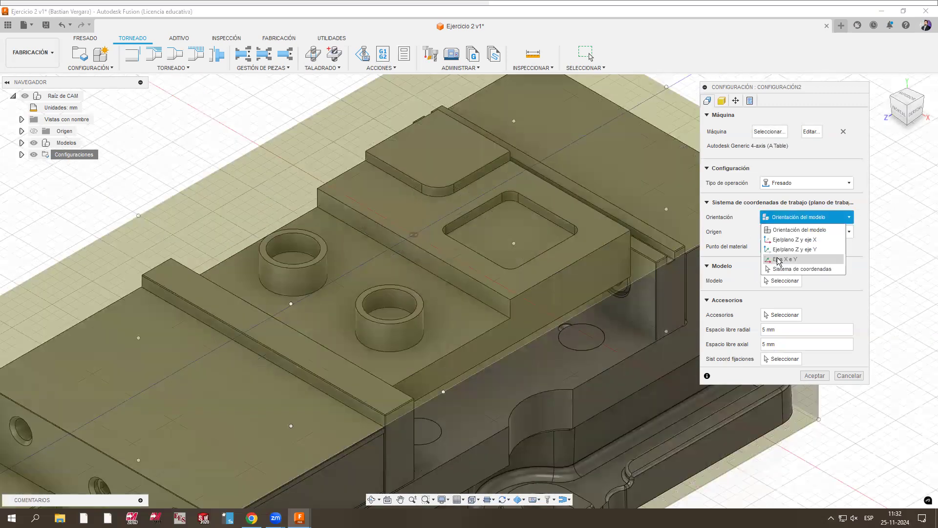
{"action": "left_click", "coordinate": [790, 259]}
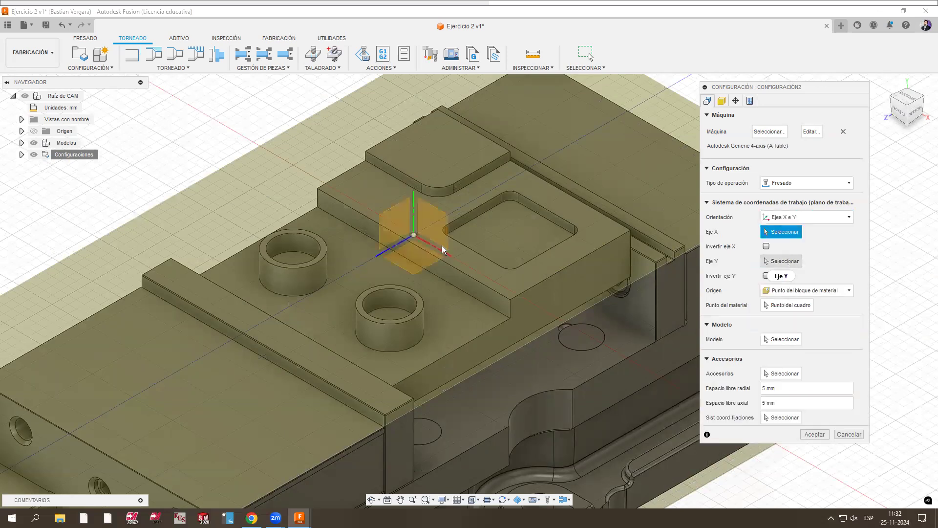
{"action": "left_click", "coordinate": [469, 275]}
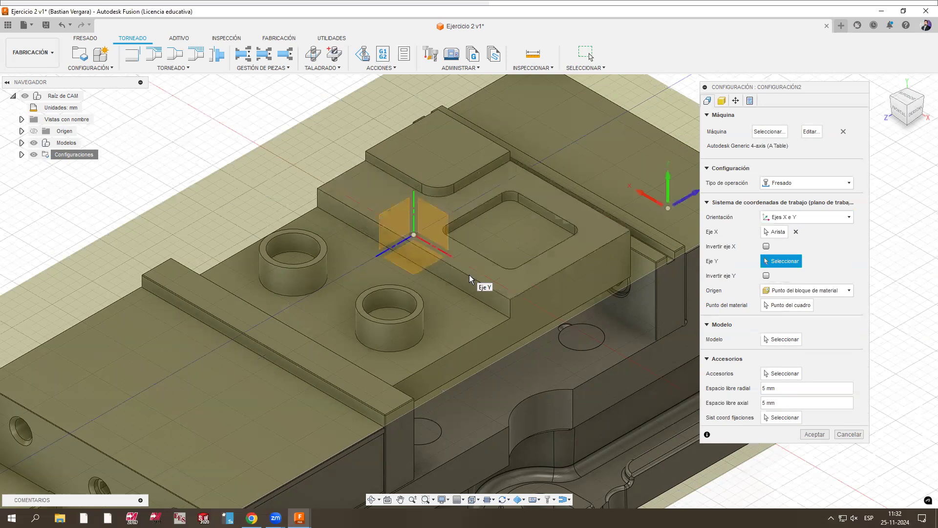
{"action": "scroll", "coordinate": [568, 273], "scroll_direction": "down", "scroll_amount": 2}
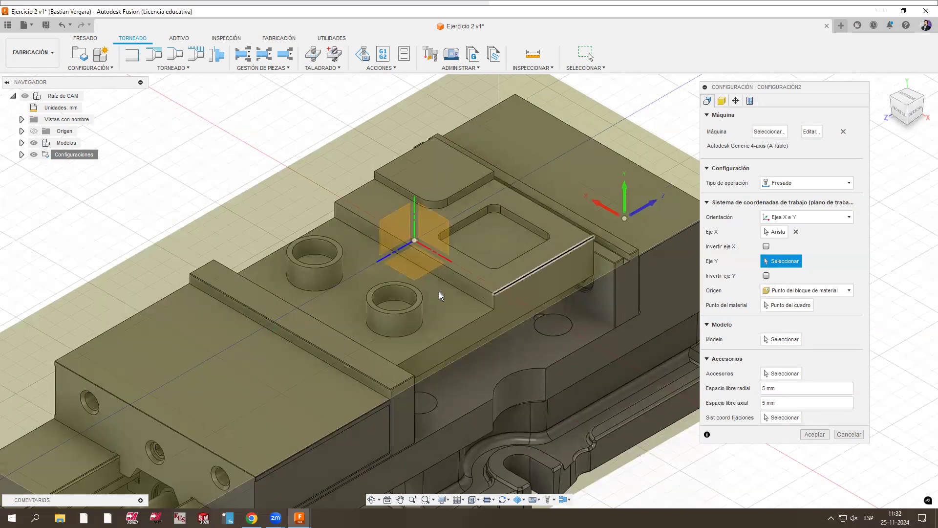
{"action": "left_click", "coordinate": [480, 275]}
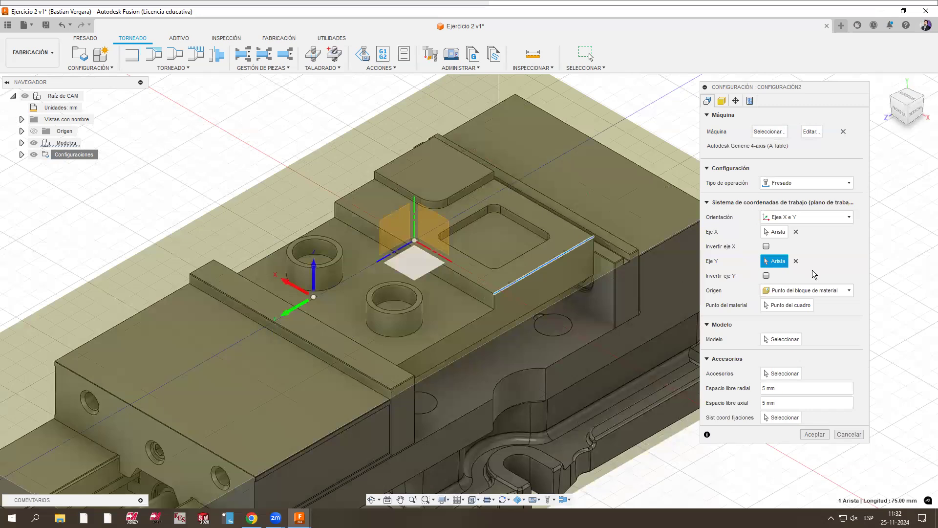
Step: Set the work coordinate system's origin to Punto del bloque del modelo
{"action": "left_click", "coordinate": [790, 293]}
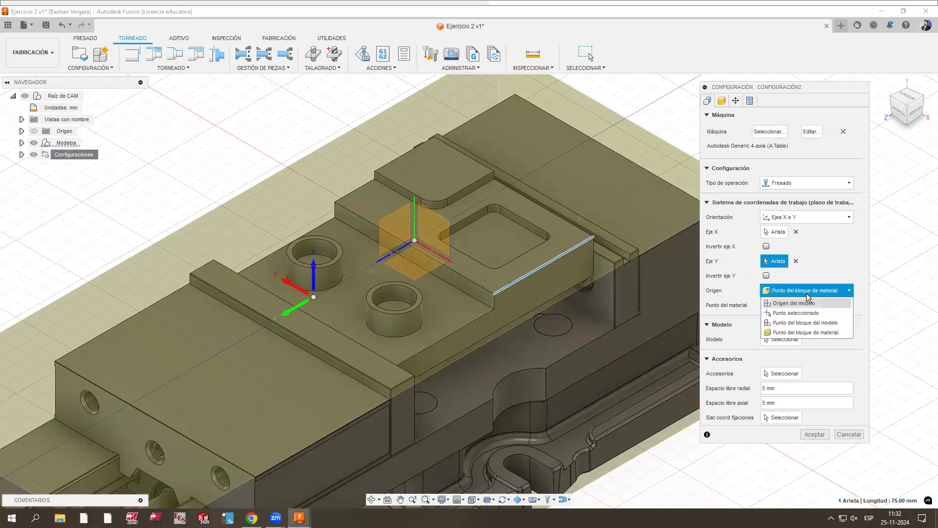
{"action": "left_click", "coordinate": [806, 323]}
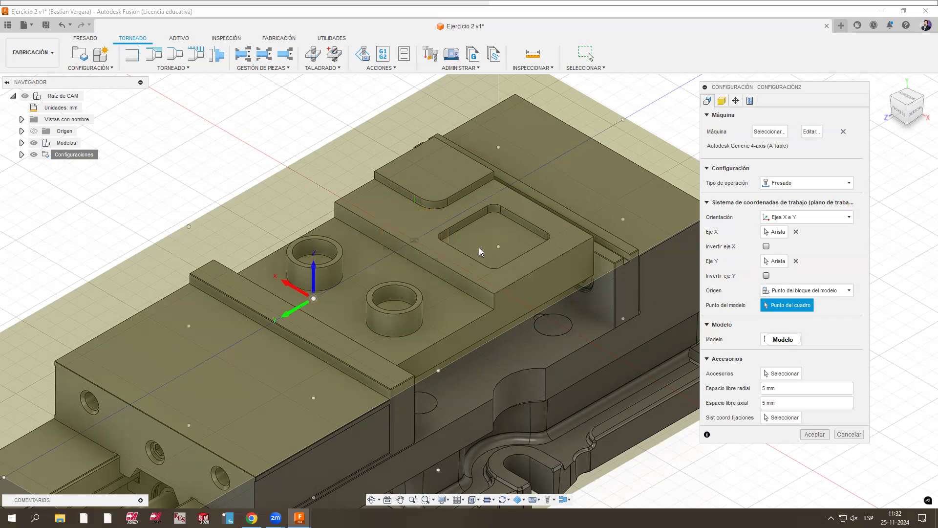
{"action": "scroll", "coordinate": [467, 242], "scroll_direction": "down", "scroll_amount": 3}
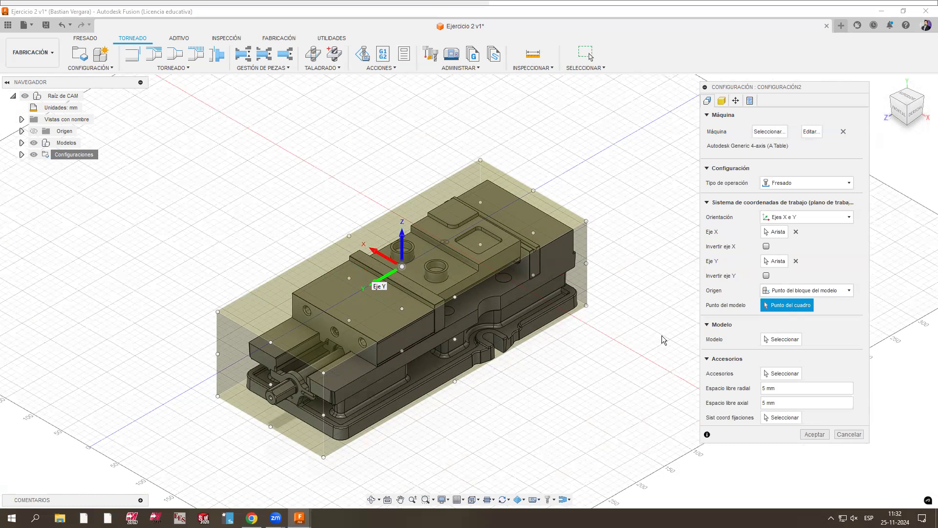
Step: Assign the kurtworkhdg_DX6 vise component as the setup's fixture, choosing it from the Ejercicio 2 model tree
{"action": "left_click", "coordinate": [770, 374]}
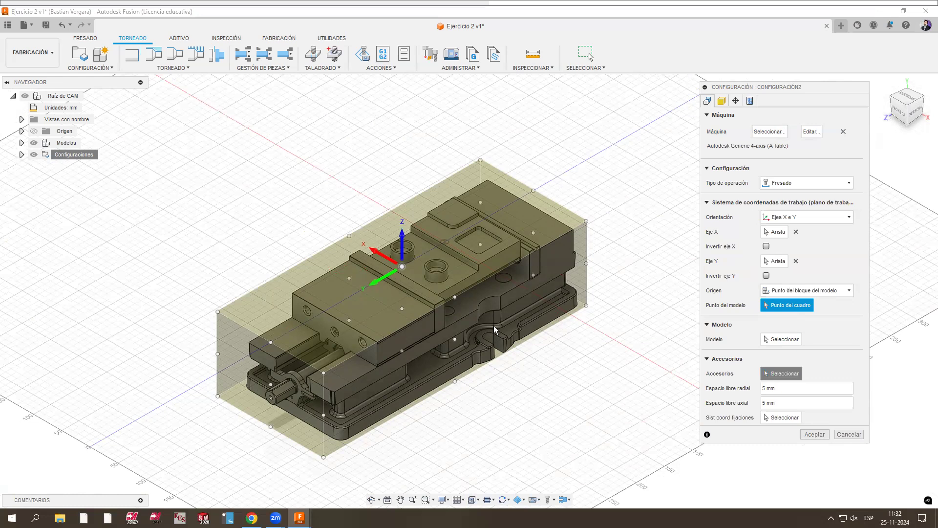
{"action": "left_click", "coordinate": [368, 328]}
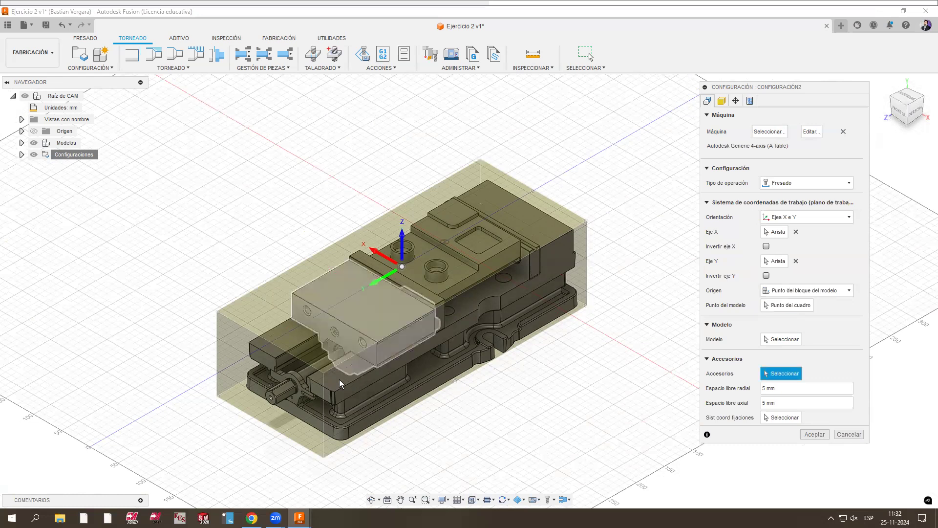
{"action": "left_click", "coordinate": [22, 142]}
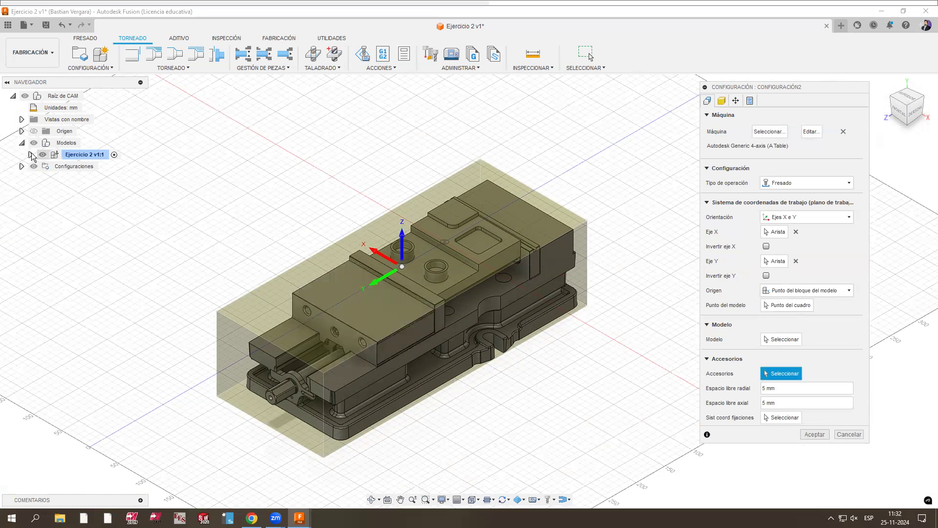
{"action": "left_click", "coordinate": [30, 155]}
{"action": "left_click", "coordinate": [98, 225]}
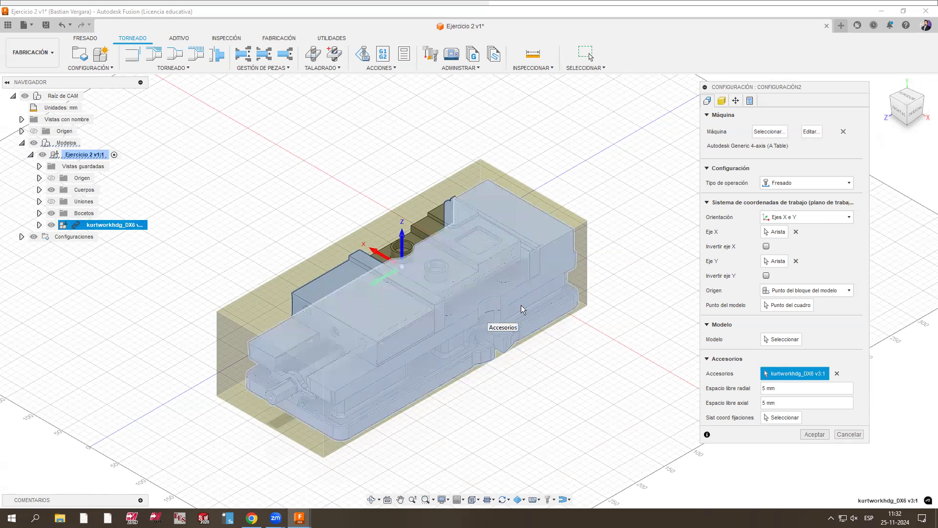
Step: Select the part's body as the setup model, keeping the origin at Punto del bloque del modelo
{"action": "left_click", "coordinate": [776, 339]}
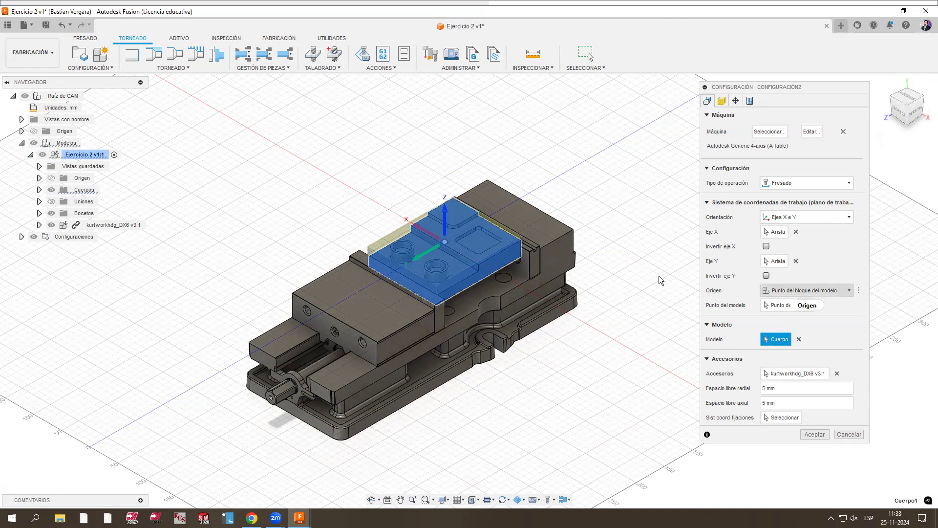
{"action": "scroll", "coordinate": [342, 200], "scroll_direction": "up", "scroll_amount": 4}
{"action": "scroll", "coordinate": [304, 198], "scroll_direction": "up", "scroll_amount": 2}
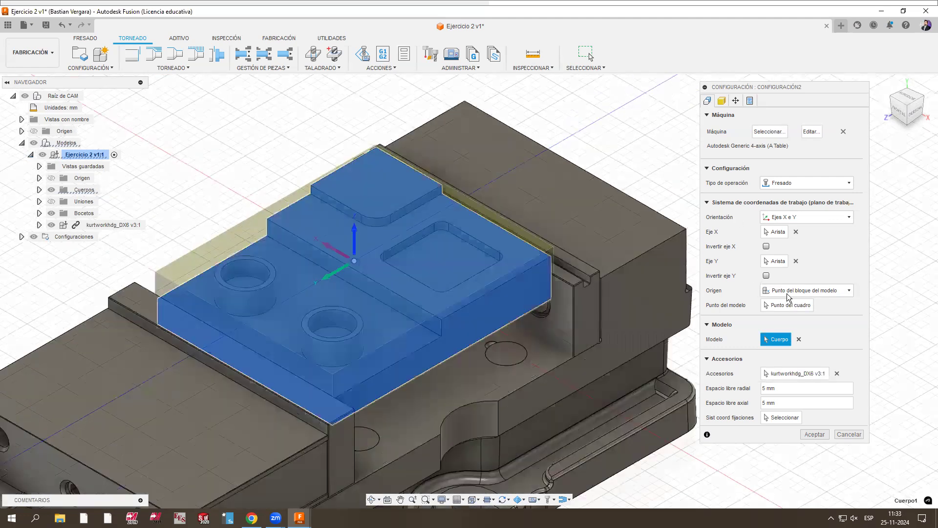
{"action": "left_click", "coordinate": [787, 295]}
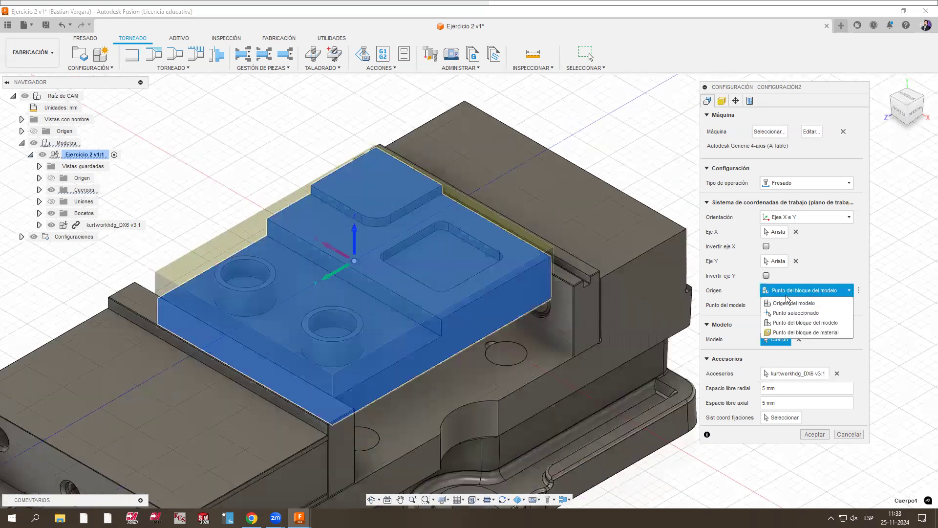
{"action": "left_click", "coordinate": [811, 324]}
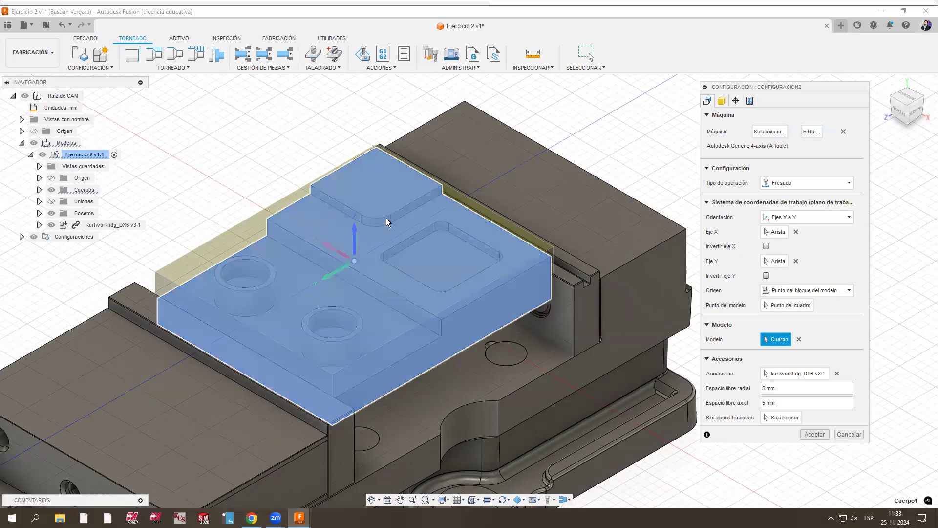
Step: Examine the work coordinate axes on the part from above and from the front of the vise
{"action": "scroll", "coordinate": [385, 219], "scroll_direction": "down", "scroll_amount": 5}
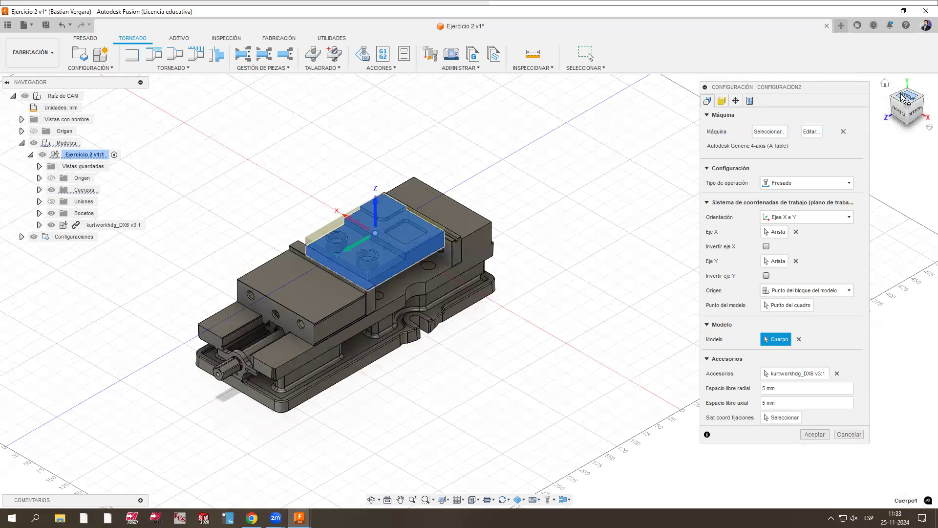
{"action": "left_click", "coordinate": [903, 97]}
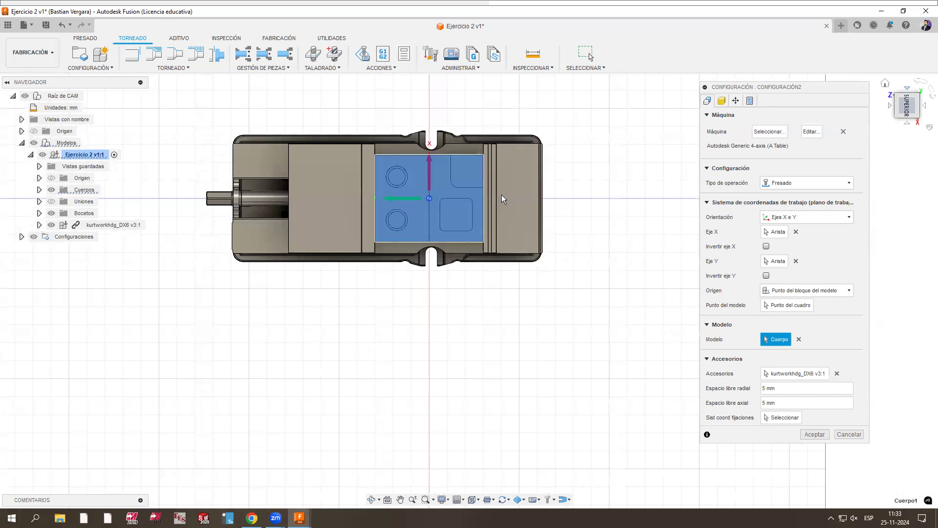
{"action": "middle_click_drag", "start_coordinate": [431, 186], "coordinate": [436, 299], "text": "shift"}
{"action": "left_click", "coordinate": [908, 111]}
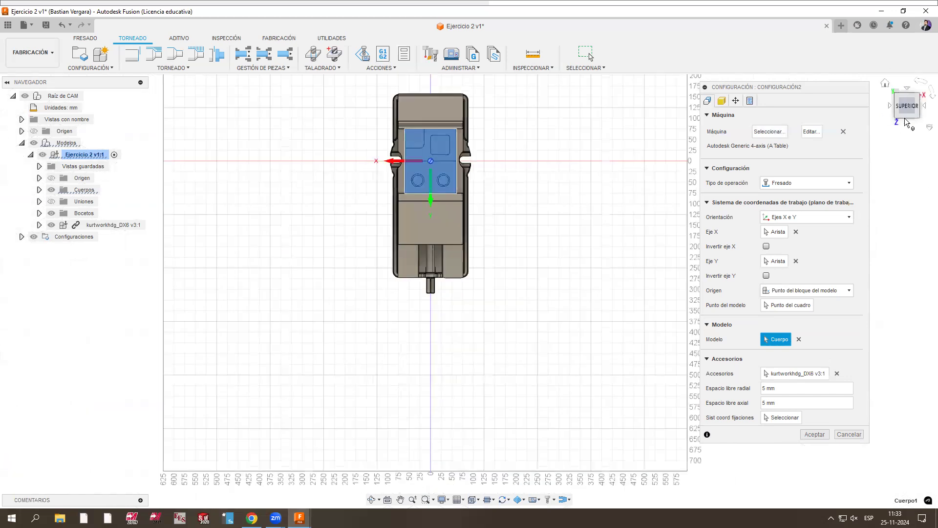
{"action": "left_click", "coordinate": [907, 99]}
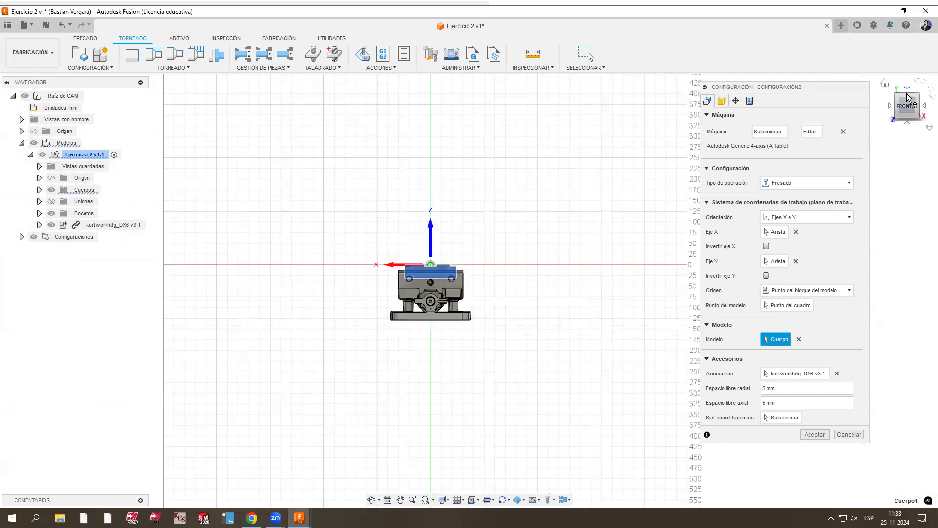
{"action": "left_click", "coordinate": [907, 99]}
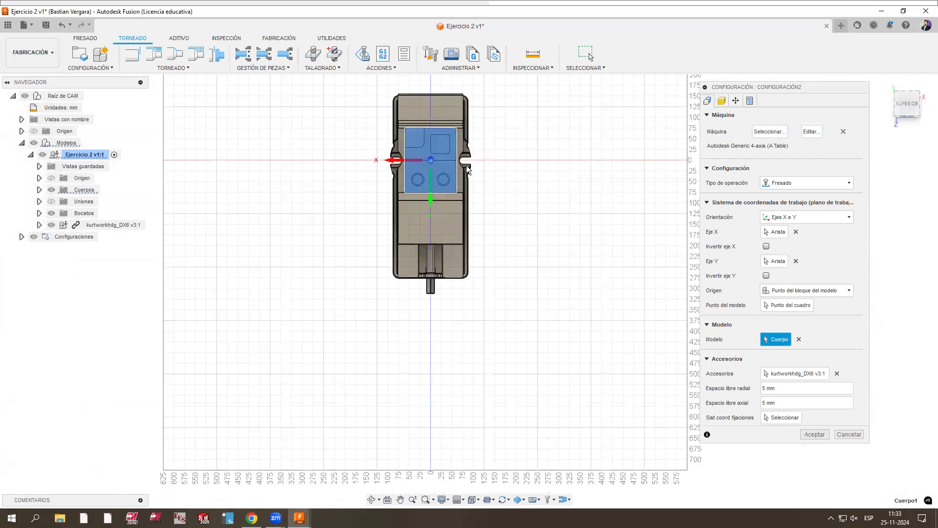
{"action": "scroll", "coordinate": [441, 256], "scroll_direction": "up", "scroll_amount": 3}
{"action": "middle_click_drag", "start_coordinate": [440, 256], "coordinate": [436, 319]}
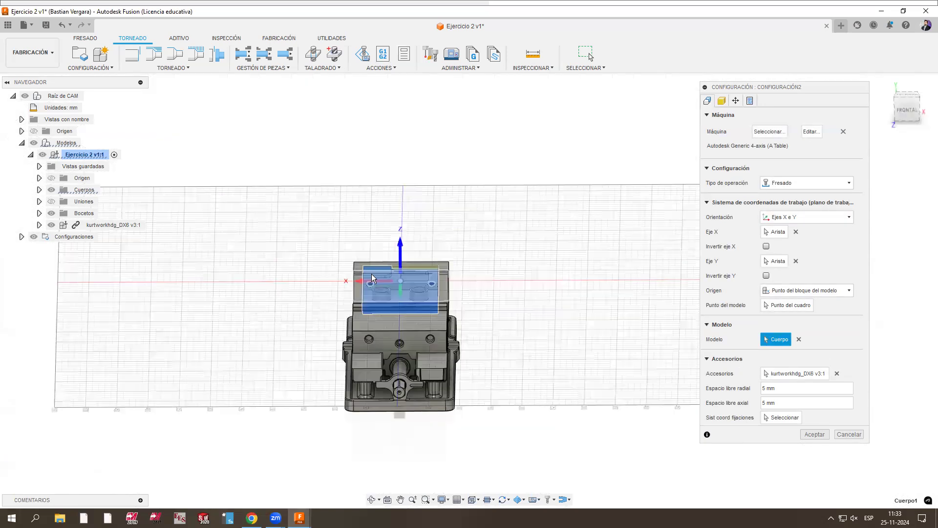
{"action": "scroll", "coordinate": [495, 210], "scroll_direction": "up", "scroll_amount": 3}
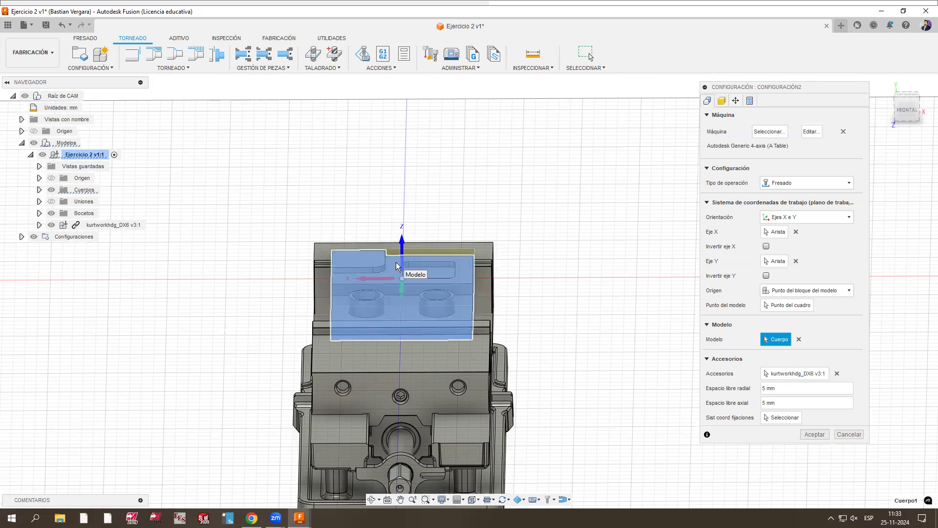
Step: Invert both the X axis and the Y axis of the work coordinate system
{"action": "left_click", "coordinate": [766, 246]}
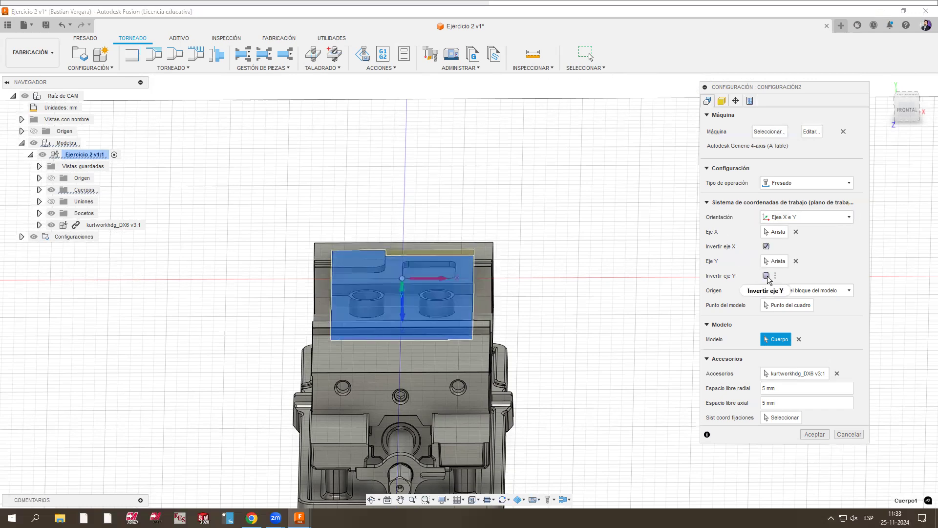
{"action": "middle_click_drag", "start_coordinate": [569, 226], "coordinate": [582, 263], "text": "shift"}
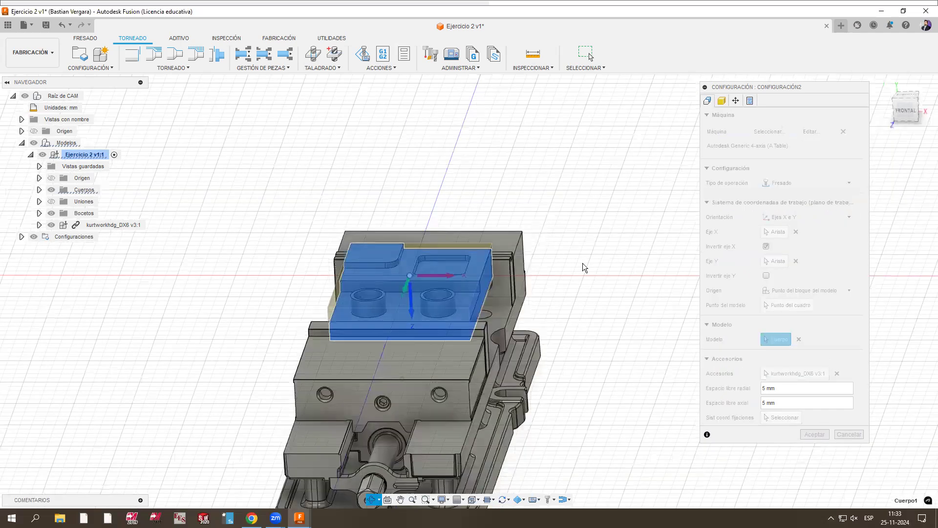
{"action": "left_click", "coordinate": [766, 275]}
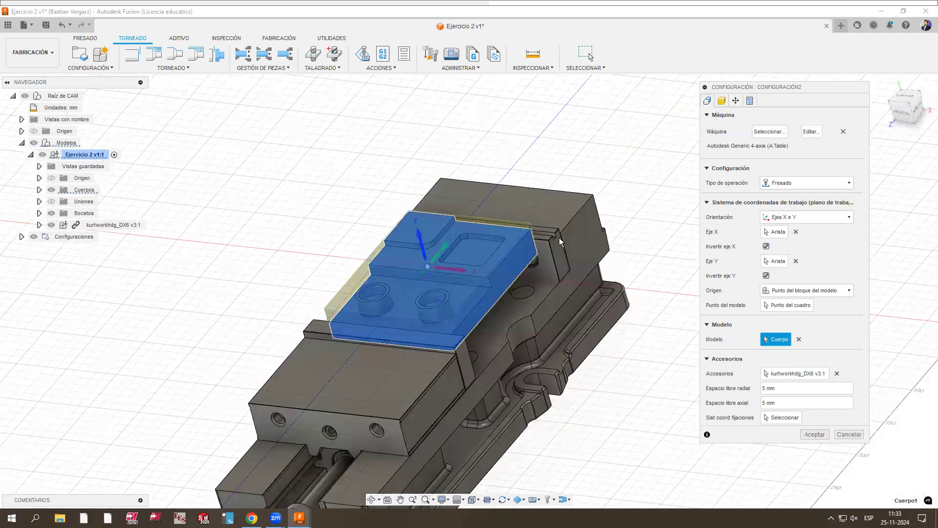
Step: Check the inverted axes and the origin on the part from several views, including the right side
{"action": "scroll", "coordinate": [399, 224], "scroll_direction": "up", "scroll_amount": 4}
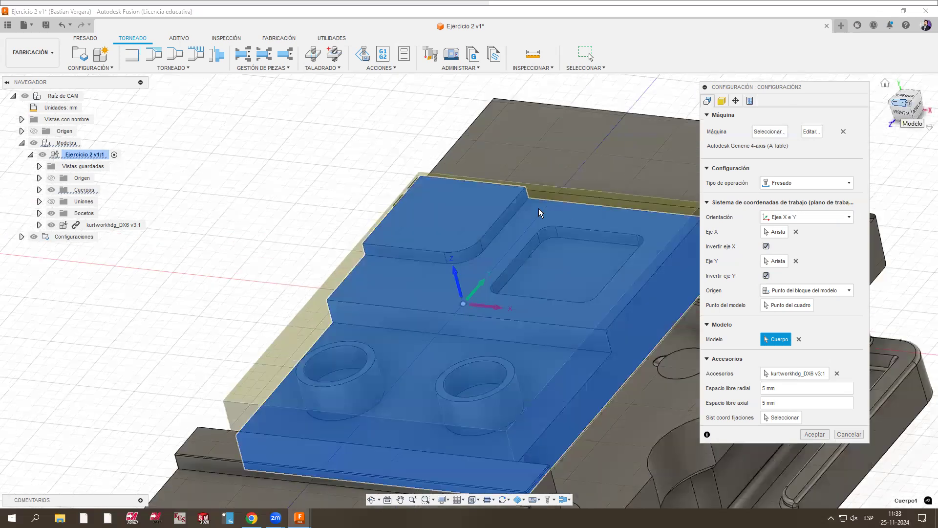
{"action": "scroll", "coordinate": [476, 337], "scroll_direction": "down", "scroll_amount": 5}
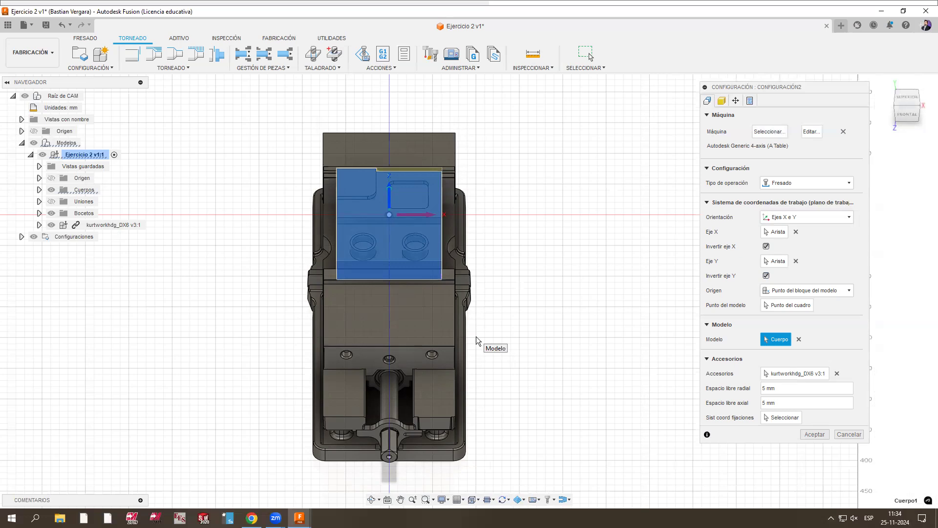
{"action": "scroll", "coordinate": [362, 186], "scroll_direction": "up", "scroll_amount": 2}
{"action": "scroll", "coordinate": [453, 253], "scroll_direction": "up", "scroll_amount": 3}
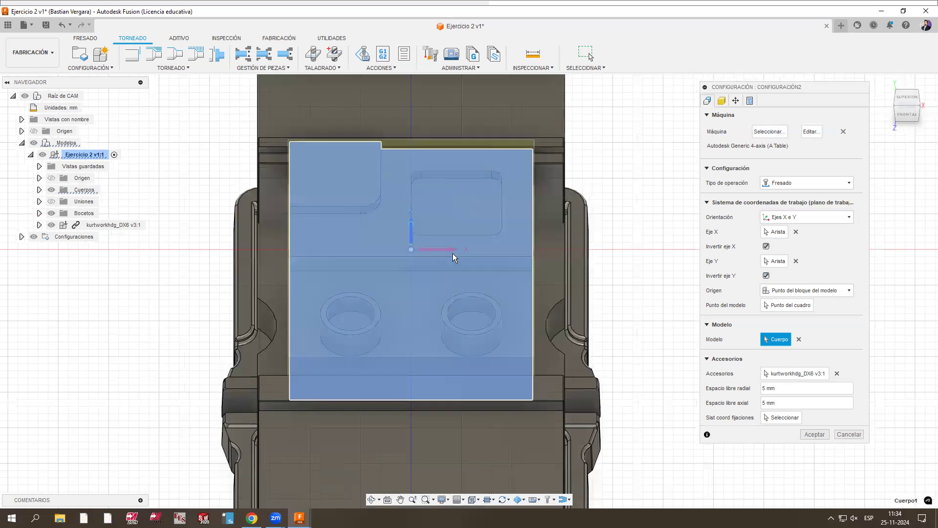
{"action": "left_click", "coordinate": [905, 106]}
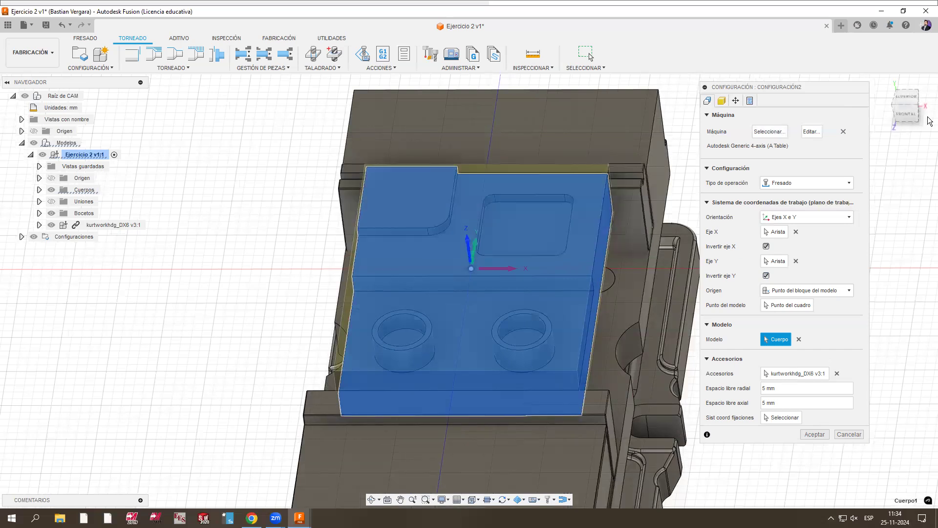
{"action": "left_click", "coordinate": [912, 108]}
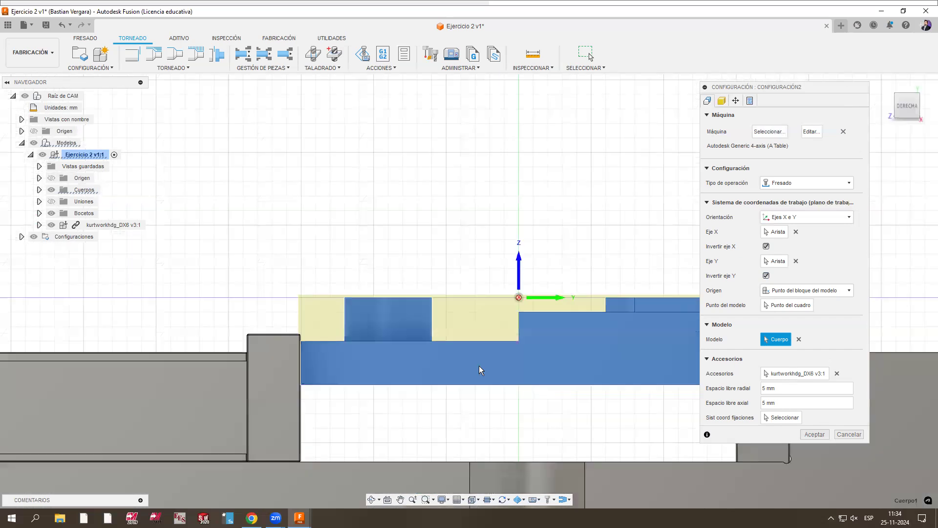
{"action": "scroll", "coordinate": [419, 284], "scroll_direction": "up", "scroll_amount": 2}
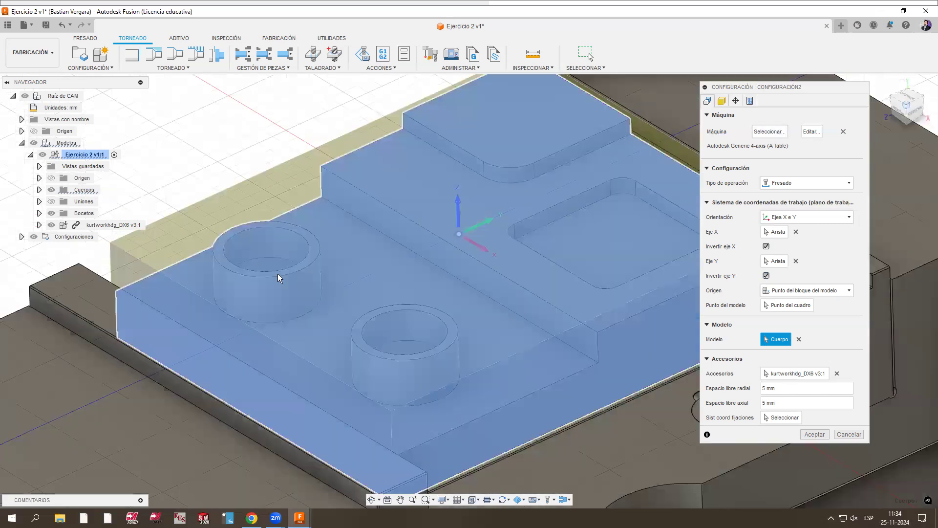
Step: Set the setup's stock mode to Bloque de tamaño fijo
{"action": "scroll", "coordinate": [427, 262], "scroll_direction": "down", "scroll_amount": 5}
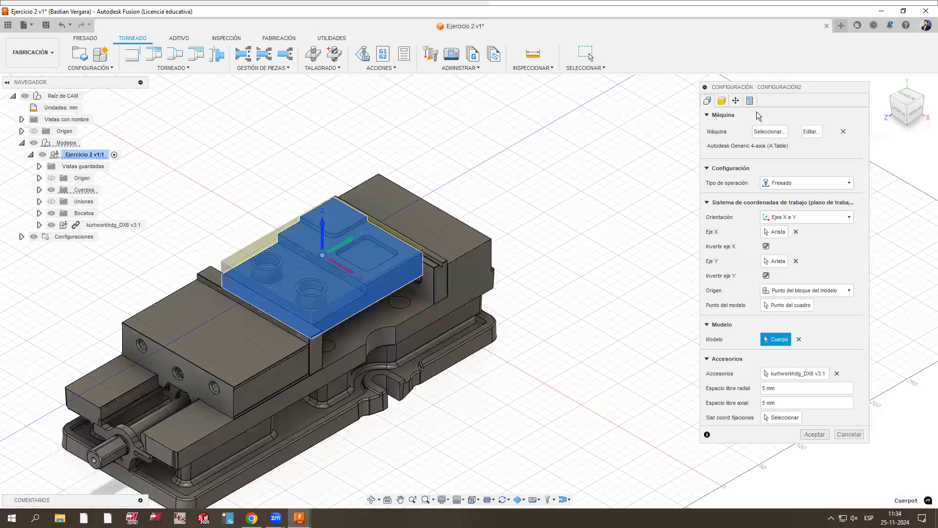
{"action": "left_click", "coordinate": [722, 101]}
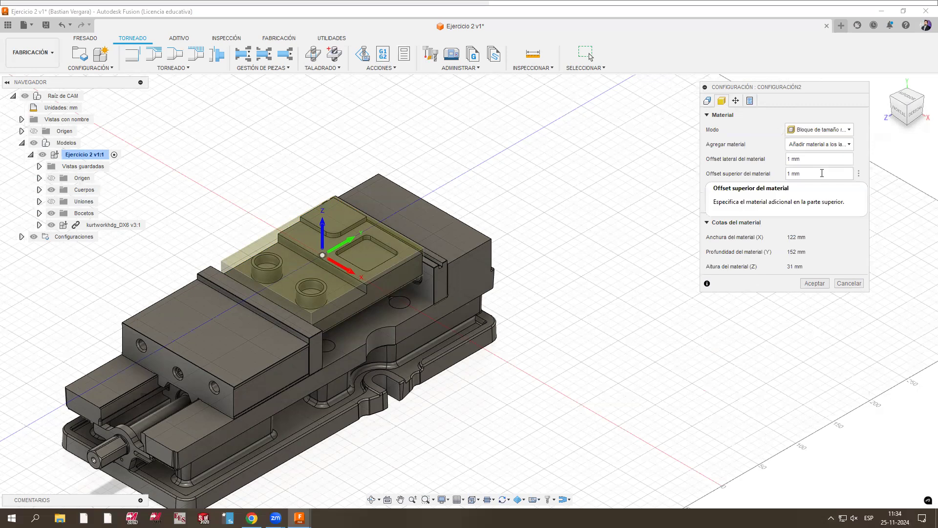
{"action": "left_click", "coordinate": [825, 130]}
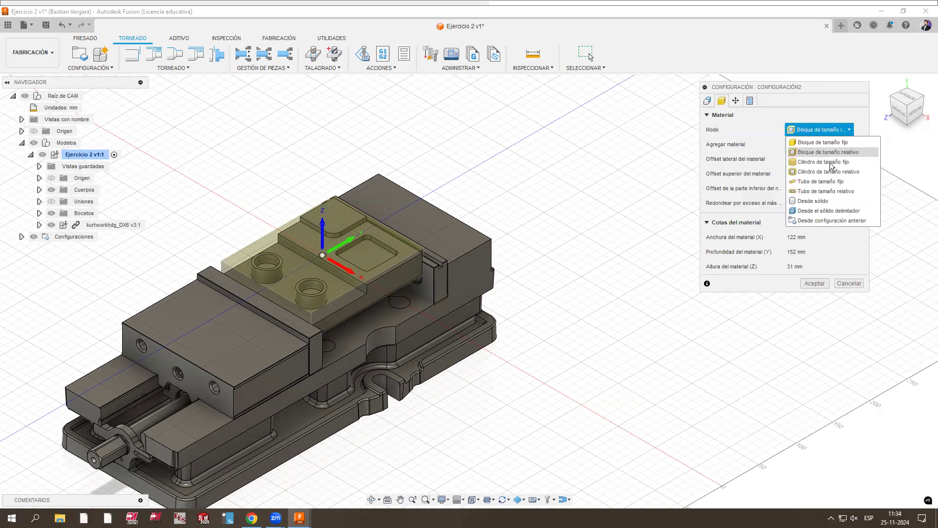
{"action": "left_click", "coordinate": [830, 144]}
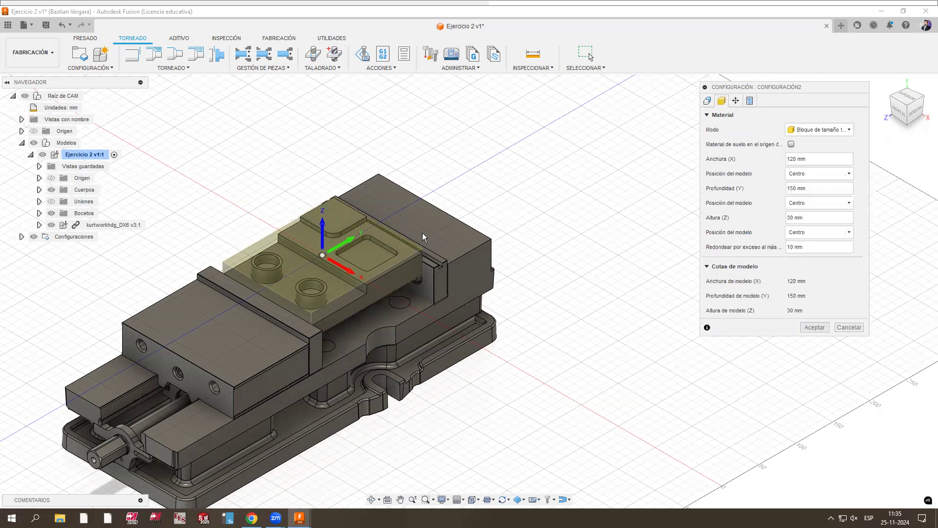
Step: Examine how the fixed-size stock block fits the part between the vise jaws, zooming in from the right side
{"action": "scroll", "coordinate": [422, 233], "scroll_direction": "up", "scroll_amount": 3}
{"action": "scroll", "coordinate": [440, 327], "scroll_direction": "up", "scroll_amount": 2}
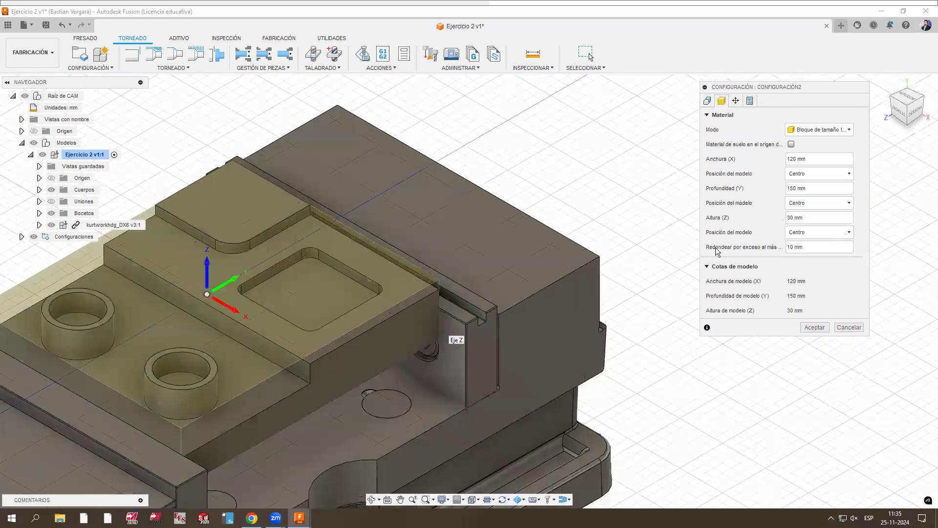
{"action": "scroll", "coordinate": [823, 187], "scroll_direction": "down", "scroll_amount": 3}
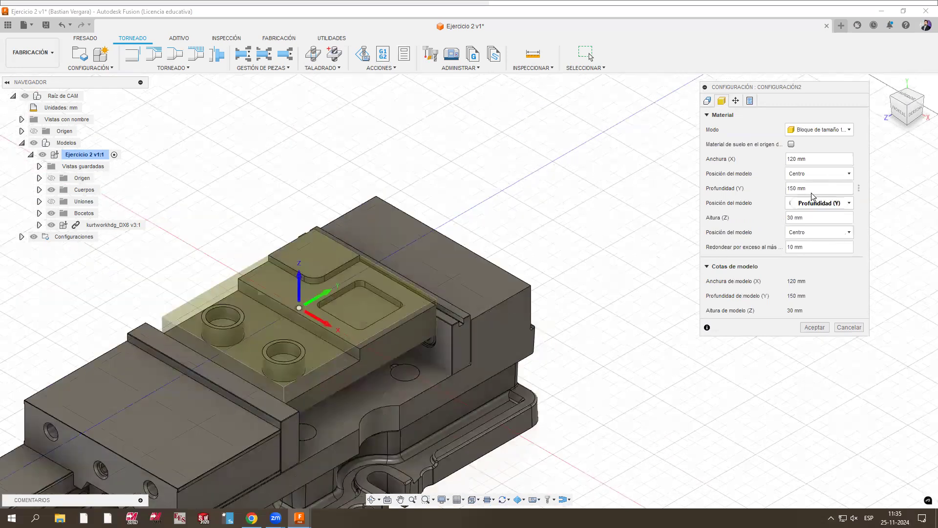
{"action": "left_click", "coordinate": [912, 113]}
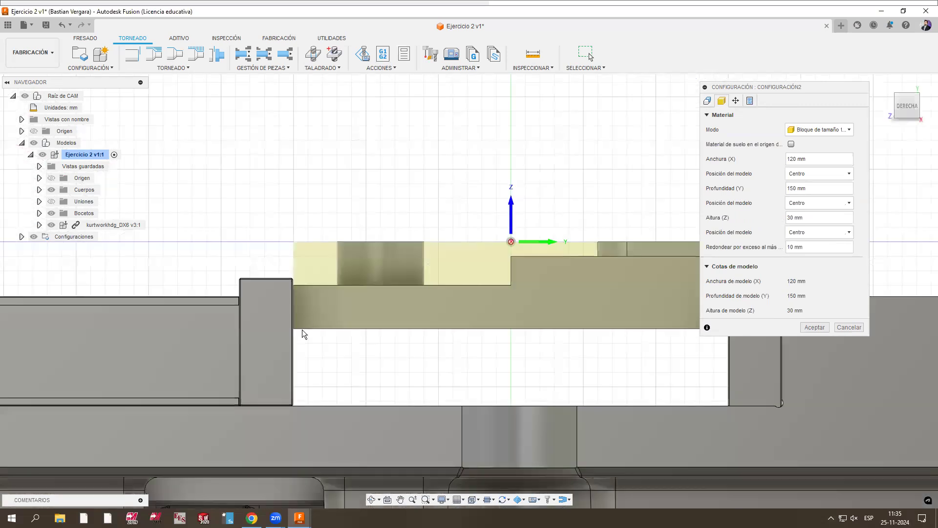
{"action": "scroll", "coordinate": [247, 172], "scroll_direction": "up", "scroll_amount": 5}
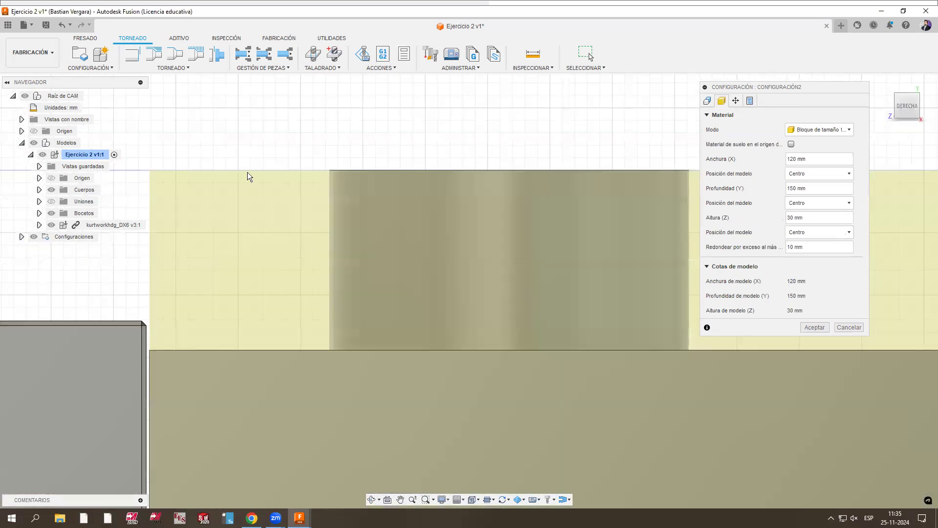
{"action": "scroll", "coordinate": [155, 197], "scroll_direction": "down", "scroll_amount": 1}
{"action": "scroll", "coordinate": [83, 415], "scroll_direction": "down", "scroll_amount": 2}
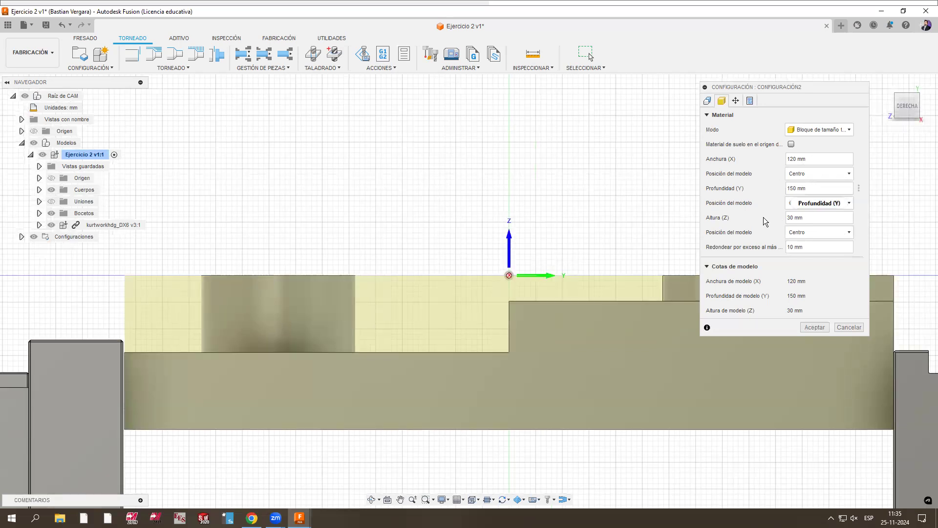
{"action": "scroll", "coordinate": [477, 277], "scroll_direction": "down", "scroll_amount": 1}
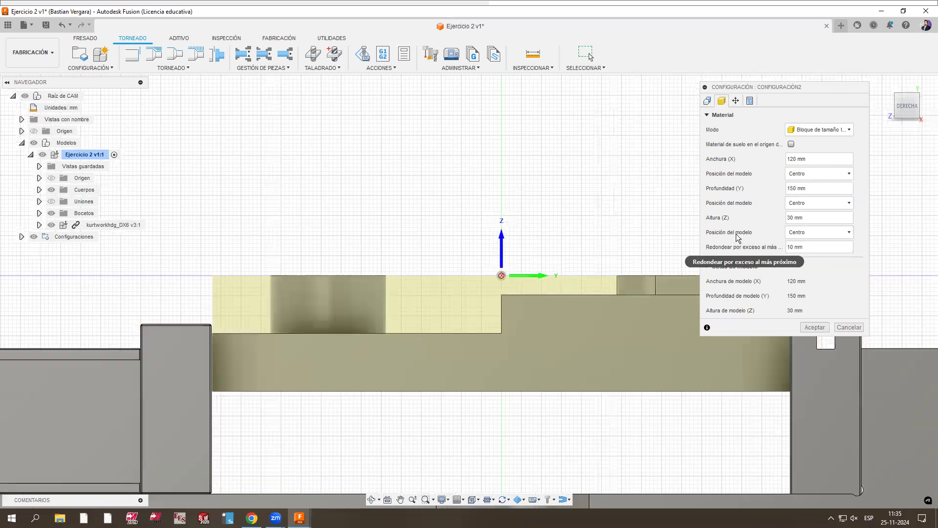
Step: Position the model in Z by Offset de la parte superior (+Z) and set the stock height to 31 mm
{"action": "left_click", "coordinate": [804, 235]}
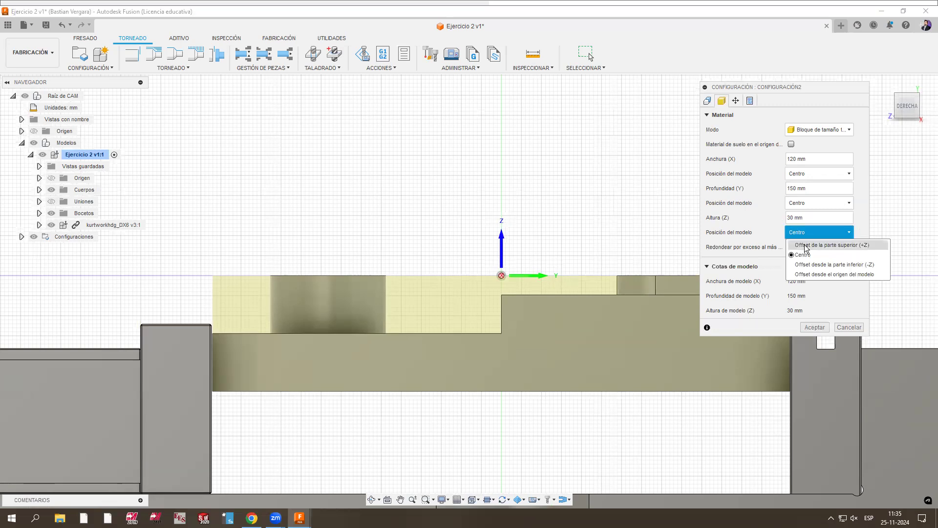
{"action": "left_click", "coordinate": [806, 244]}
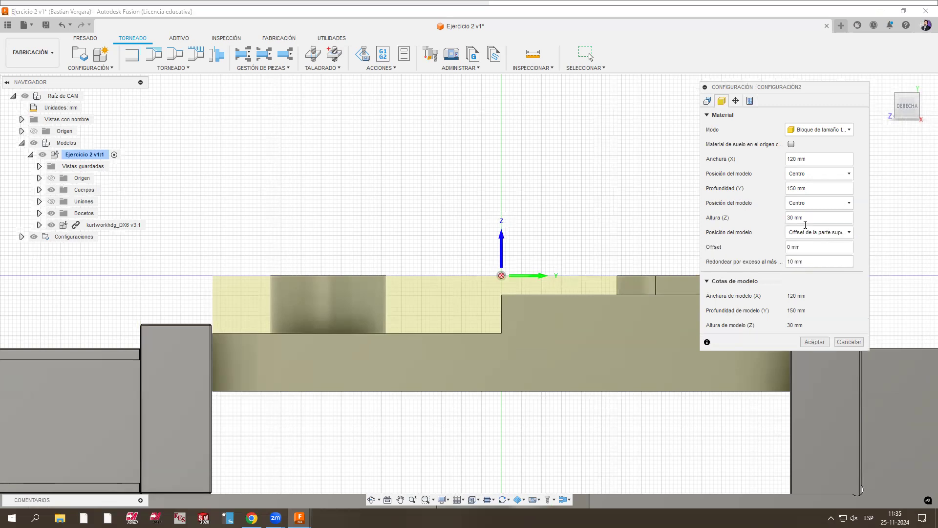
{"action": "double_click", "coordinate": [791, 218]}
{"action": "type", "text": "1"}
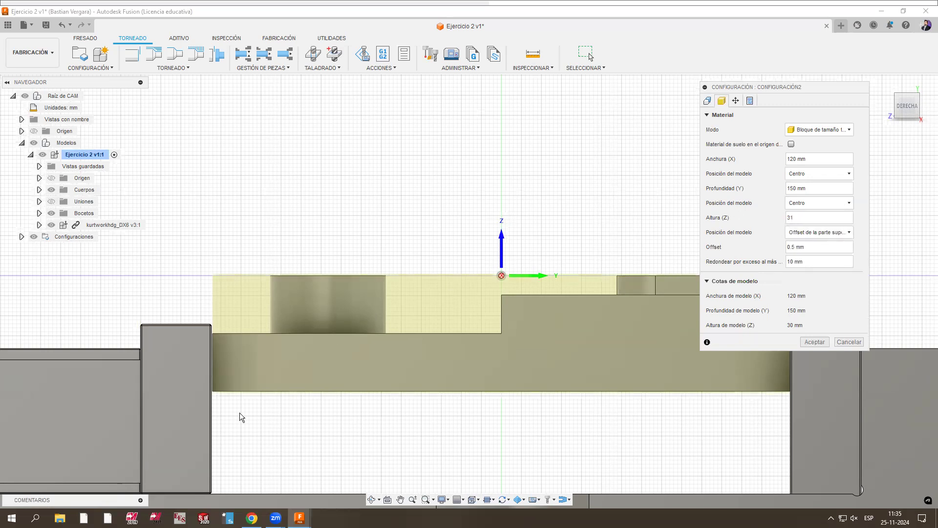
{"action": "scroll", "coordinate": [142, 435], "scroll_direction": "up", "scroll_amount": 4}
{"action": "scroll", "coordinate": [97, 412], "scroll_direction": "up", "scroll_amount": 6}
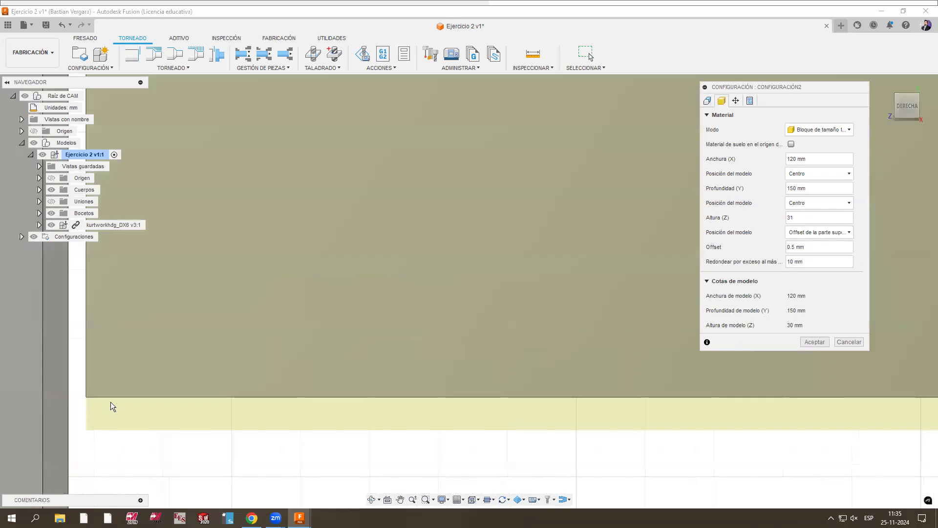
{"action": "scroll", "coordinate": [158, 434], "scroll_direction": "down", "scroll_amount": 4}
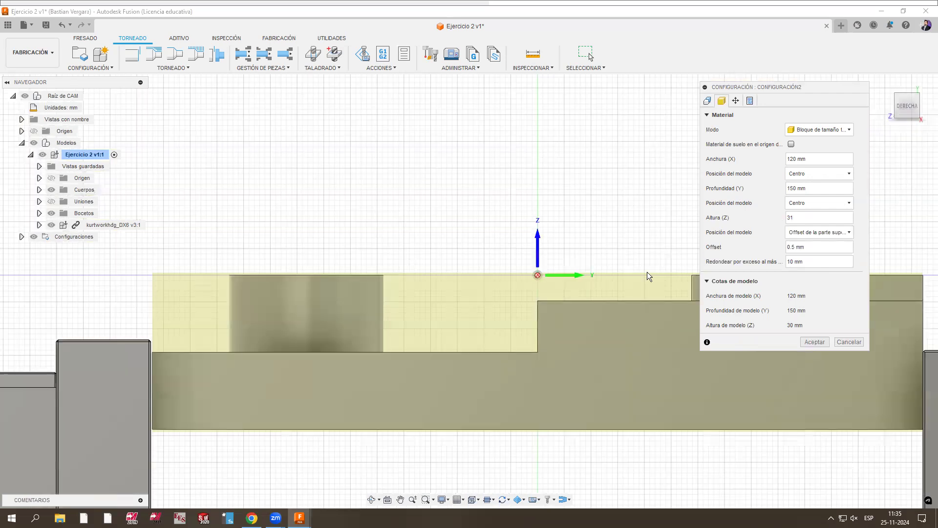
Step: Set the stock's top offset to 0 mm, accept the setup and reopen its stock settings
{"action": "left_click", "coordinate": [821, 247]}
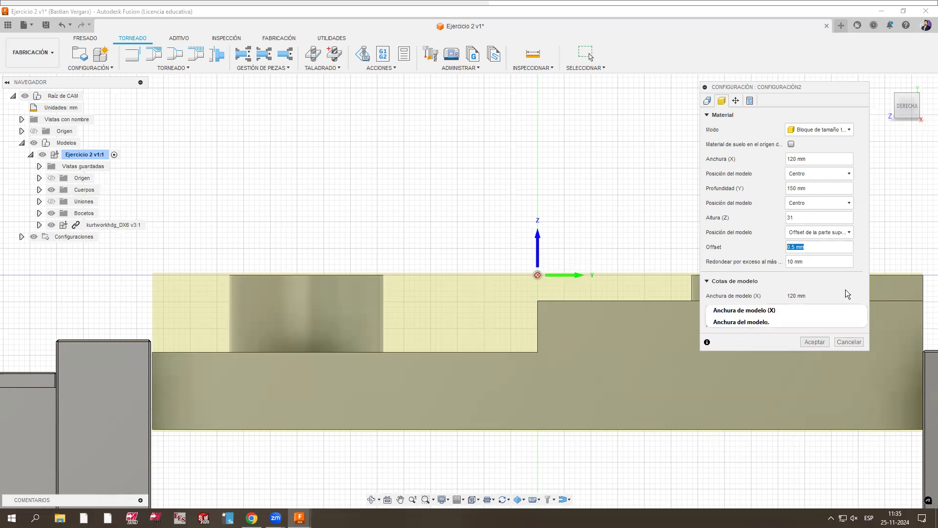
{"action": "key", "text": "Return"}
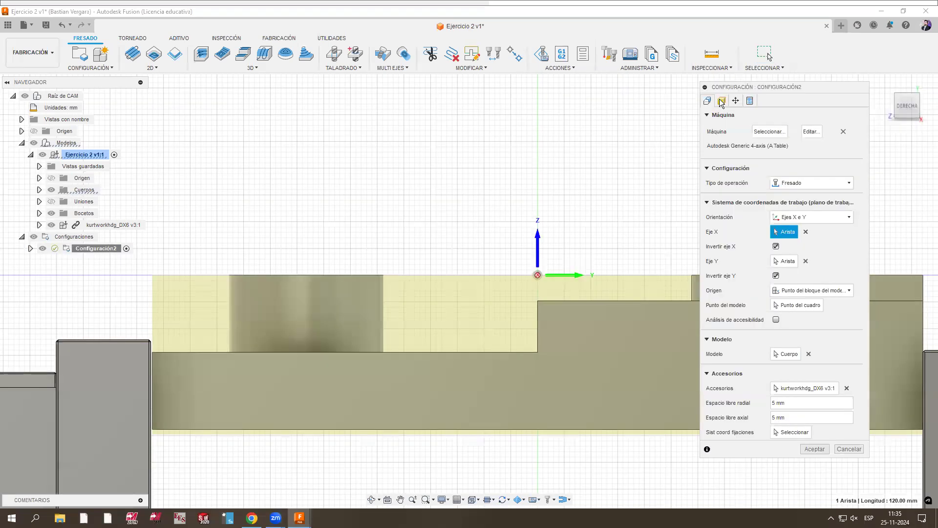
{"action": "left_click", "coordinate": [720, 101]}
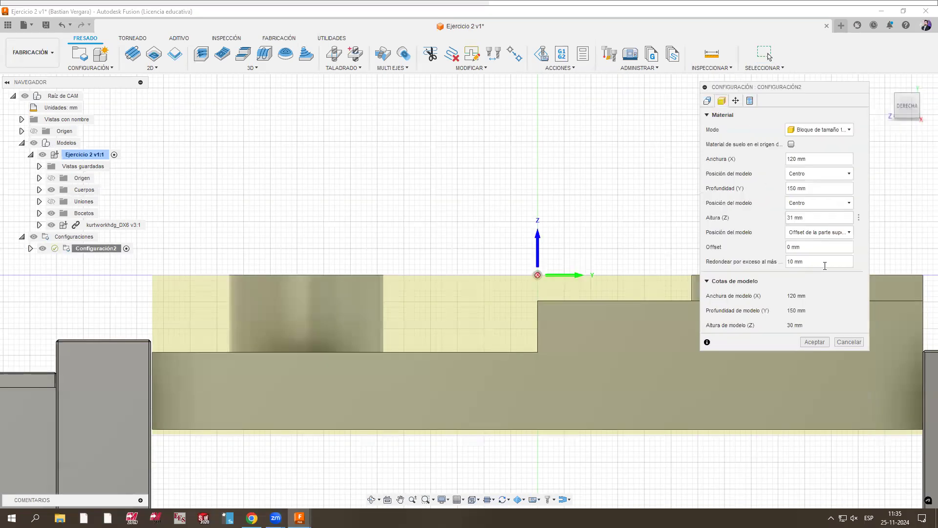
{"action": "scroll", "coordinate": [203, 387], "scroll_direction": "up", "scroll_amount": 2}
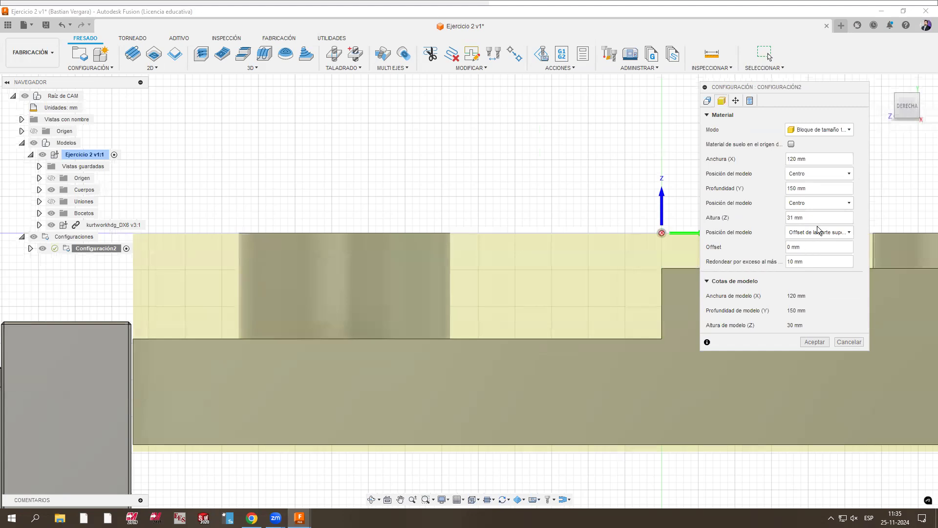
Step: Try Offset desde la parte inferior (-Z) for the model's Z position, and return it to Offset de la parte superior (+Z)
{"action": "left_click", "coordinate": [819, 232]}
{"action": "left_click", "coordinate": [604, 307]}
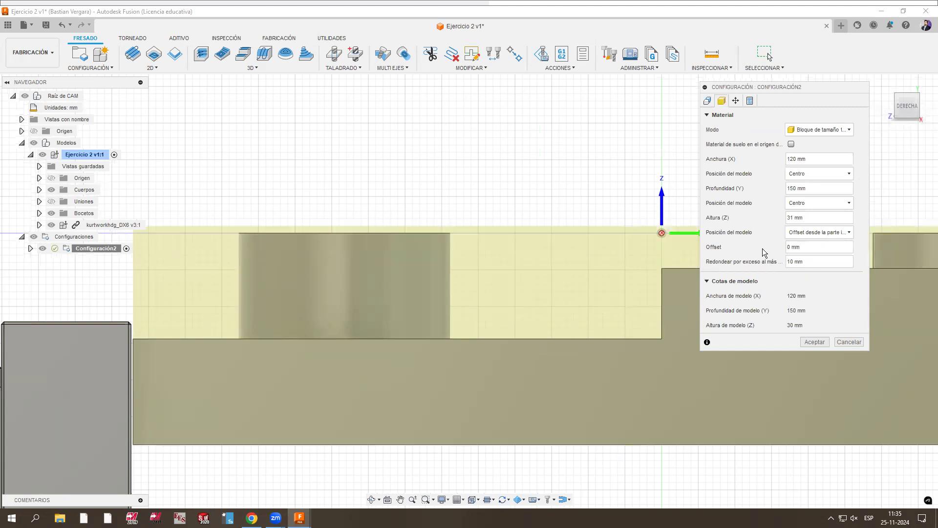
{"action": "left_click", "coordinate": [824, 233]}
{"action": "left_click", "coordinate": [812, 244]}
{"action": "left_click", "coordinate": [820, 233]}
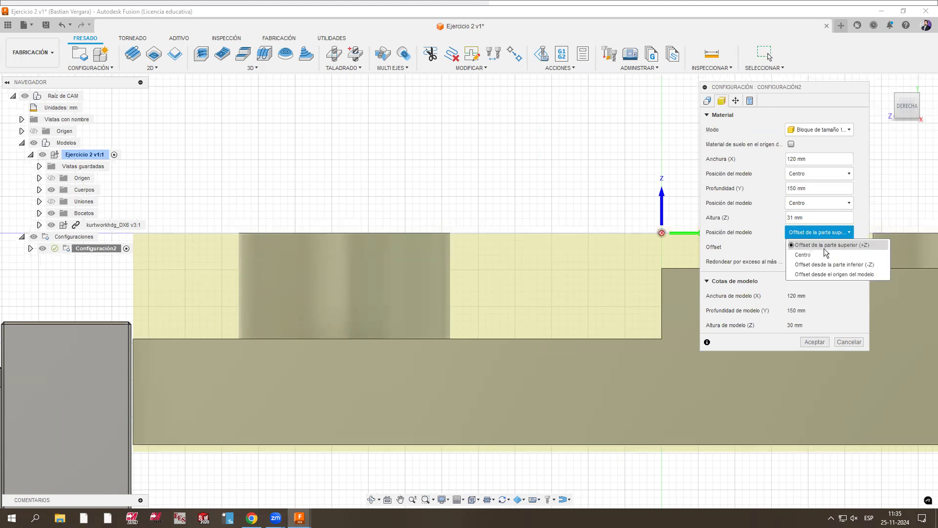
{"action": "left_click", "coordinate": [707, 275]}
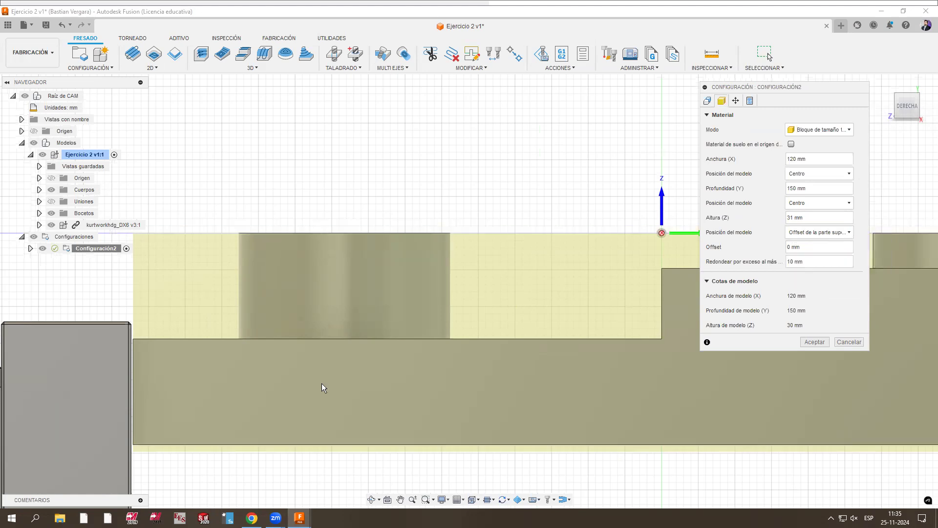
{"action": "scroll", "coordinate": [337, 346], "scroll_direction": "down", "scroll_amount": 3}
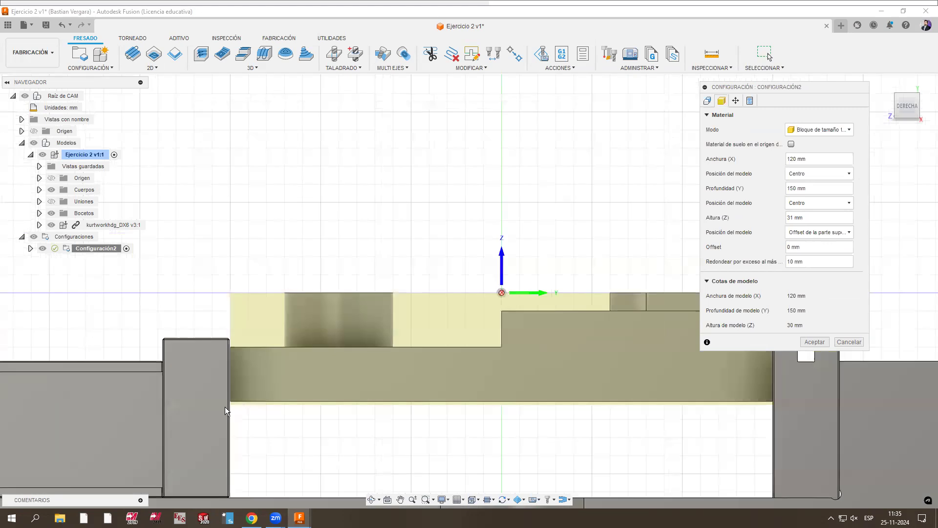
{"action": "scroll", "coordinate": [222, 413], "scroll_direction": "up", "scroll_amount": 5}
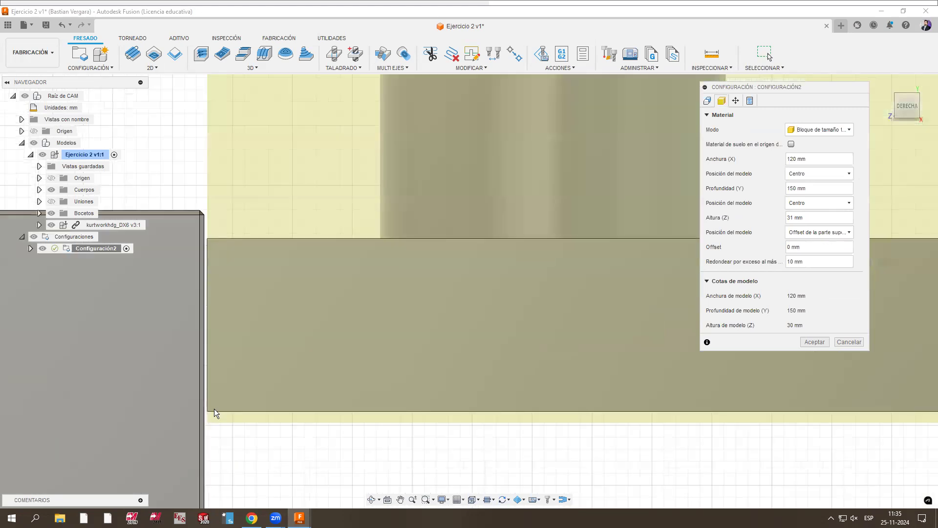
Step: Set the model's Z position in the stock to Offset desde la parte inferior (-Z)
{"action": "left_click", "coordinate": [800, 237]}
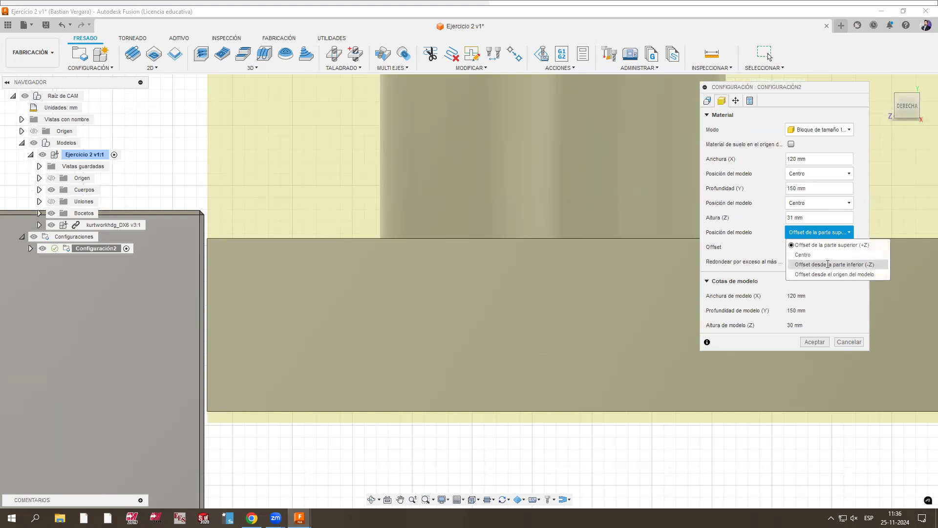
{"action": "scroll", "coordinate": [371, 414], "scroll_direction": "down", "scroll_amount": 3}
{"action": "scroll", "coordinate": [330, 286], "scroll_direction": "up", "scroll_amount": 4}
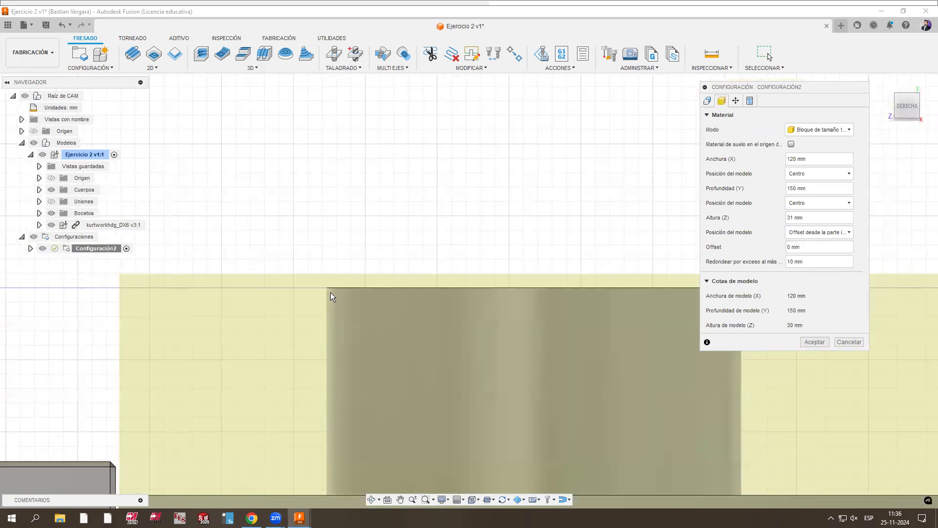
{"action": "scroll", "coordinate": [335, 296], "scroll_direction": "up", "scroll_amount": 2}
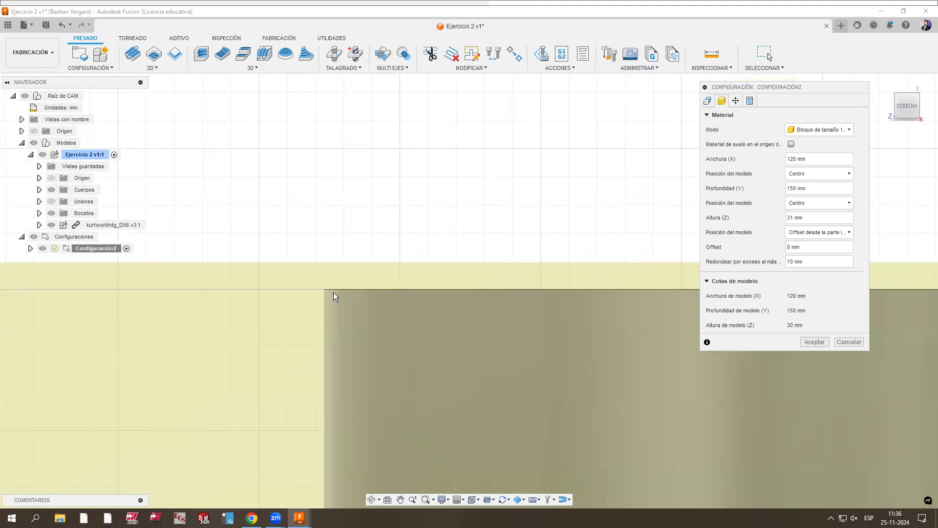
Step: Examine the extra stock above the part and the height of the work origin from the isometric and right-side views
{"action": "scroll", "coordinate": [321, 229], "scroll_direction": "down", "scroll_amount": 2}
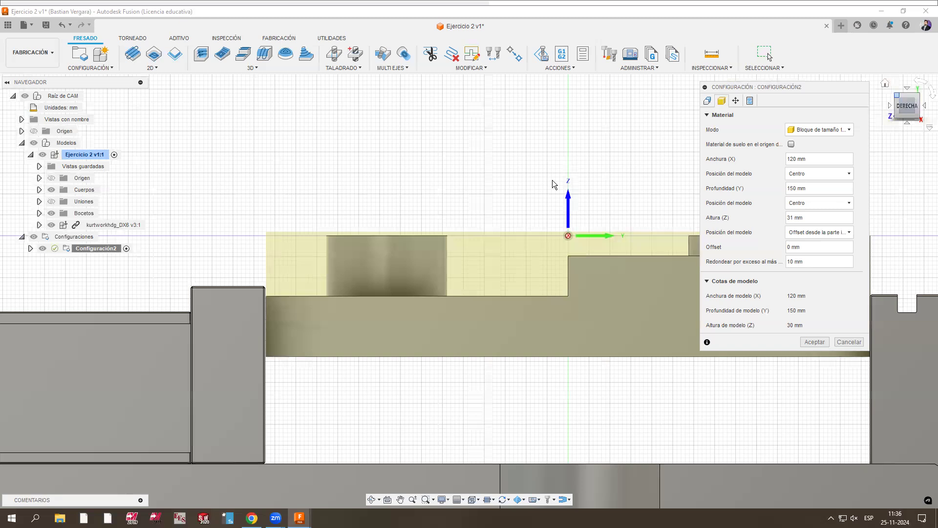
{"action": "scroll", "coordinate": [533, 323], "scroll_direction": "down", "scroll_amount": 3}
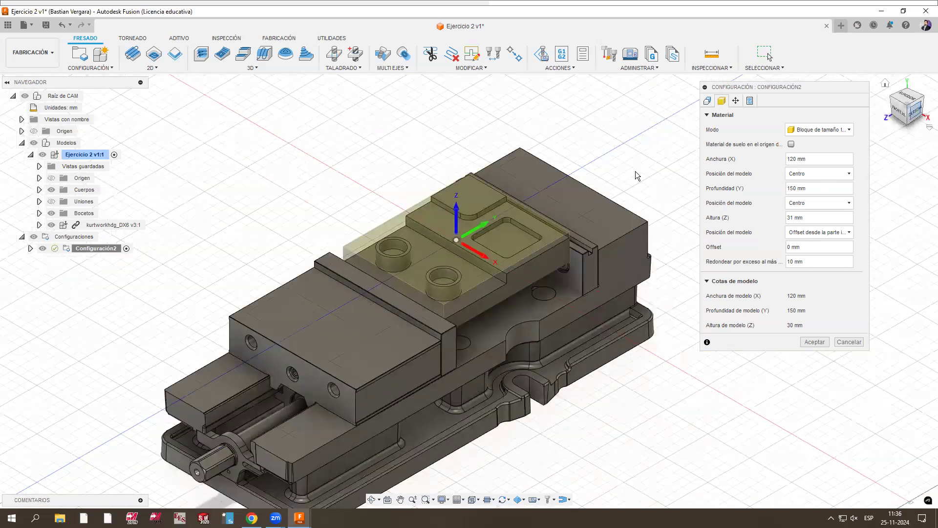
{"action": "scroll", "coordinate": [404, 245], "scroll_direction": "up", "scroll_amount": 5}
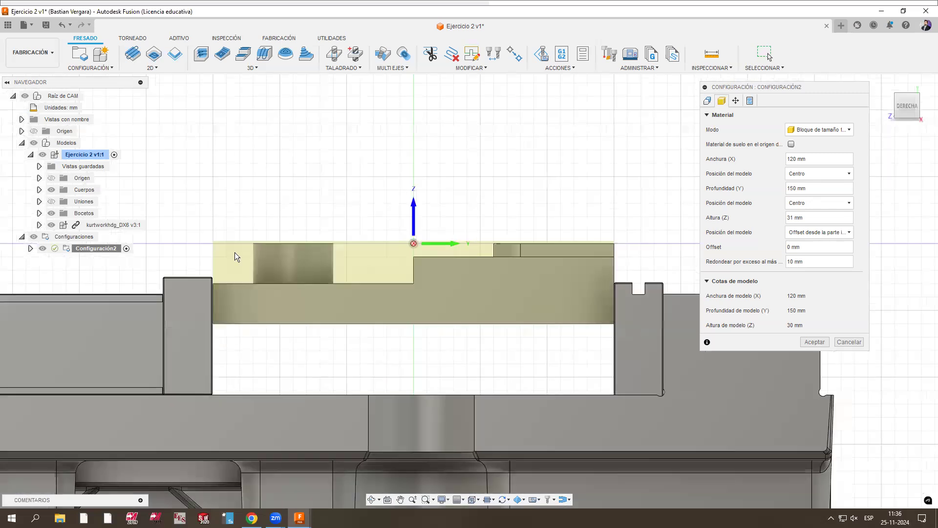
{"action": "scroll", "coordinate": [281, 260], "scroll_direction": "up", "scroll_amount": 5}
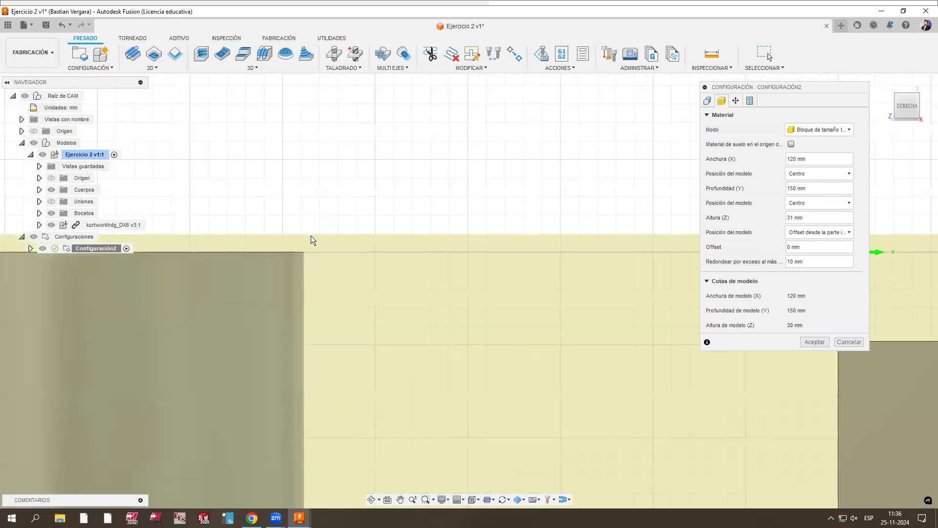
{"action": "scroll", "coordinate": [469, 262], "scroll_direction": "down", "scroll_amount": 3}
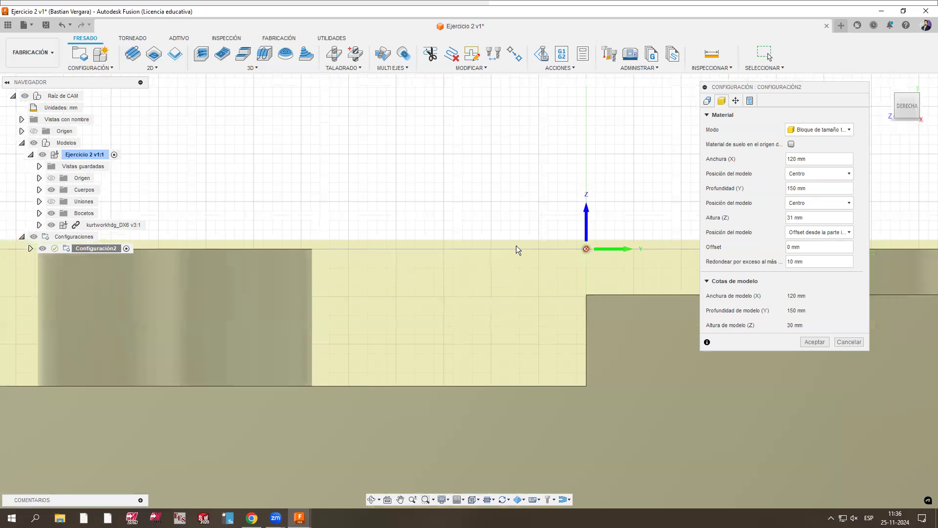
{"action": "scroll", "coordinate": [486, 246], "scroll_direction": "up", "scroll_amount": 4}
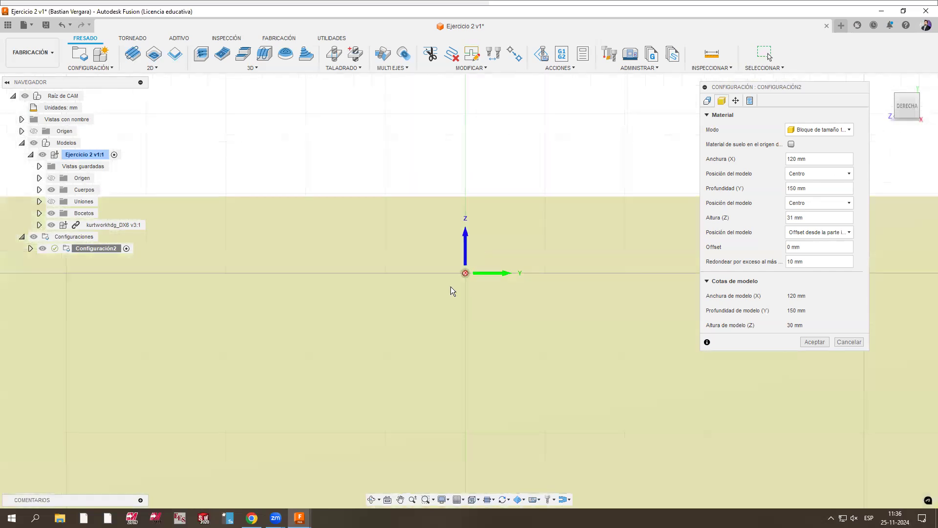
{"action": "scroll", "coordinate": [196, 294], "scroll_direction": "down", "scroll_amount": 3}
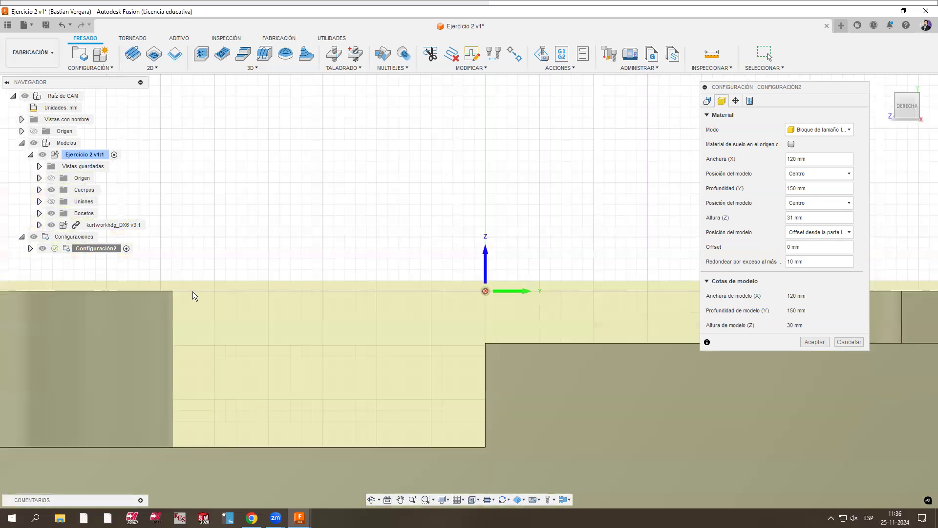
{"action": "scroll", "coordinate": [199, 295], "scroll_direction": "down", "scroll_amount": 1}
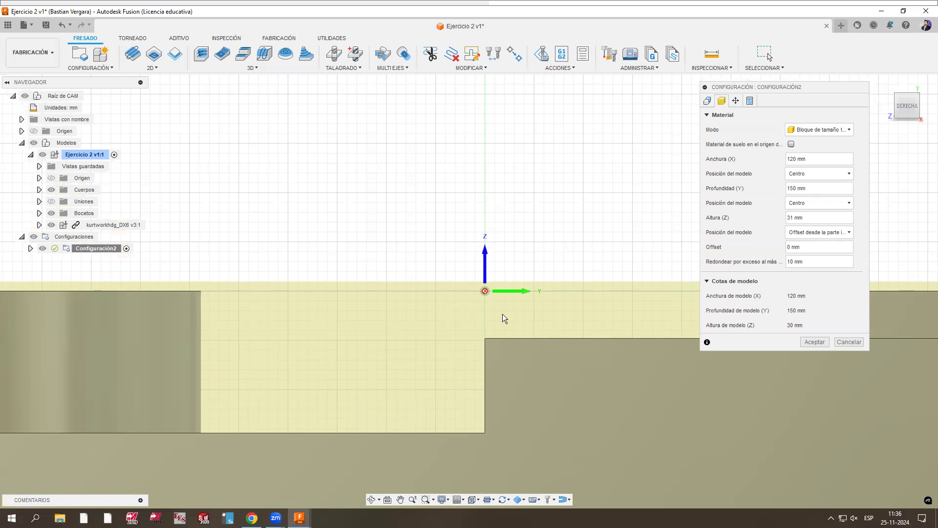
Step: Position the vise with the part on the machine table at Distancia X -550 mm and Distancia Z -200 mm
{"action": "scroll", "coordinate": [502, 312], "scroll_direction": "down", "scroll_amount": 5}
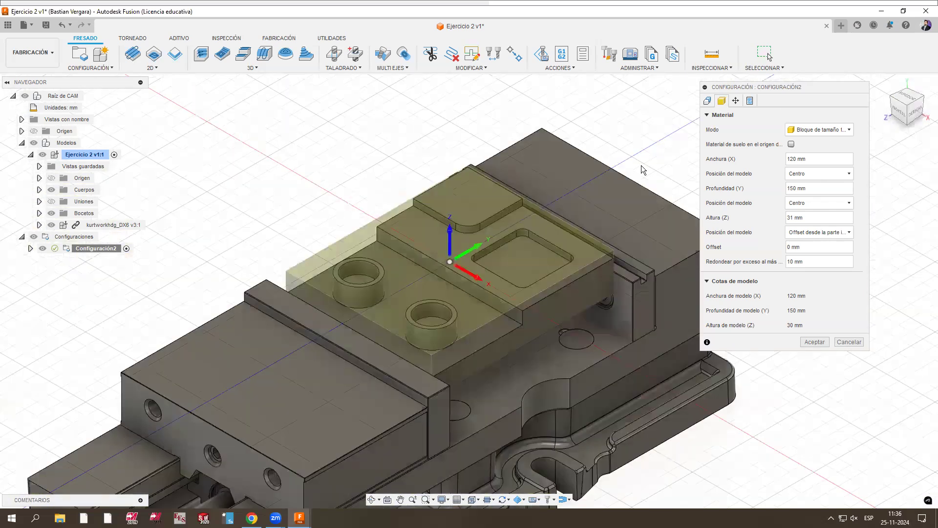
{"action": "left_click", "coordinate": [735, 101]}
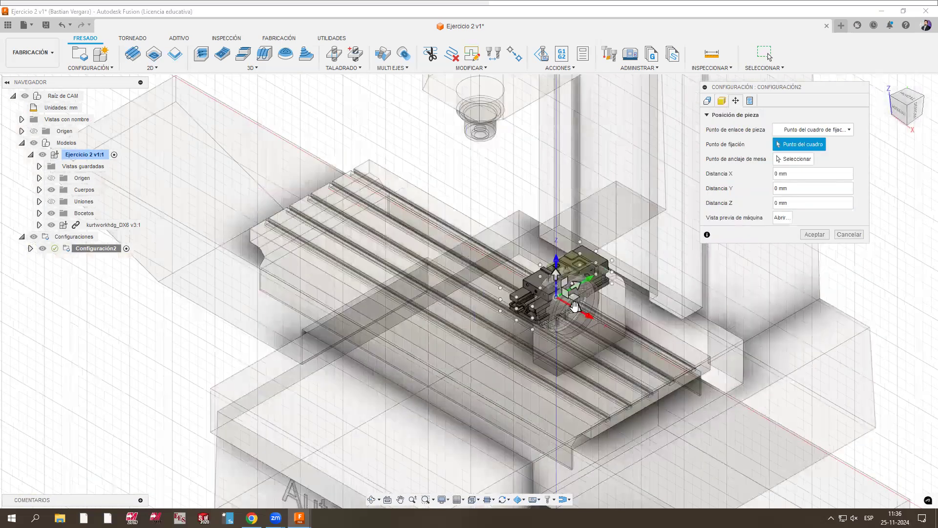
{"action": "left_click_drag", "start_coordinate": [575, 307], "coordinate": [475, 283]}
{"action": "left_click_drag", "start_coordinate": [907, 104], "coordinate": [898, 108]}
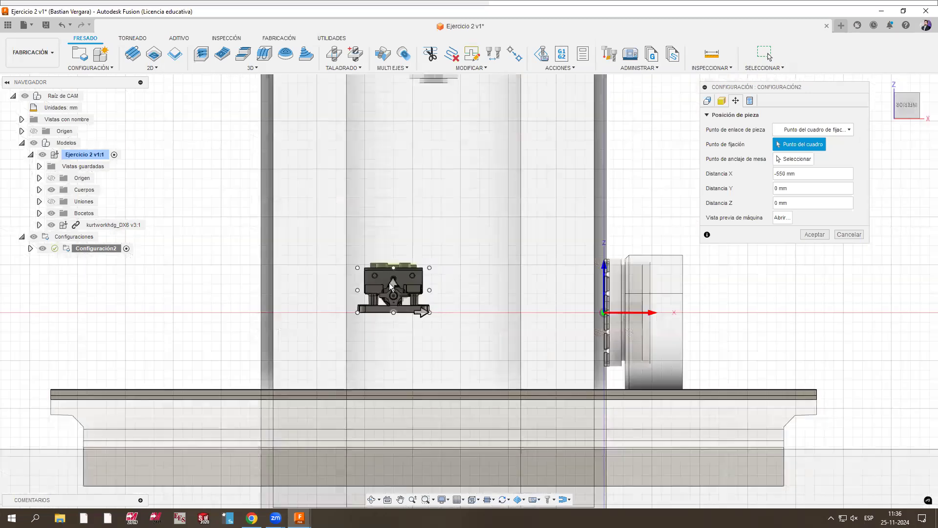
{"action": "middle_click_drag", "start_coordinate": [391, 283], "coordinate": [401, 354]}
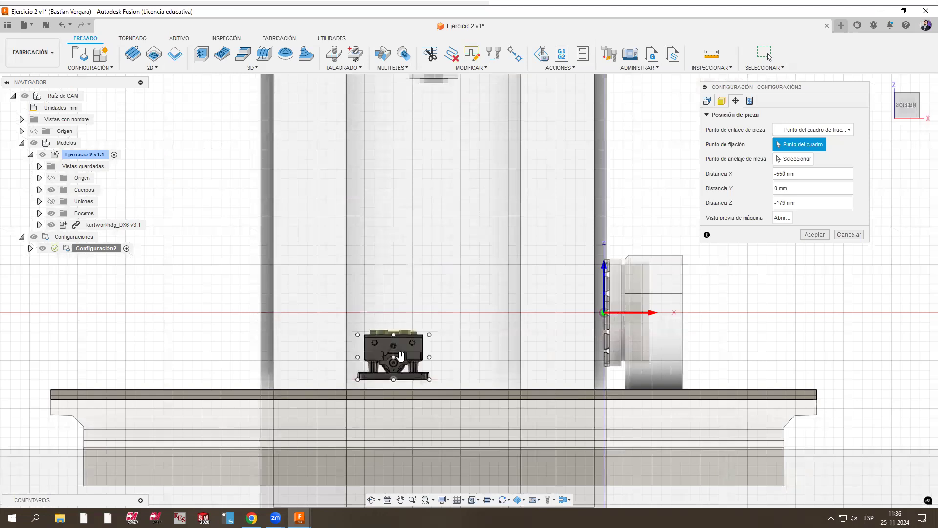
{"action": "scroll", "coordinate": [497, 253], "scroll_direction": "down", "scroll_amount": 5}
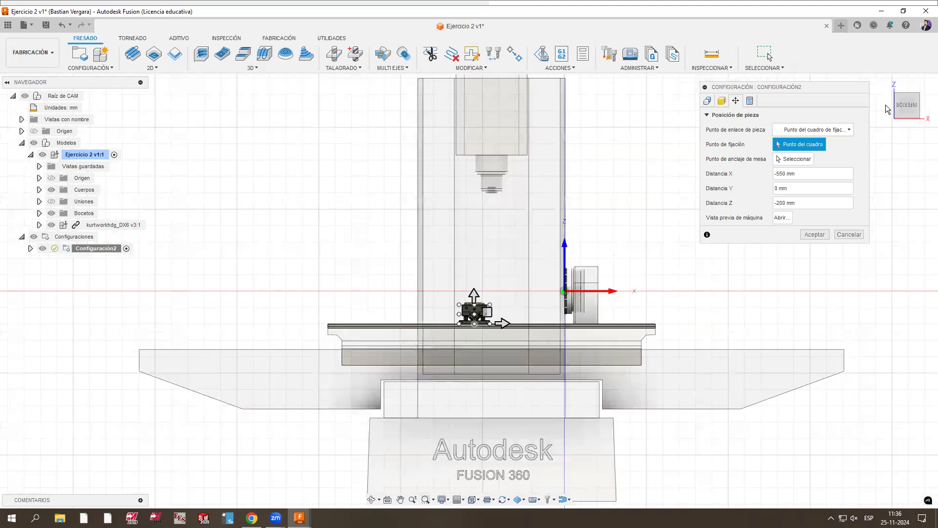
{"action": "left_click", "coordinate": [902, 99]}
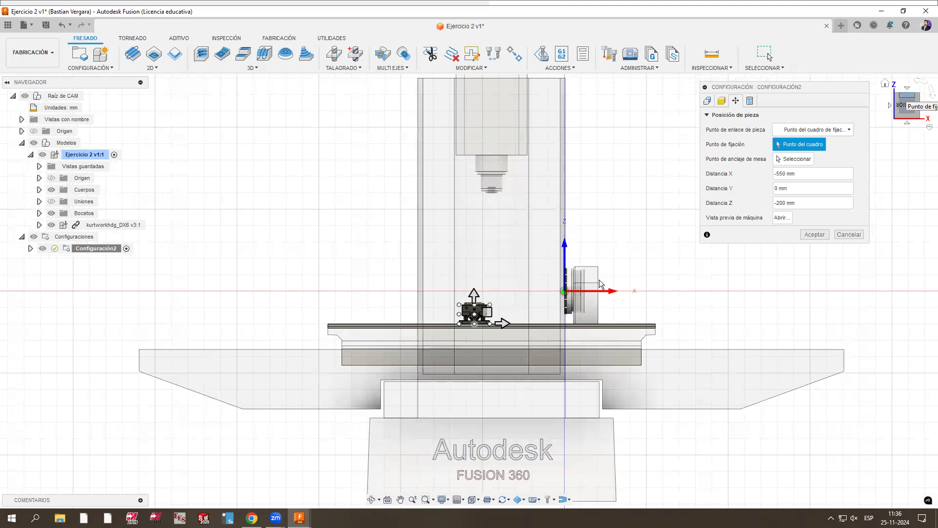
{"action": "scroll", "coordinate": [438, 279], "scroll_direction": "up", "scroll_amount": 3}
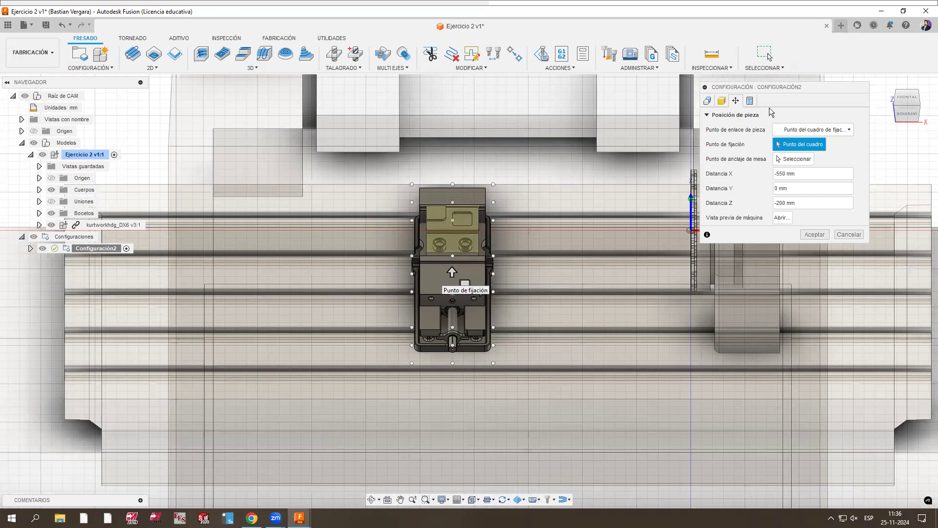
Step: Keep the setup's work offset at 54 (G54) in Standard format and accept the setup
{"action": "left_click", "coordinate": [751, 101]}
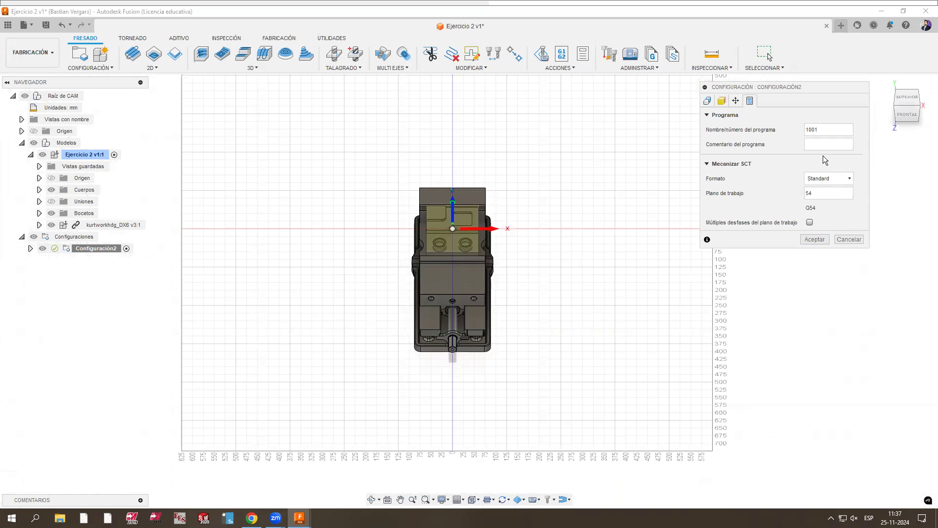
{"action": "left_click", "coordinate": [707, 101]}
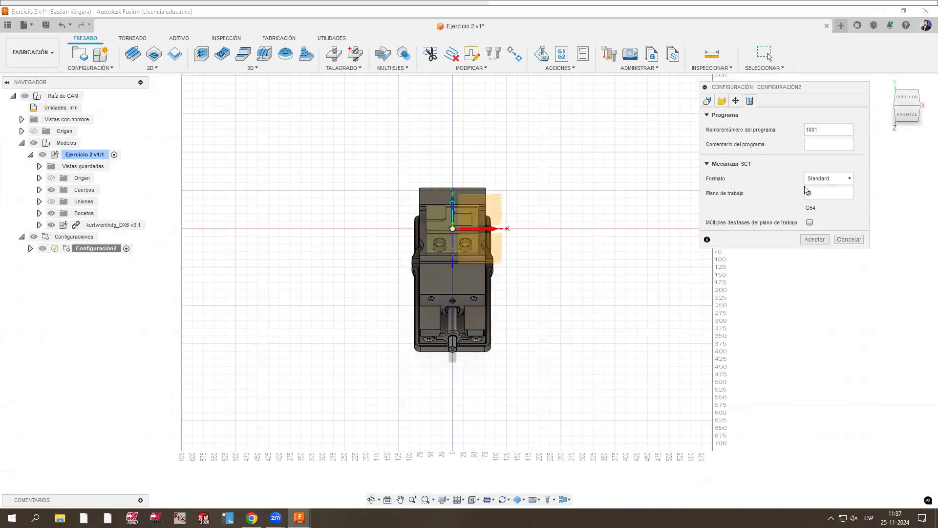
{"action": "left_click_drag", "start_coordinate": [817, 194], "coordinate": [759, 183]}
{"action": "key", "text": "Return"}
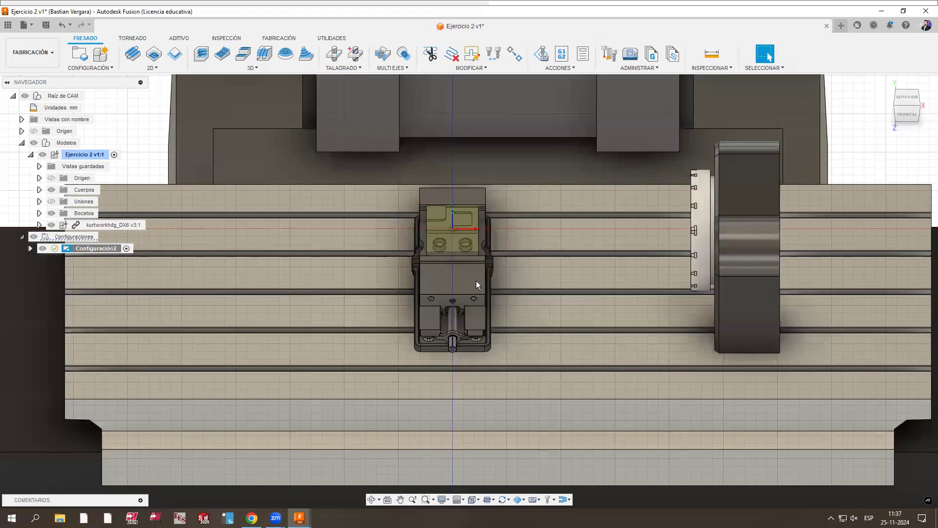
Step: Examine the vise, part, stock and work origin on the machine table from the overall and close-up views
{"action": "scroll", "coordinate": [486, 209], "scroll_direction": "down", "scroll_amount": 5}
{"action": "scroll", "coordinate": [534, 240], "scroll_direction": "down", "scroll_amount": 1}
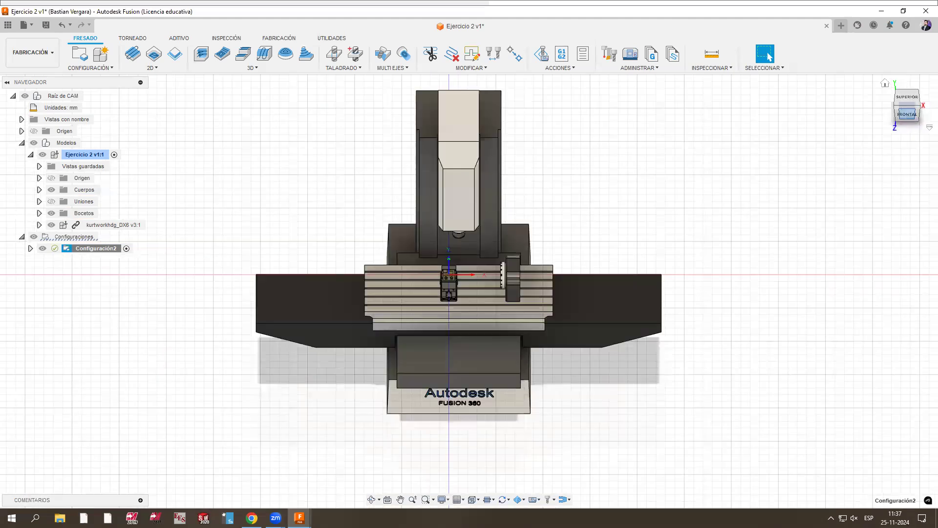
{"action": "left_click", "coordinate": [894, 83]}
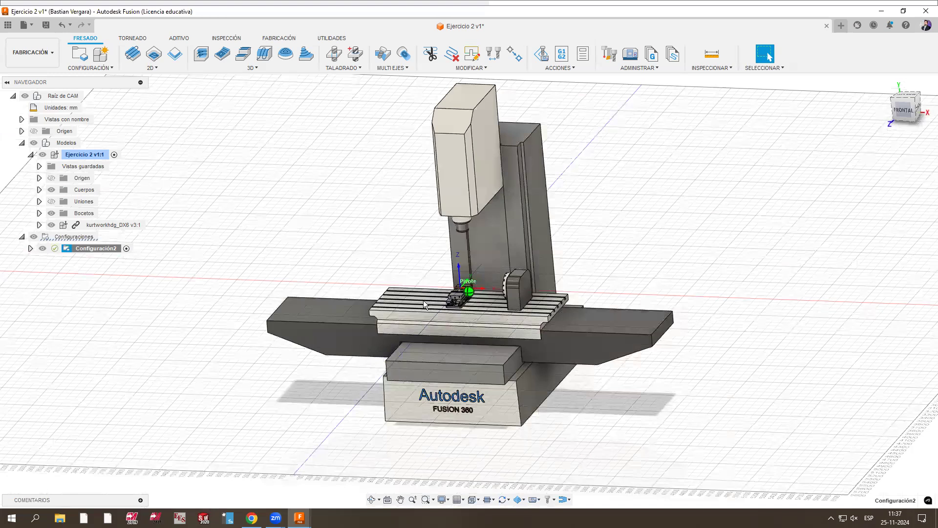
{"action": "scroll", "coordinate": [462, 236], "scroll_direction": "up", "scroll_amount": 6}
{"action": "scroll", "coordinate": [460, 243], "scroll_direction": "up", "scroll_amount": 3}
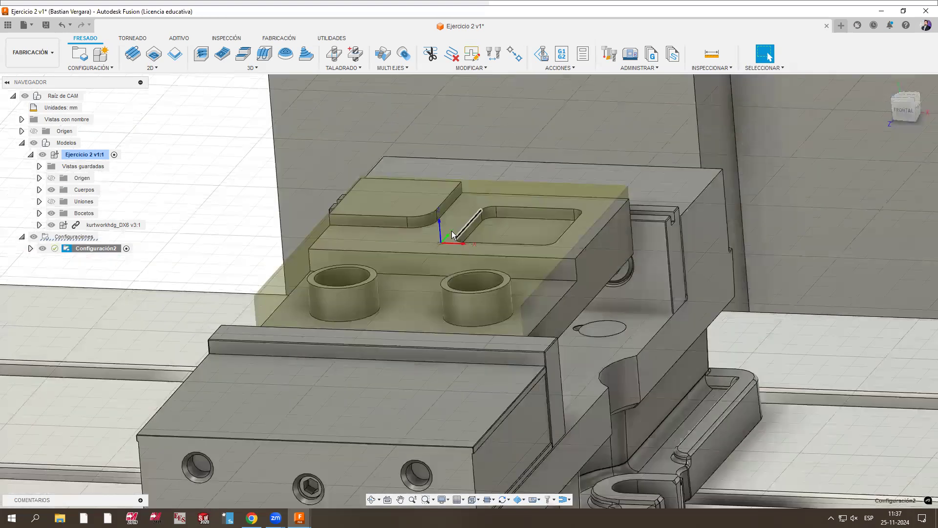
{"action": "scroll", "coordinate": [440, 254], "scroll_direction": "up", "scroll_amount": 4}
{"action": "scroll", "coordinate": [461, 297], "scroll_direction": "down", "scroll_amount": 10}
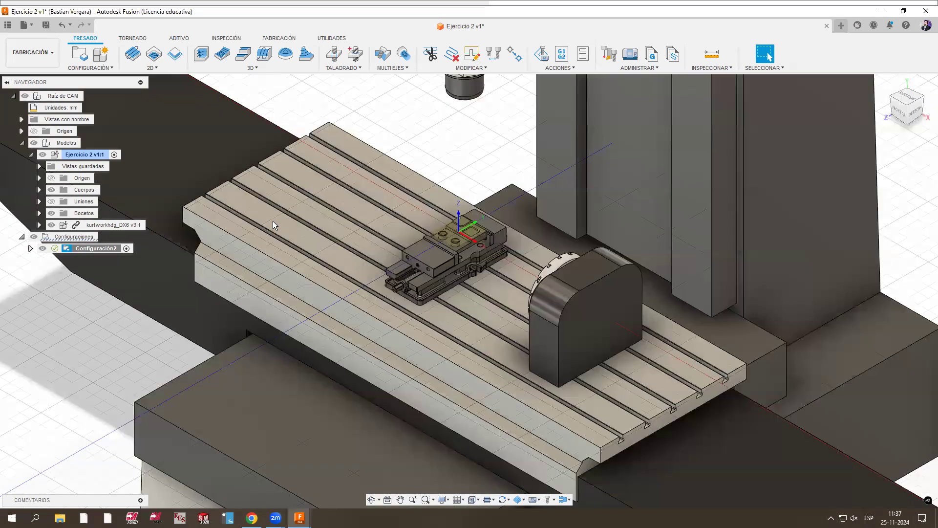
{"action": "scroll", "coordinate": [449, 244], "scroll_direction": "up", "scroll_amount": 6}
{"action": "scroll", "coordinate": [523, 261], "scroll_direction": "up", "scroll_amount": 3}
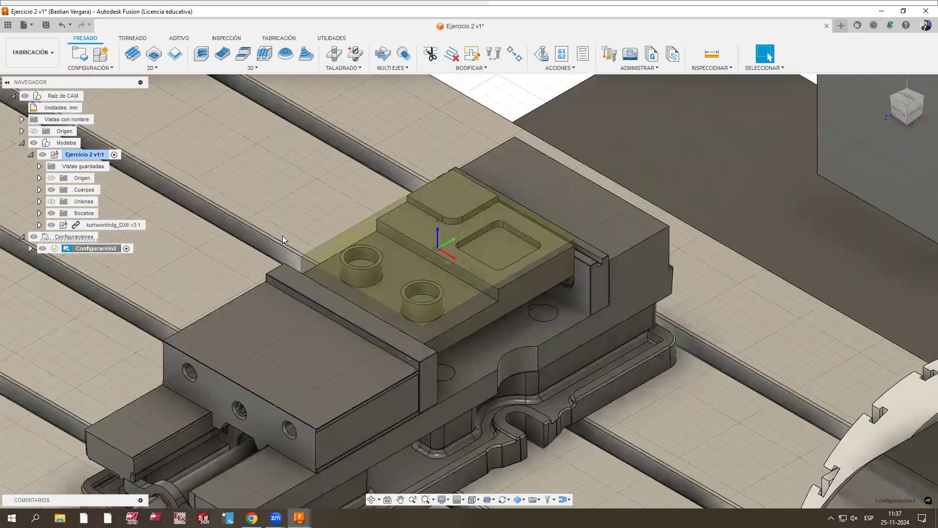
{"action": "scroll", "coordinate": [347, 249], "scroll_direction": "down", "scroll_amount": 2}
{"action": "scroll", "coordinate": [345, 242], "scroll_direction": "down", "scroll_amount": 2}
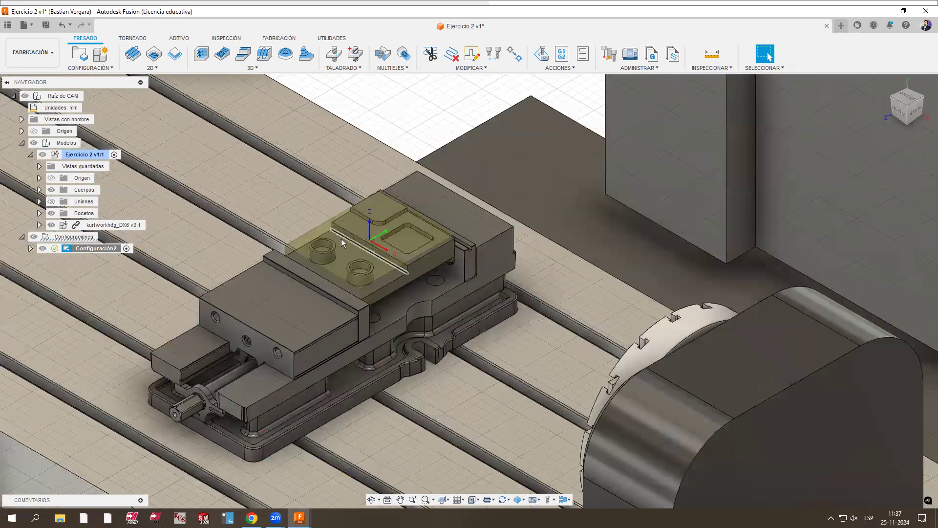
{"action": "scroll", "coordinate": [333, 249], "scroll_direction": "up", "scroll_amount": 2}
{"action": "scroll", "coordinate": [442, 260], "scroll_direction": "up", "scroll_amount": 2}
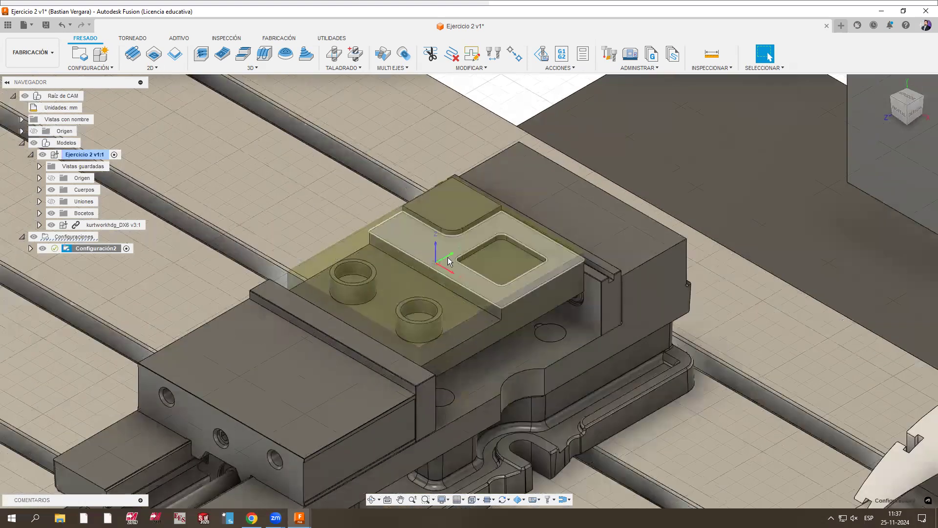
{"action": "scroll", "coordinate": [452, 270], "scroll_direction": "down", "scroll_amount": 2}
{"action": "scroll", "coordinate": [470, 342], "scroll_direction": "down", "scroll_amount": 2}
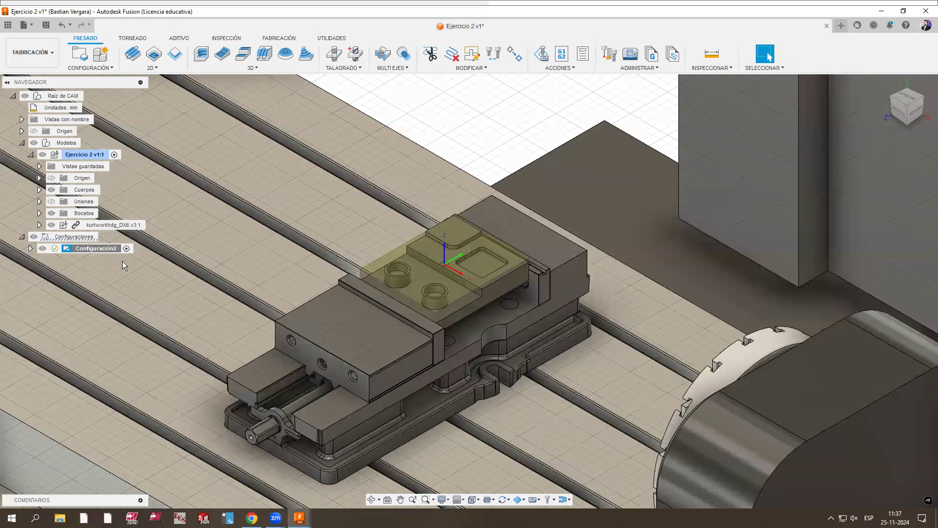
Step: Collapse the Modelos group in the browser tree
{"action": "left_click", "coordinate": [22, 142]}
{"action": "left_click", "coordinate": [452, 271]}
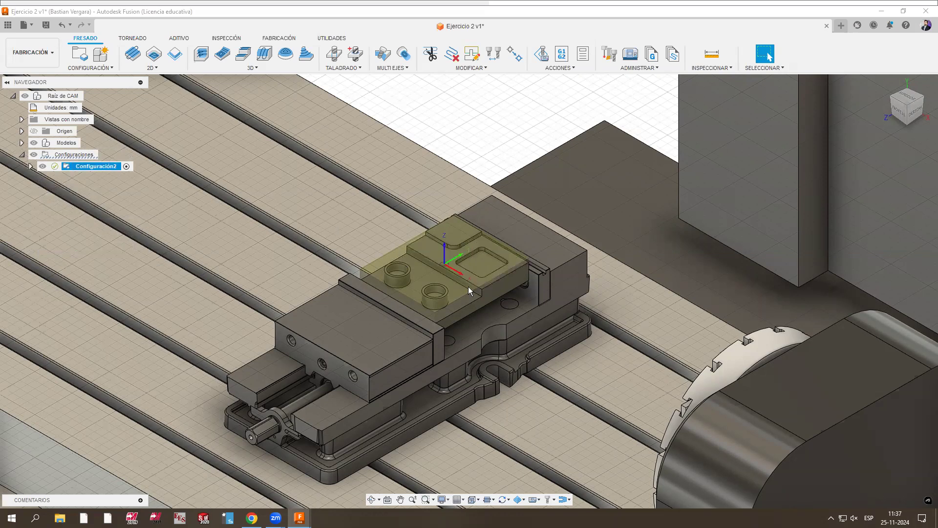
{"action": "scroll", "coordinate": [151, 106], "scroll_direction": "up", "scroll_amount": 5}
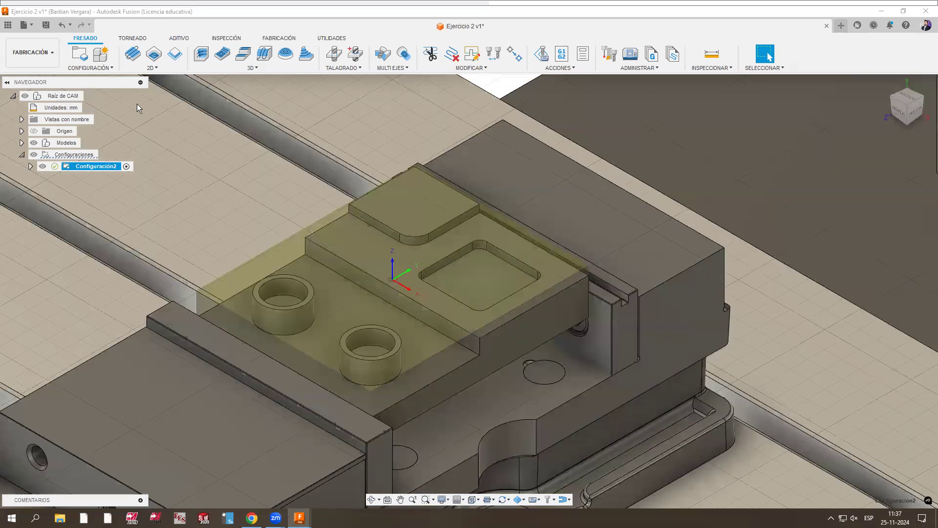
{"action": "left_click", "coordinate": [153, 68]}
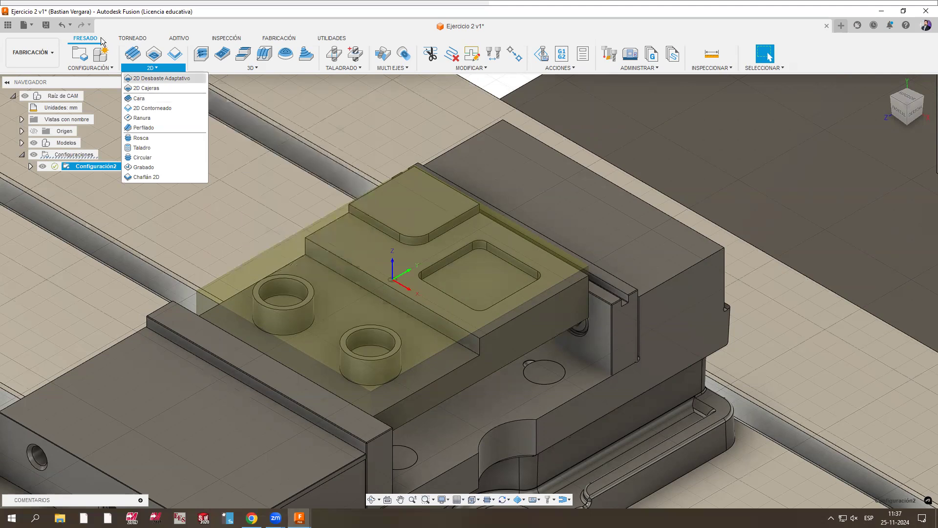
{"action": "left_click", "coordinate": [153, 100]}
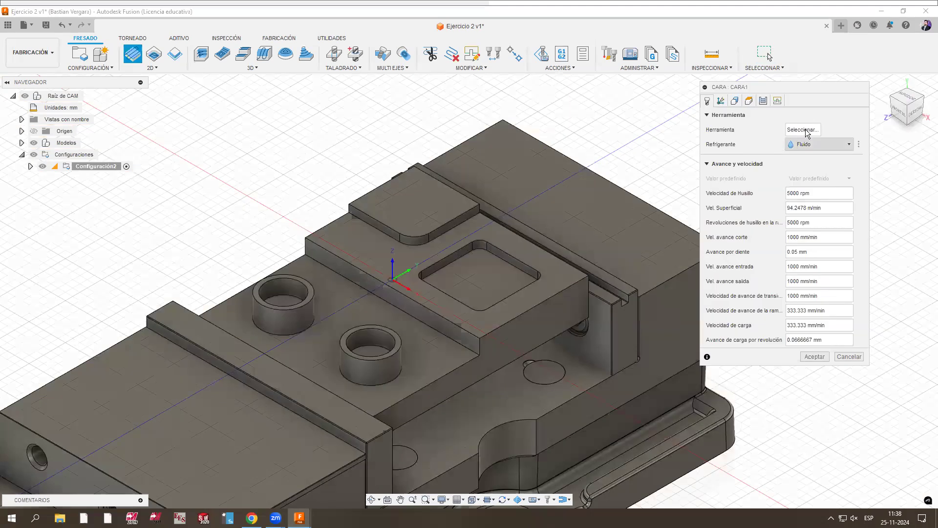
{"action": "left_click", "coordinate": [807, 133]}
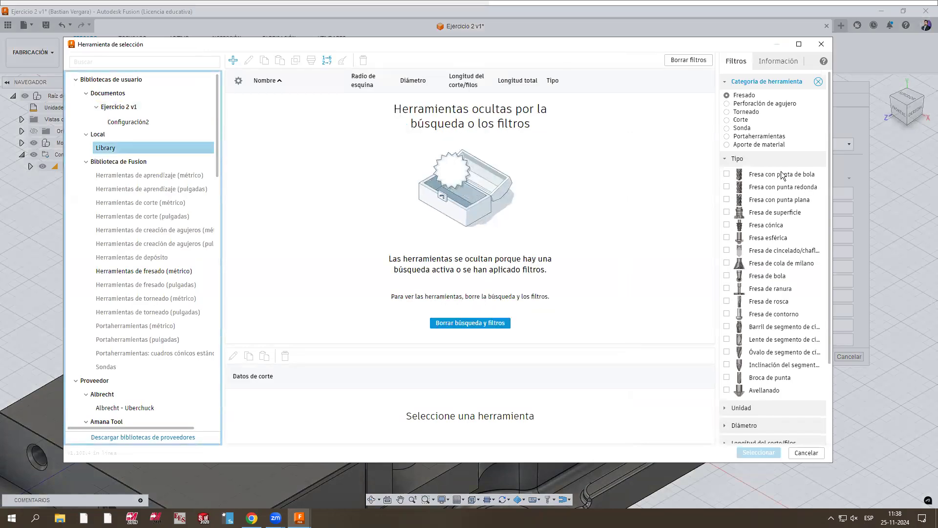
{"action": "left_click", "coordinate": [122, 124]}
{"action": "left_click", "coordinate": [106, 104]}
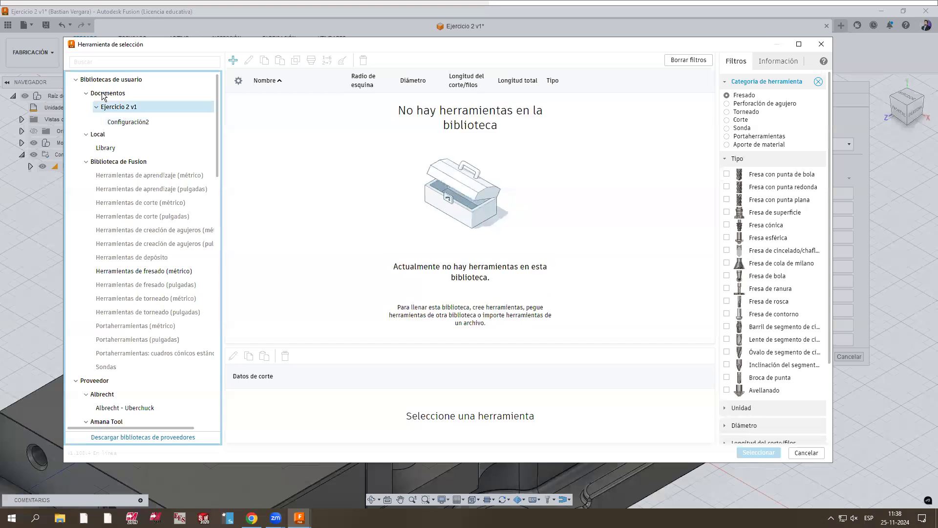
{"action": "left_click", "coordinate": [109, 147]}
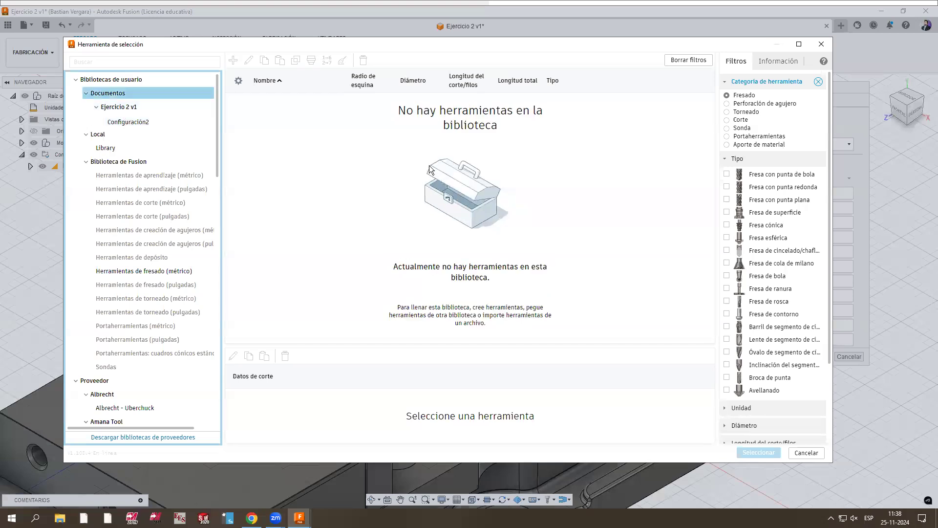
{"action": "left_click", "coordinate": [821, 44]}
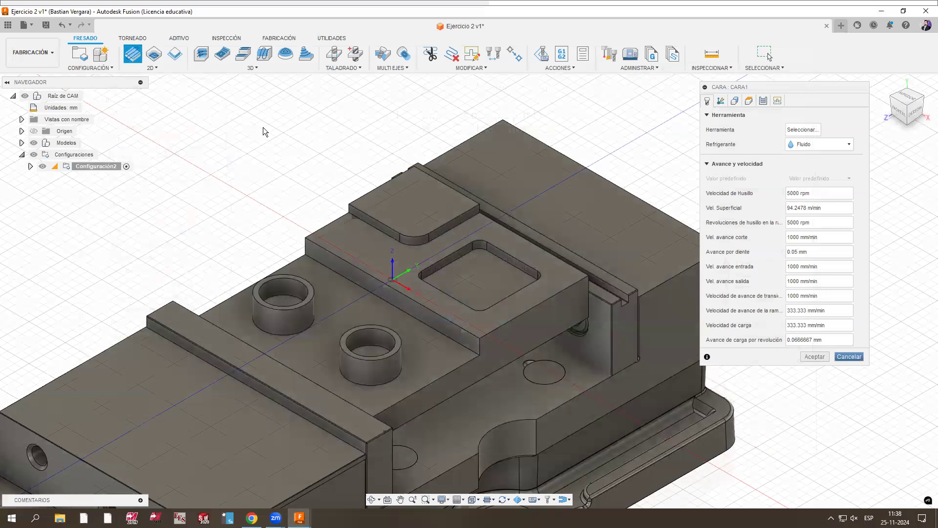
{"action": "key", "text": "Escape"}
Step: Open the Ejercicio 1 design from the Fresado project folder and return to the Ejercicio 2 document
{"action": "left_click", "coordinate": [8, 24]}
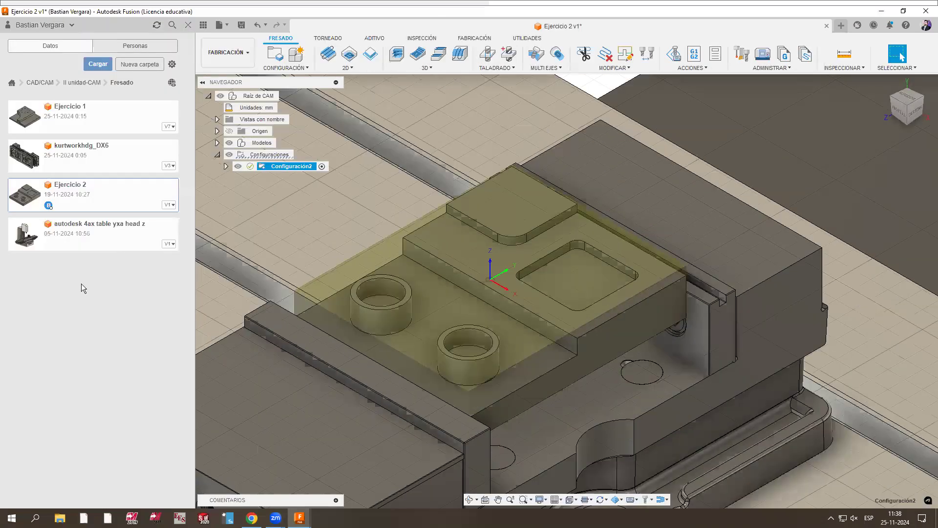
{"action": "double_click", "coordinate": [67, 120]}
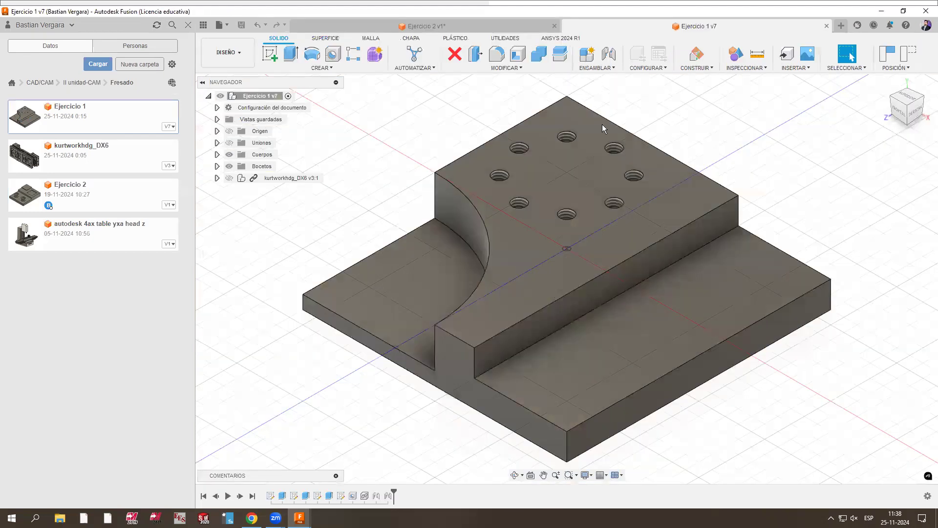
{"action": "left_click", "coordinate": [491, 29]}
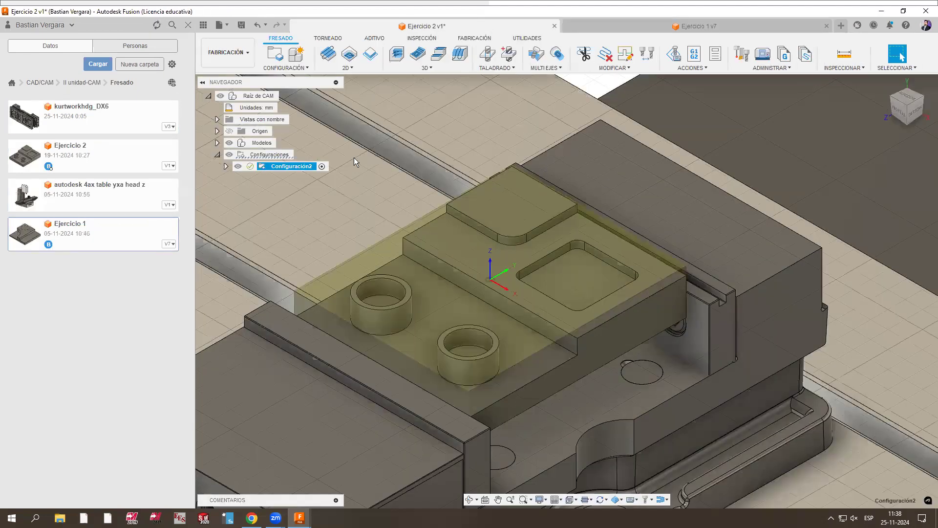
{"action": "left_click", "coordinate": [328, 55]}
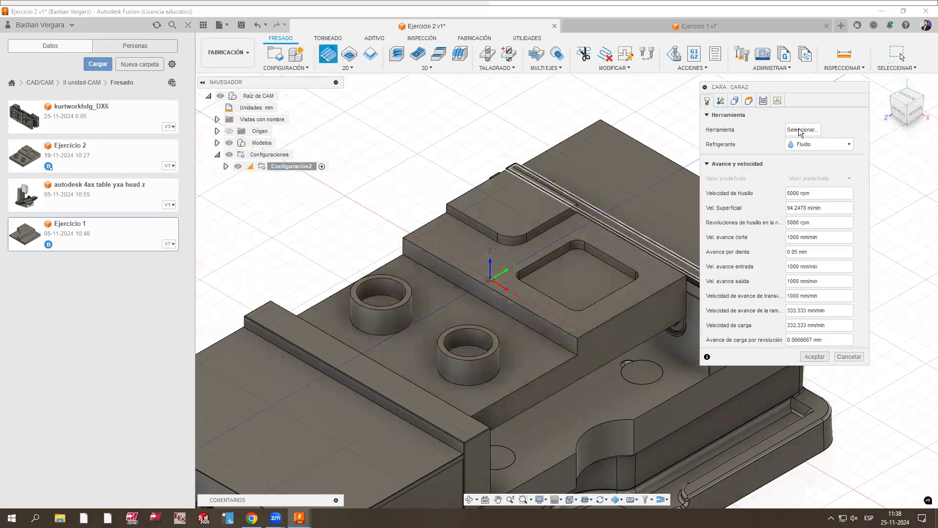
{"action": "left_click", "coordinate": [800, 130]}
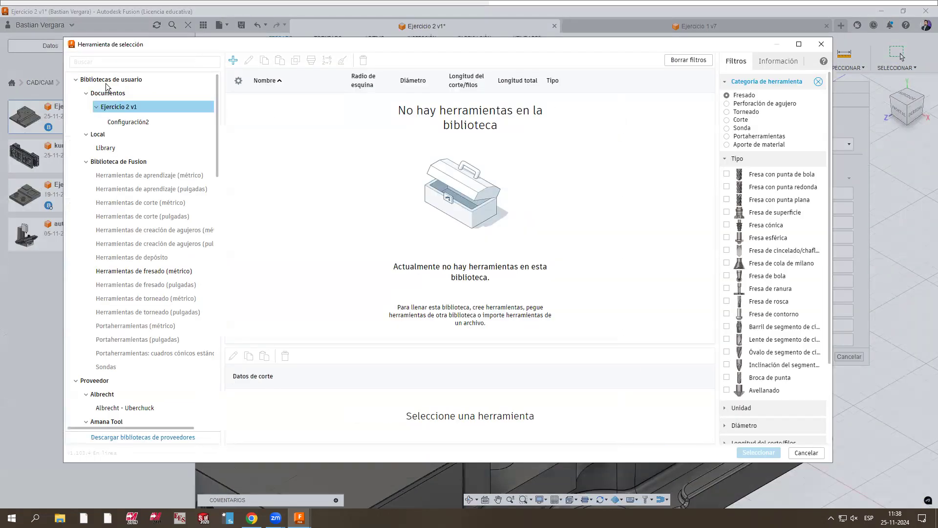
{"action": "left_click", "coordinate": [106, 118]}
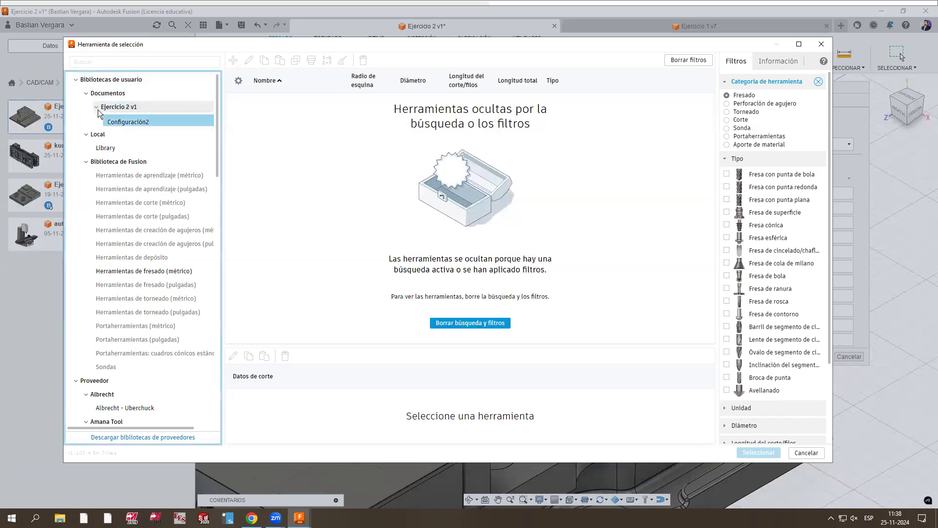
{"action": "left_click", "coordinate": [98, 109]}
{"action": "left_click", "coordinate": [806, 452]}
{"action": "left_click", "coordinate": [849, 357]}
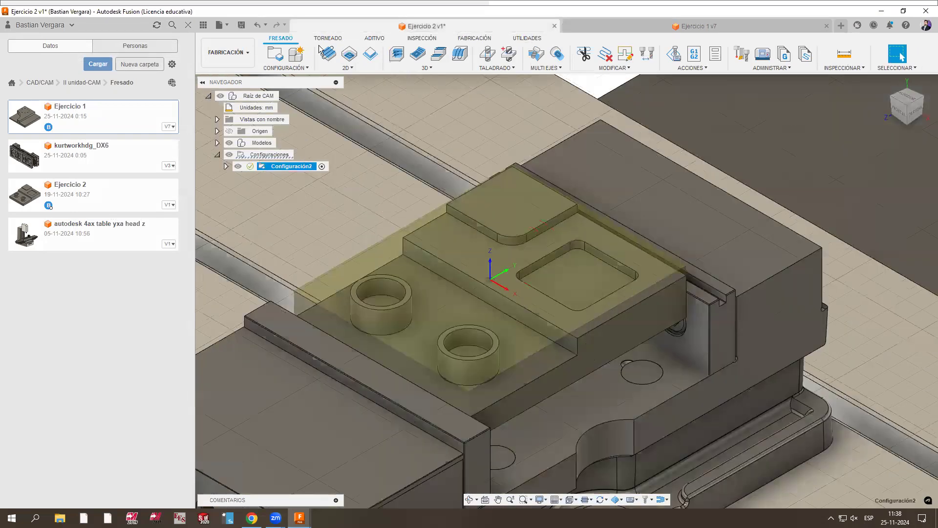
Step: Start a facing operation, copy the 50 mm face mill (FRESA DE PLANEADO) from Ejercicio 1 into Ejercicio 2, and select it with ISO-P cutting data
{"action": "left_click", "coordinate": [328, 52]}
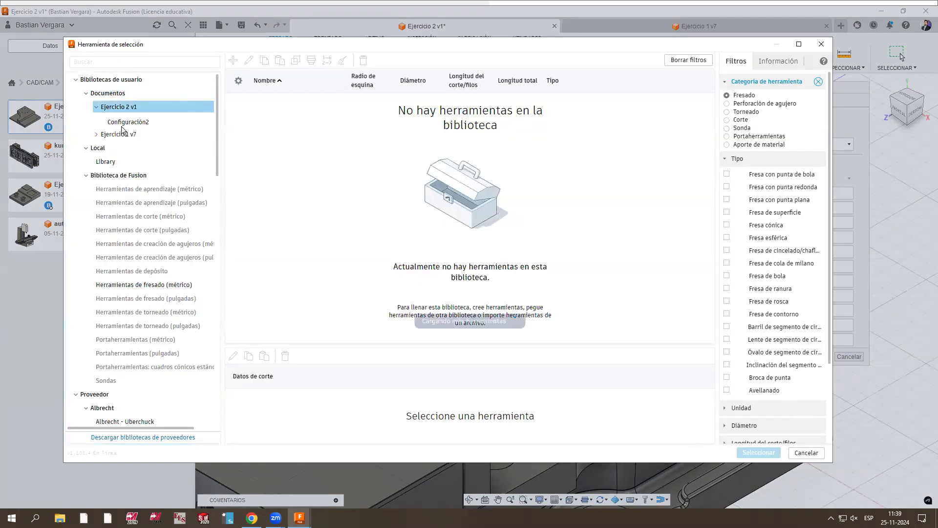
{"action": "left_click", "coordinate": [102, 136]}
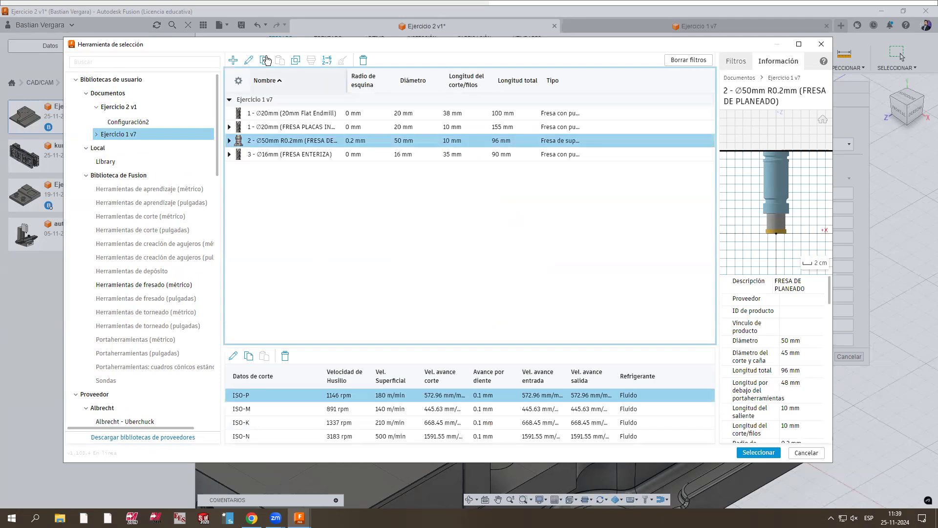
{"action": "left_click", "coordinate": [111, 109]}
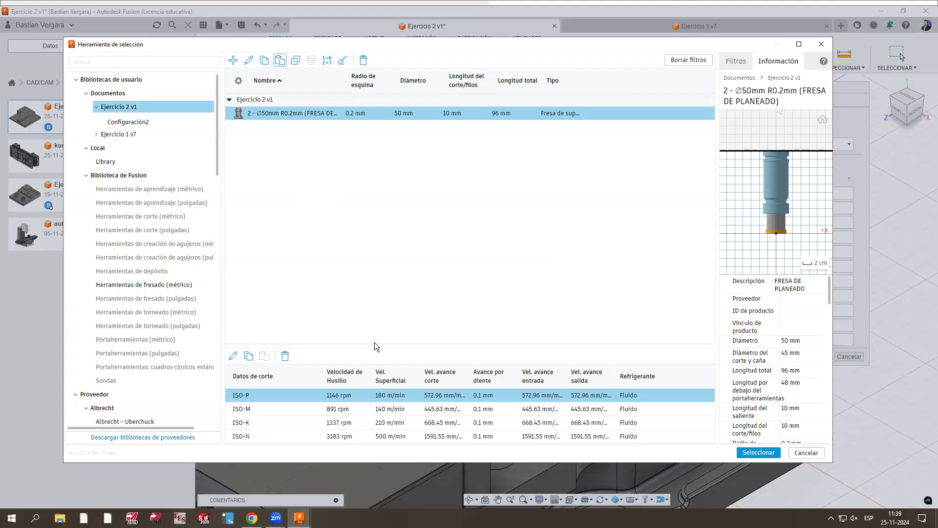
{"action": "left_click_drag", "start_coordinate": [377, 346], "coordinate": [381, 235]}
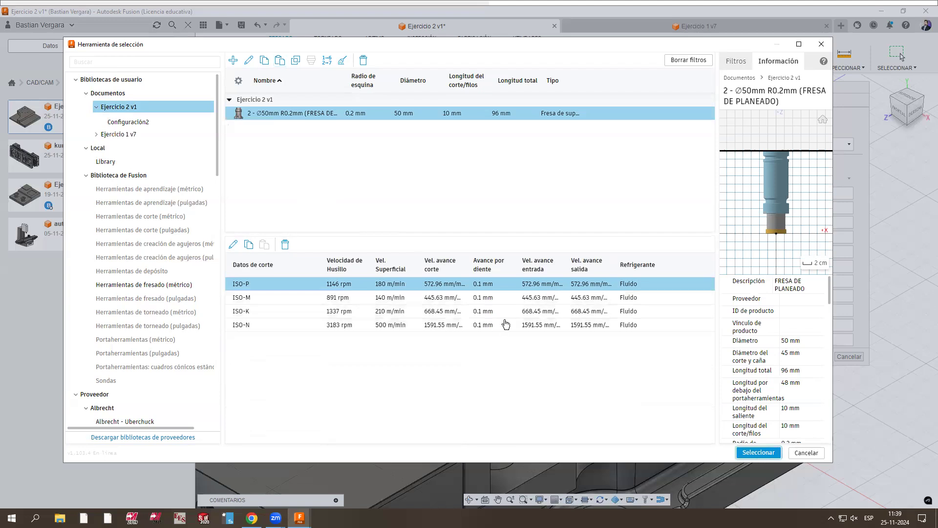
{"action": "scroll", "coordinate": [329, 303], "scroll_direction": "down", "scroll_amount": 3}
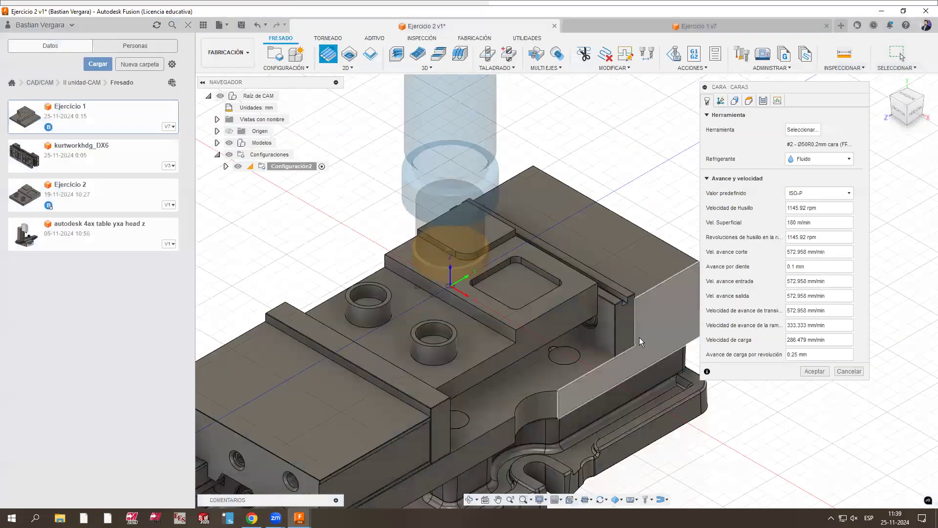
Step: Check the facing operation's stock contour on the part in the isometric and top views
{"action": "left_click", "coordinate": [735, 102]}
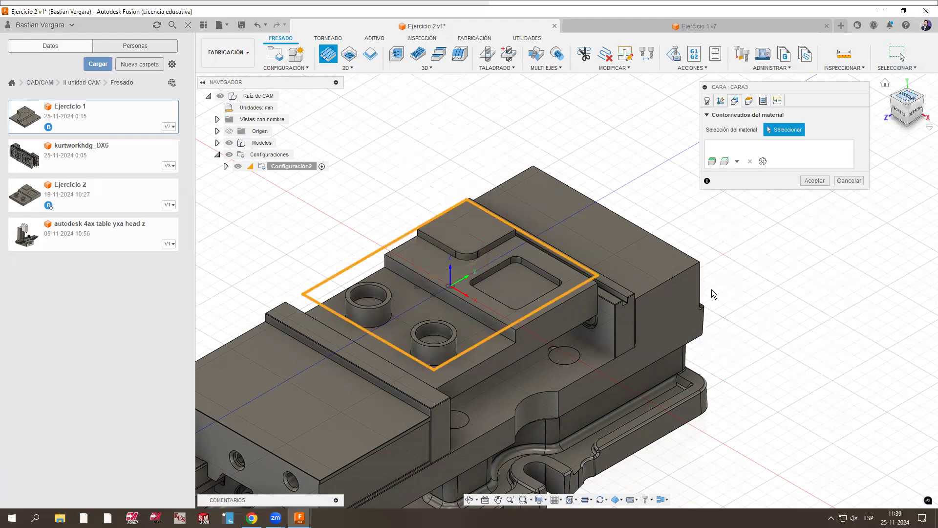
{"action": "scroll", "coordinate": [337, 212], "scroll_direction": "up", "scroll_amount": 4}
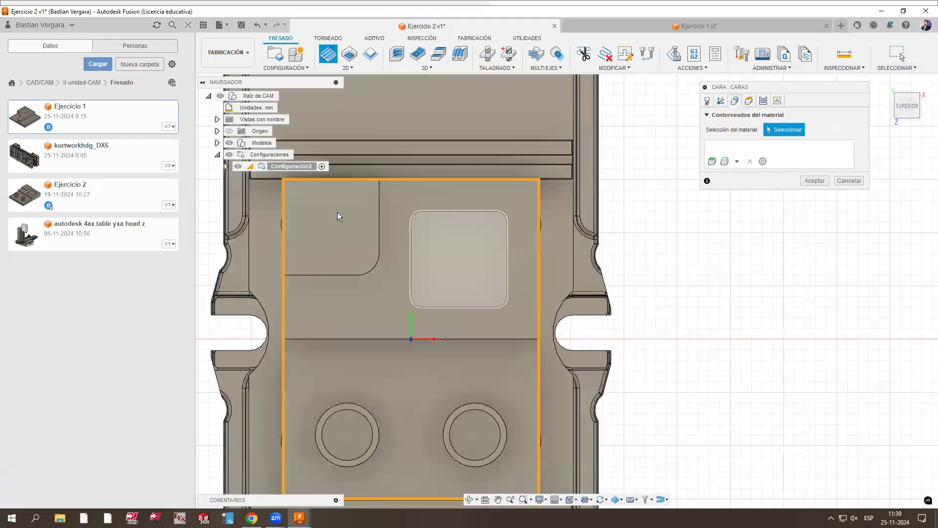
{"action": "scroll", "coordinate": [337, 212], "scroll_direction": "down", "scroll_amount": 2}
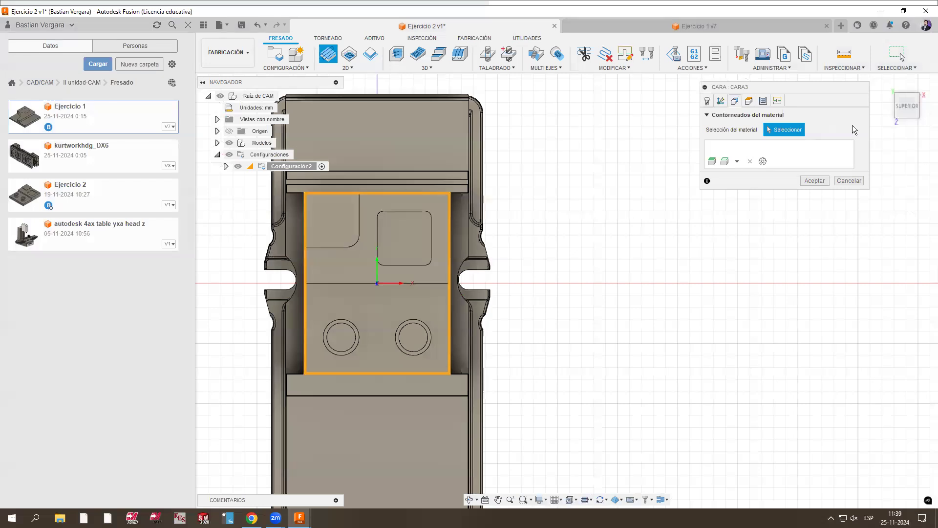
Step: Examine the facing operation's clearance, retract, feed, top and bottom height planes from the right side view
{"action": "left_click", "coordinate": [748, 100]}
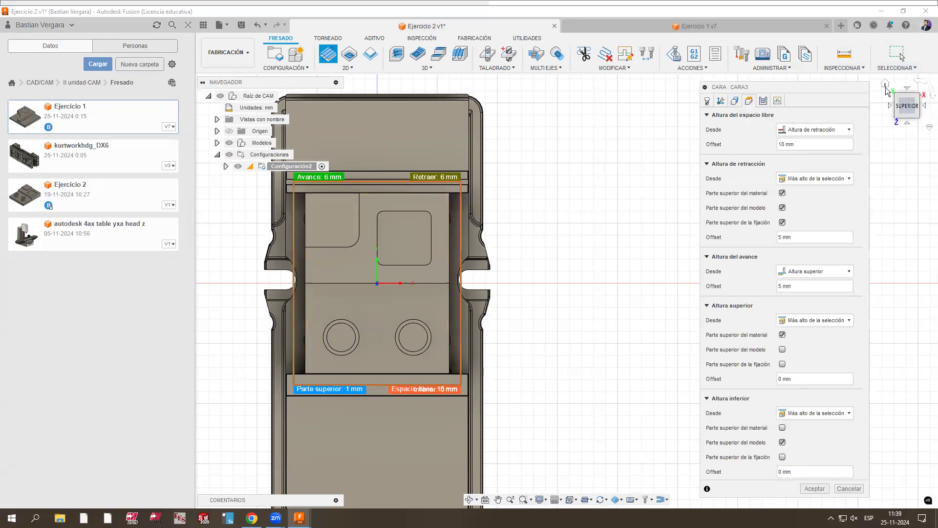
{"action": "left_click", "coordinate": [915, 115]}
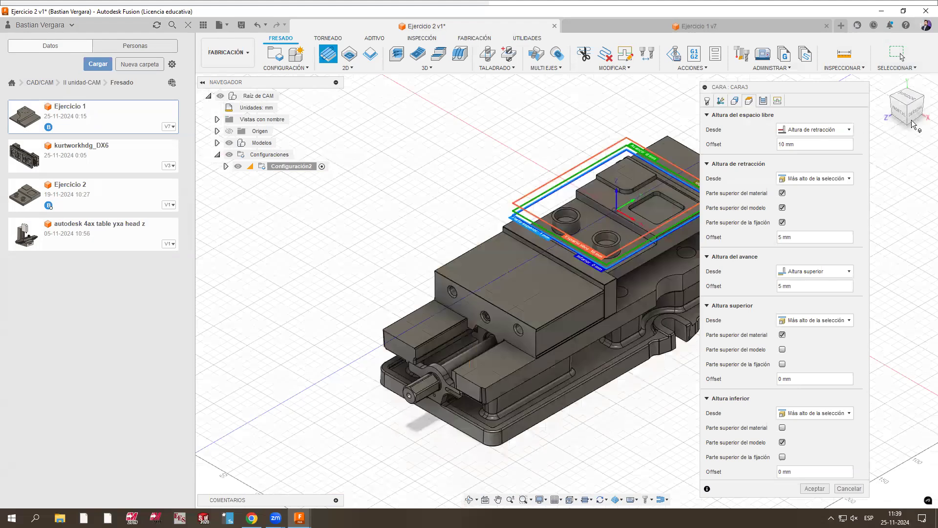
{"action": "left_click", "coordinate": [915, 115]}
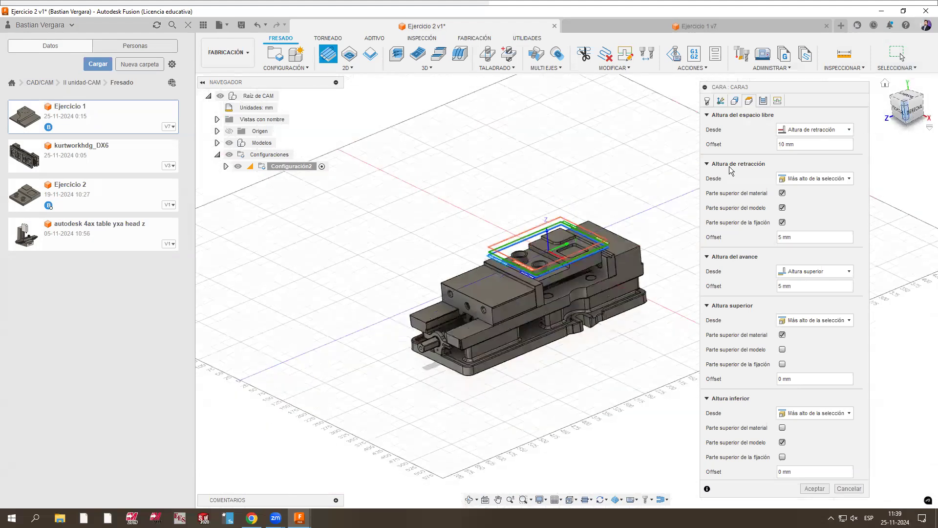
{"action": "left_click", "coordinate": [914, 115]}
{"action": "scroll", "coordinate": [434, 229], "scroll_direction": "up", "scroll_amount": 8}
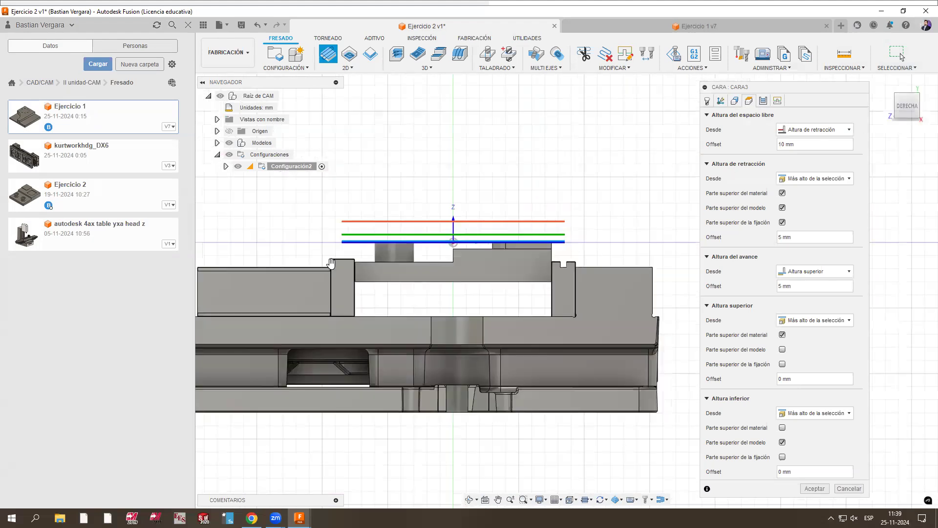
{"action": "scroll", "coordinate": [554, 331], "scroll_direction": "up", "scroll_amount": 3}
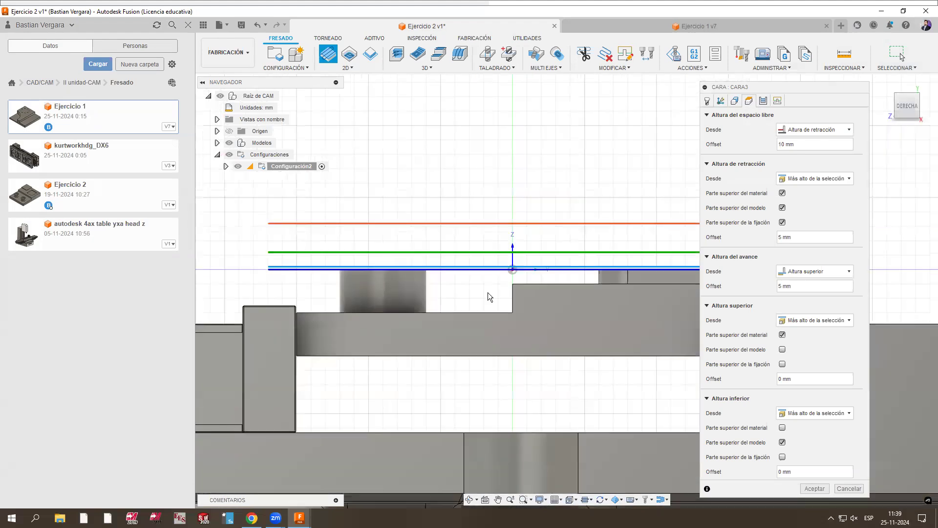
{"action": "scroll", "coordinate": [398, 311], "scroll_direction": "up", "scroll_amount": 2}
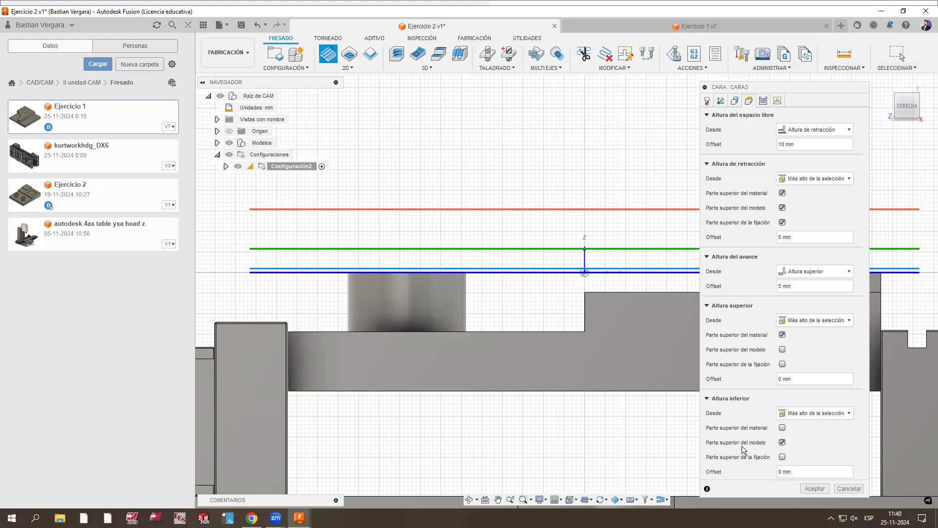
{"action": "scroll", "coordinate": [269, 297], "scroll_direction": "up", "scroll_amount": 5}
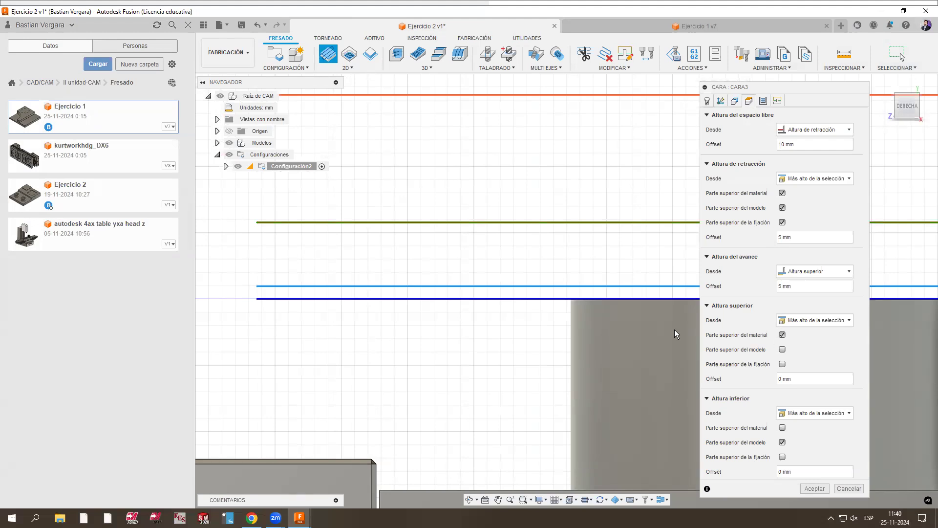
{"action": "scroll", "coordinate": [307, 336], "scroll_direction": "down", "scroll_amount": 3}
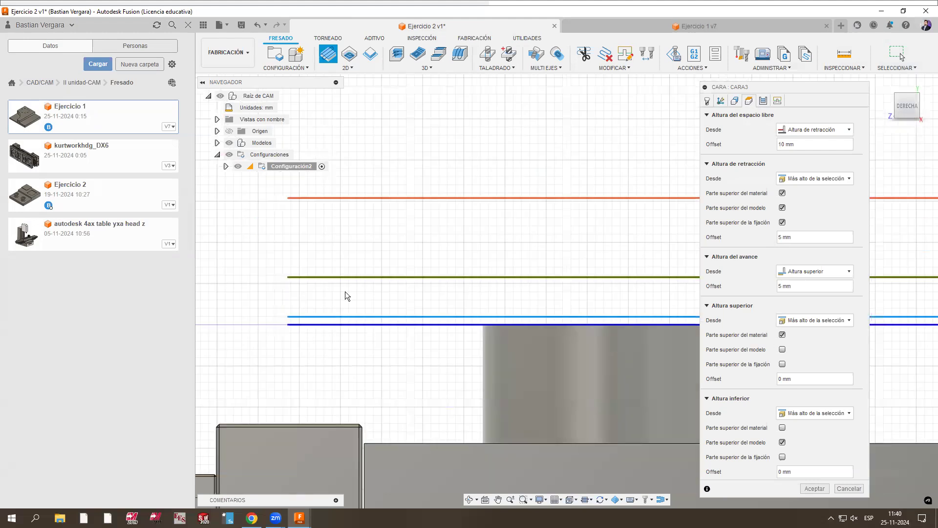
Step: Lower the facing height planes to a feed height offset of 1 mm and a retract height offset of 2 mm
{"action": "scroll", "coordinate": [300, 263], "scroll_direction": "up", "scroll_amount": 1}
{"action": "scroll", "coordinate": [314, 272], "scroll_direction": "up", "scroll_amount": 1}
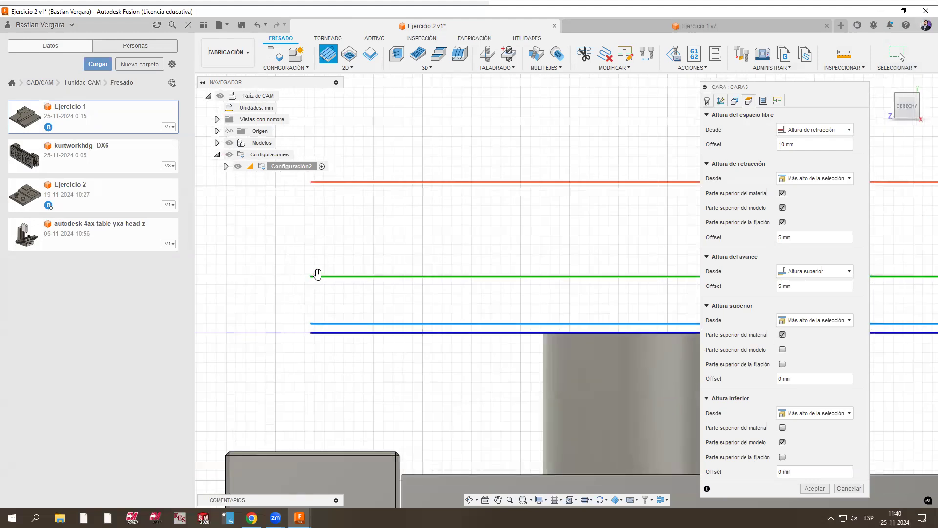
{"action": "left_click_drag", "start_coordinate": [317, 329], "coordinate": [317, 348]}
{"action": "left_click_drag", "start_coordinate": [331, 275], "coordinate": [327, 328]}
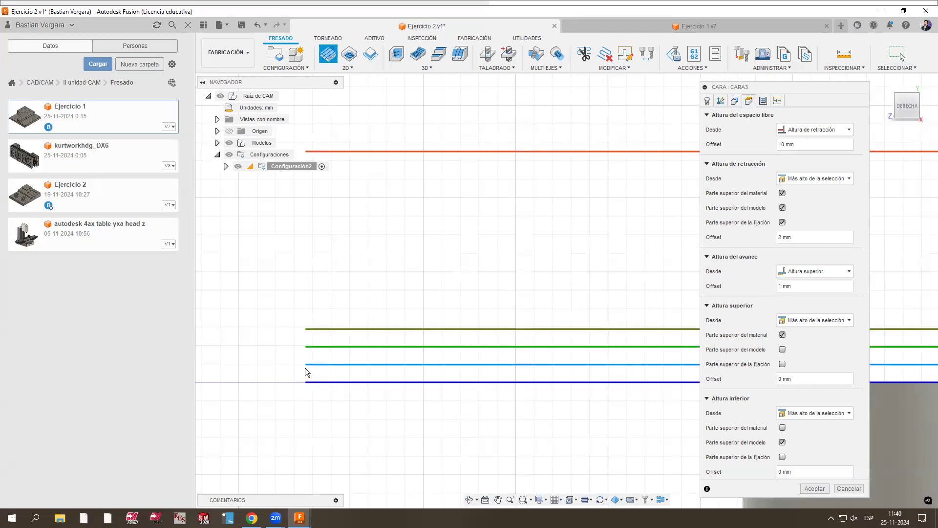
Step: Set the clearance height offset to 1 mm above the retract height and return to a three-dimensional view
{"action": "scroll", "coordinate": [303, 374], "scroll_direction": "up", "scroll_amount": 1}
{"action": "scroll", "coordinate": [354, 346], "scroll_direction": "up", "scroll_amount": 1}
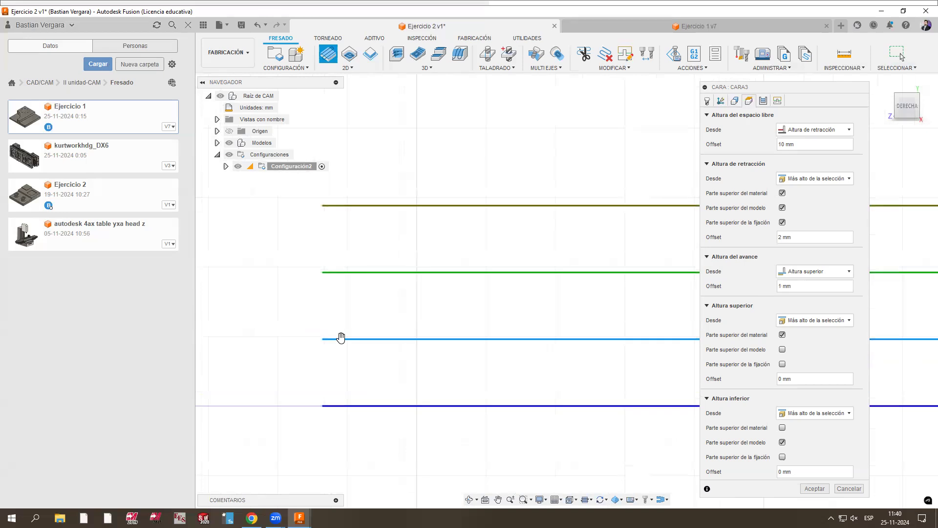
{"action": "scroll", "coordinate": [332, 393], "scroll_direction": "down", "scroll_amount": 1}
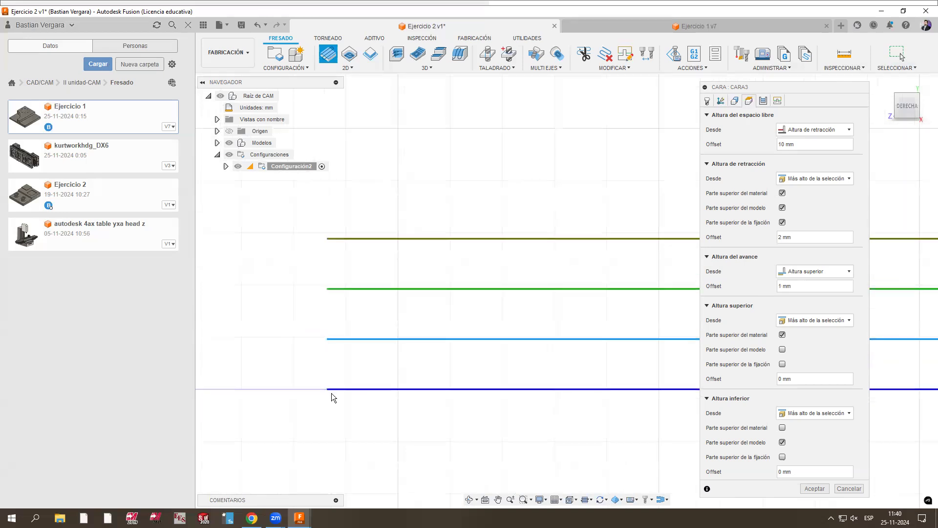
{"action": "scroll", "coordinate": [334, 386], "scroll_direction": "up", "scroll_amount": 1}
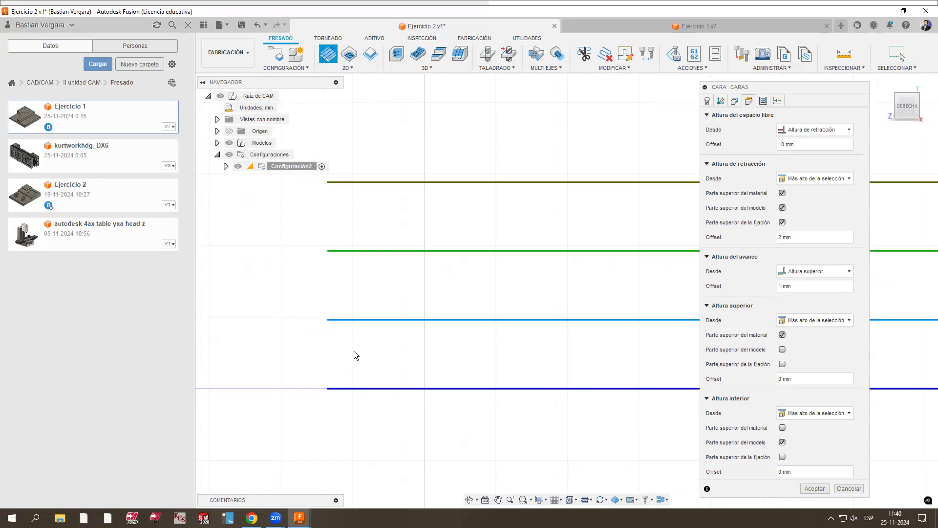
{"action": "scroll", "coordinate": [357, 339], "scroll_direction": "down", "scroll_amount": 5}
{"action": "left_click_drag", "start_coordinate": [355, 171], "coordinate": [372, 295]}
{"action": "left_click", "coordinate": [896, 95]}
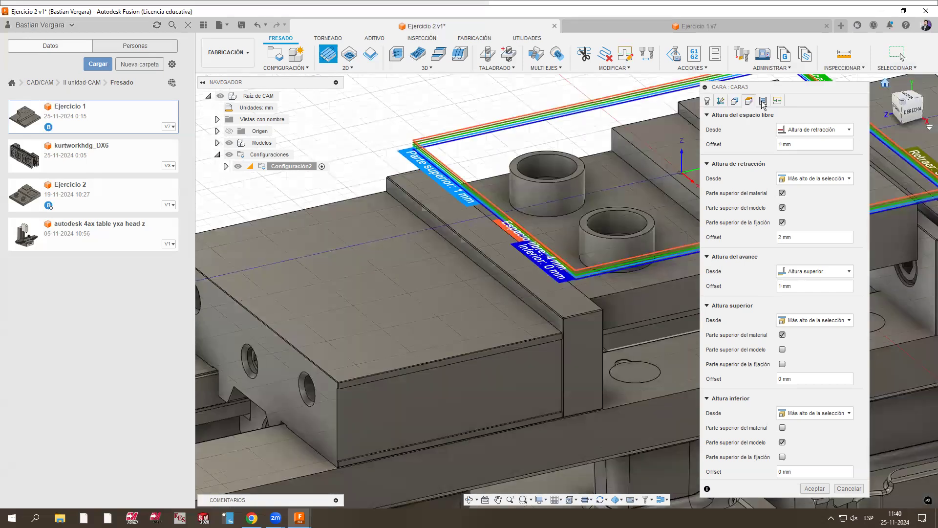
Step: Enable multiple depths for the facing passes, add a finishing pass, and select its feed rate value
{"action": "left_click", "coordinate": [763, 102]}
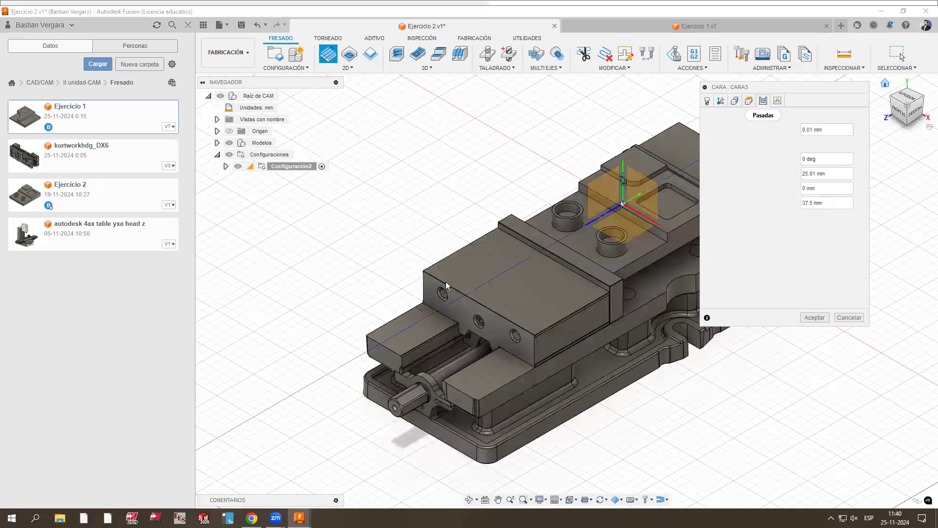
{"action": "scroll", "coordinate": [602, 229], "scroll_direction": "up", "scroll_amount": 4}
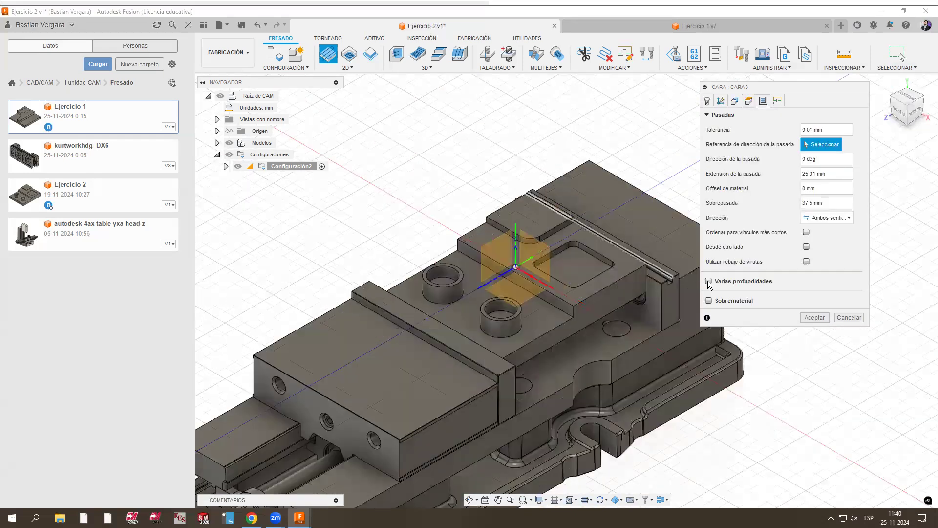
{"action": "left_click", "coordinate": [709, 281]}
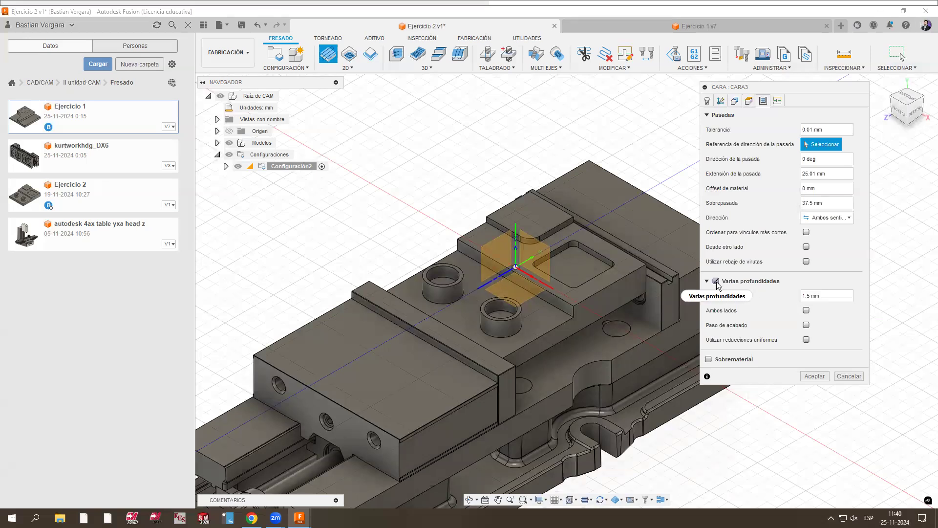
{"action": "mouse_move", "coordinate": [717, 285]}
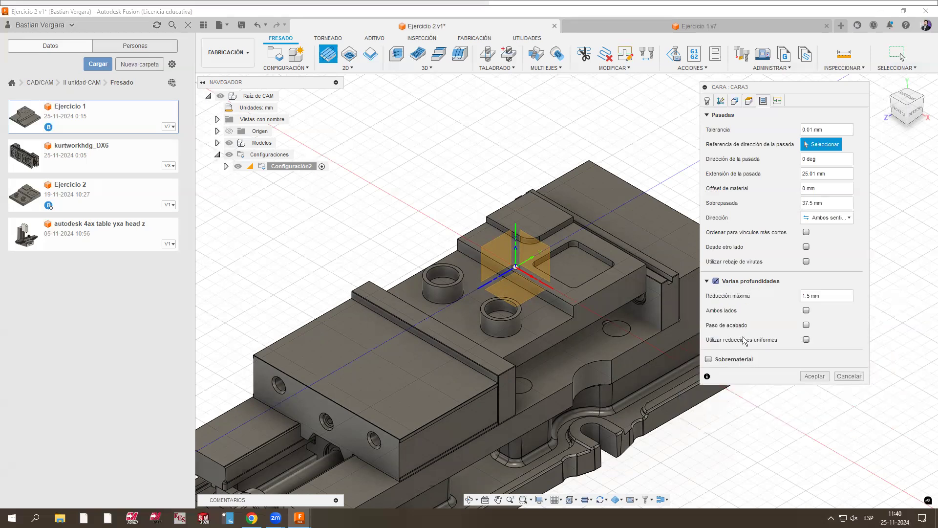
{"action": "left_click", "coordinate": [716, 282]}
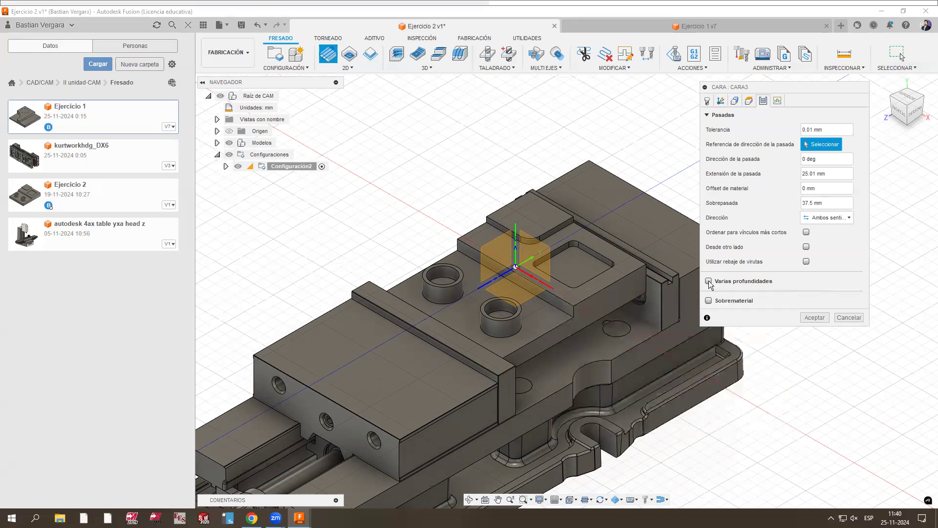
{"action": "left_click", "coordinate": [710, 282]}
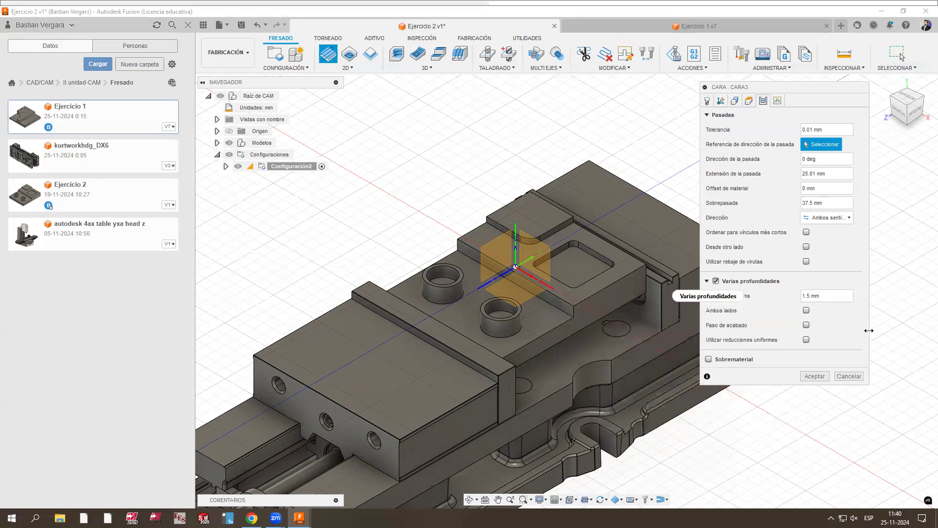
{"action": "left_click", "coordinate": [806, 325]}
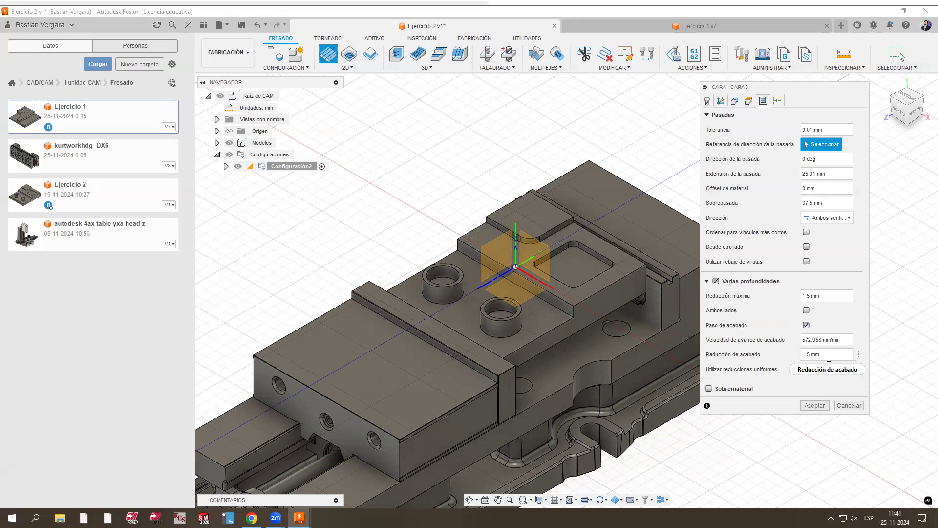
{"action": "left_click_drag", "start_coordinate": [841, 340], "coordinate": [792, 342]}
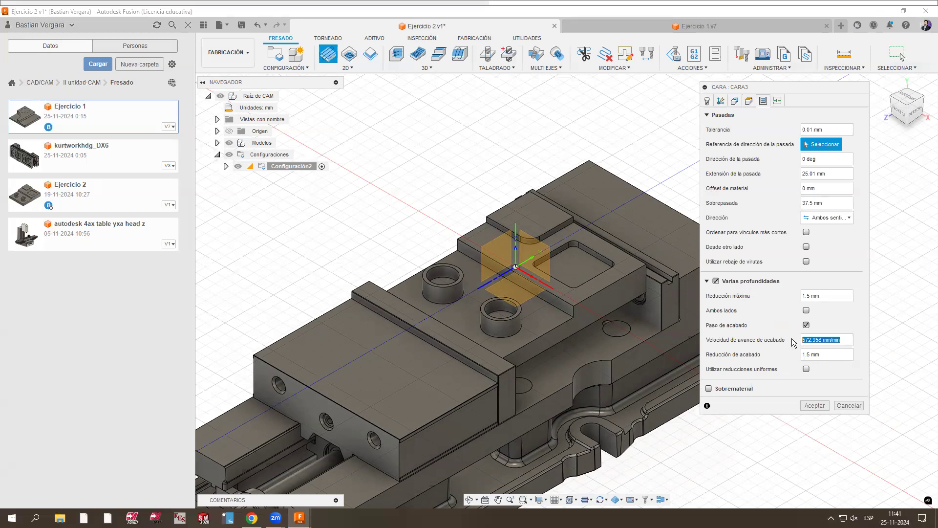
Step: Review the tool and linking settings, keep the Suavizar transition type, and accept the facing operation
{"action": "left_click", "coordinate": [707, 101]}
{"action": "left_click", "coordinate": [777, 101]}
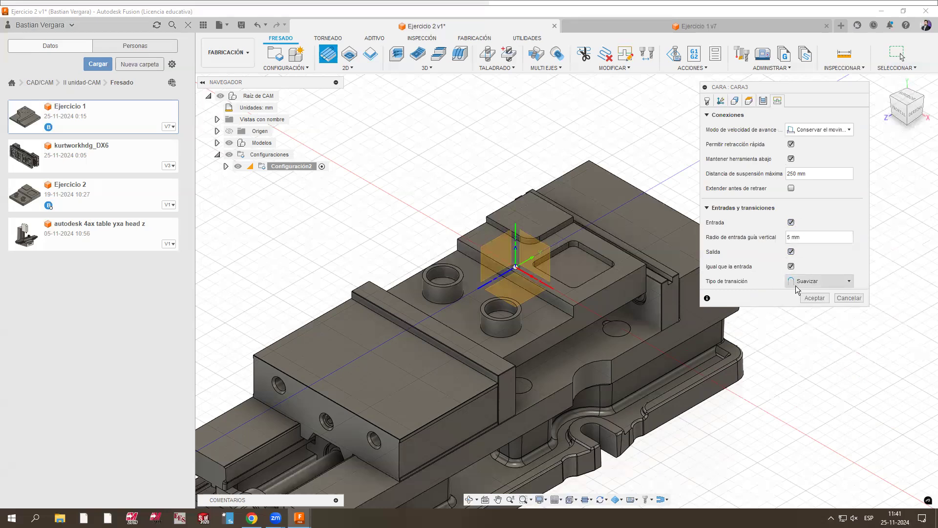
{"action": "mouse_move", "coordinate": [796, 290]}
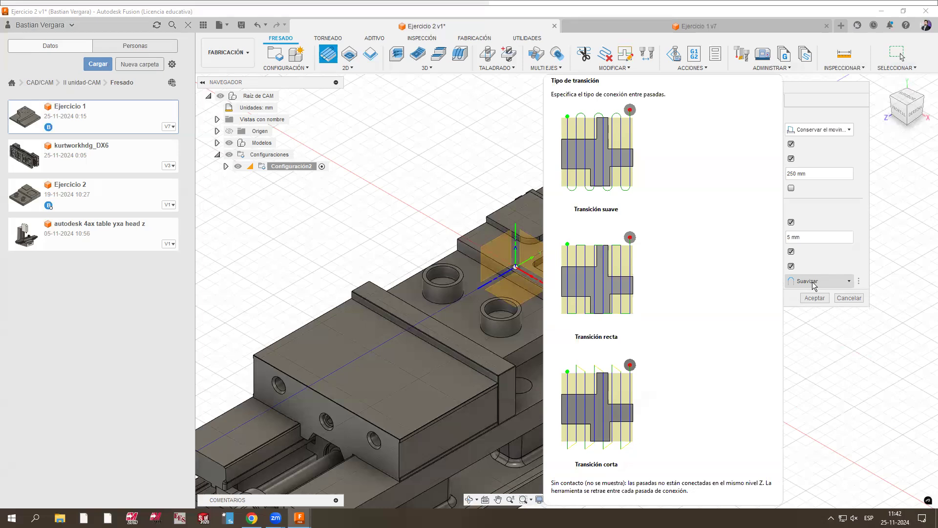
{"action": "left_click", "coordinate": [815, 297]}
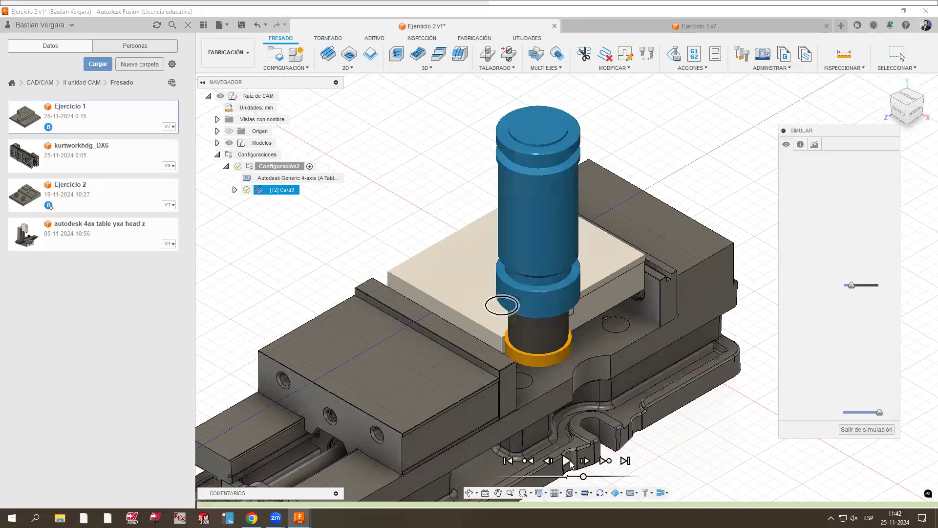
Step: Play the facing simulation and set its viewpoint to Modelo
{"action": "left_click", "coordinate": [565, 461]}
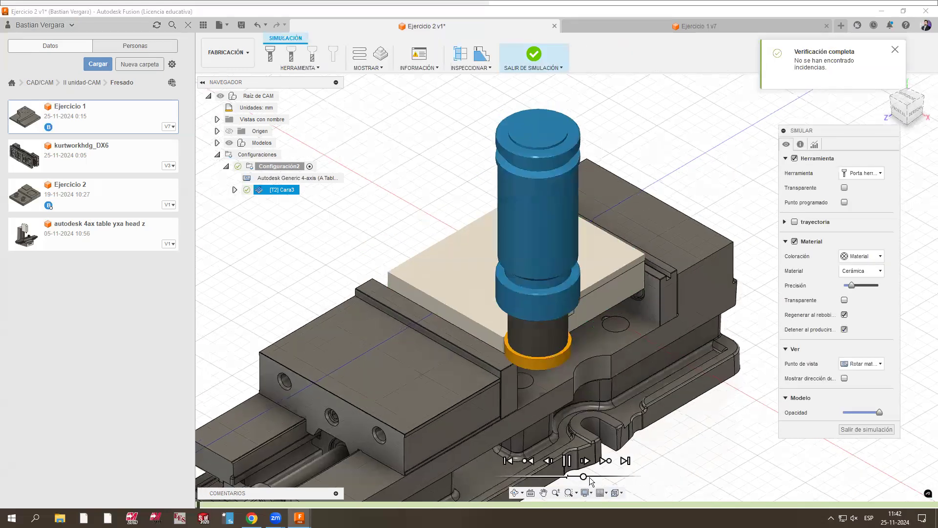
{"action": "left_click", "coordinate": [858, 364]}
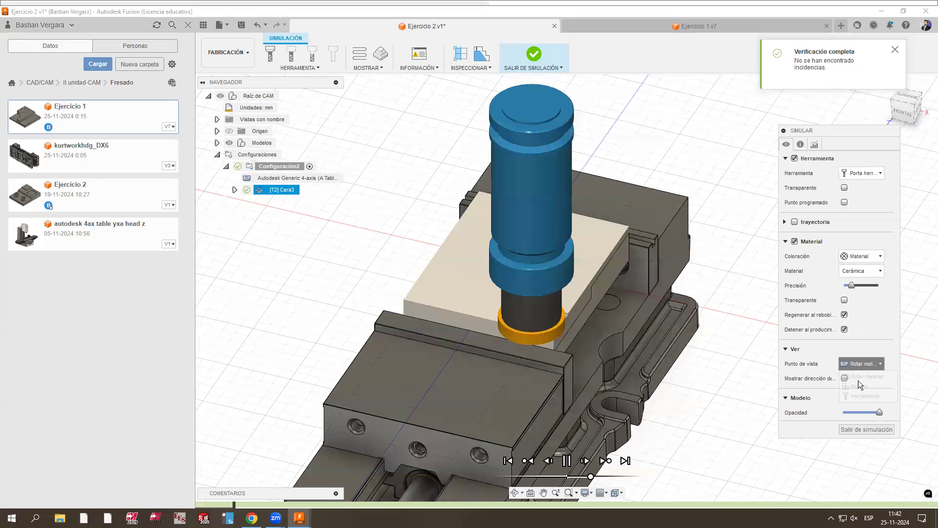
{"action": "left_click", "coordinate": [858, 384]}
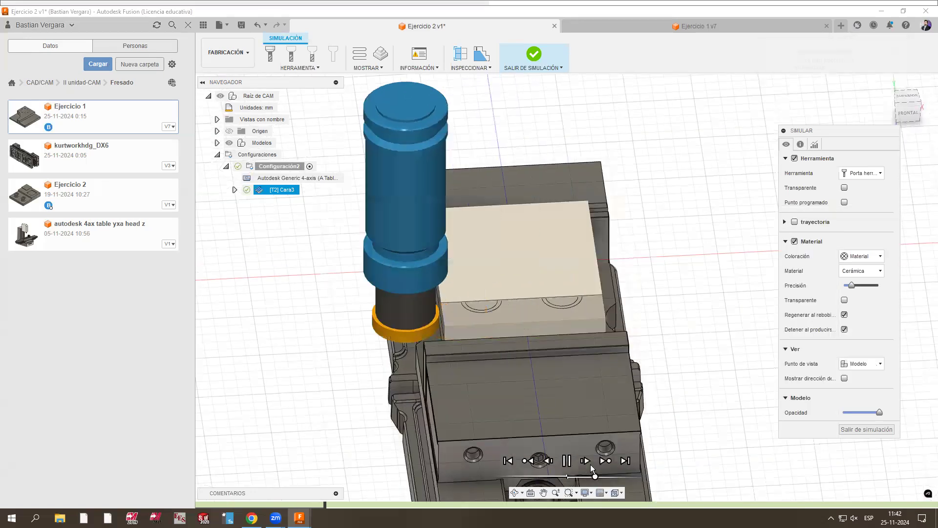
Step: Review the facing simulation's position and feed data while running it backwards and forwards, pause it, and exit the simulation
{"action": "left_click", "coordinate": [800, 146]}
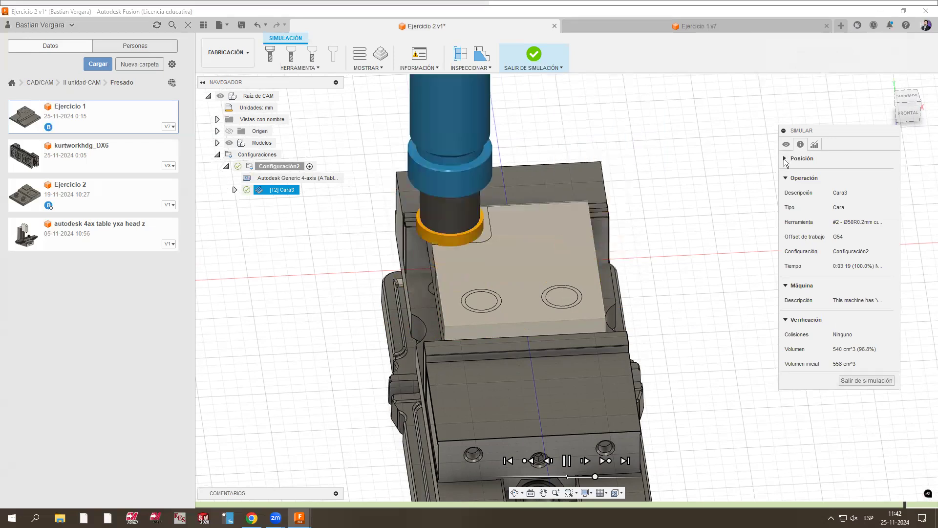
{"action": "left_click", "coordinate": [548, 460]}
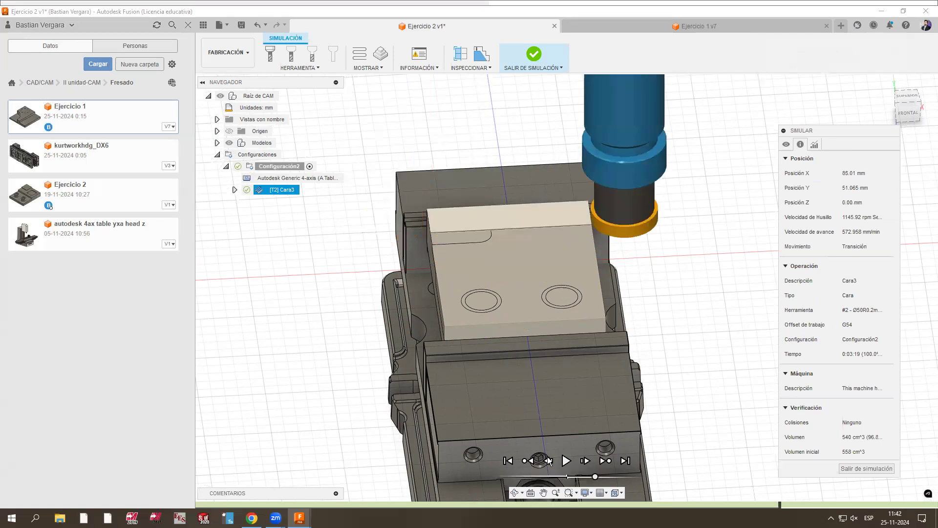
{"action": "left_click", "coordinate": [548, 460]}
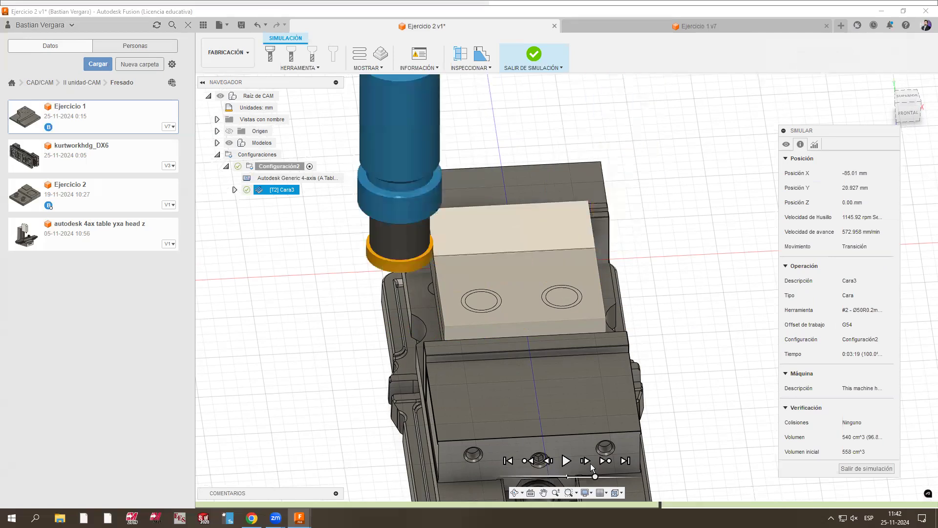
{"action": "left_click", "coordinate": [565, 459]}
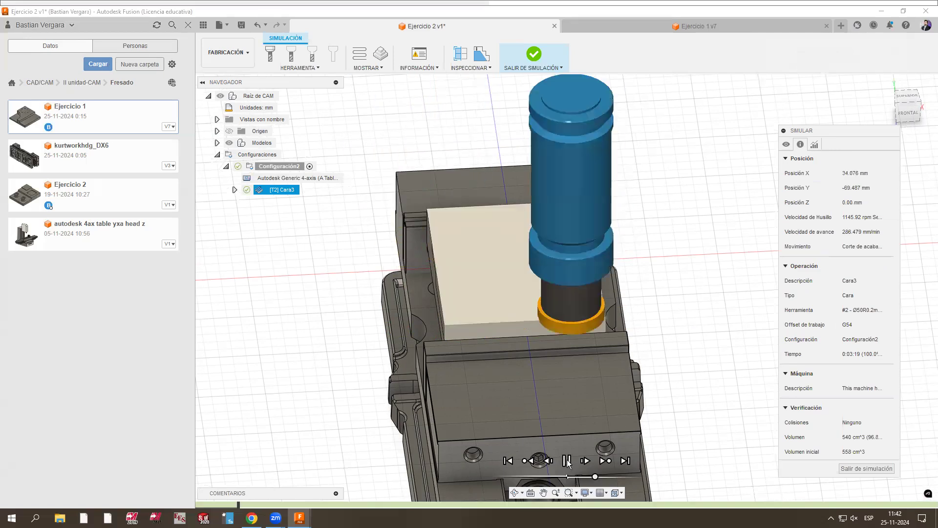
{"action": "left_click", "coordinate": [567, 461]}
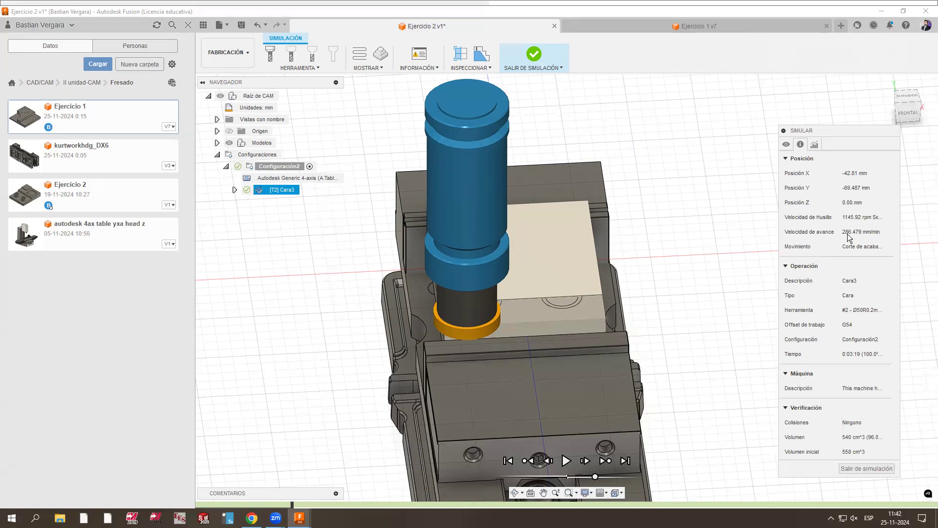
{"action": "left_click", "coordinate": [851, 467]}
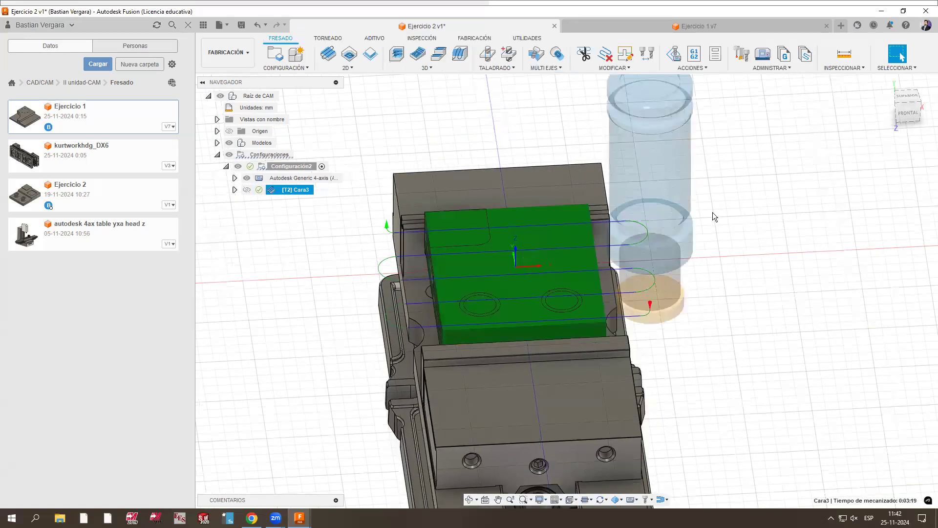
Step: Create a 2D Cajeras operation using the 20 mm FRESA PLACAS INTERCAMBIABLES tool from the Ejercicio 1 v7 library
{"action": "scroll", "coordinate": [684, 220], "scroll_direction": "up", "scroll_amount": 5}
{"action": "middle_click_drag", "start_coordinate": [714, 227], "coordinate": [739, 301]}
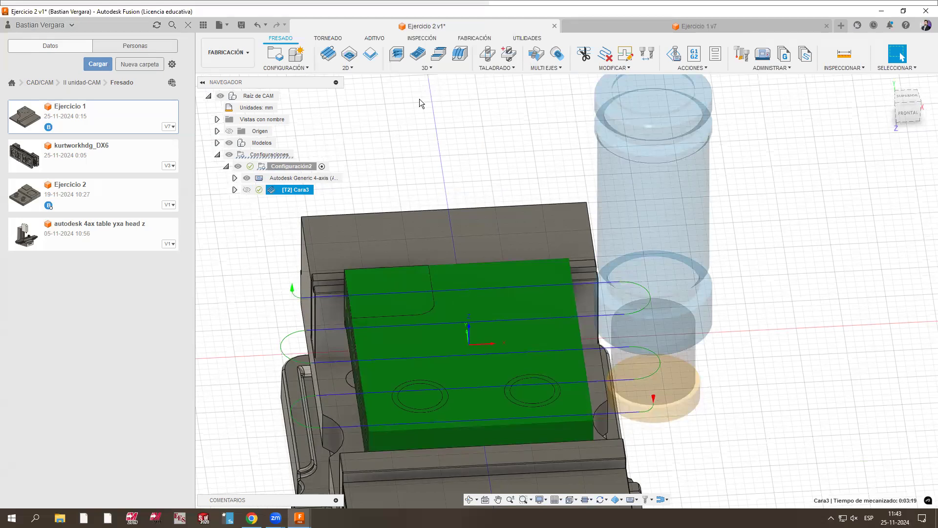
{"action": "left_click", "coordinate": [346, 68]}
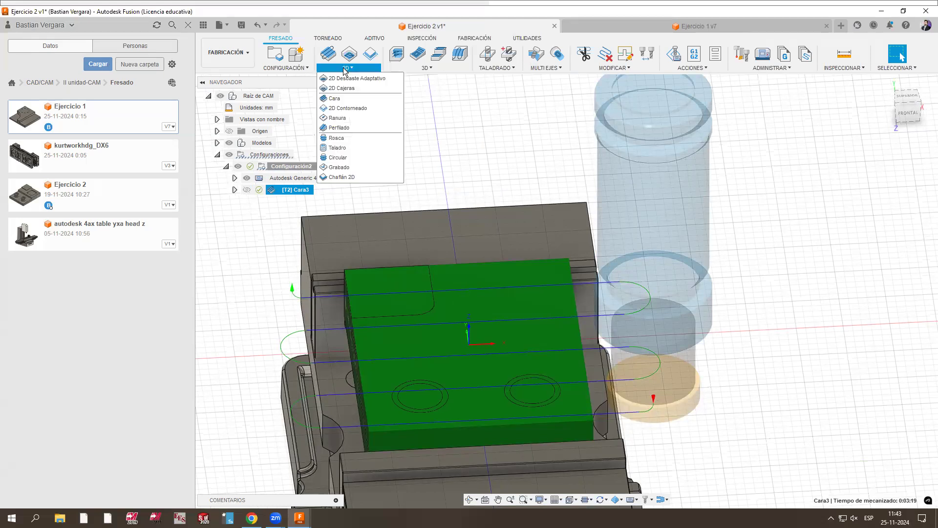
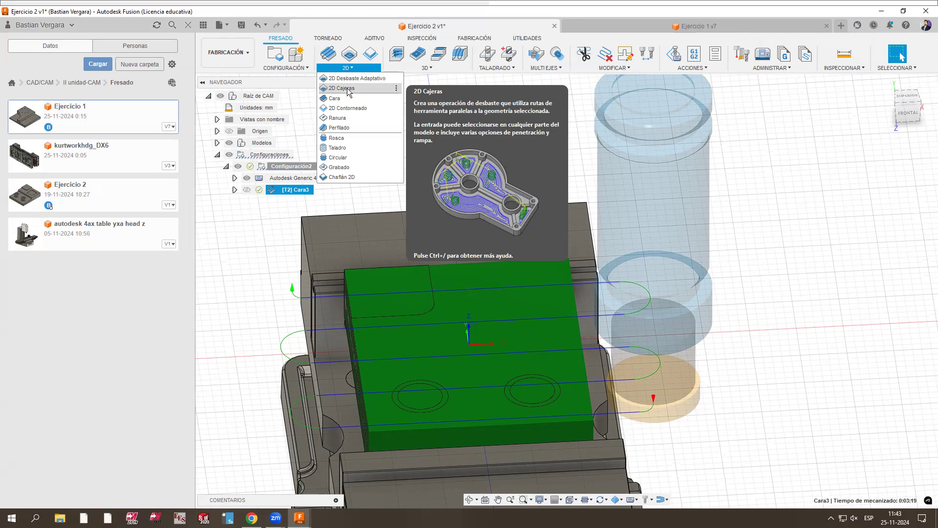
{"action": "left_click", "coordinate": [342, 88]}
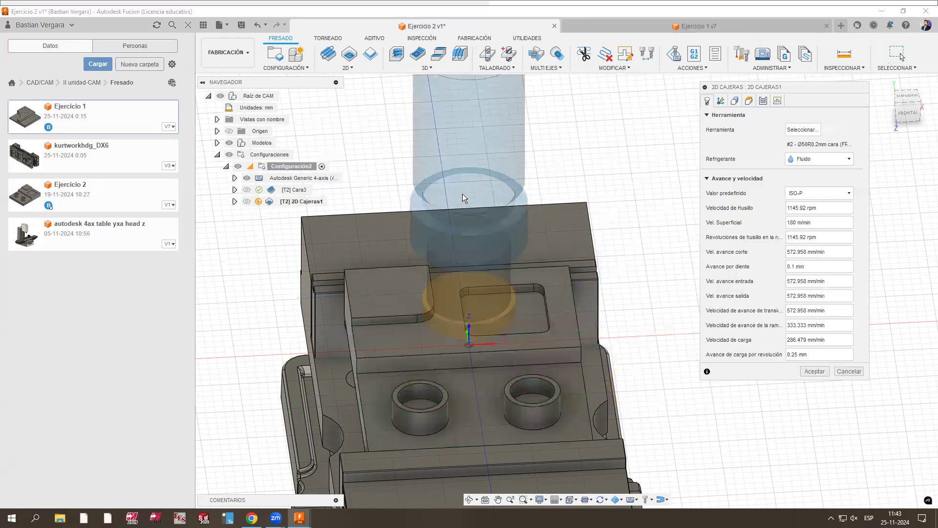
{"action": "left_click", "coordinate": [814, 131]}
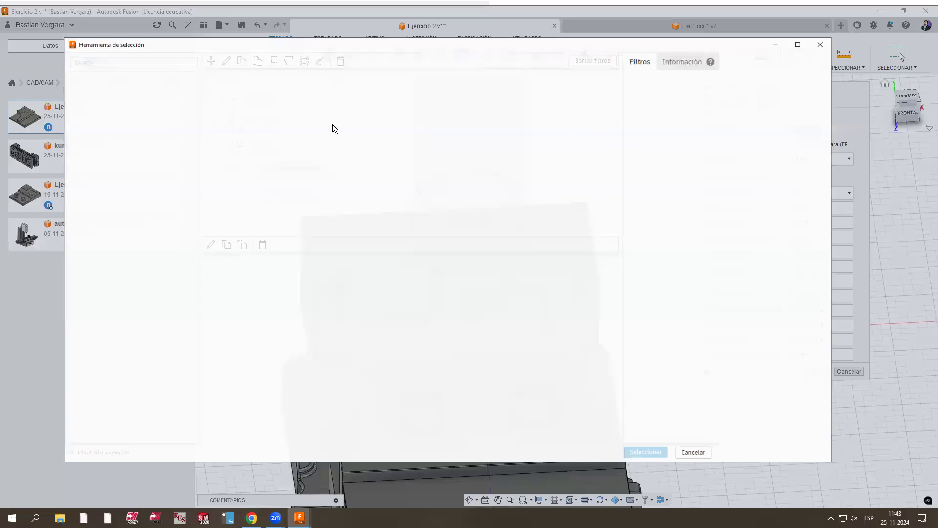
{"action": "left_click", "coordinate": [148, 134]}
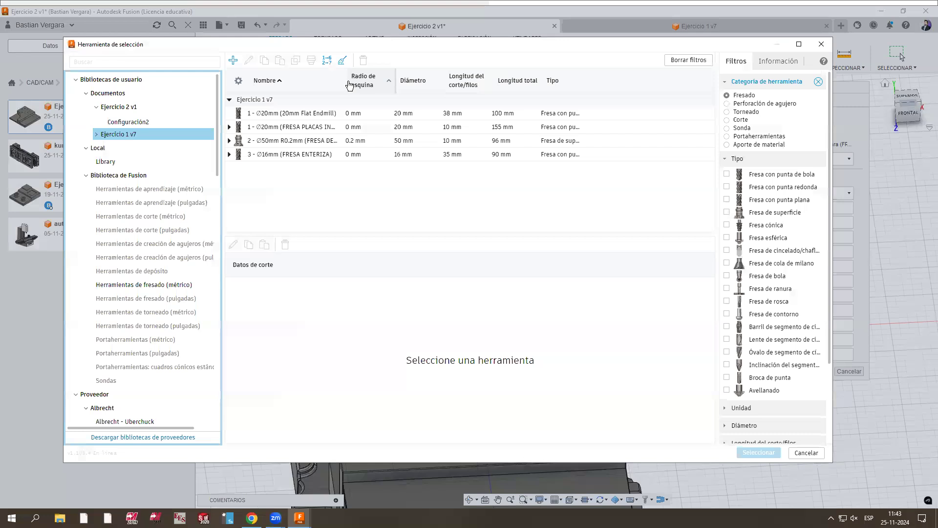
{"action": "left_click", "coordinate": [297, 128]}
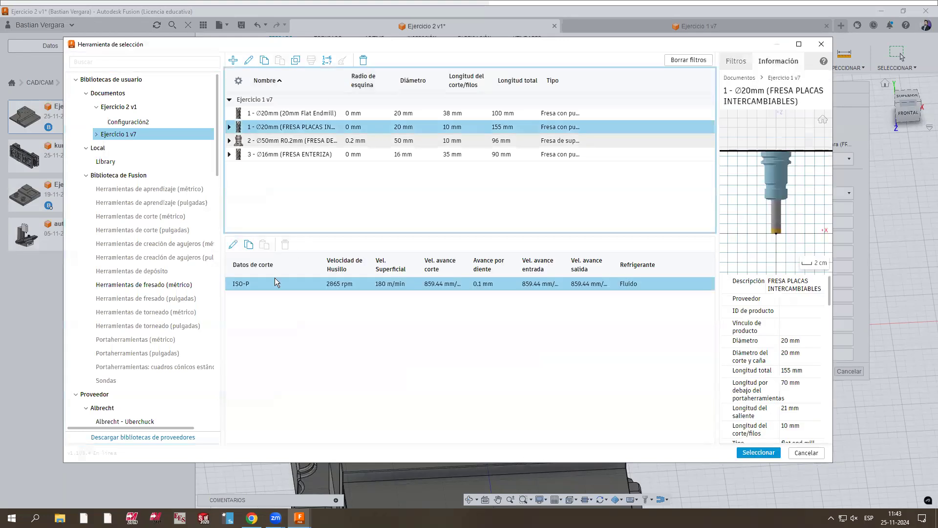
{"action": "left_click", "coordinate": [752, 452]}
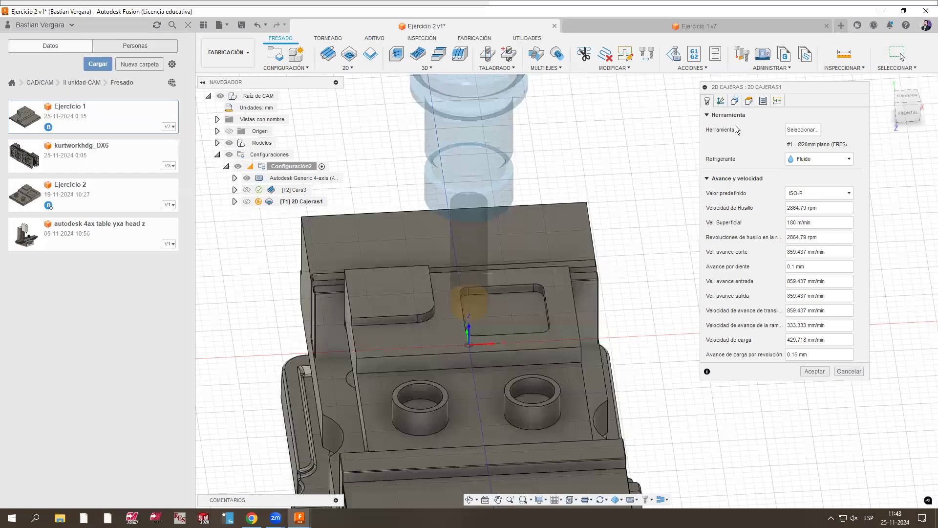
Step: Start a pocket geometry selection with the upper step face, the rectangular pocket floor, and the lower step face around the bosses
{"action": "left_click", "coordinate": [734, 101]}
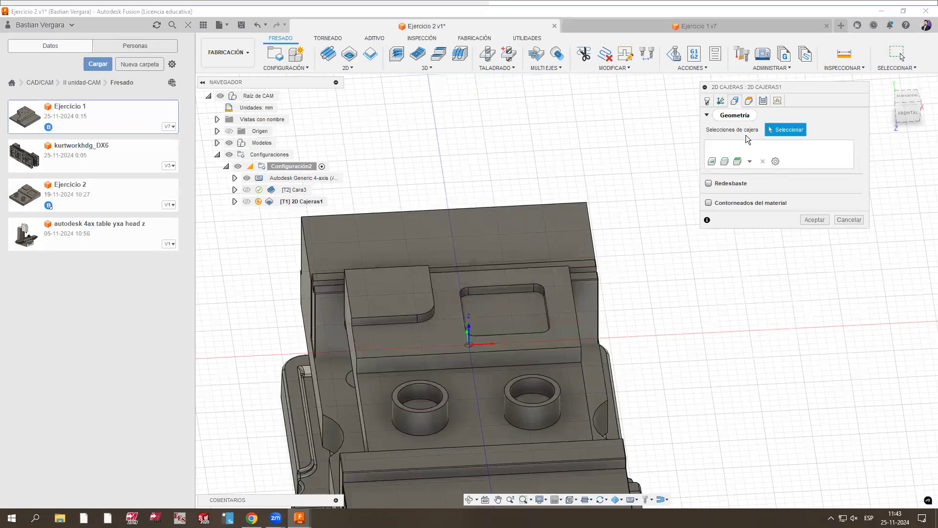
{"action": "left_click", "coordinate": [712, 162]}
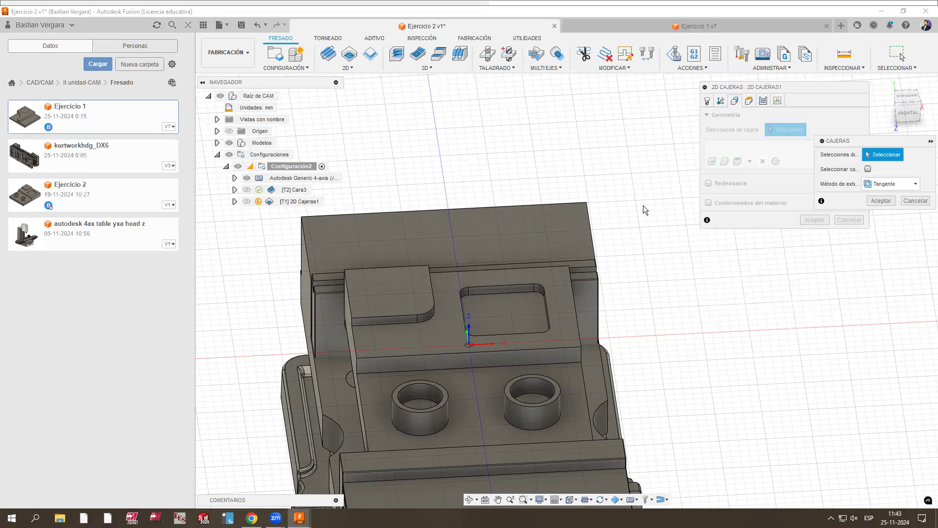
{"action": "left_click", "coordinate": [483, 308]}
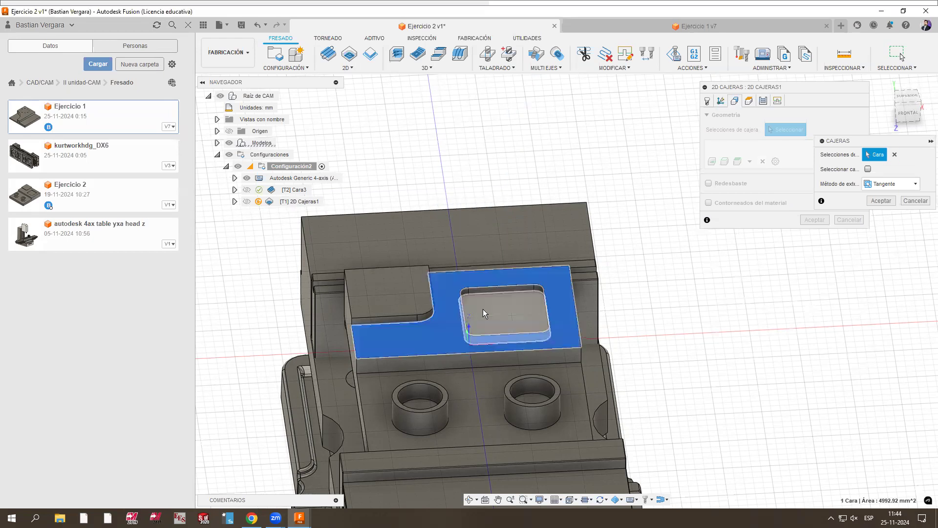
{"action": "left_click", "coordinate": [500, 397]}
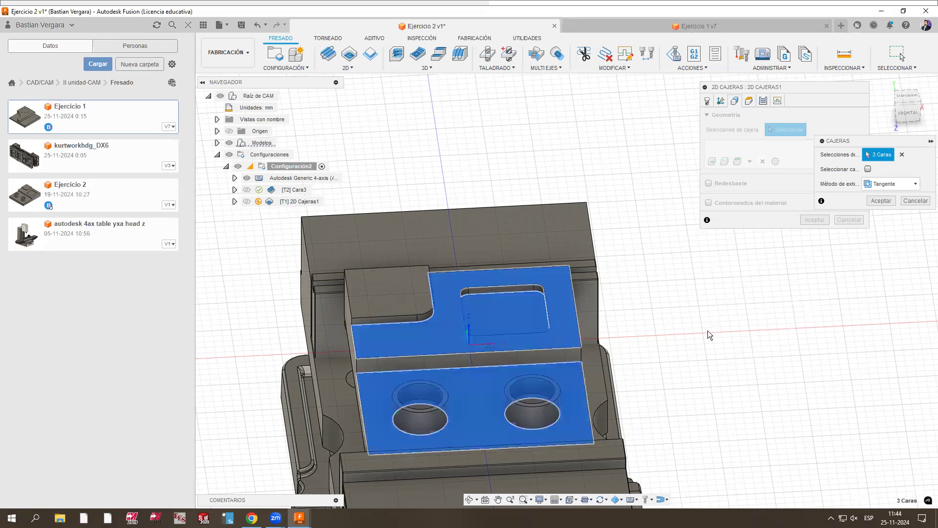
Step: Add the floors inside both cylindrical bosses to the pocket selection and confirm the geometry
{"action": "scroll", "coordinate": [434, 360], "scroll_direction": "up", "scroll_amount": 1}
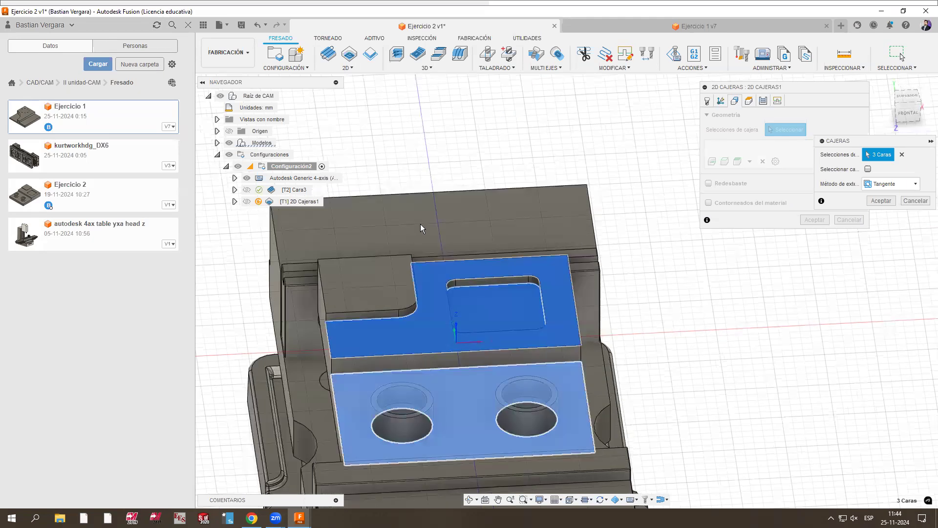
{"action": "scroll", "coordinate": [418, 182], "scroll_direction": "down", "scroll_amount": 2}
{"action": "scroll", "coordinate": [405, 256], "scroll_direction": "up", "scroll_amount": 5}
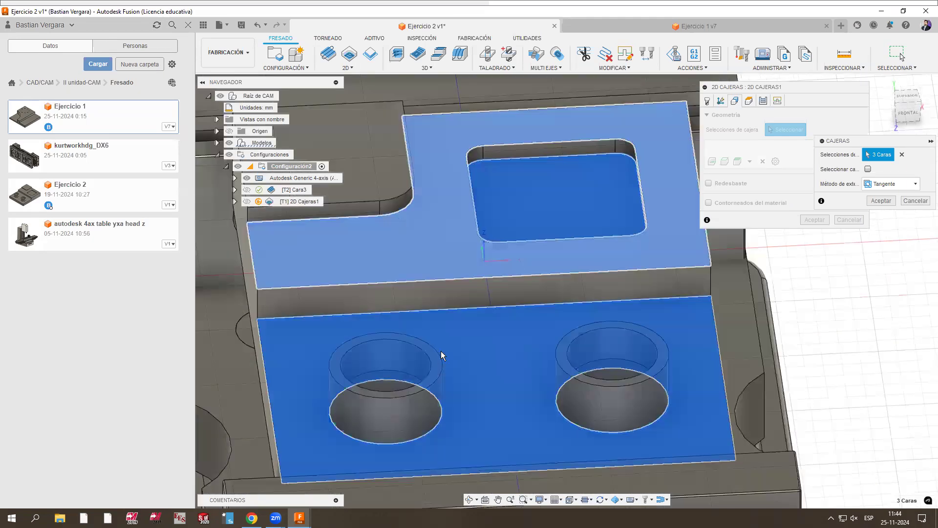
{"action": "scroll", "coordinate": [566, 226], "scroll_direction": "down", "scroll_amount": 3}
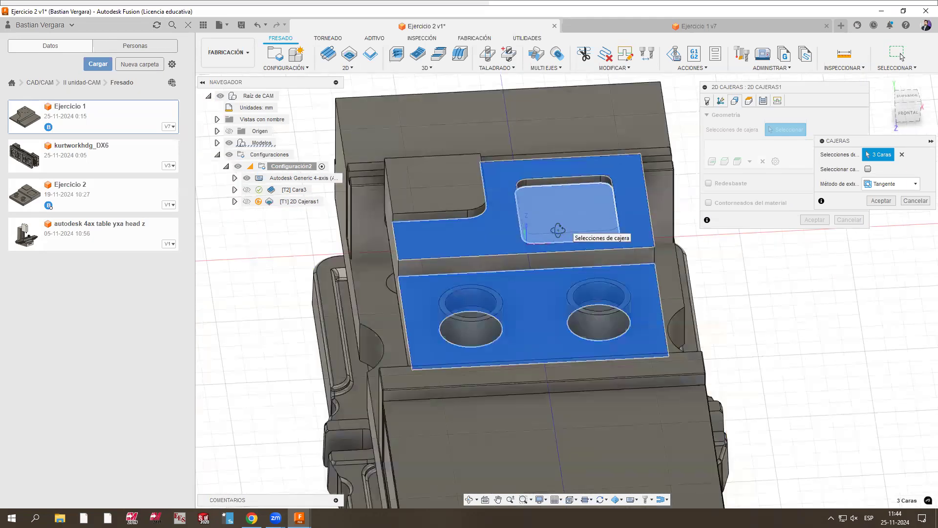
{"action": "middle_click_drag", "start_coordinate": [453, 328], "coordinate": [438, 342], "text": "shift"}
{"action": "left_click", "coordinate": [549, 364]}
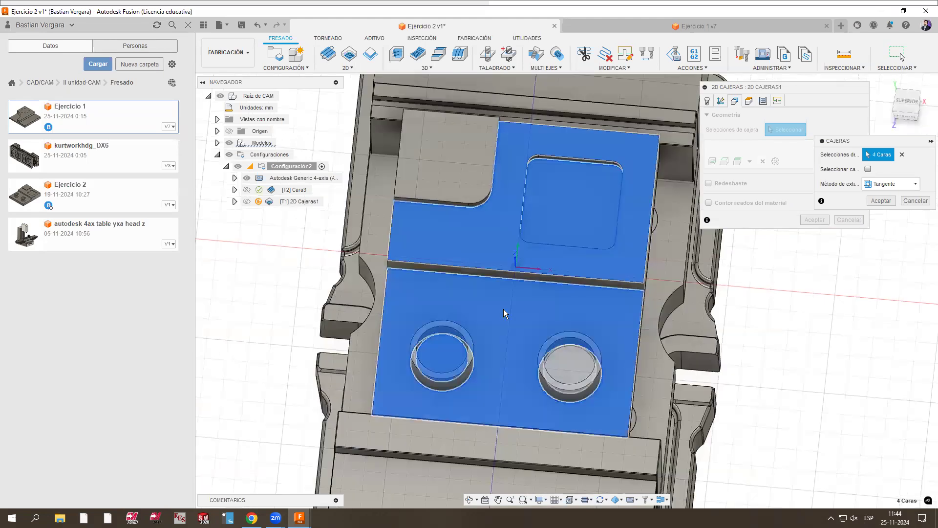
{"action": "middle_click_drag", "start_coordinate": [510, 280], "coordinate": [508, 264], "text": "shift"}
{"action": "middle_click_drag", "start_coordinate": [536, 200], "coordinate": [536, 200], "text": "shift"}
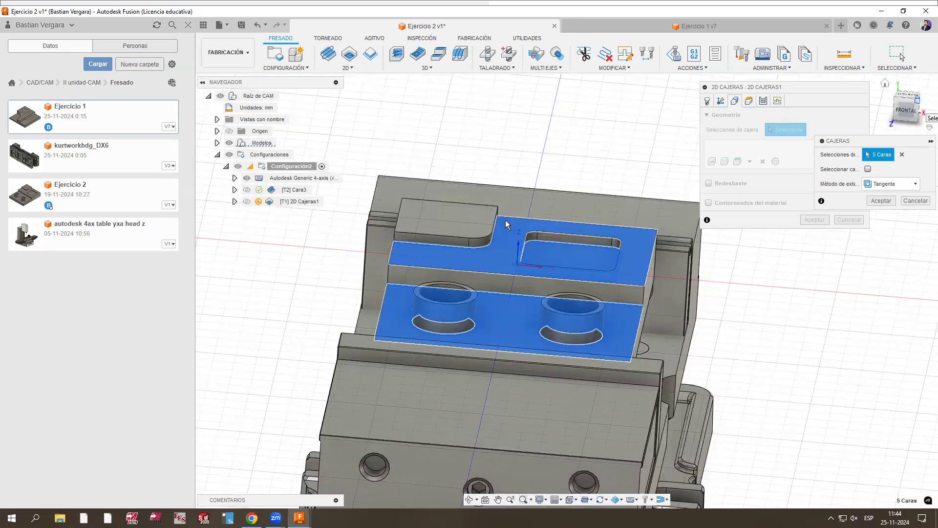
{"action": "scroll", "coordinate": [459, 258], "scroll_direction": "up", "scroll_amount": 3}
{"action": "scroll", "coordinate": [454, 242], "scroll_direction": "up", "scroll_amount": 2}
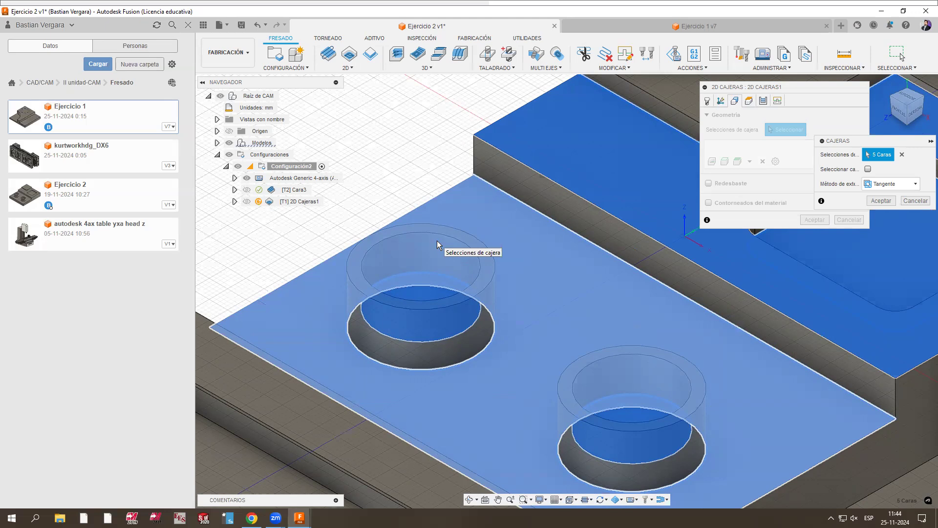
{"action": "key", "text": "Return"}
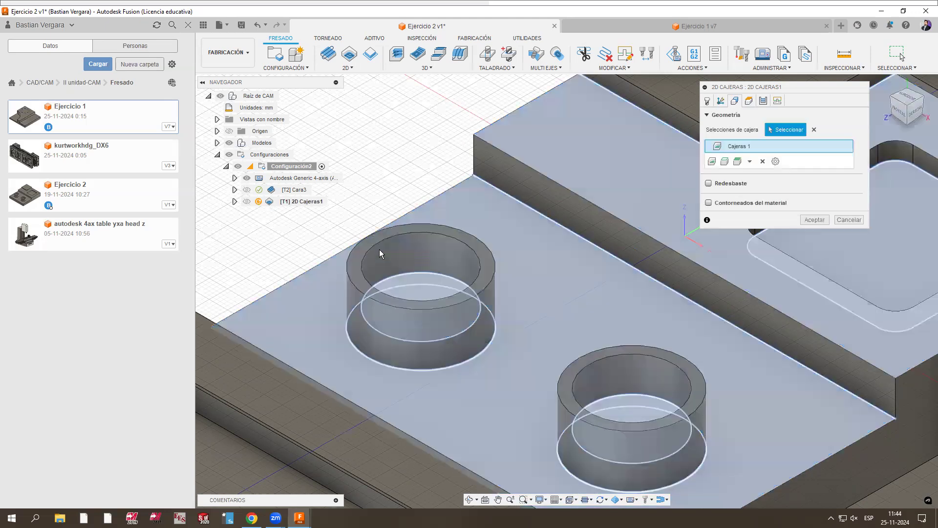
{"action": "scroll", "coordinate": [454, 271], "scroll_direction": "down", "scroll_amount": 3}
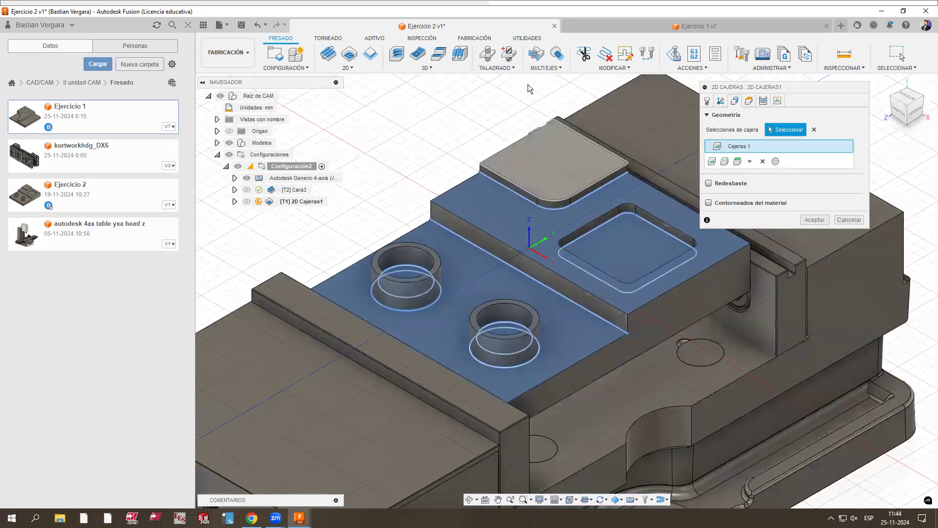
Step: Lower the pocket operation's height planes: feed offset 1 mm above the top, retract offset 2 mm, and clearance offset 1 mm
{"action": "left_click", "coordinate": [750, 101]}
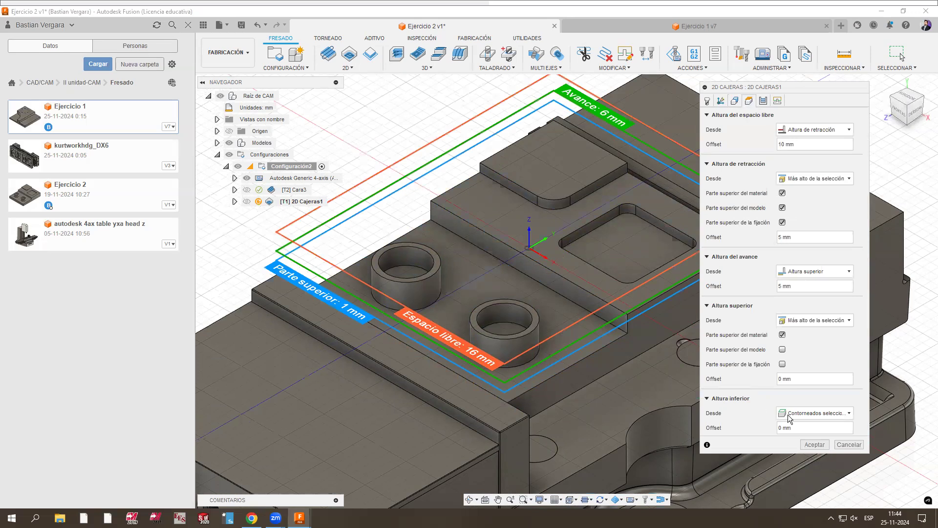
{"action": "mouse_move", "coordinate": [792, 420]}
{"action": "scroll", "coordinate": [513, 210], "scroll_direction": "up", "scroll_amount": 2}
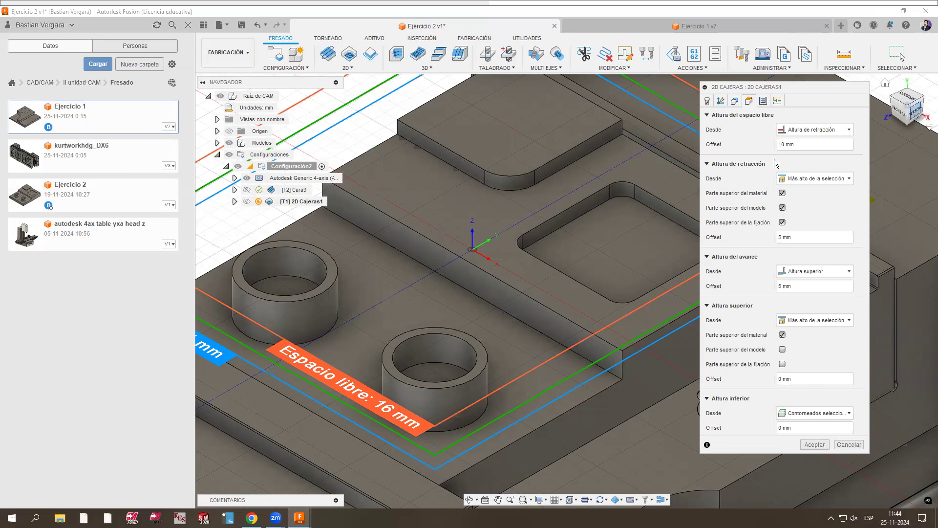
{"action": "scroll", "coordinate": [295, 304], "scroll_direction": "down", "scroll_amount": 2}
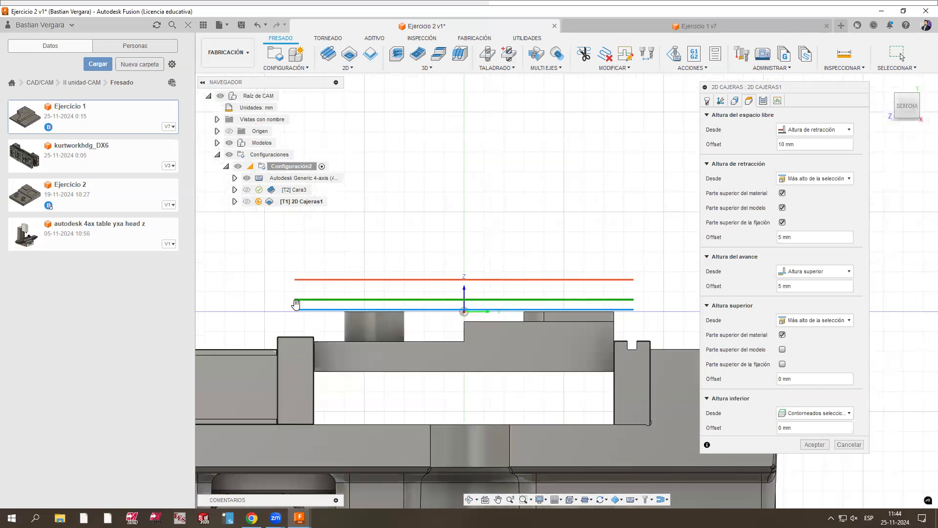
{"action": "scroll", "coordinate": [288, 305], "scroll_direction": "up", "scroll_amount": 3}
{"action": "scroll", "coordinate": [342, 306], "scroll_direction": "up", "scroll_amount": 2}
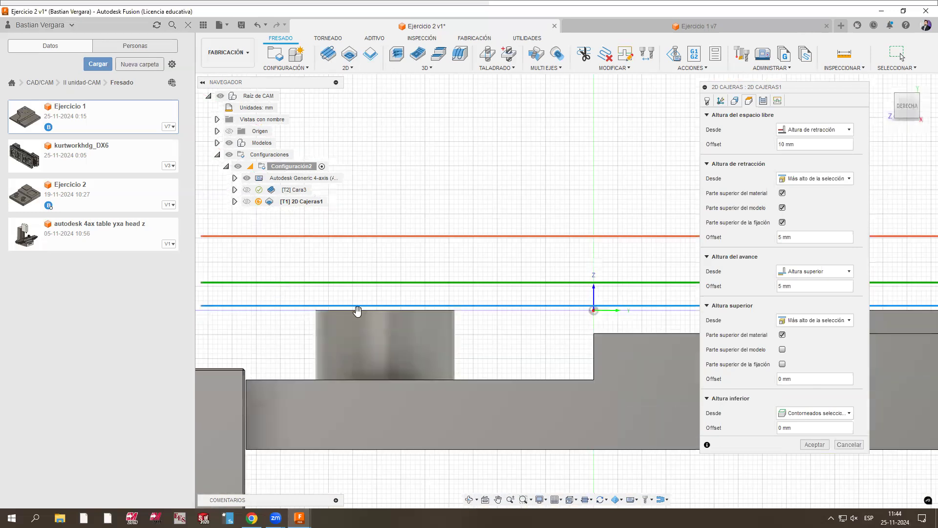
{"action": "scroll", "coordinate": [284, 314], "scroll_direction": "down", "scroll_amount": 1}
{"action": "scroll", "coordinate": [310, 311], "scroll_direction": "up", "scroll_amount": 2}
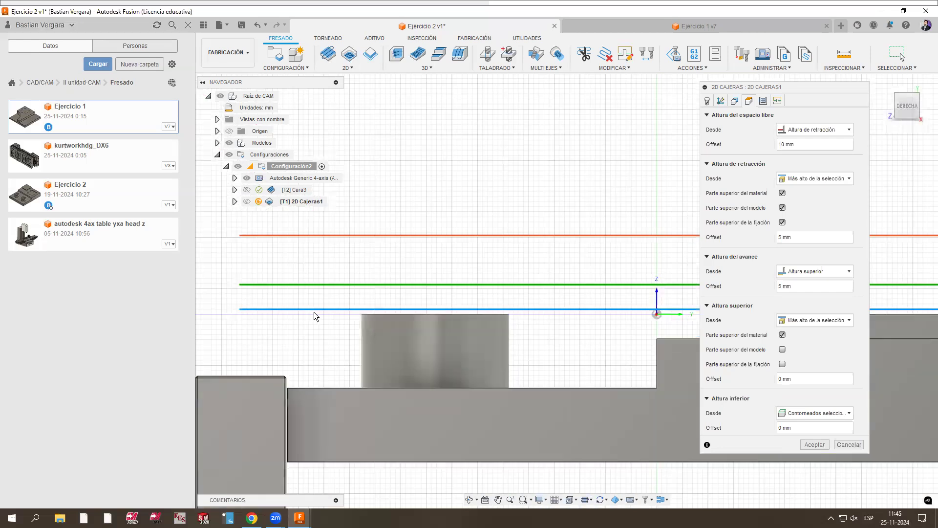
{"action": "scroll", "coordinate": [313, 310], "scroll_direction": "up", "scroll_amount": 2}
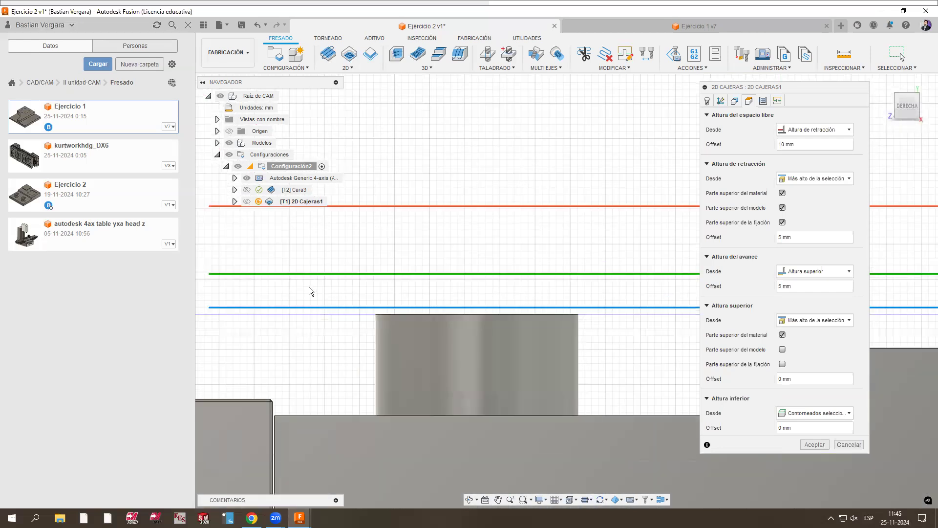
{"action": "scroll", "coordinate": [337, 300], "scroll_direction": "down", "scroll_amount": 2}
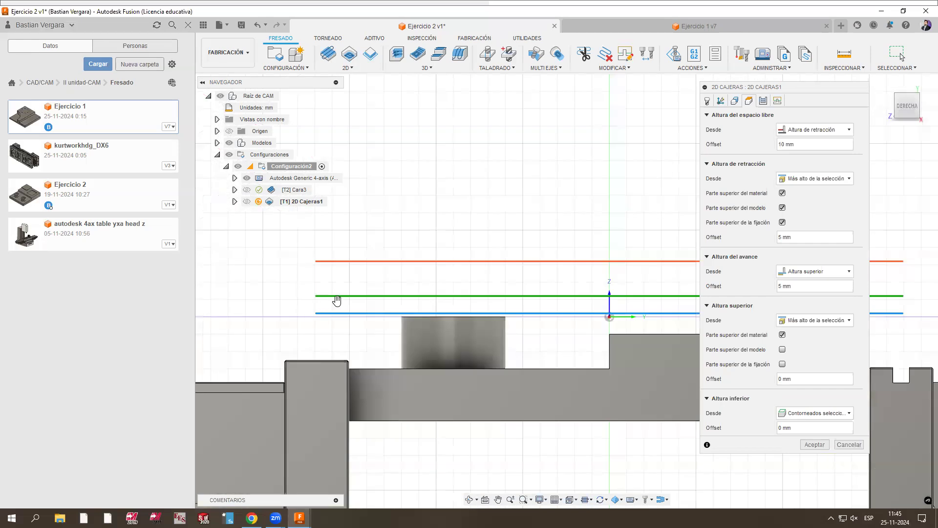
{"action": "scroll", "coordinate": [346, 303], "scroll_direction": "up", "scroll_amount": 2}
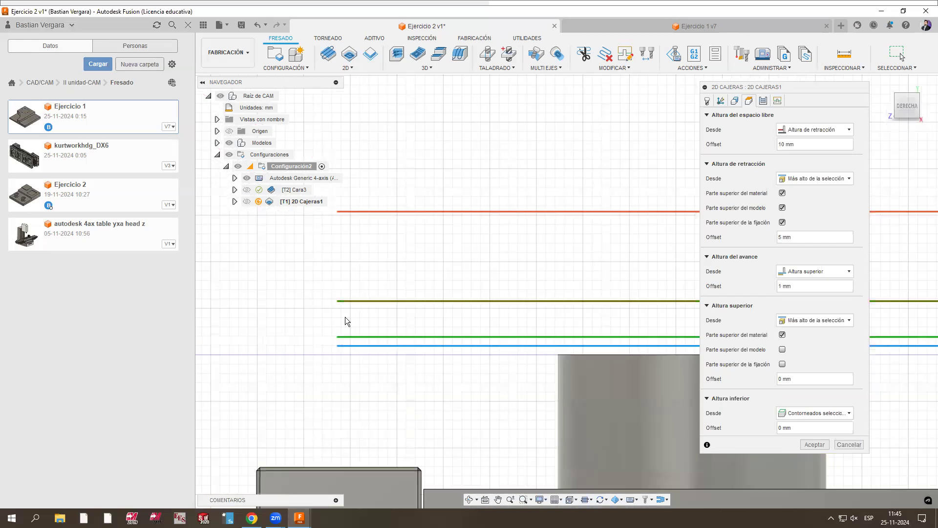
{"action": "left_click_drag", "start_coordinate": [345, 300], "coordinate": [346, 327]}
{"action": "left_click_drag", "start_coordinate": [355, 239], "coordinate": [348, 320]}
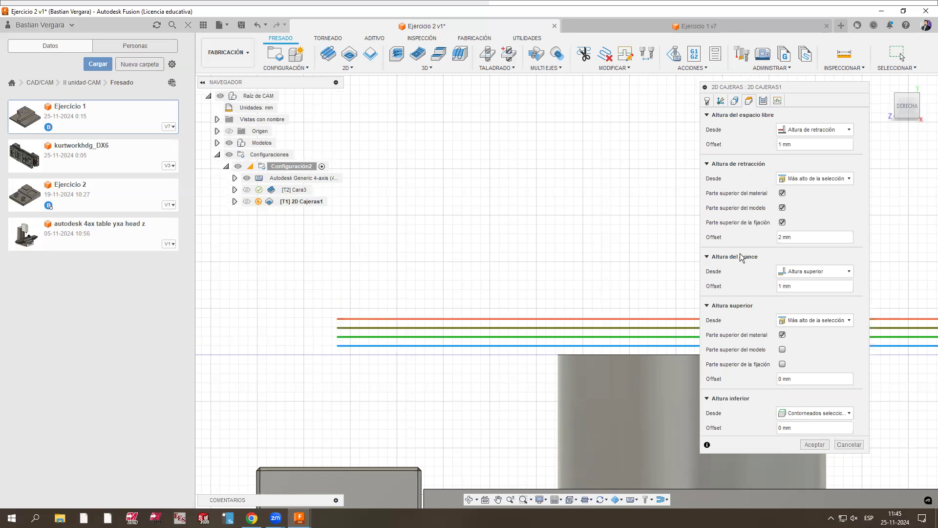
Step: Examine the spacing of the height planes above the part and vise from the side and in an isometric view
{"action": "left_click", "coordinate": [889, 86]}
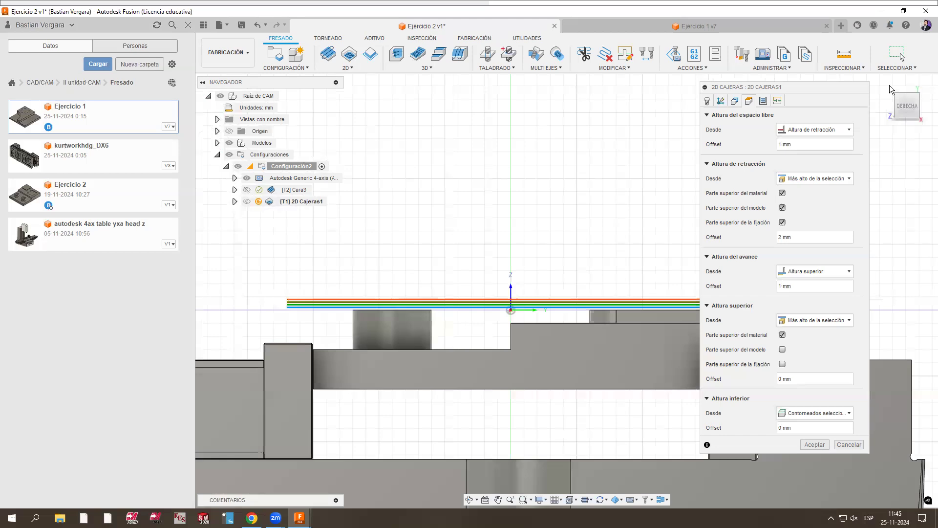
{"action": "scroll", "coordinate": [285, 302], "scroll_direction": "up", "scroll_amount": 4}
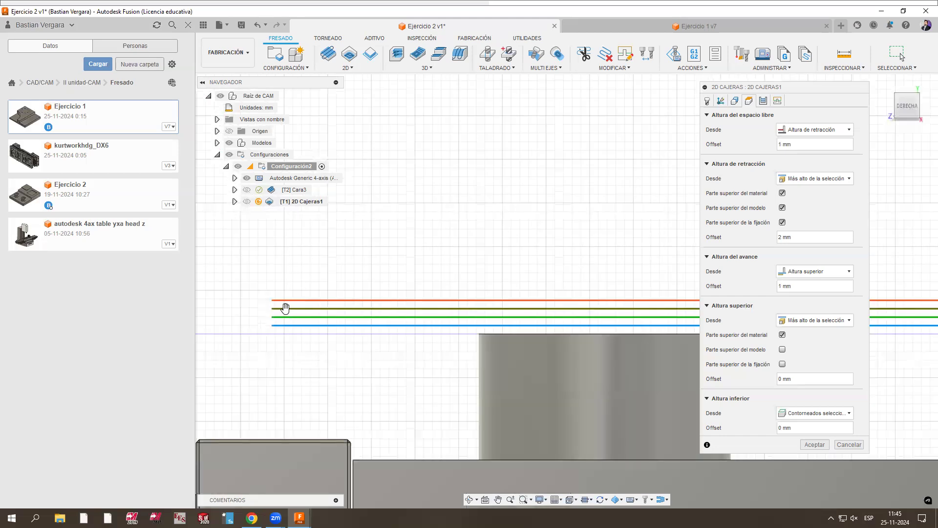
{"action": "left_click", "coordinate": [916, 108]}
{"action": "left_click", "coordinate": [886, 83]}
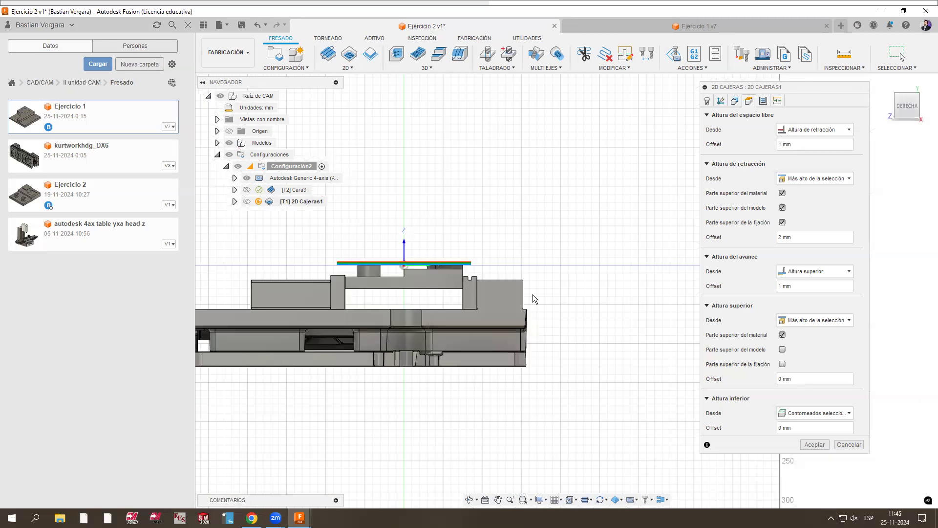
{"action": "scroll", "coordinate": [429, 238], "scroll_direction": "up", "scroll_amount": 4}
{"action": "scroll", "coordinate": [430, 273], "scroll_direction": "up", "scroll_amount": 3}
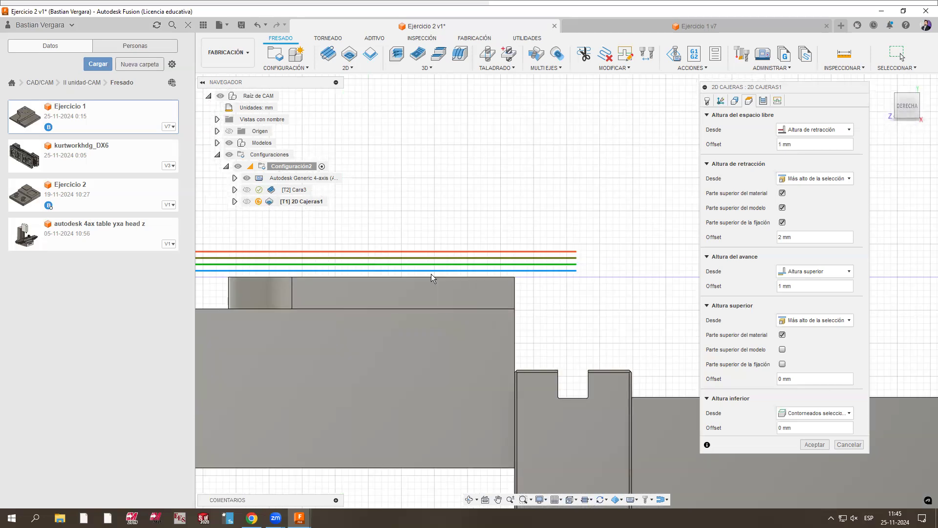
{"action": "left_click", "coordinate": [898, 97]}
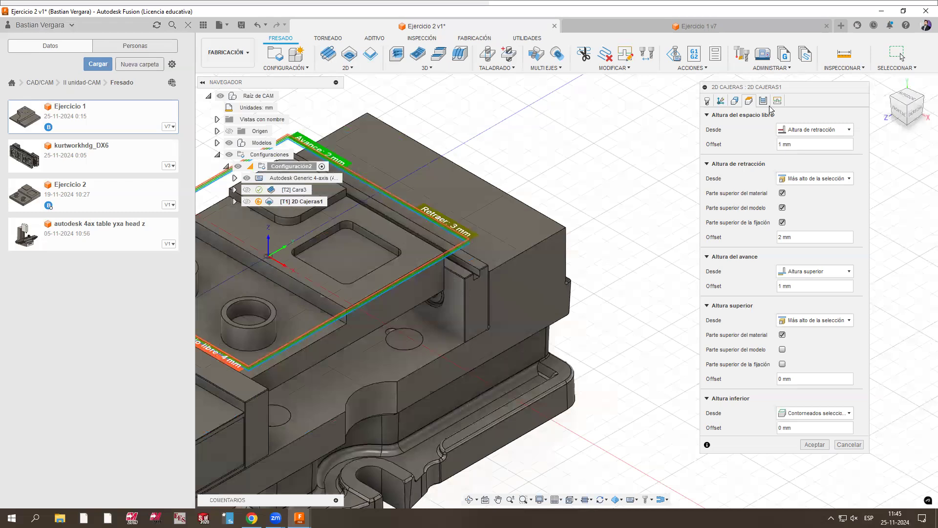
Step: Set the axial stock to leave to 0 mm in the pocket operation's passes settings
{"action": "left_click", "coordinate": [763, 101]}
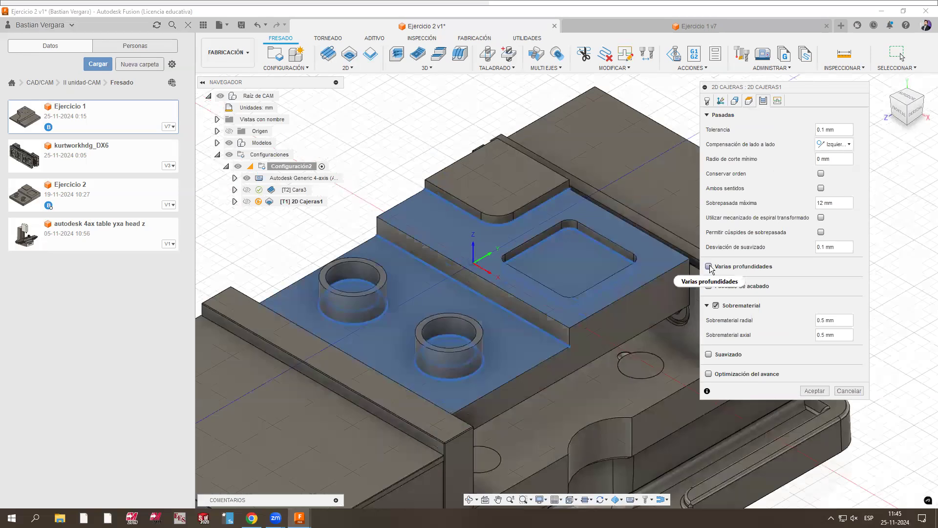
{"action": "scroll", "coordinate": [686, 320], "scroll_direction": "down", "scroll_amount": 1}
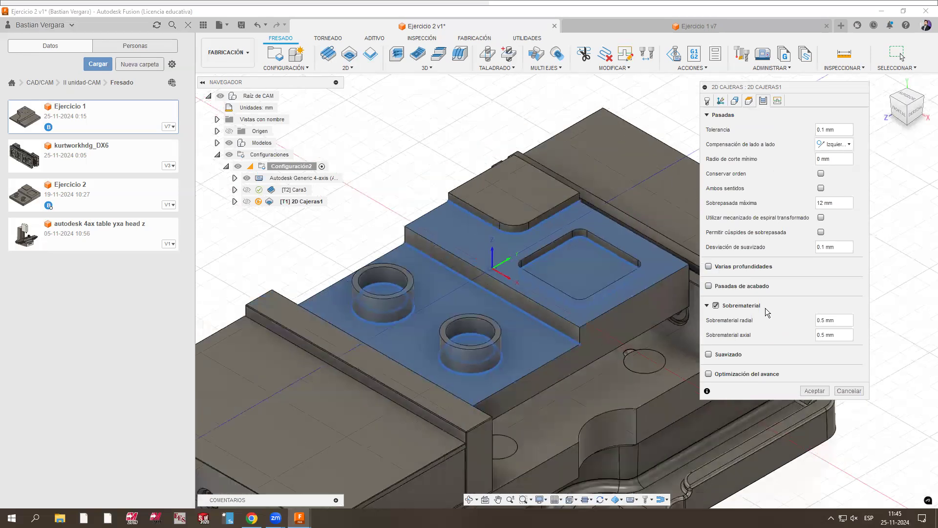
{"action": "scroll", "coordinate": [593, 302], "scroll_direction": "down", "scroll_amount": 2}
{"action": "scroll", "coordinate": [444, 225], "scroll_direction": "up", "scroll_amount": 1}
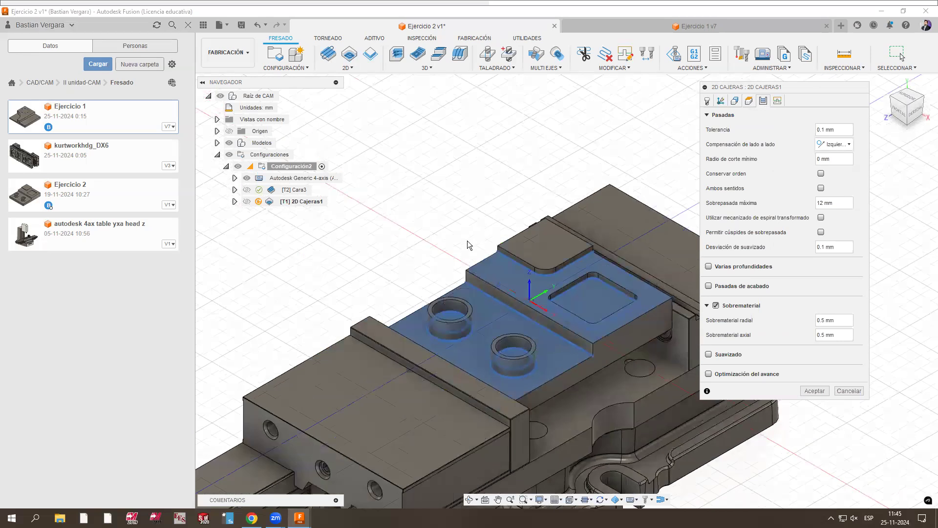
{"action": "scroll", "coordinate": [516, 264], "scroll_direction": "up", "scroll_amount": 3}
{"action": "middle_click_drag", "start_coordinate": [516, 264], "coordinate": [414, 219]}
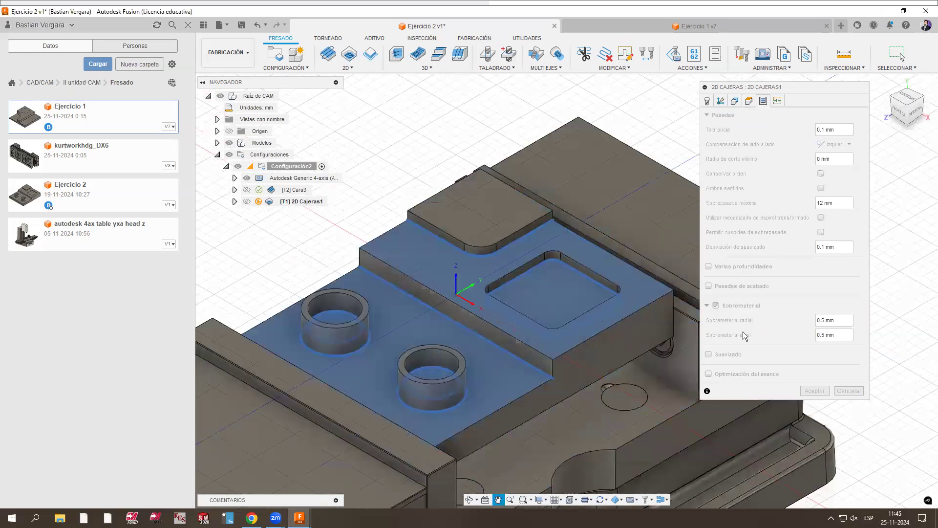
{"action": "middle_click_drag", "start_coordinate": [743, 334], "coordinate": [741, 331]}
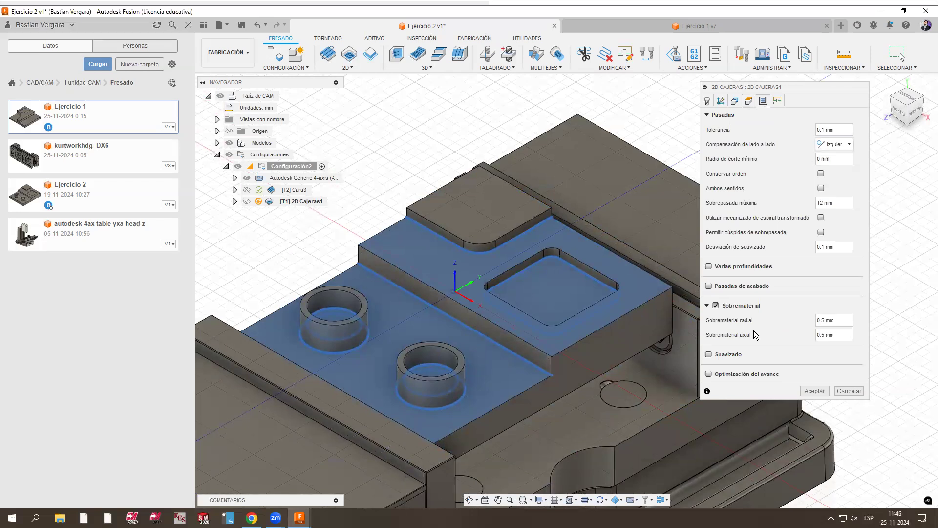
{"action": "scroll", "coordinate": [462, 378], "scroll_direction": "up", "scroll_amount": 5}
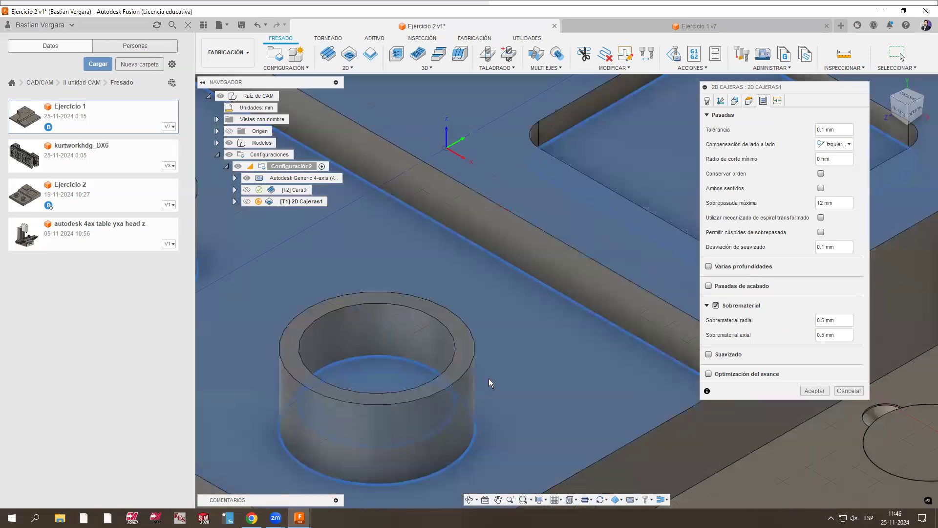
{"action": "scroll", "coordinate": [696, 364], "scroll_direction": "down", "scroll_amount": 5}
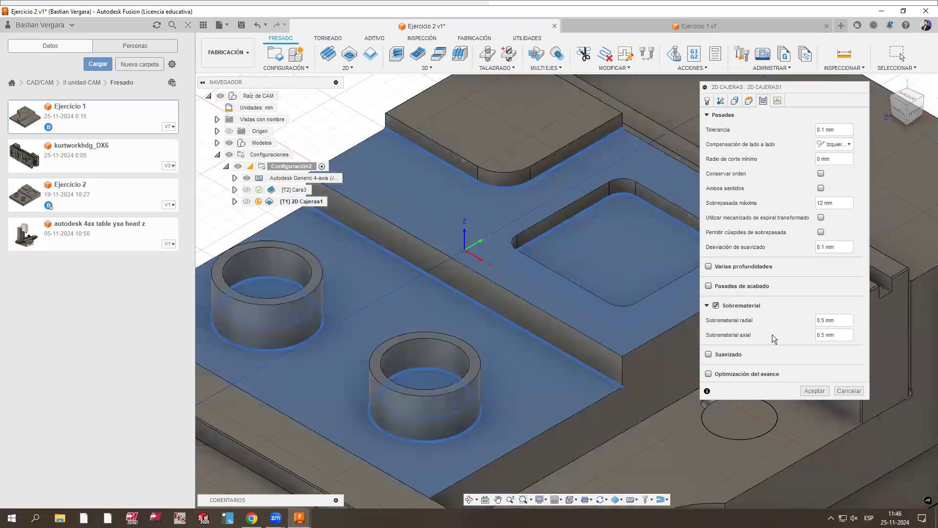
{"action": "left_click", "coordinate": [806, 337]}
{"action": "type", "text": "0"}
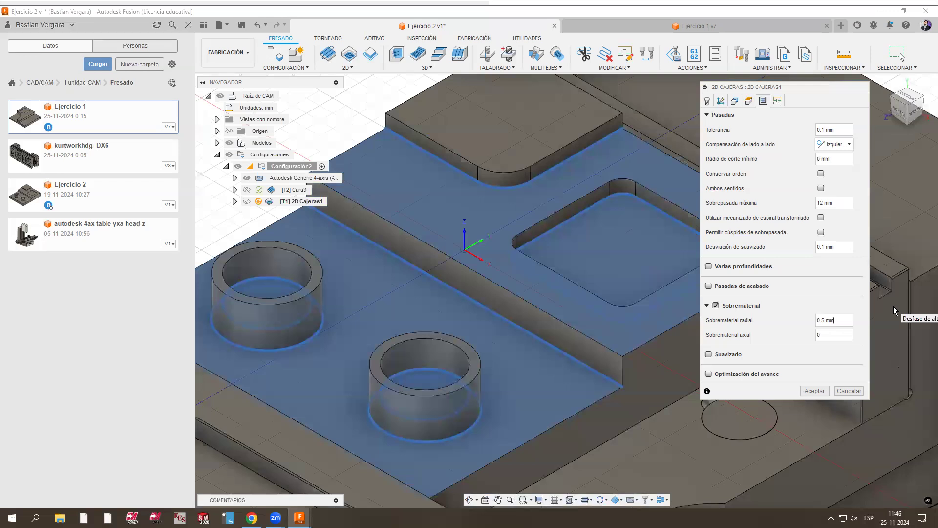
Step: Set the pocket operation's radial stock to leave to 0.1 mm and check the pocket and boss walls it affects
{"action": "key", "text": "BackSpace"}
{"action": "key", "text": "BackSpace"}
{"action": "key", "text": "BackSpace"}
{"action": "key", "text": "BackSpace"}
{"action": "key", "text": "BackSpace"}
{"action": "key", "text": "BackSpace"}
{"action": "type", "text": "0.1"}
{"action": "scroll", "coordinate": [614, 142], "scroll_direction": "up", "scroll_amount": 4}
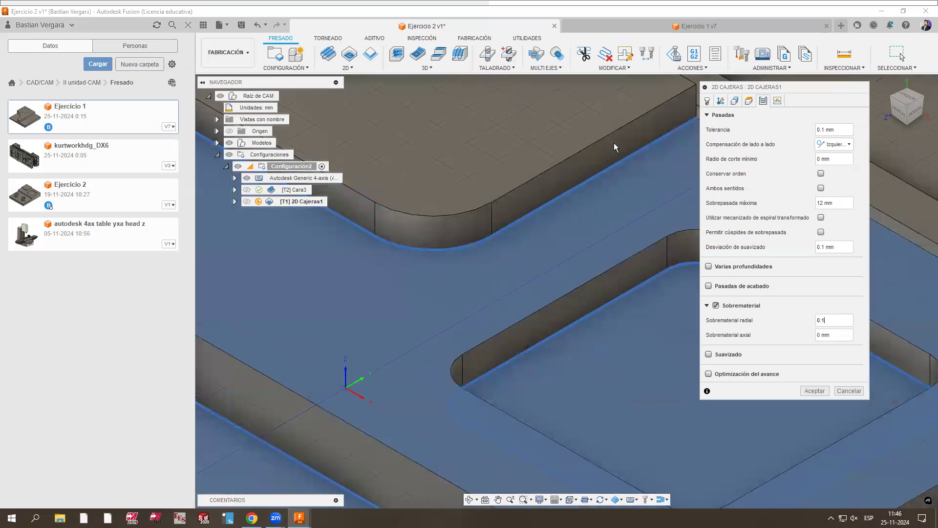
{"action": "scroll", "coordinate": [549, 190], "scroll_direction": "up", "scroll_amount": 2}
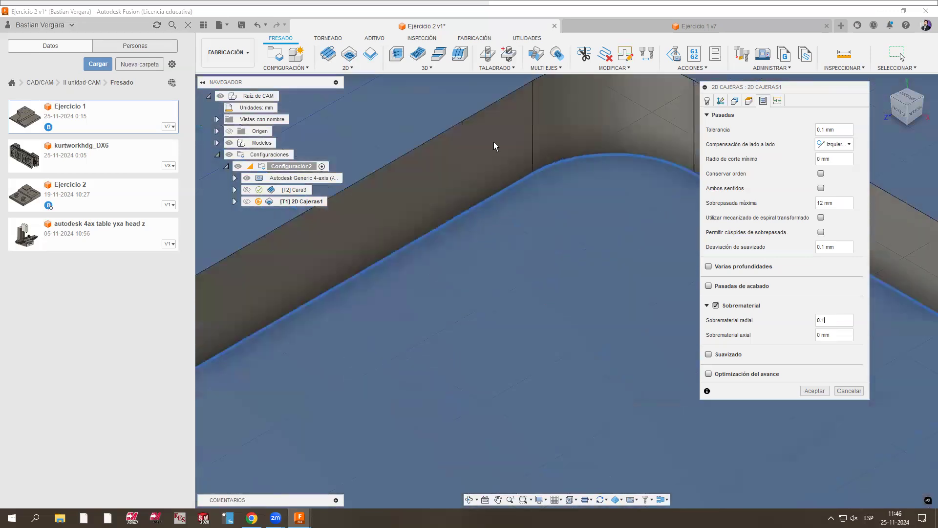
{"action": "scroll", "coordinate": [503, 148], "scroll_direction": "down", "scroll_amount": 5}
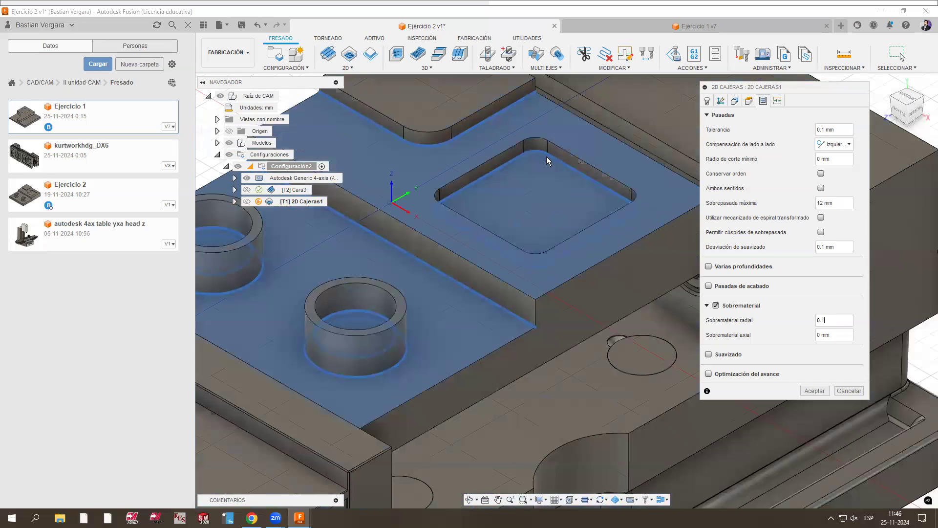
{"action": "scroll", "coordinate": [687, 275], "scroll_direction": "up", "scroll_amount": 3}
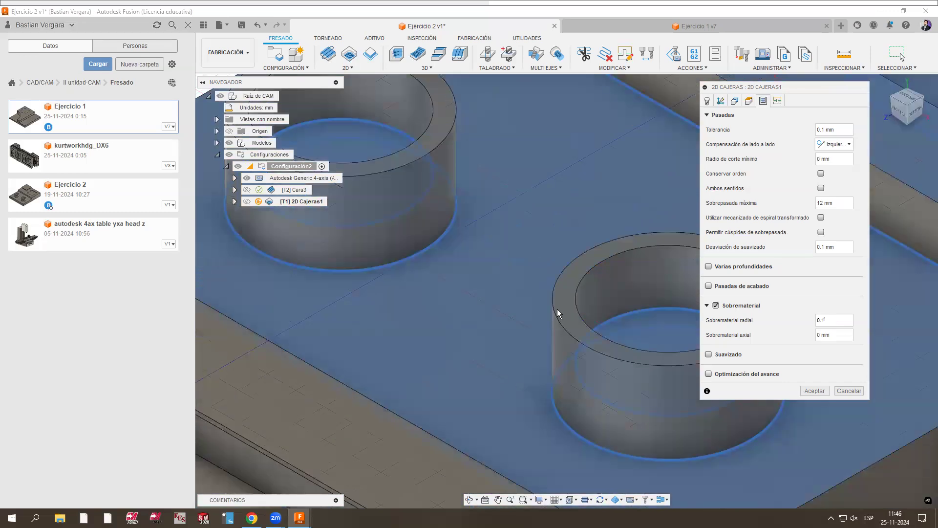
{"action": "scroll", "coordinate": [423, 325], "scroll_direction": "down", "scroll_amount": 2}
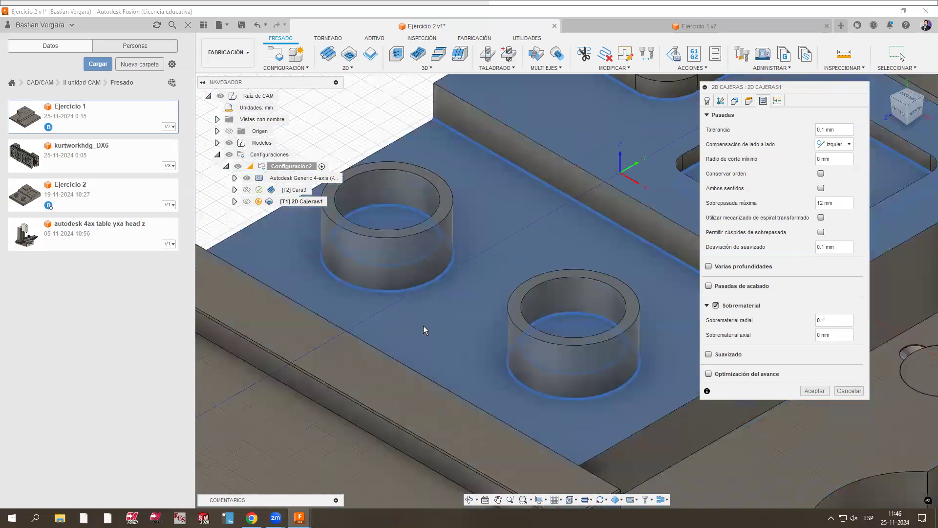
{"action": "scroll", "coordinate": [423, 326], "scroll_direction": "down", "scroll_amount": 1}
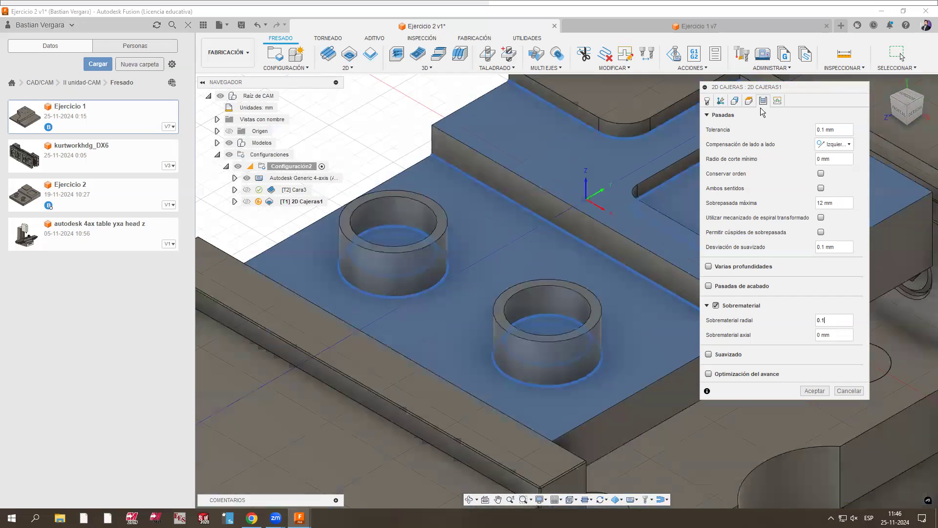
Step: Review the linking settings, keeping the Hélice ramp type, accept the 2D Cajeras operation, and inspect its generated toolpath
{"action": "scroll", "coordinate": [454, 283], "scroll_direction": "down", "scroll_amount": 5}
{"action": "left_click", "coordinate": [778, 100]}
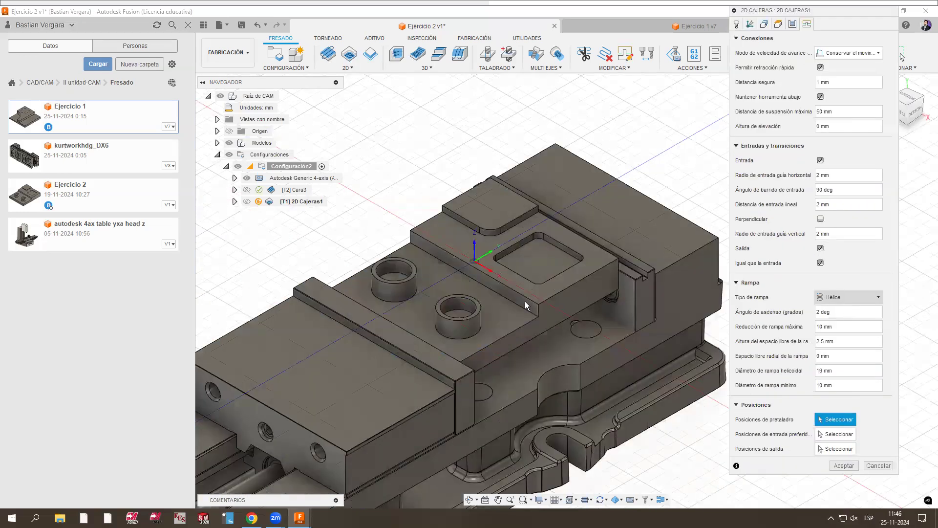
{"action": "scroll", "coordinate": [497, 239], "scroll_direction": "up", "scroll_amount": 2}
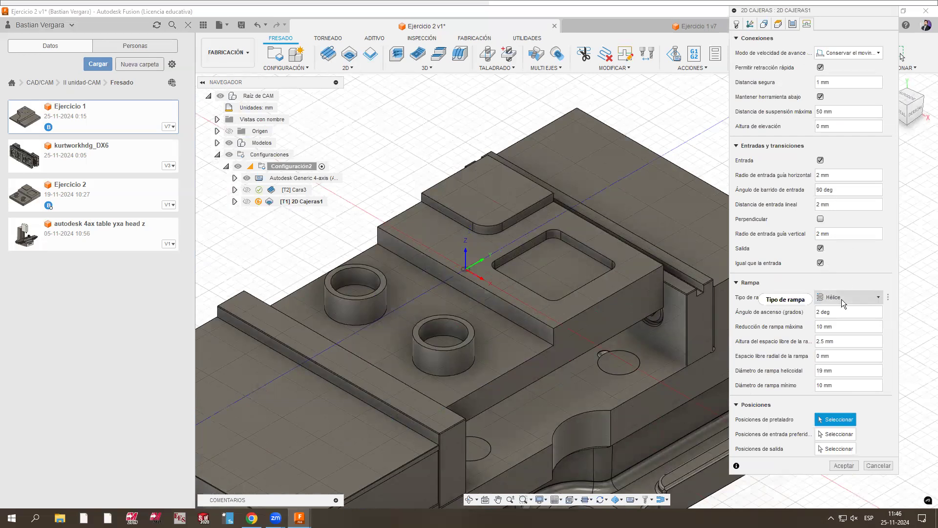
{"action": "mouse_move", "coordinate": [841, 299]}
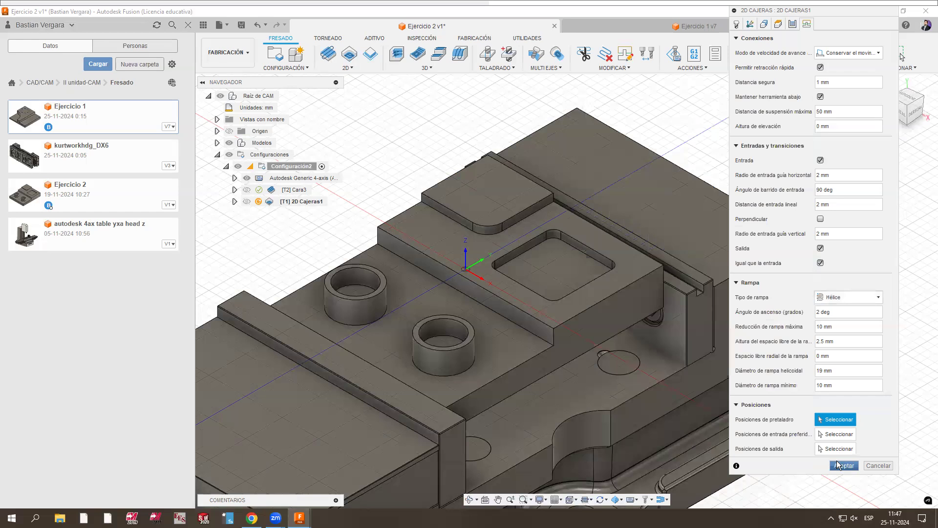
{"action": "left_click", "coordinate": [544, 287]}
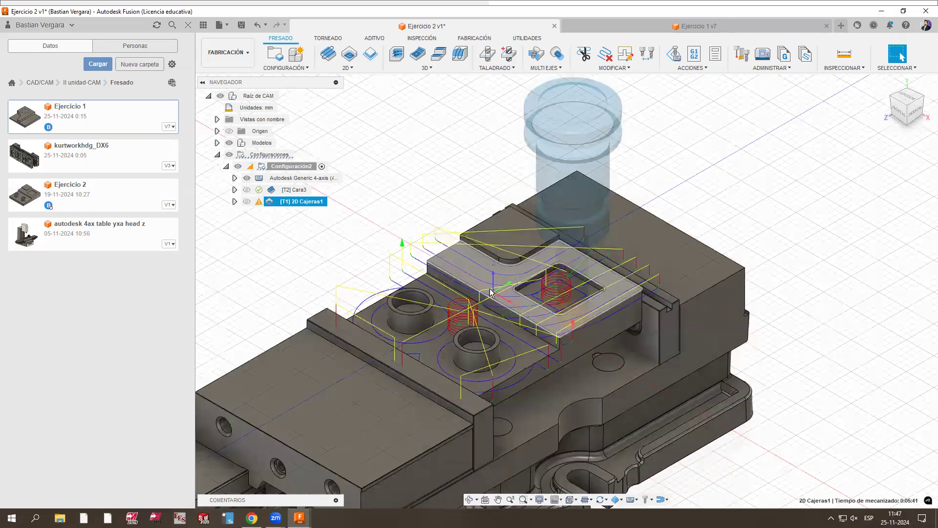
{"action": "scroll", "coordinate": [489, 293], "scroll_direction": "up", "scroll_amount": 3}
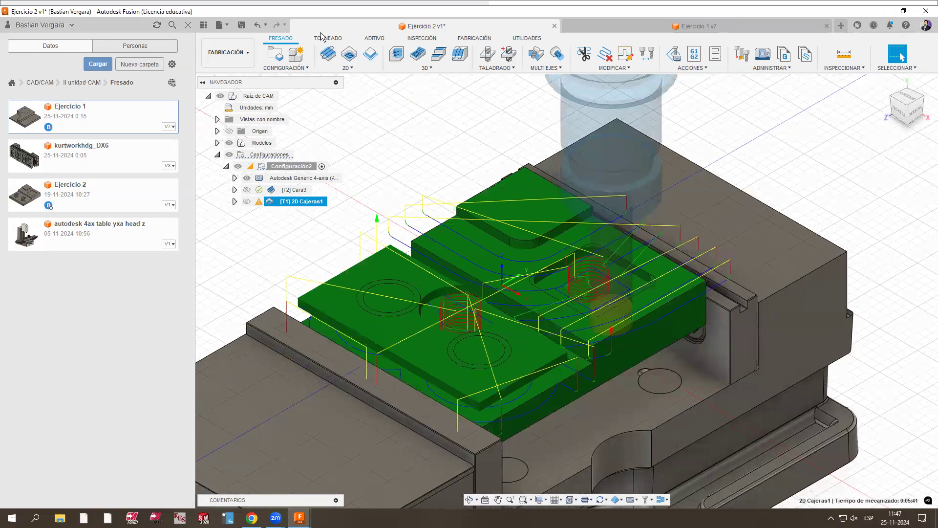
Step: Enable multiple depths with a 1.5 mm maximum roughing stepdown in the 2D Cajeras operation and regenerate it, ignoring the ramp clearance warning
{"action": "right_click", "coordinate": [305, 201]}
{"action": "left_click", "coordinate": [359, 7]}
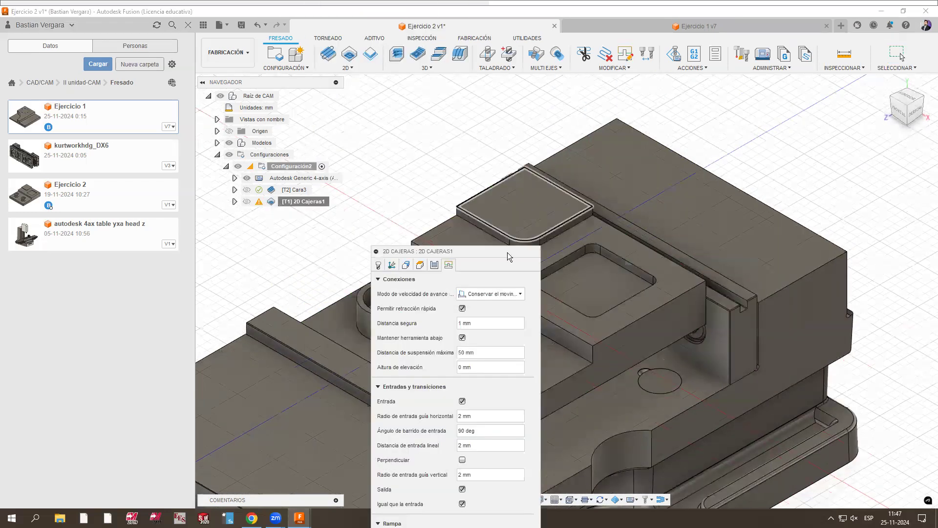
{"action": "left_click_drag", "start_coordinate": [770, 27], "coordinate": [792, 6]}
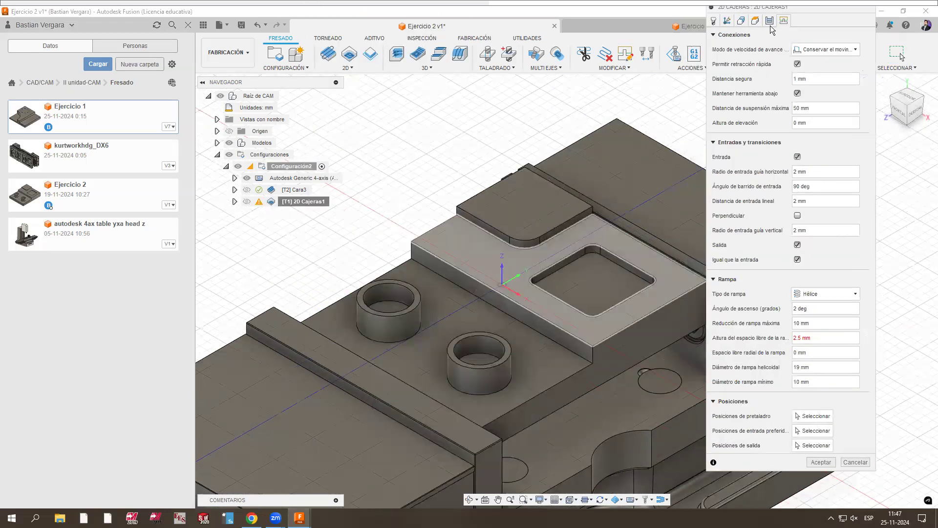
{"action": "left_click", "coordinate": [720, 187]}
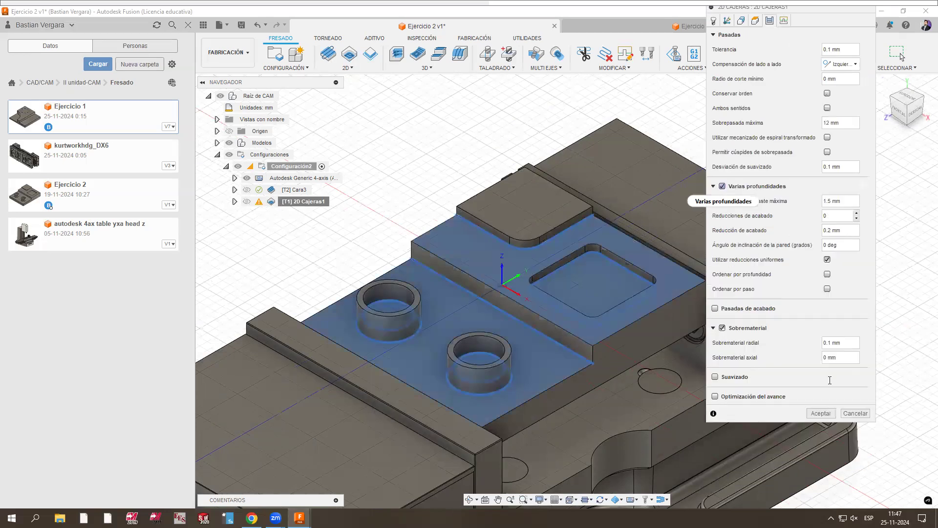
{"action": "key", "text": "Return"}
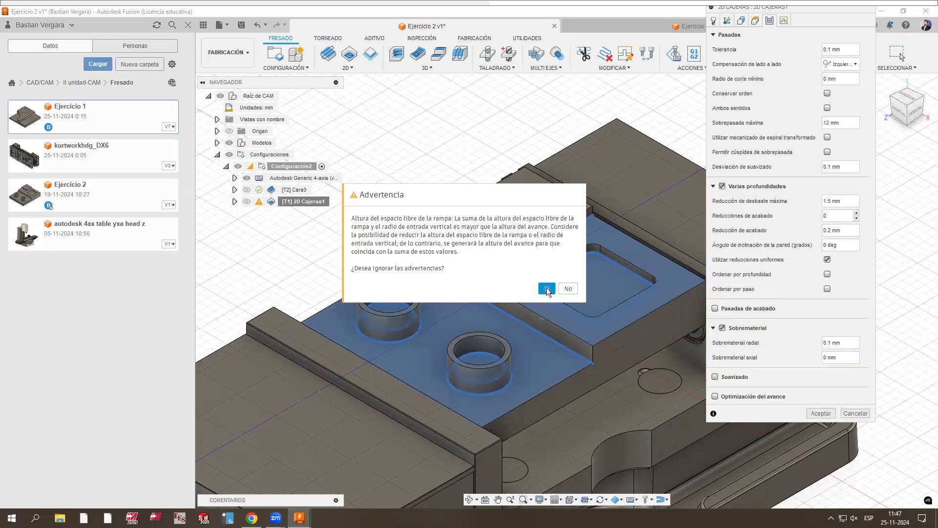
{"action": "left_click", "coordinate": [544, 287]}
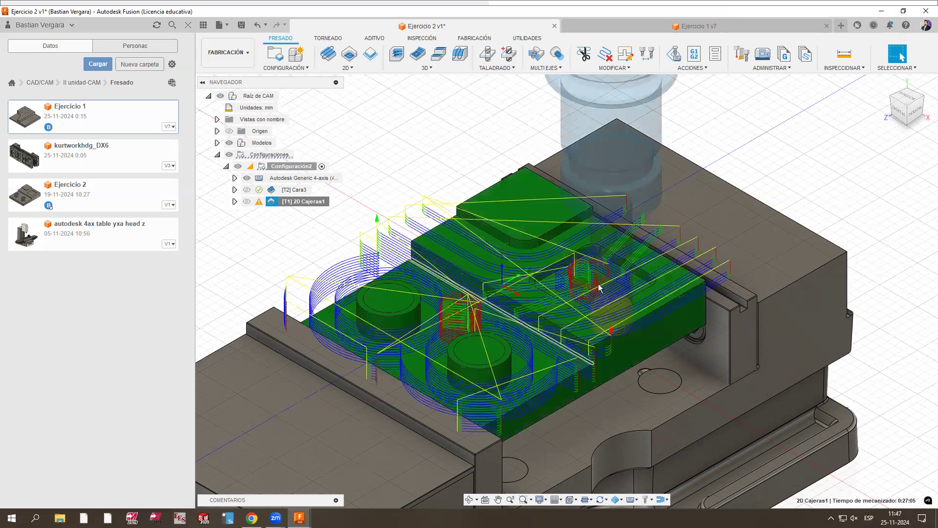
Step: Inspect the multi-level 2D Cajeras toolpath around the square pocket, the helical entries and the two round bosses
{"action": "scroll", "coordinate": [589, 256], "scroll_direction": "up", "scroll_amount": 3}
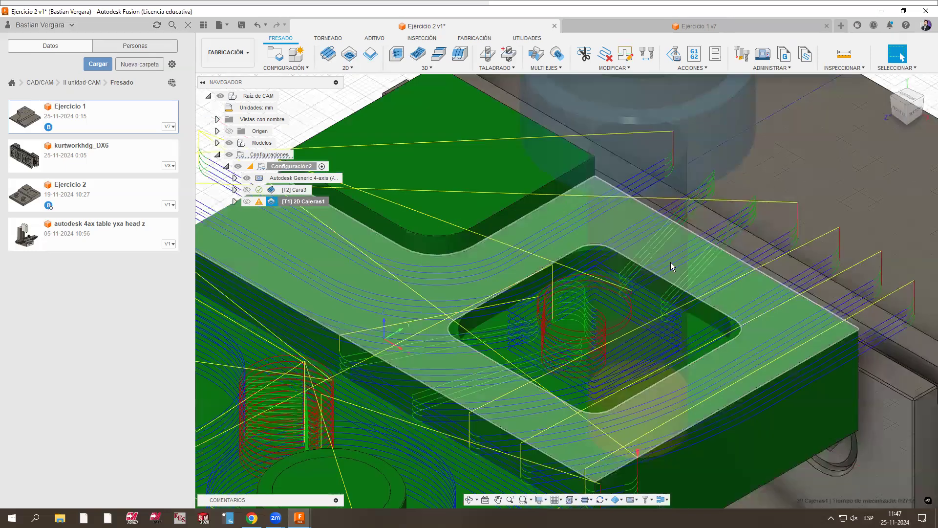
{"action": "scroll", "coordinate": [612, 221], "scroll_direction": "down", "scroll_amount": 3}
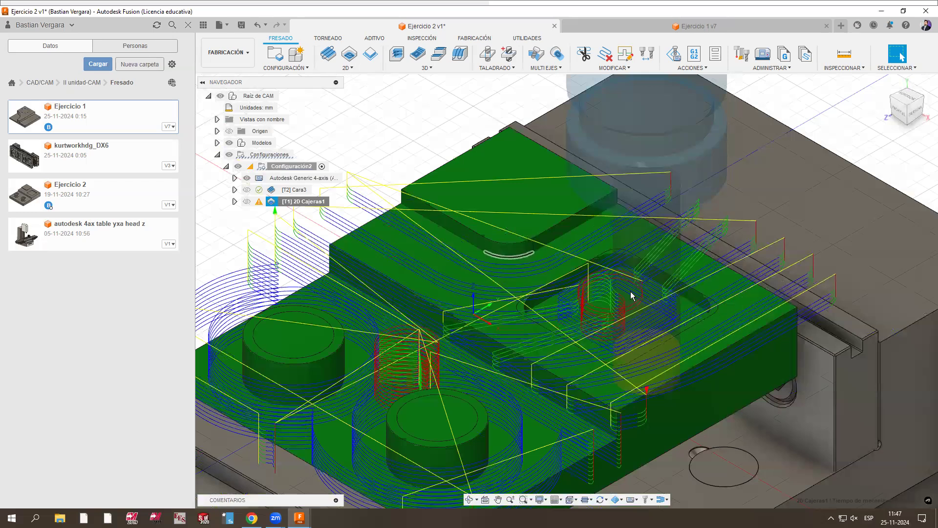
{"action": "scroll", "coordinate": [494, 381], "scroll_direction": "up", "scroll_amount": 5}
{"action": "scroll", "coordinate": [548, 381], "scroll_direction": "down", "scroll_amount": 3}
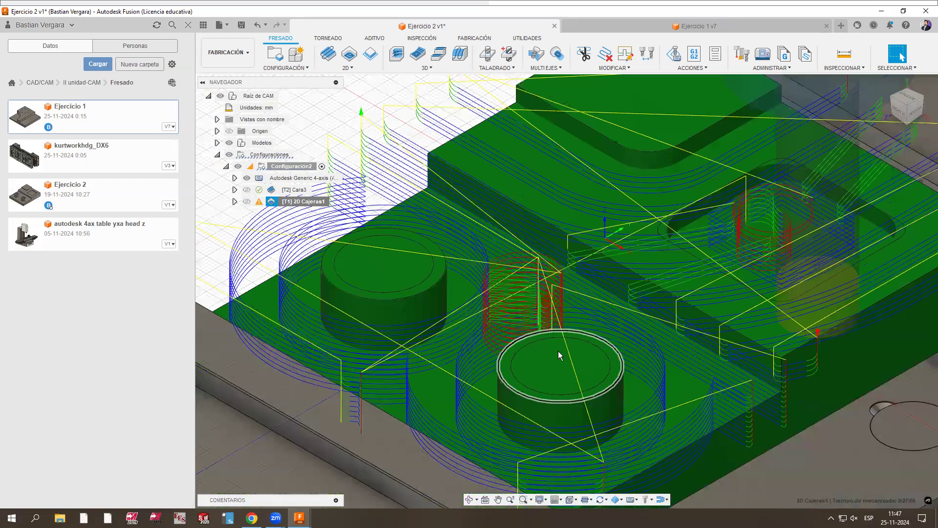
{"action": "scroll", "coordinate": [568, 321], "scroll_direction": "up", "scroll_amount": 2}
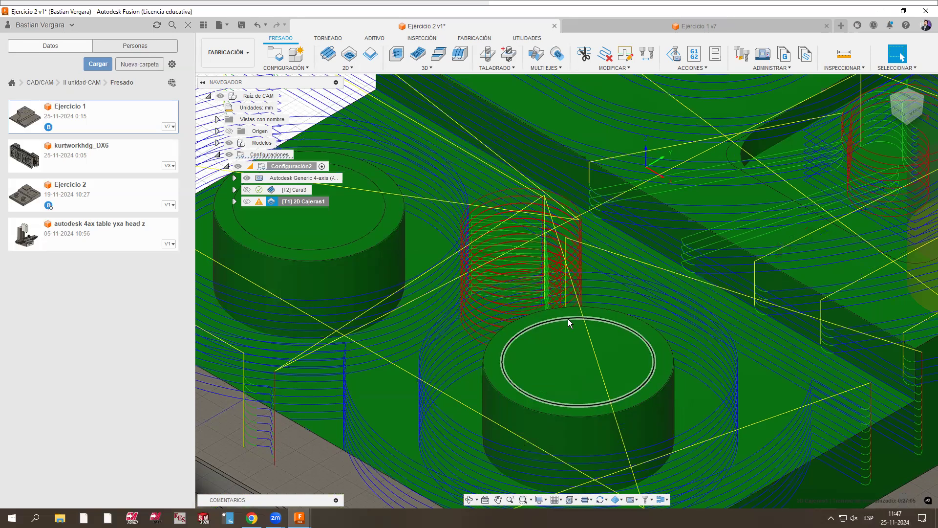
{"action": "scroll", "coordinate": [528, 242], "scroll_direction": "down", "scroll_amount": 2}
{"action": "scroll", "coordinate": [538, 352], "scroll_direction": "down", "scroll_amount": 2}
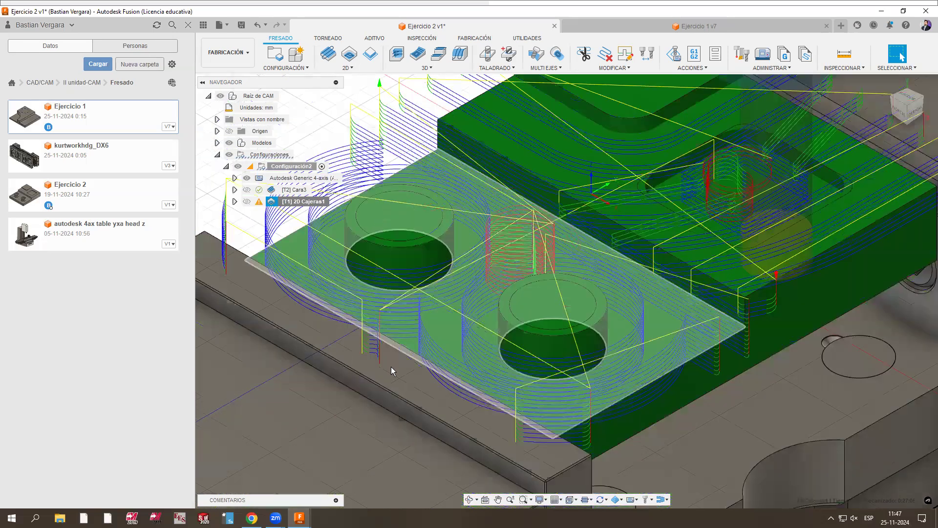
Step: Simulate the 2D Cajeras operation with stock shown and adjust the playback speed to watch the cutting
{"action": "scroll", "coordinate": [363, 349], "scroll_direction": "down", "scroll_amount": 5}
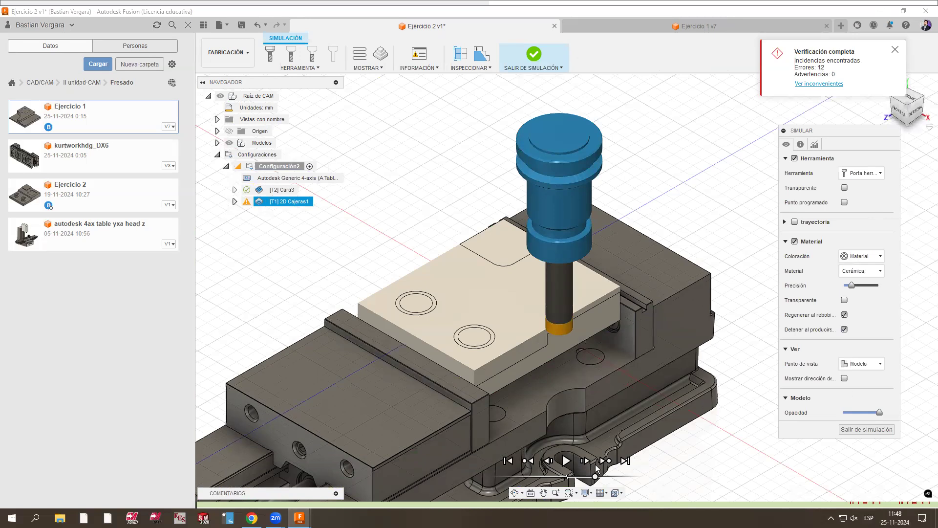
{"action": "mouse_move", "coordinate": [595, 476]}
{"action": "left_mouse_down"}
{"action": "mouse_move", "coordinate": [580, 476]}
{"action": "mouse_move", "coordinate": [595, 474]}
{"action": "left_mouse_up"}
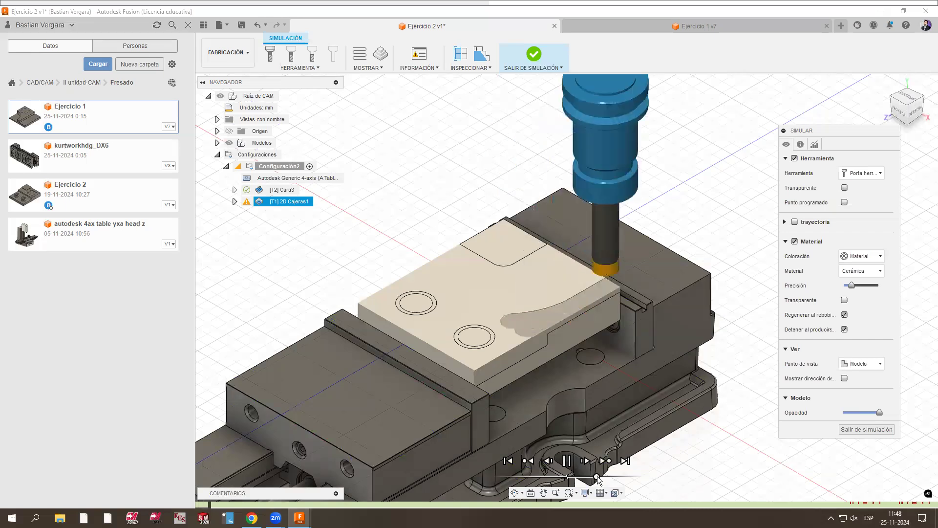
Step: Review the 2D Cajeras1 simulation's position data and machining statistics while adjusting the playback speed
{"action": "left_click", "coordinate": [800, 144]}
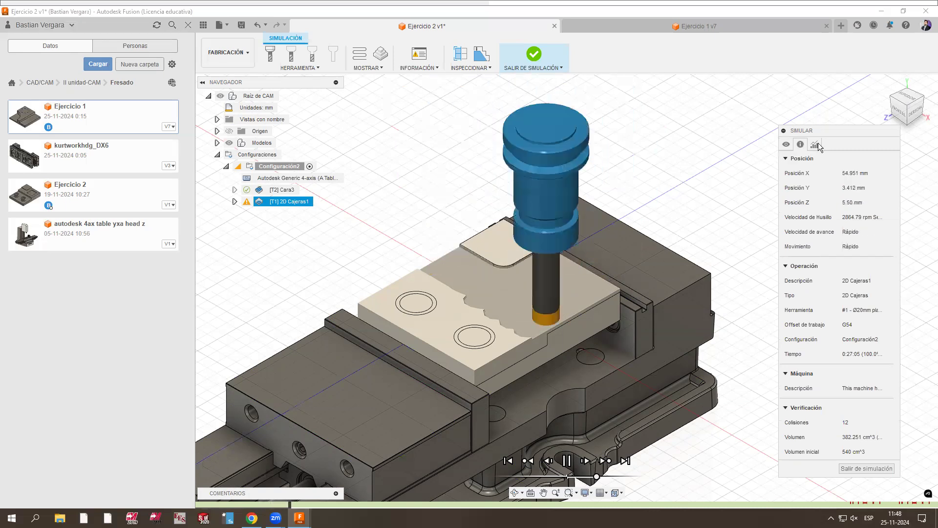
{"action": "left_click", "coordinate": [816, 144]}
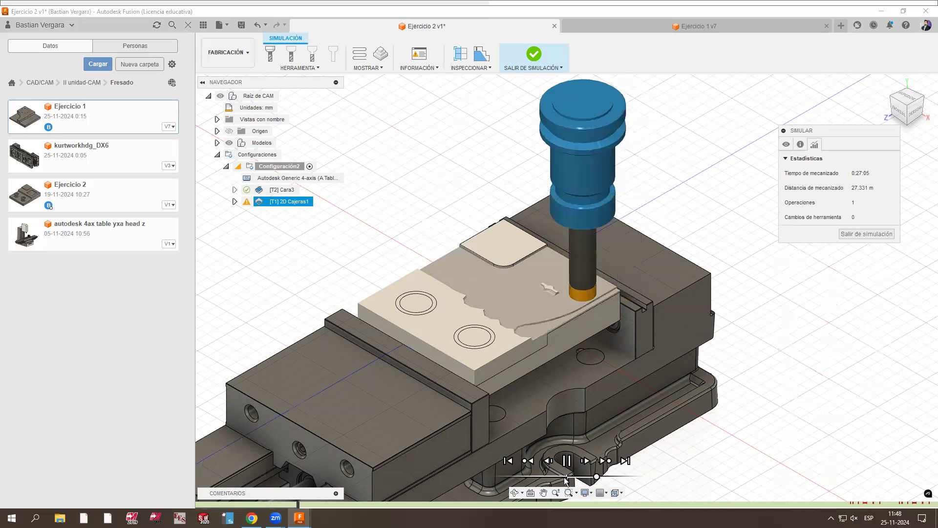
{"action": "left_click", "coordinate": [609, 476]}
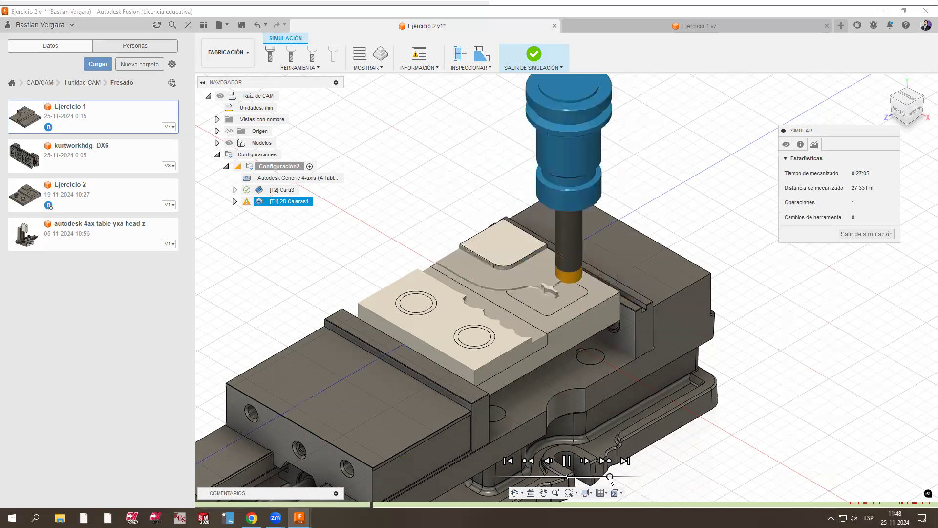
{"action": "left_click", "coordinate": [598, 477]}
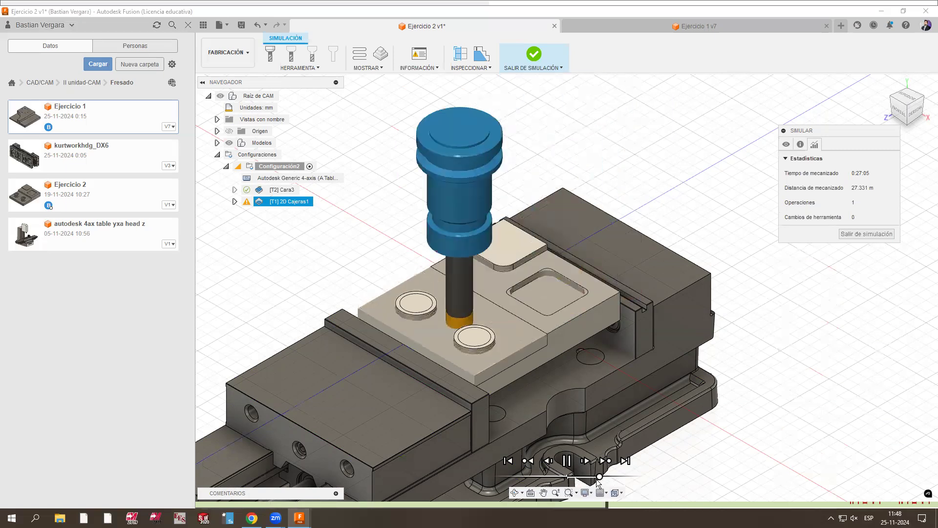
Step: Examine the machined side wall around the raised block's rounded corner and the nearby square pocket for leftover material
{"action": "scroll", "coordinate": [548, 298], "scroll_direction": "up", "scroll_amount": 3}
{"action": "scroll", "coordinate": [465, 228], "scroll_direction": "up", "scroll_amount": 2}
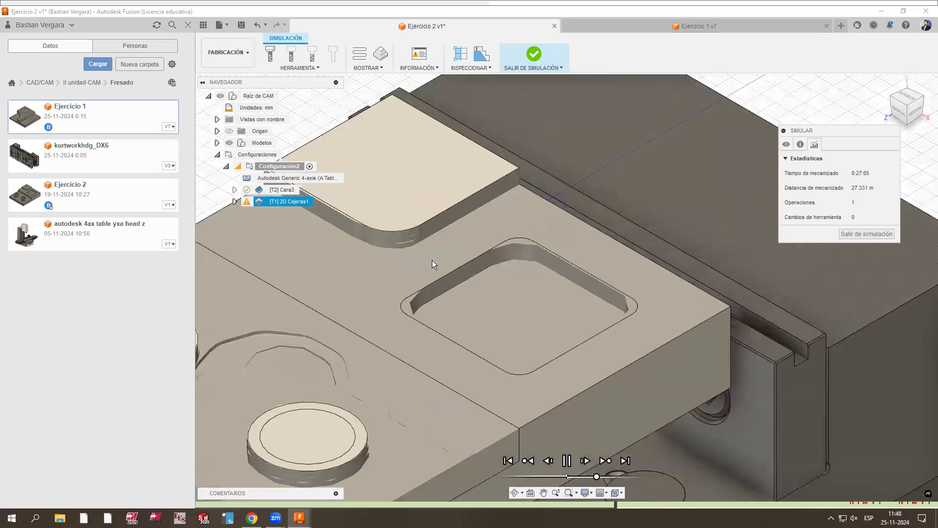
{"action": "scroll", "coordinate": [372, 276], "scroll_direction": "down", "scroll_amount": 3}
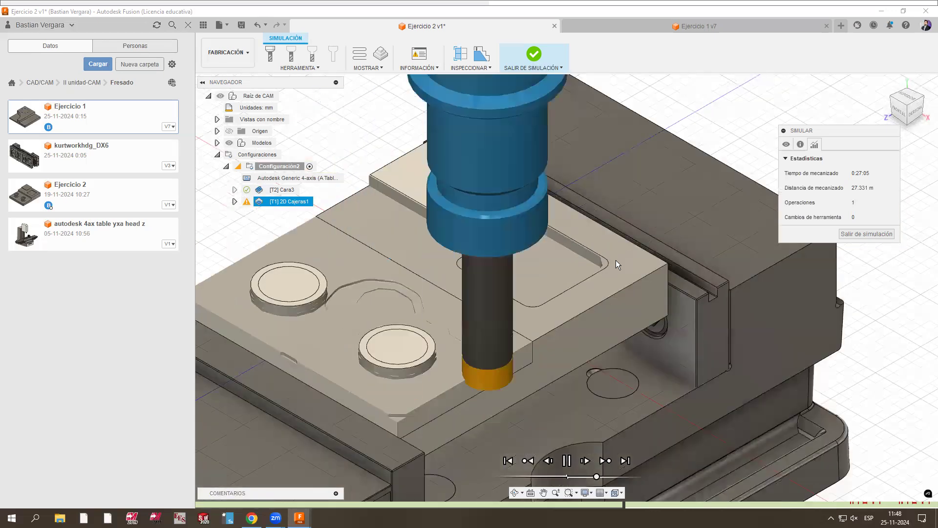
{"action": "scroll", "coordinate": [496, 229], "scroll_direction": "up", "scroll_amount": 2}
{"action": "scroll", "coordinate": [452, 237], "scroll_direction": "up", "scroll_amount": 4}
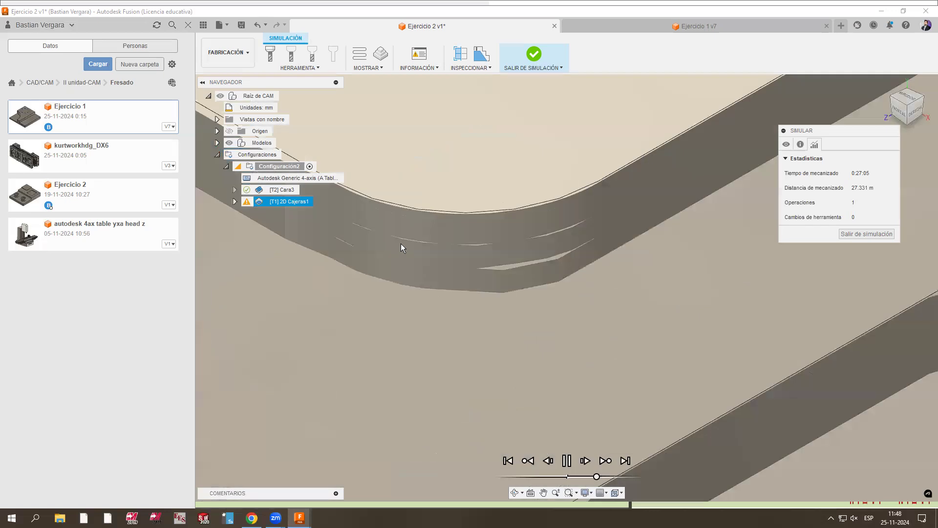
{"action": "scroll", "coordinate": [588, 288], "scroll_direction": "up", "scroll_amount": 1}
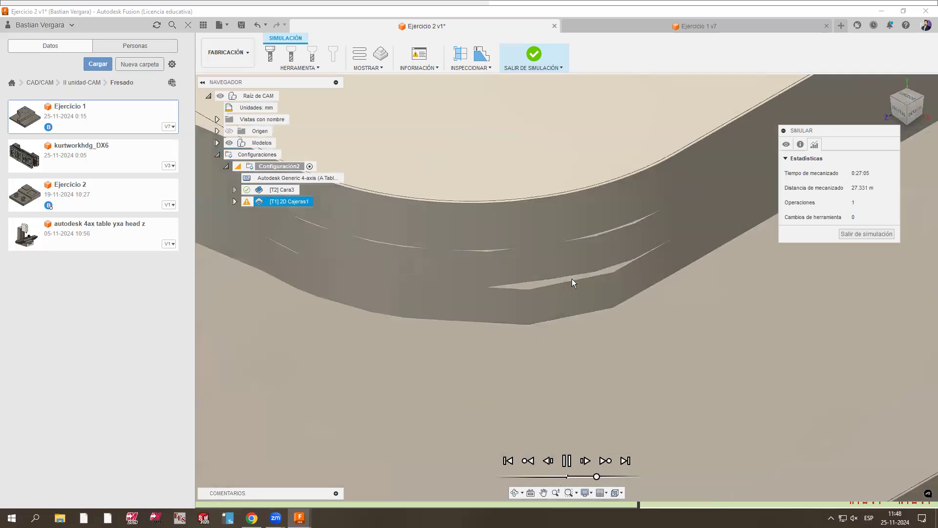
{"action": "scroll", "coordinate": [654, 341], "scroll_direction": "down", "scroll_amount": 1}
{"action": "scroll", "coordinate": [606, 342], "scroll_direction": "down", "scroll_amount": 5}
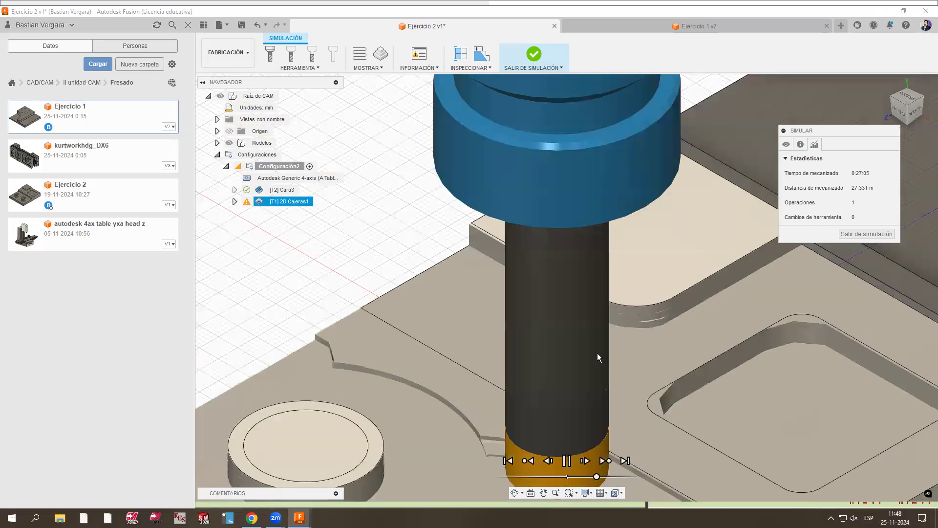
{"action": "scroll", "coordinate": [552, 396], "scroll_direction": "down", "scroll_amount": 2}
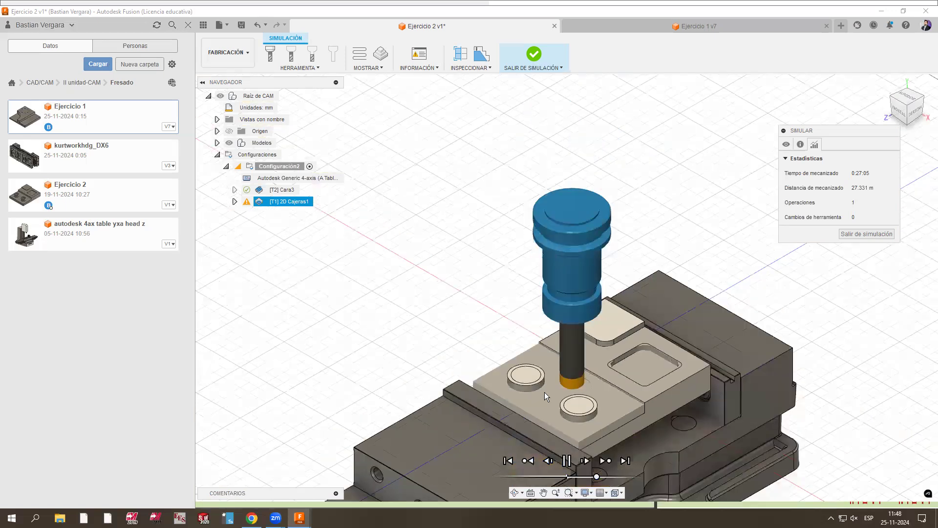
Step: Examine the side walls of the round bosses for leftover material marks during the simulation
{"action": "scroll", "coordinate": [553, 388], "scroll_direction": "down", "scroll_amount": 2}
{"action": "scroll", "coordinate": [553, 386], "scroll_direction": "up", "scroll_amount": 4}
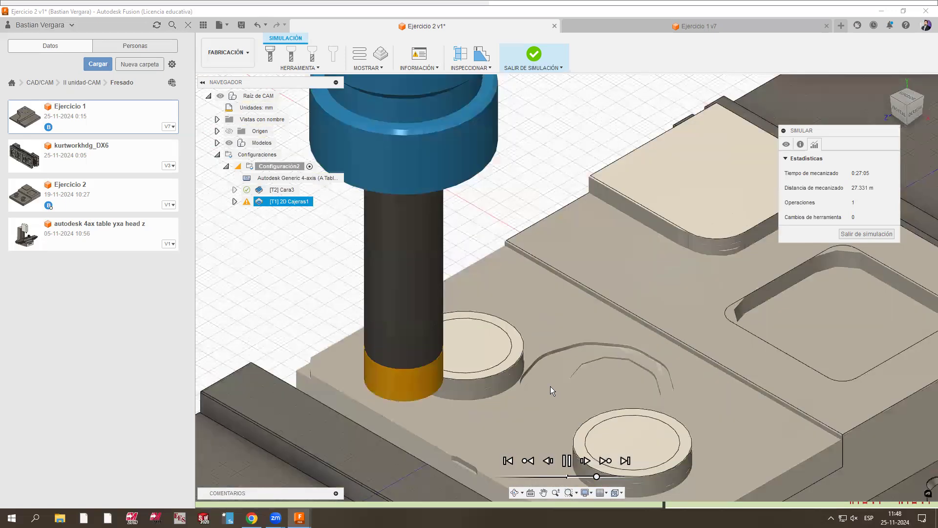
{"action": "scroll", "coordinate": [418, 364], "scroll_direction": "up", "scroll_amount": 3}
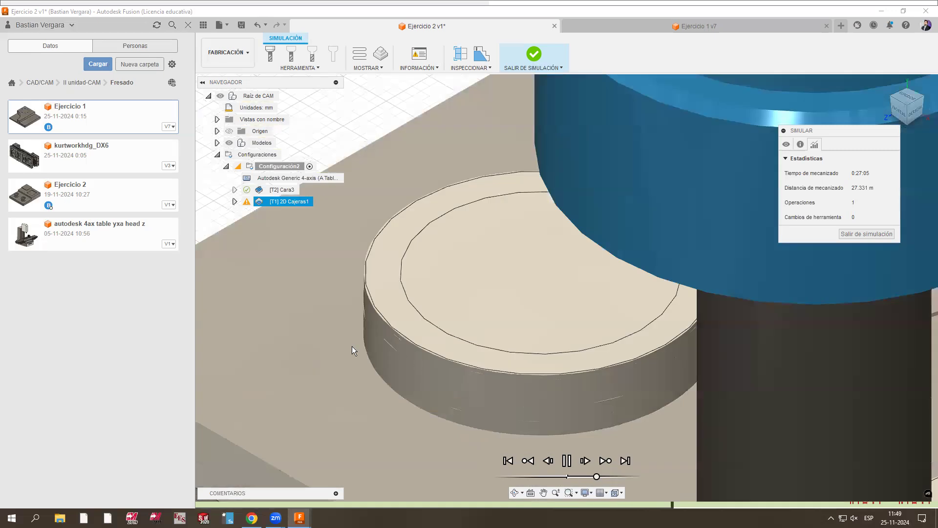
{"action": "scroll", "coordinate": [426, 314], "scroll_direction": "up", "scroll_amount": 5}
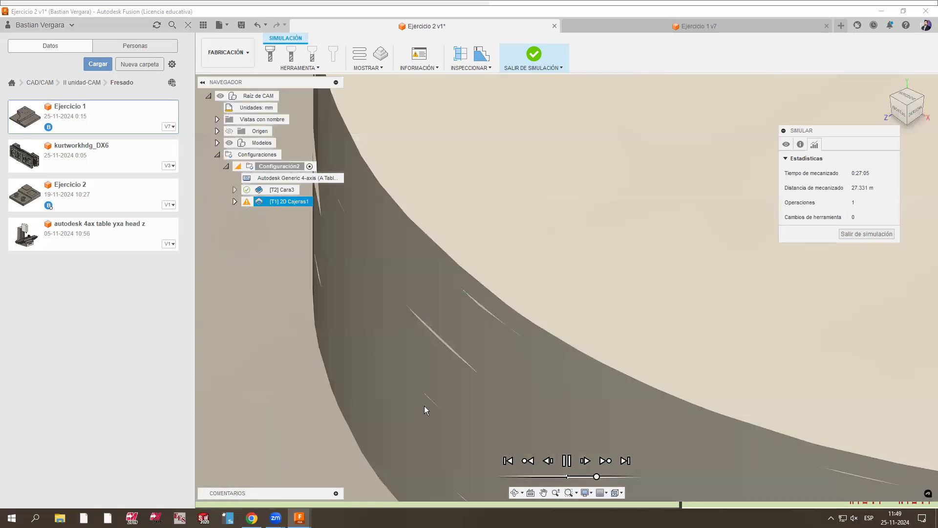
{"action": "scroll", "coordinate": [417, 359], "scroll_direction": "down", "scroll_amount": 8}
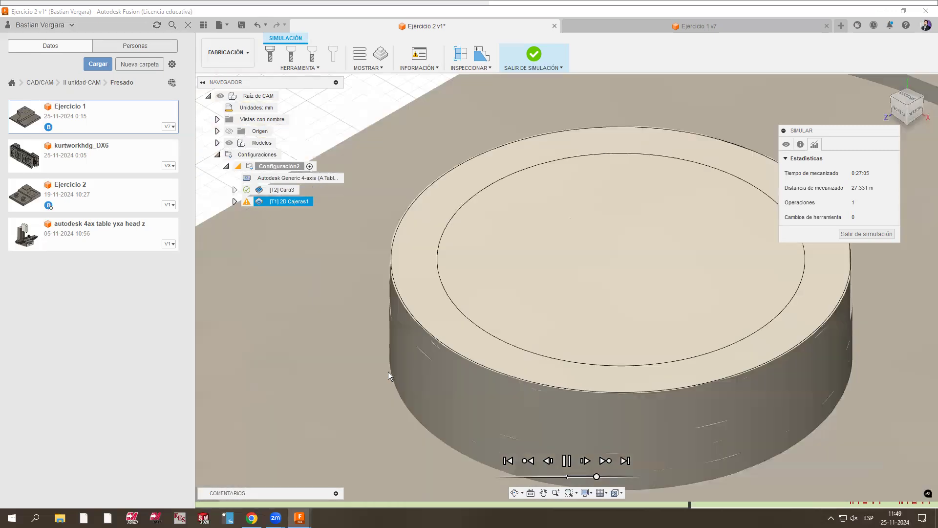
{"action": "scroll", "coordinate": [388, 372], "scroll_direction": "down", "scroll_amount": 3}
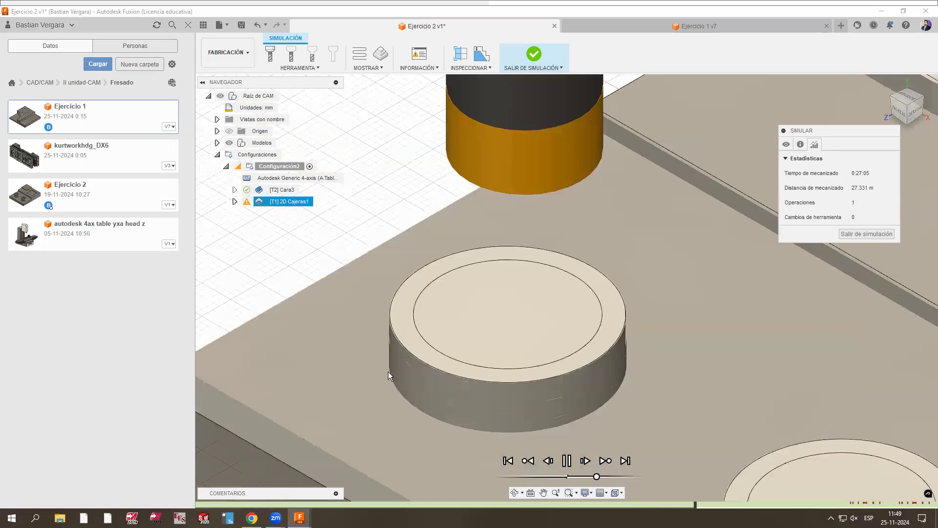
{"action": "scroll", "coordinate": [672, 296], "scroll_direction": "down", "scroll_amount": 5}
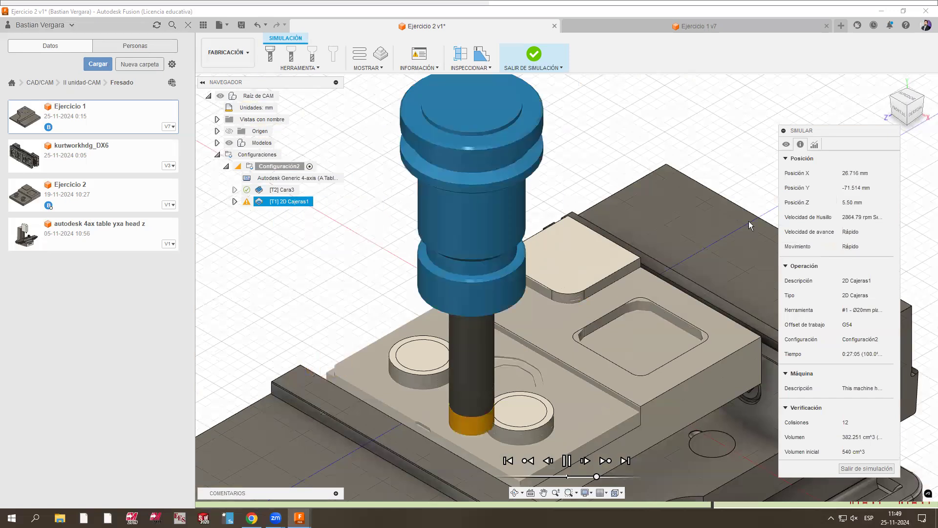
Step: Follow the tool's movement over the part and vise, and check the simulation's stop-on-collision option
{"action": "scroll", "coordinate": [584, 204], "scroll_direction": "down", "scroll_amount": 3}
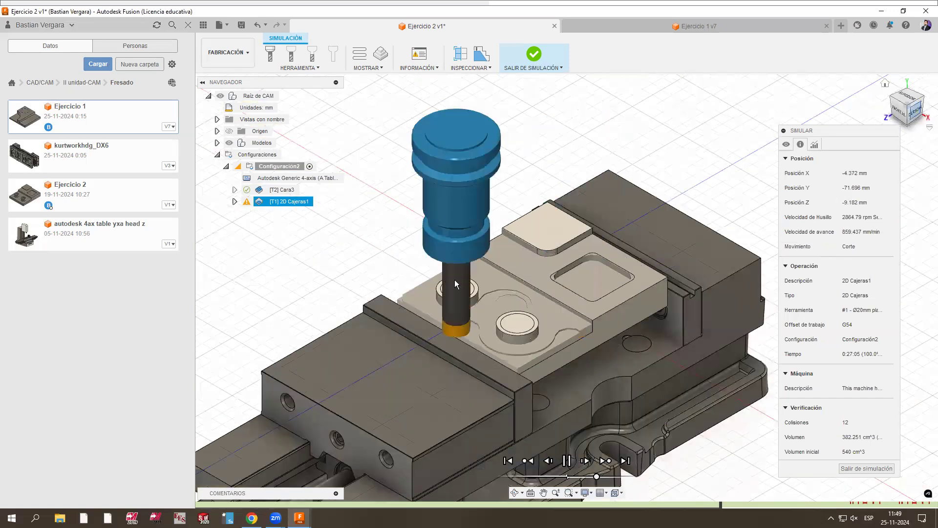
{"action": "scroll", "coordinate": [459, 291], "scroll_direction": "up", "scroll_amount": 3}
{"action": "scroll", "coordinate": [492, 292], "scroll_direction": "up", "scroll_amount": 3}
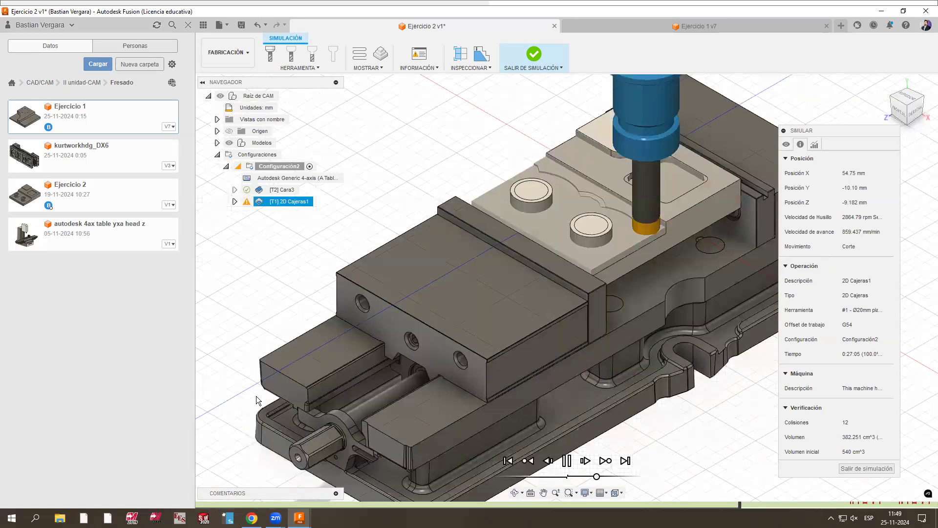
{"action": "middle_click_drag", "start_coordinate": [536, 285], "coordinate": [377, 341]}
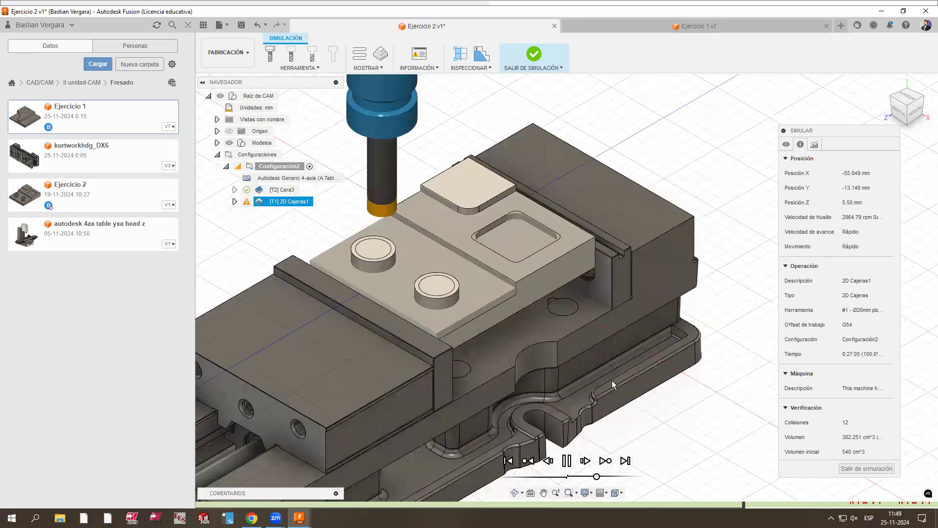
{"action": "scroll", "coordinate": [512, 340], "scroll_direction": "up", "scroll_amount": 2}
{"action": "middle_click_drag", "start_coordinate": [512, 341], "coordinate": [614, 356]}
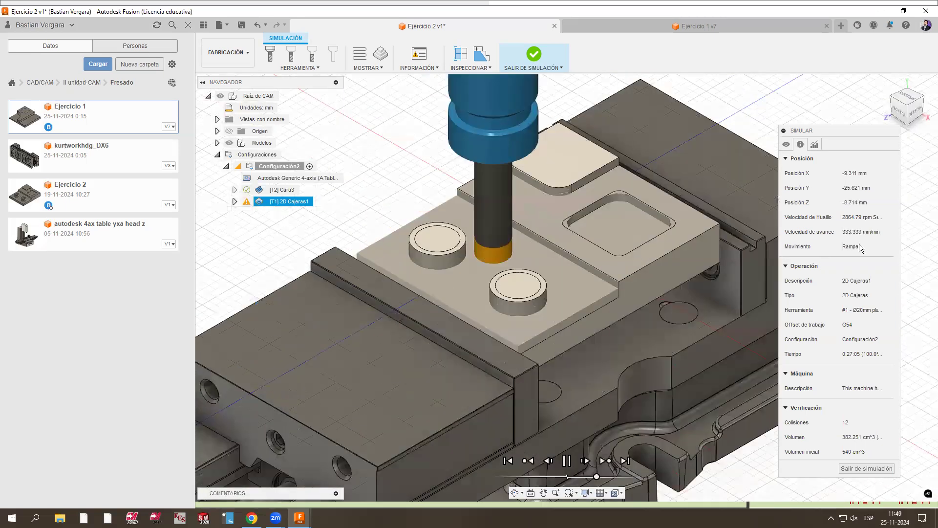
{"action": "left_click", "coordinate": [786, 145]}
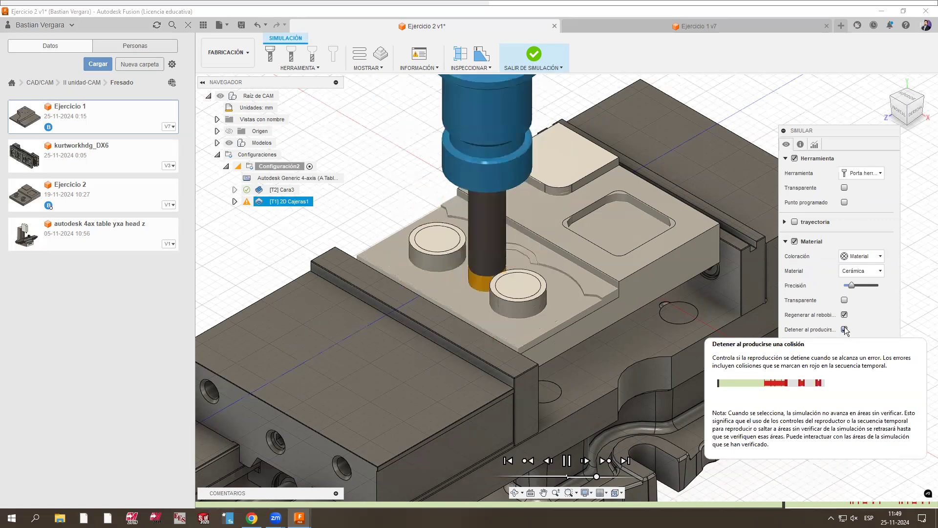
{"action": "left_click", "coordinate": [845, 329]}
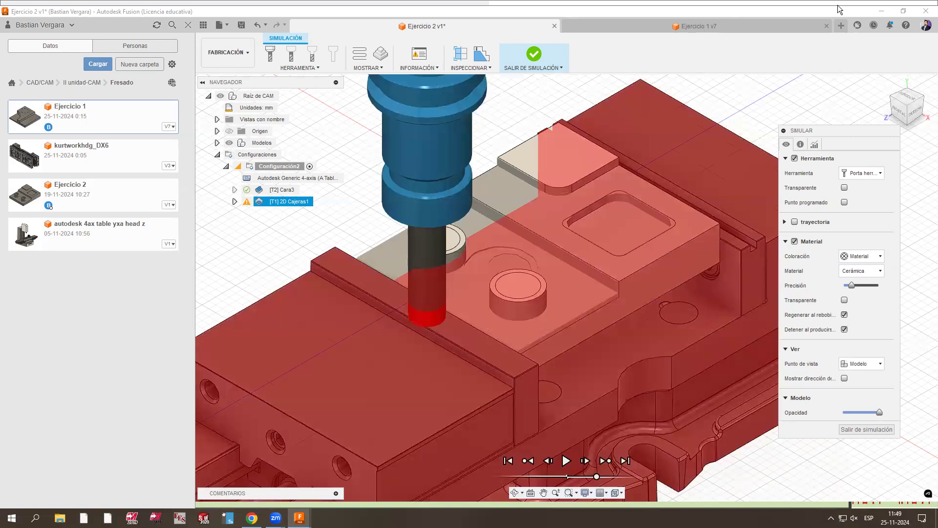
Step: Inspect the collision between the cutter and the vise jaw from the right side view, and exit the simulation
{"action": "left_click", "coordinate": [800, 144]}
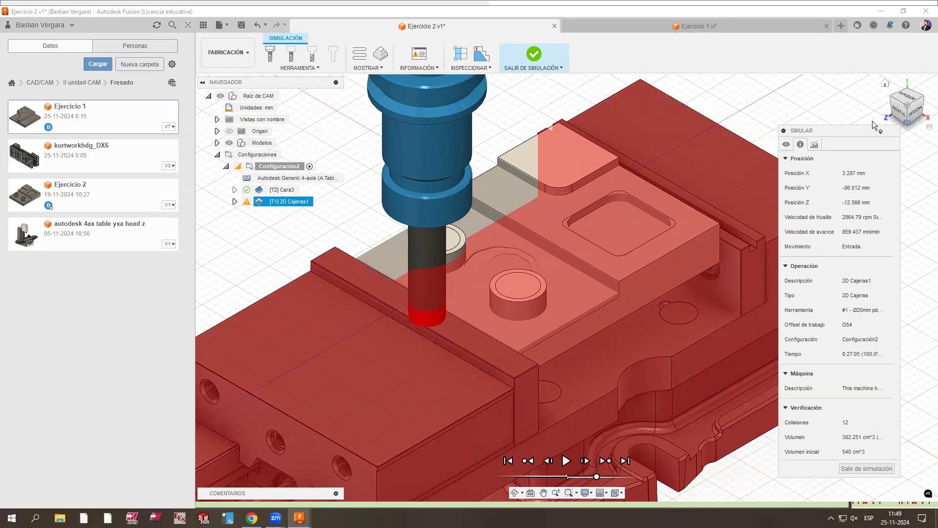
{"action": "scroll", "coordinate": [354, 253], "scroll_direction": "up", "scroll_amount": 5}
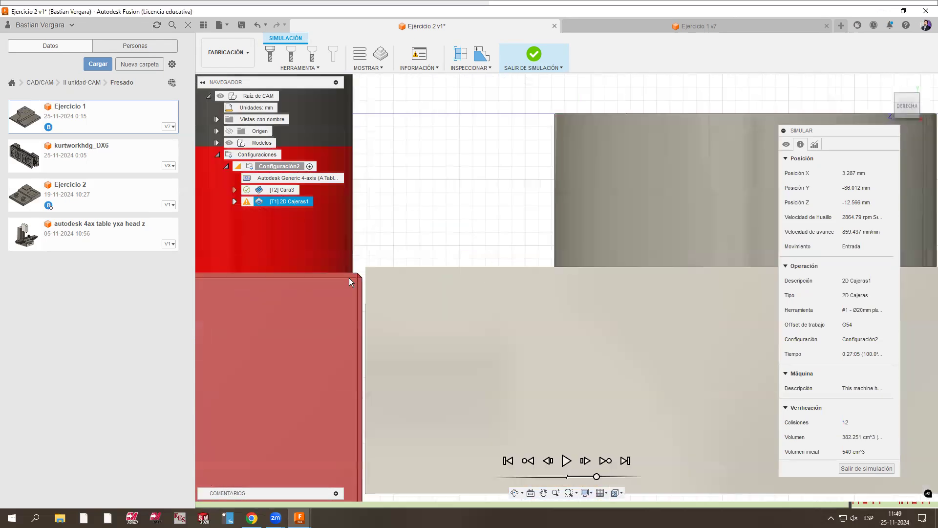
{"action": "scroll", "coordinate": [332, 258], "scroll_direction": "up", "scroll_amount": 2}
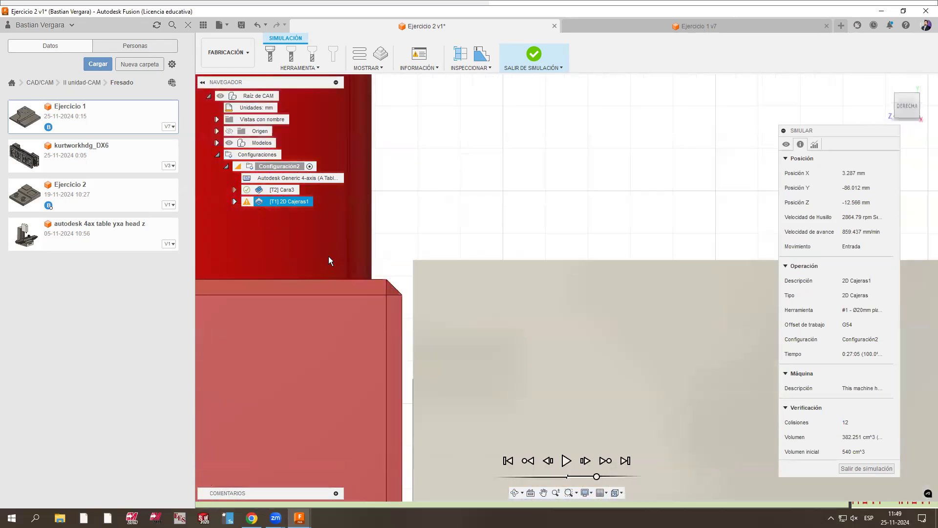
{"action": "scroll", "coordinate": [485, 243], "scroll_direction": "down", "scroll_amount": 2}
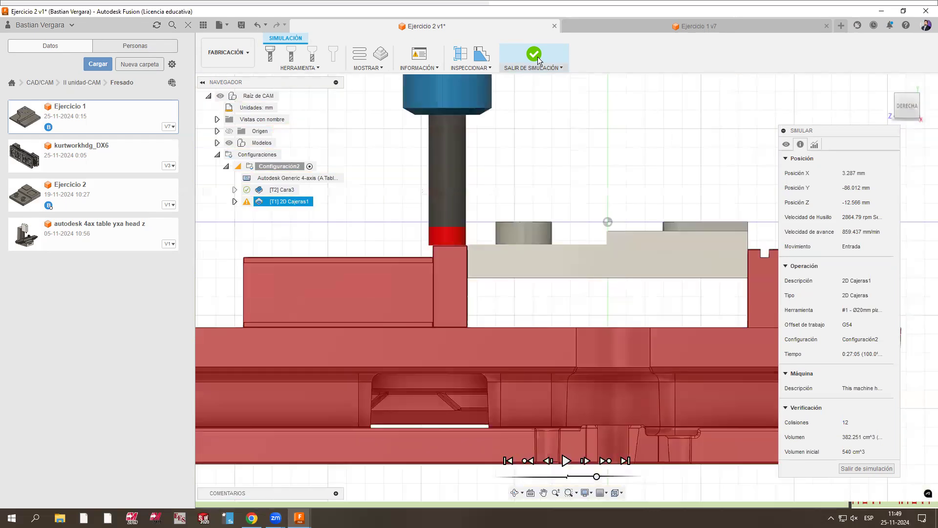
{"action": "left_click", "coordinate": [537, 57]}
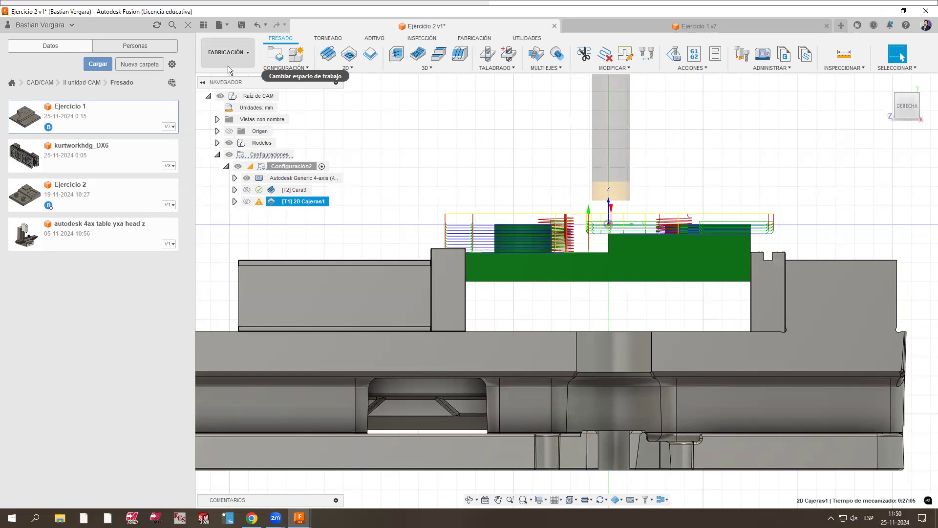
Step: In the Design workspace, edit the vise's rigid joint with a Y offset of 8 mm and check the jaw clearance below the part
{"action": "left_click", "coordinate": [225, 62]}
{"action": "scroll", "coordinate": [366, 207], "scroll_direction": "down", "scroll_amount": 3}
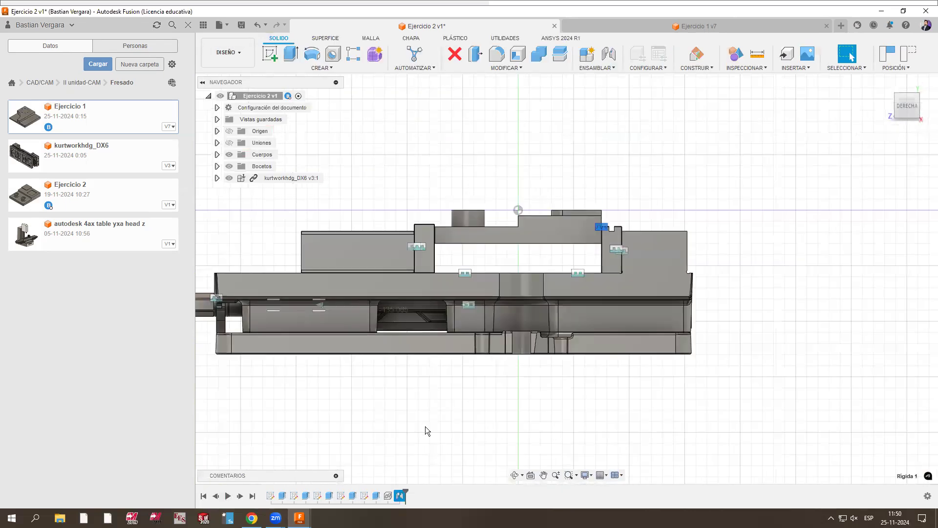
{"action": "scroll", "coordinate": [611, 251], "scroll_direction": "up", "scroll_amount": 4}
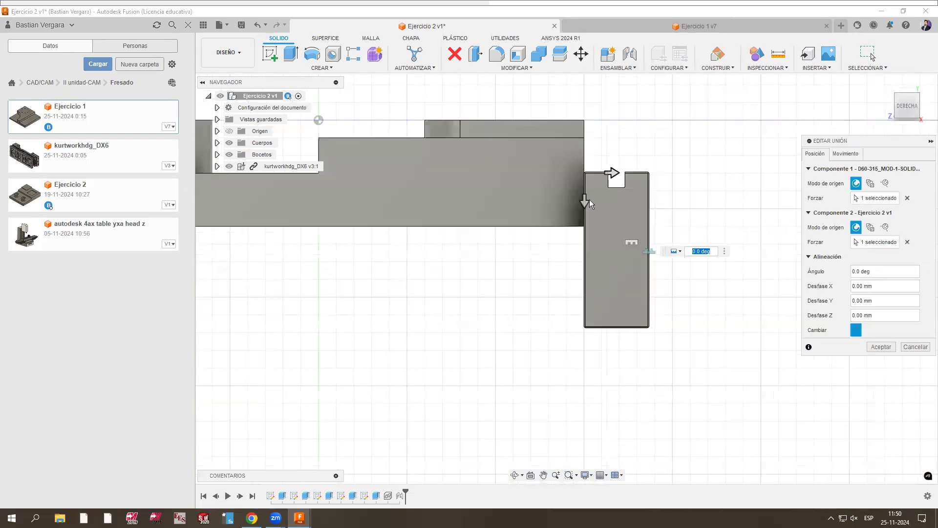
{"action": "left_click_drag", "start_coordinate": [580, 193], "coordinate": [581, 224]}
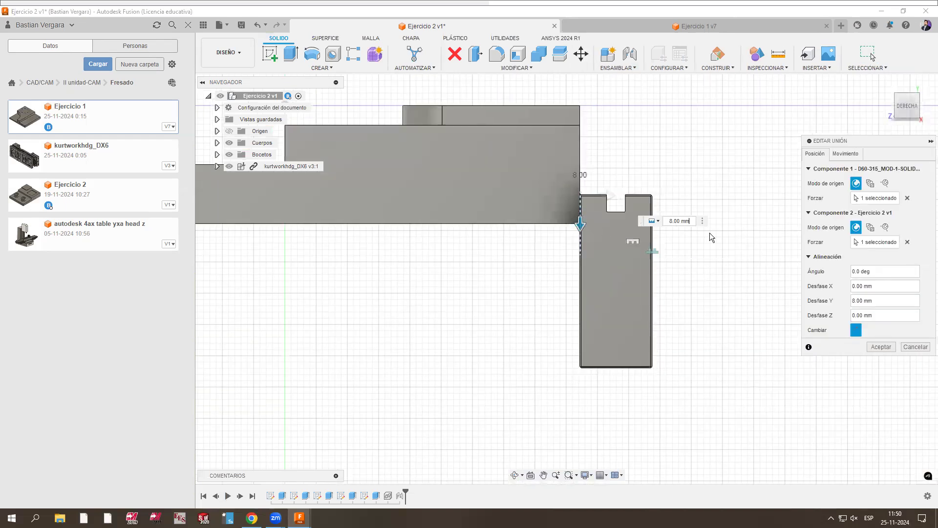
{"action": "left_click", "coordinate": [888, 348]}
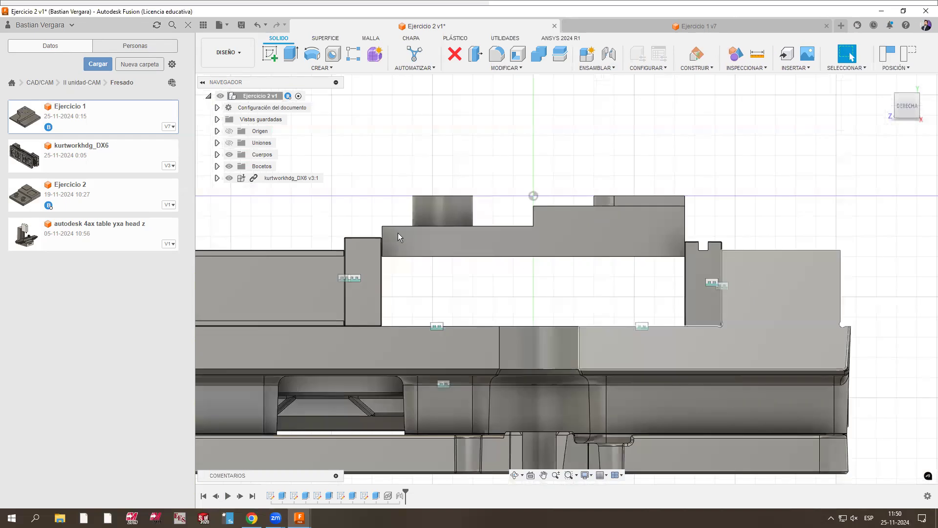
{"action": "scroll", "coordinate": [371, 236], "scroll_direction": "up", "scroll_amount": 4}
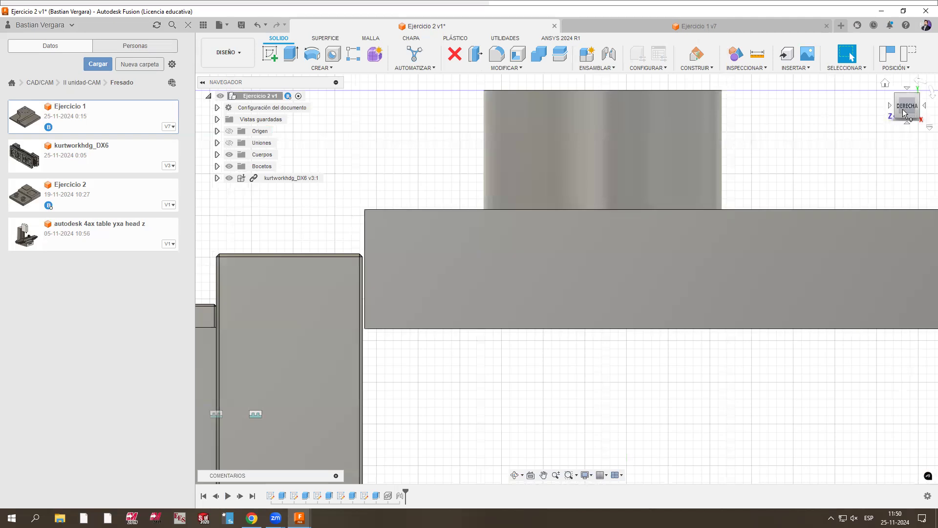
{"action": "left_click_drag", "start_coordinate": [923, 121], "coordinate": [925, 123]}
{"action": "middle_click_drag", "start_coordinate": [389, 272], "coordinate": [349, 291], "text": "shift"}
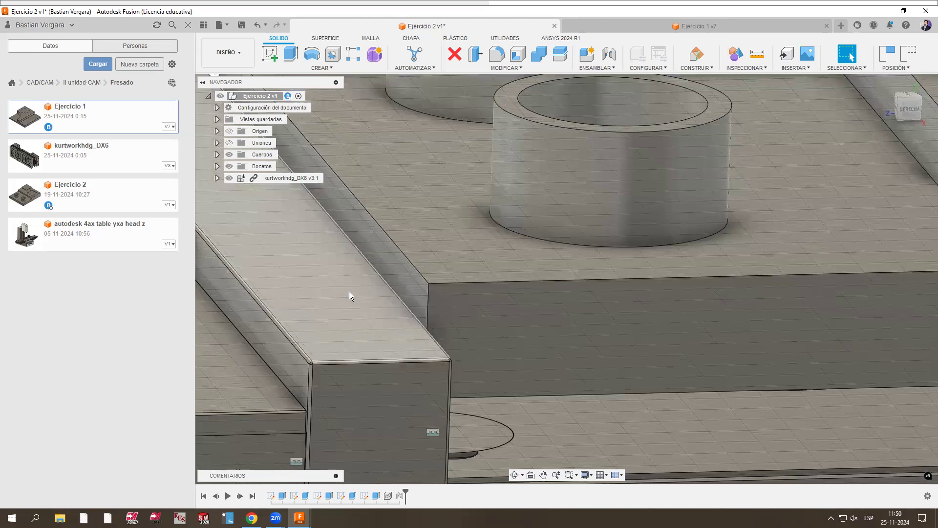
Step: Switch to the Manufacture workspace and recalculate the obsolete toolpaths of Configuración2
{"action": "left_click", "coordinate": [242, 53]}
{"action": "left_click", "coordinate": [235, 158]}
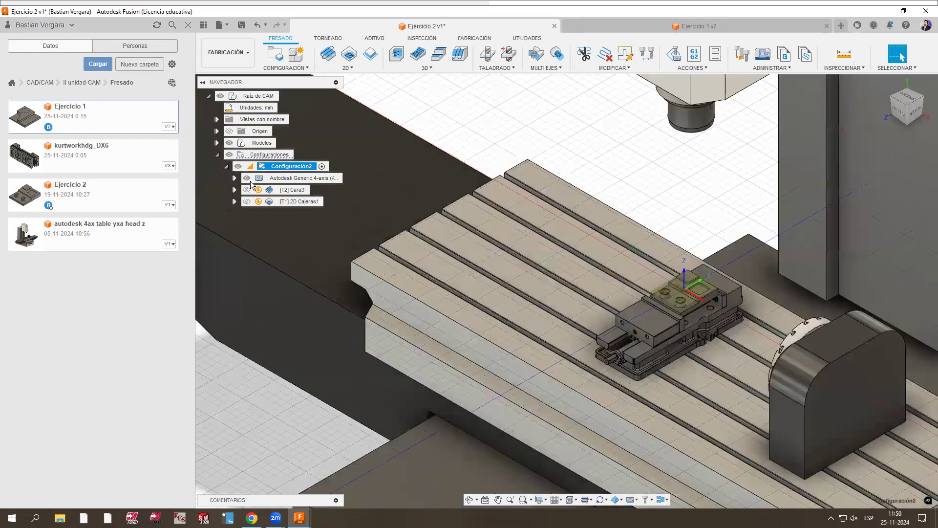
{"action": "left_click", "coordinate": [258, 190]}
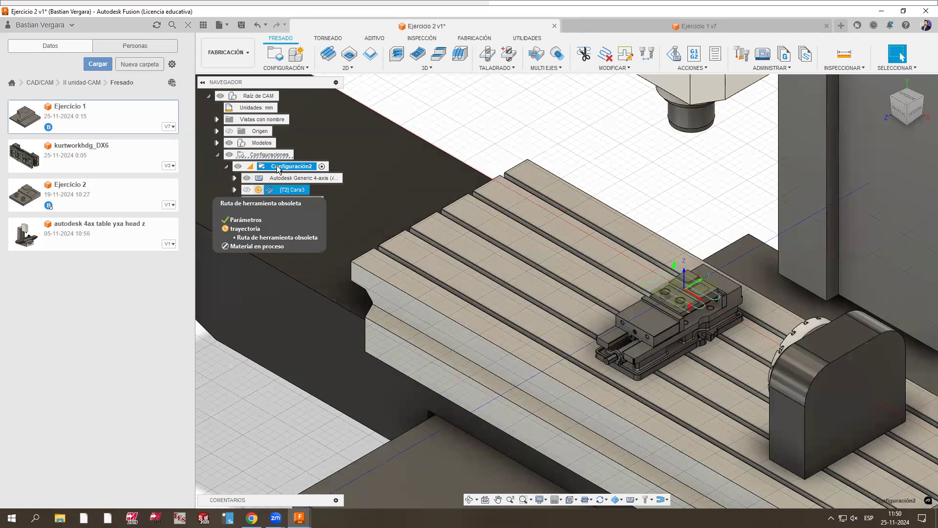
{"action": "right_click", "coordinate": [278, 168]}
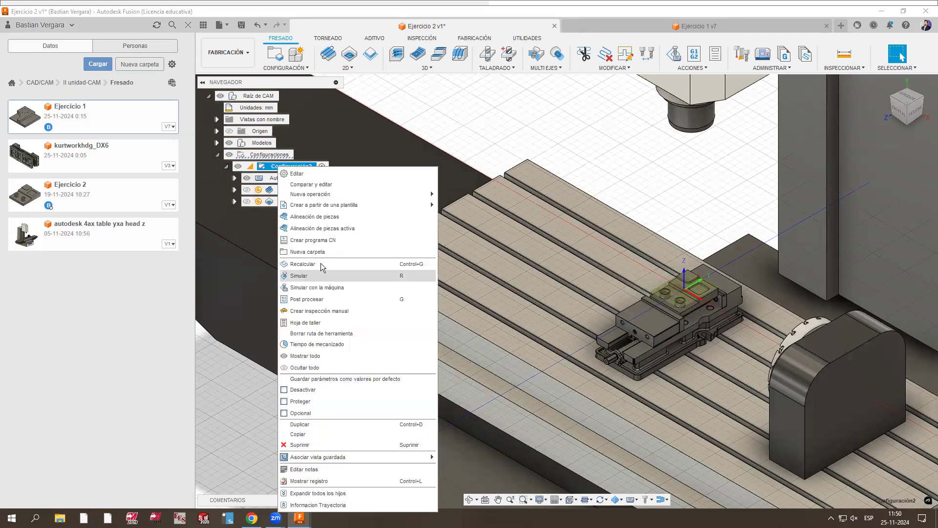
{"action": "left_click", "coordinate": [496, 278]}
{"action": "key", "text": "ctrl+g"}
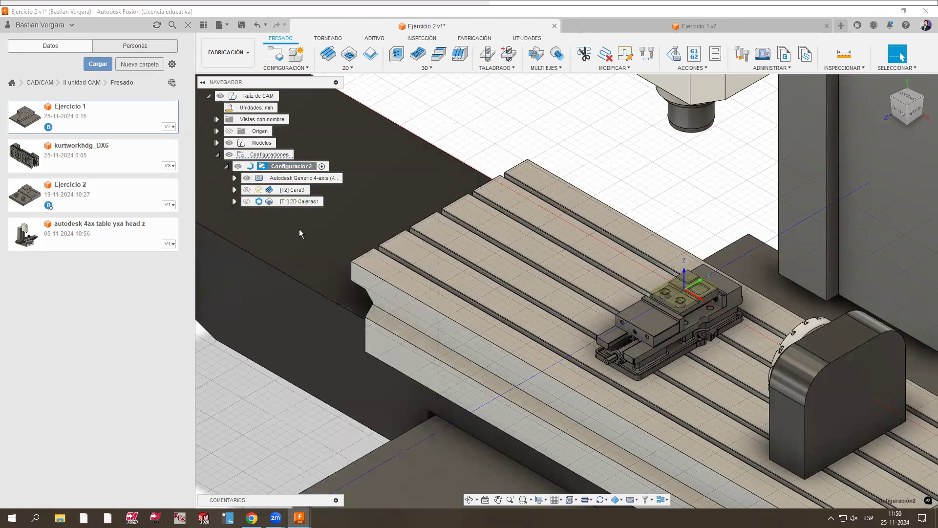
Step: Open the simulation with machine for Configuración2 and close the data panel
{"action": "left_click", "coordinate": [289, 205]}
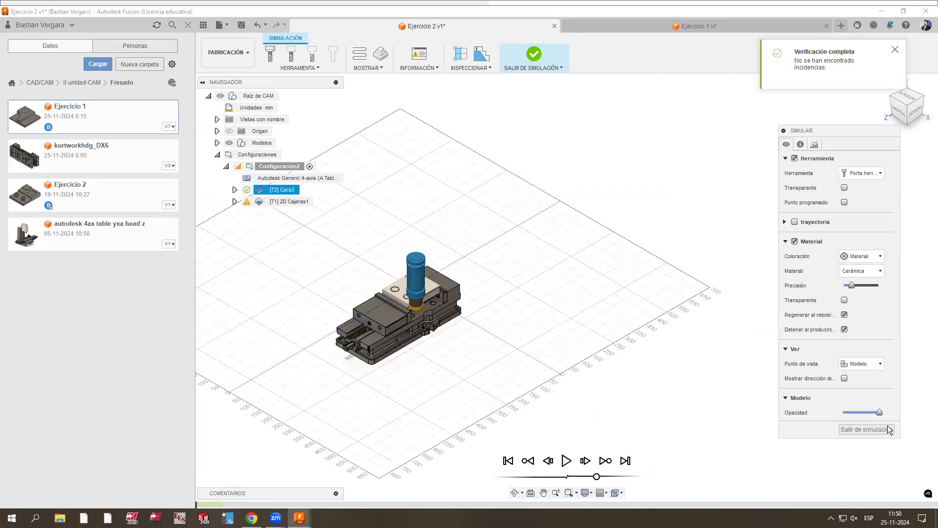
{"action": "key", "text": "Escape"}
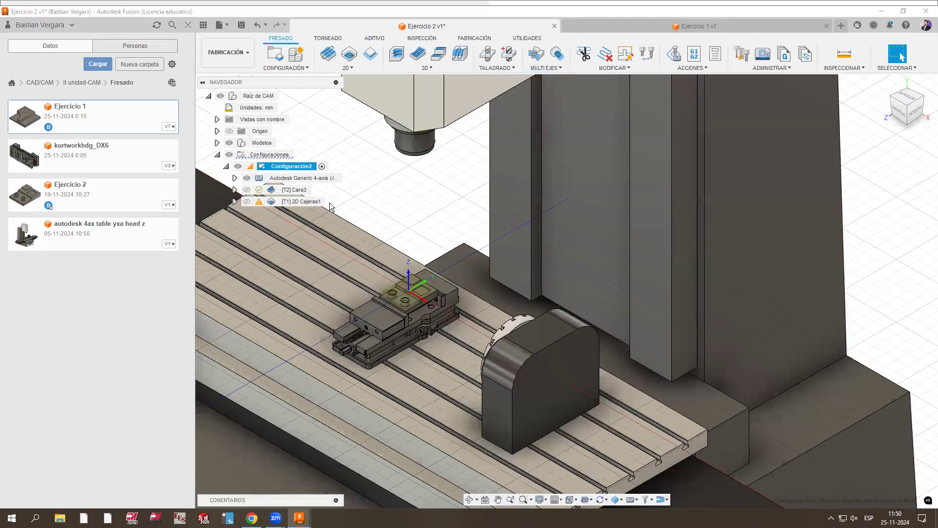
{"action": "key", "text": "Escape"}
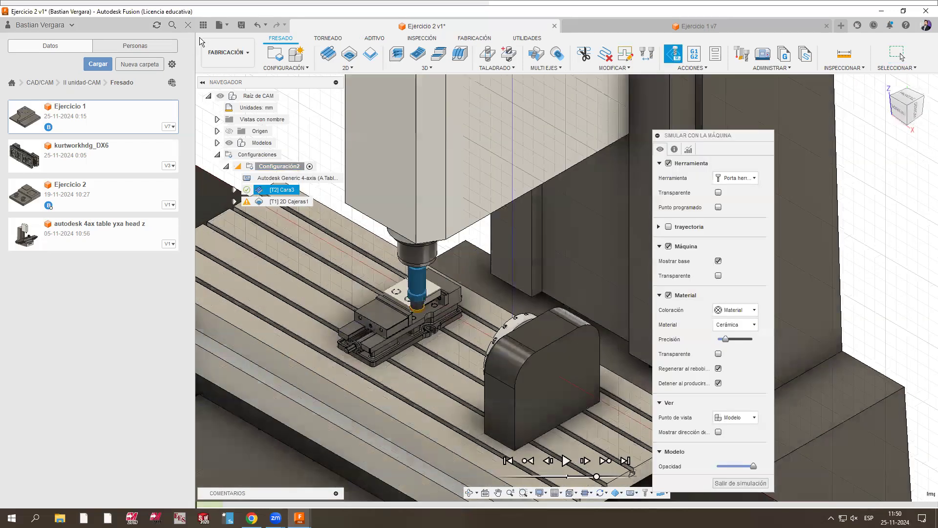
{"action": "left_click", "coordinate": [189, 26]}
Step: Move the simulation settings clear of the part and play the machine simulation
{"action": "scroll", "coordinate": [280, 302], "scroll_direction": "down", "scroll_amount": 1}
{"action": "scroll", "coordinate": [280, 278], "scroll_direction": "up", "scroll_amount": 1}
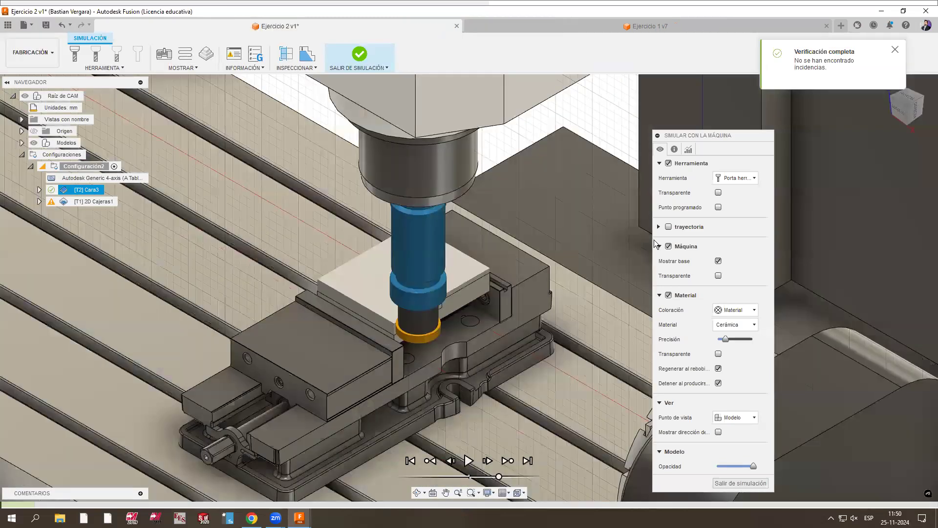
{"action": "scroll", "coordinate": [279, 278], "scroll_direction": "up", "scroll_amount": 1}
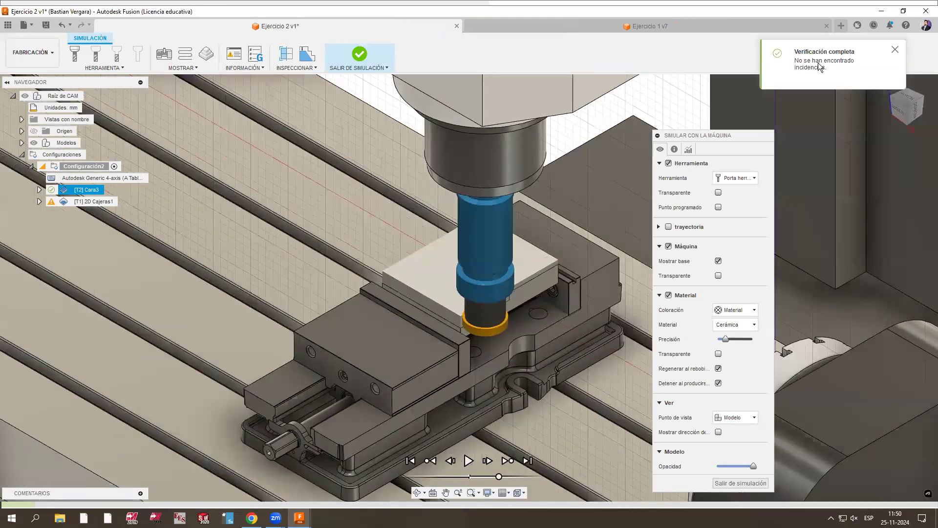
{"action": "left_click_drag", "start_coordinate": [814, 128], "coordinate": [854, 117]}
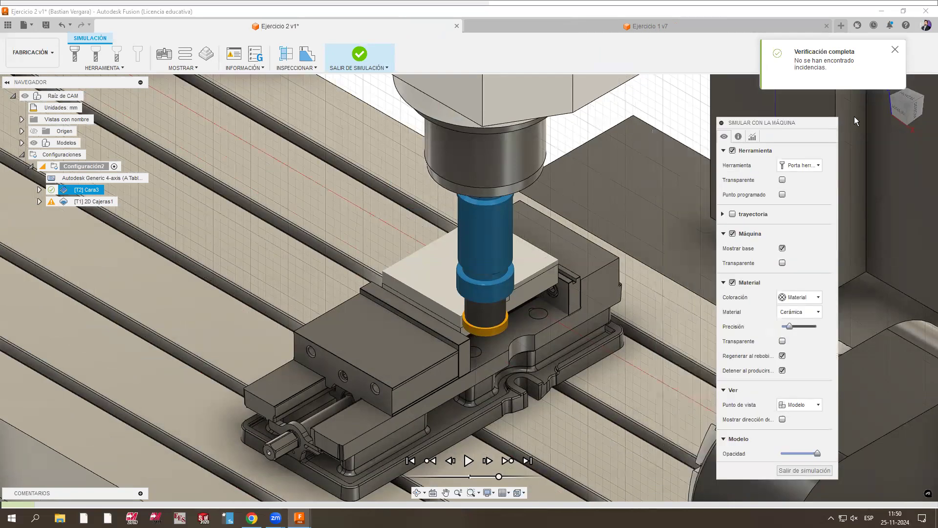
{"action": "left_click", "coordinate": [469, 460]}
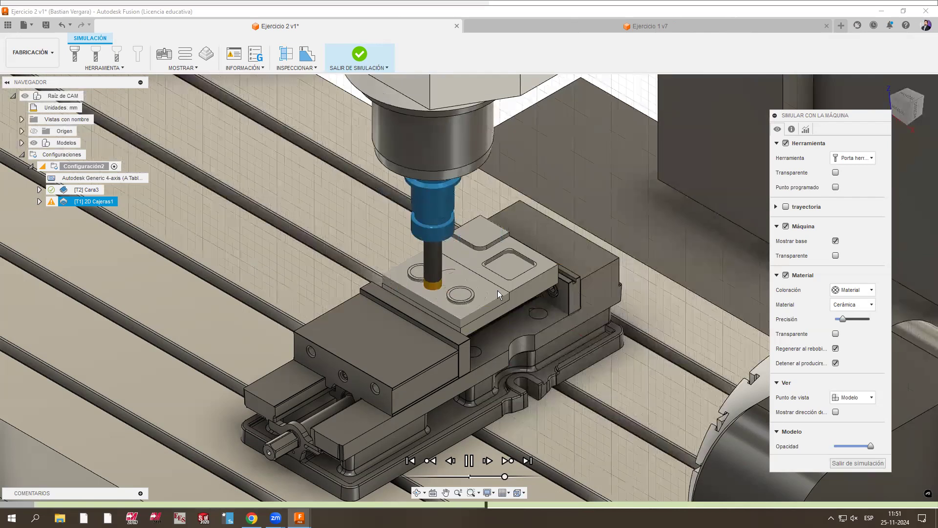
Step: Examine the cut around the two round bosses and the step for leftover material during the machine simulation
{"action": "scroll", "coordinate": [410, 252], "scroll_direction": "up", "scroll_amount": 3}
{"action": "scroll", "coordinate": [309, 266], "scroll_direction": "up", "scroll_amount": 3}
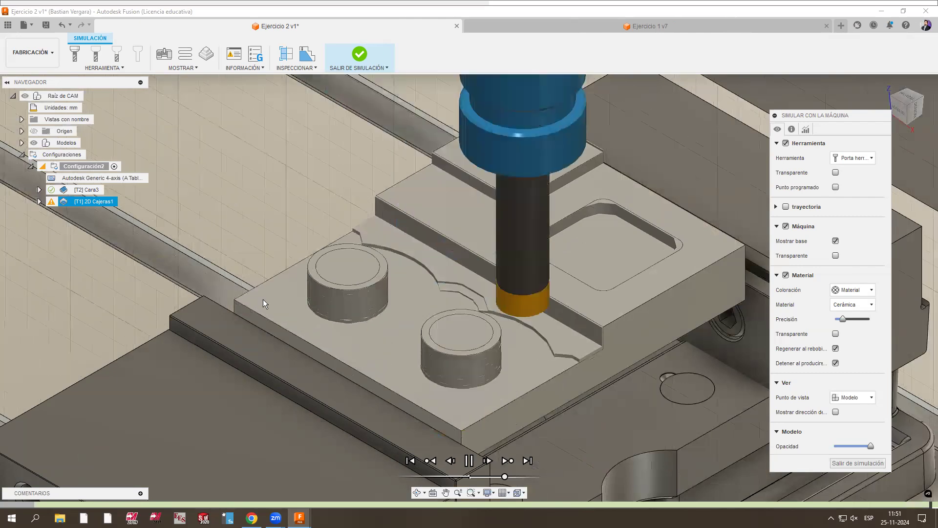
{"action": "scroll", "coordinate": [484, 321], "scroll_direction": "up", "scroll_amount": 3}
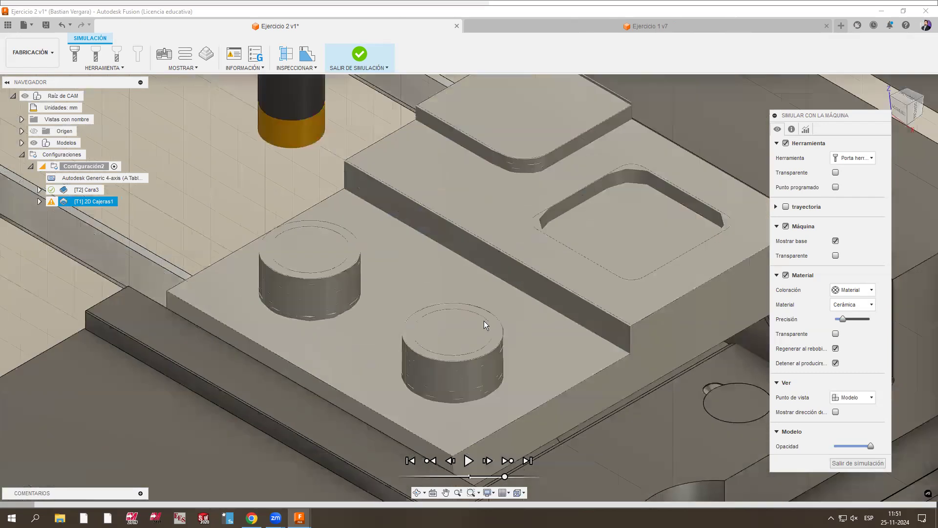
{"action": "scroll", "coordinate": [427, 309], "scroll_direction": "up", "scroll_amount": 3}
{"action": "scroll", "coordinate": [241, 214], "scroll_direction": "down", "scroll_amount": 3}
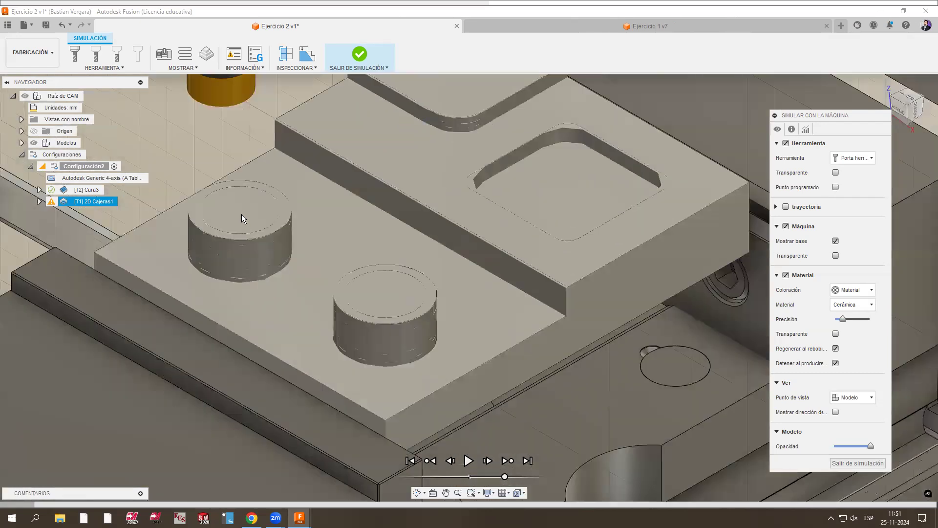
{"action": "scroll", "coordinate": [364, 291], "scroll_direction": "down", "scroll_amount": 4}
{"action": "scroll", "coordinate": [505, 180], "scroll_direction": "up", "scroll_amount": 3}
{"action": "scroll", "coordinate": [505, 180], "scroll_direction": "up", "scroll_amount": 5}
Step: Examine the walls and corners of the rectangular pocket and the raised block in the simulated stock
{"action": "scroll", "coordinate": [467, 214], "scroll_direction": "down", "scroll_amount": 3}
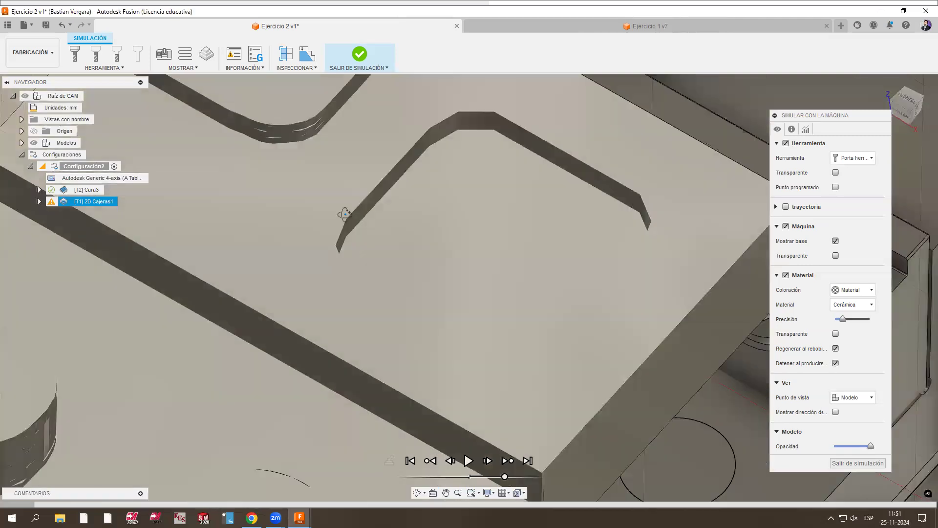
{"action": "scroll", "coordinate": [293, 200], "scroll_direction": "down", "scroll_amount": 4}
{"action": "scroll", "coordinate": [293, 203], "scroll_direction": "up", "scroll_amount": 6}
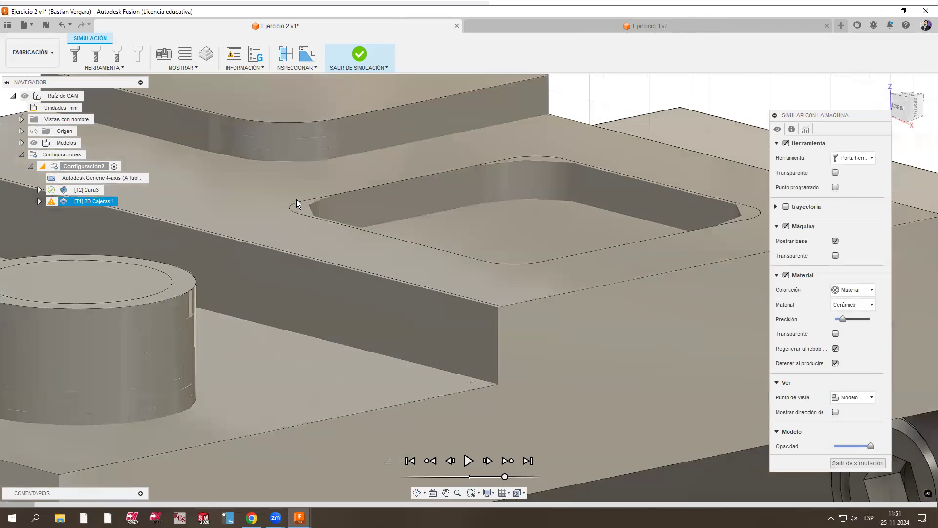
{"action": "scroll", "coordinate": [306, 207], "scroll_direction": "down", "scroll_amount": 2}
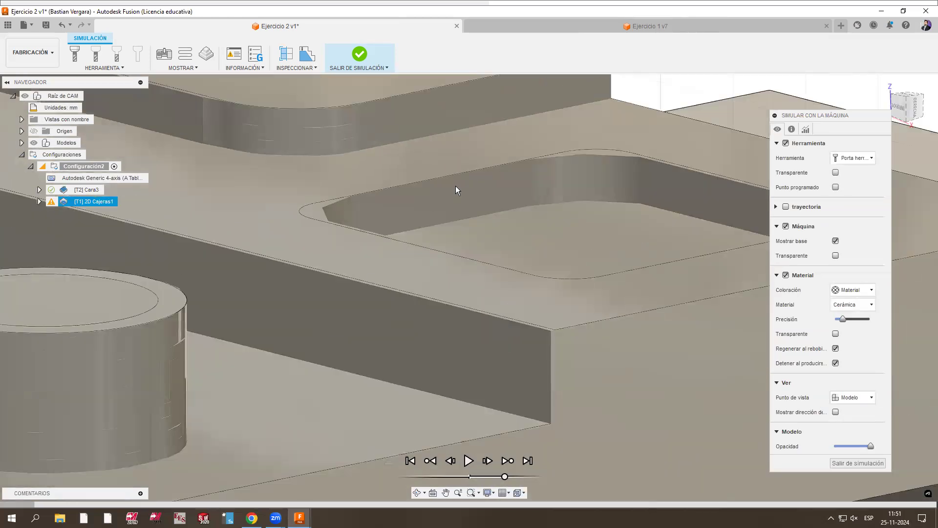
{"action": "scroll", "coordinate": [446, 228], "scroll_direction": "down", "scroll_amount": 3}
{"action": "scroll", "coordinate": [428, 215], "scroll_direction": "down", "scroll_amount": 2}
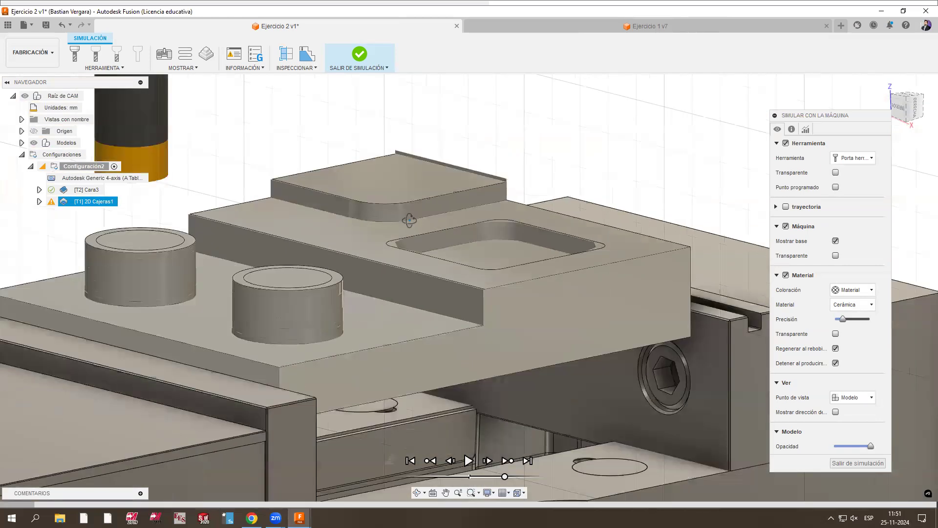
{"action": "scroll", "coordinate": [472, 252], "scroll_direction": "up", "scroll_amount": 3}
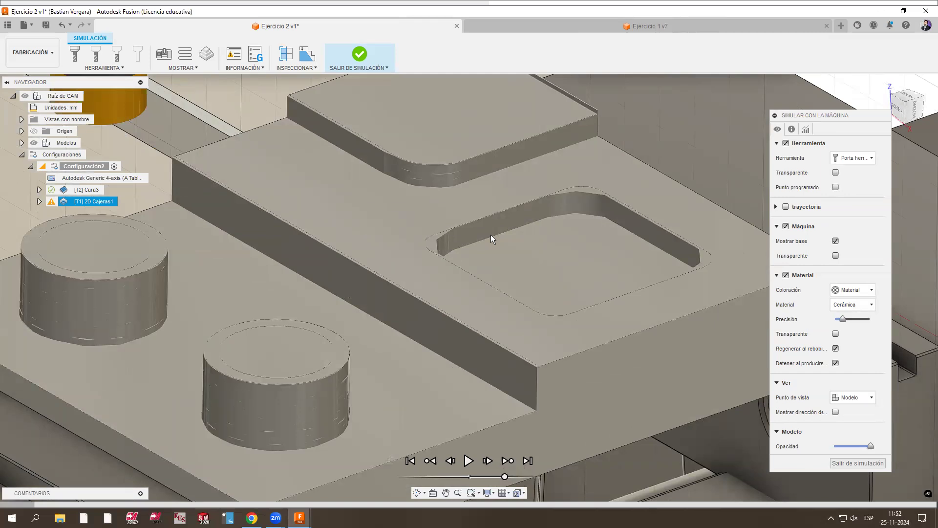
Step: Exit the machine simulation and show the 2D Cajeras1 toolpath over the part
{"action": "left_click", "coordinate": [359, 49]}
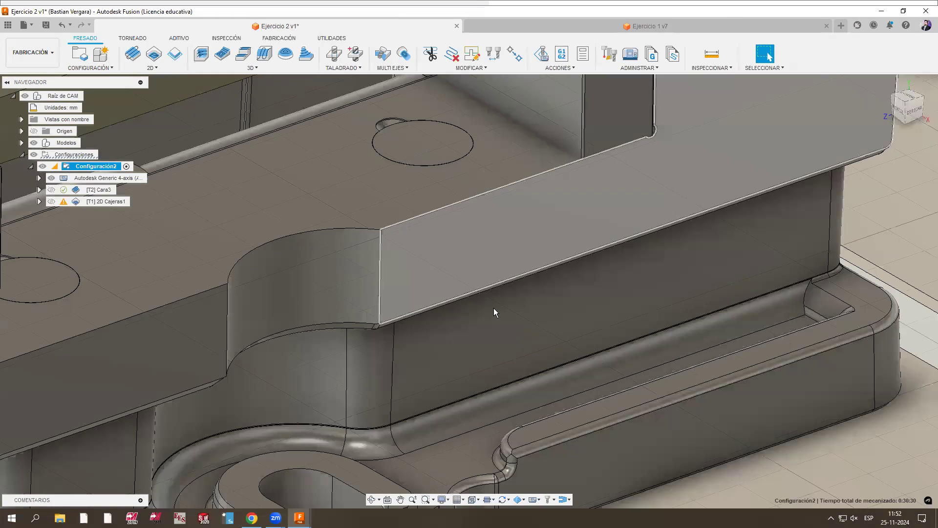
{"action": "scroll", "coordinate": [494, 307], "scroll_direction": "down", "scroll_amount": 10}
{"action": "scroll", "coordinate": [443, 228], "scroll_direction": "up", "scroll_amount": 5}
{"action": "left_click", "coordinate": [105, 202]}
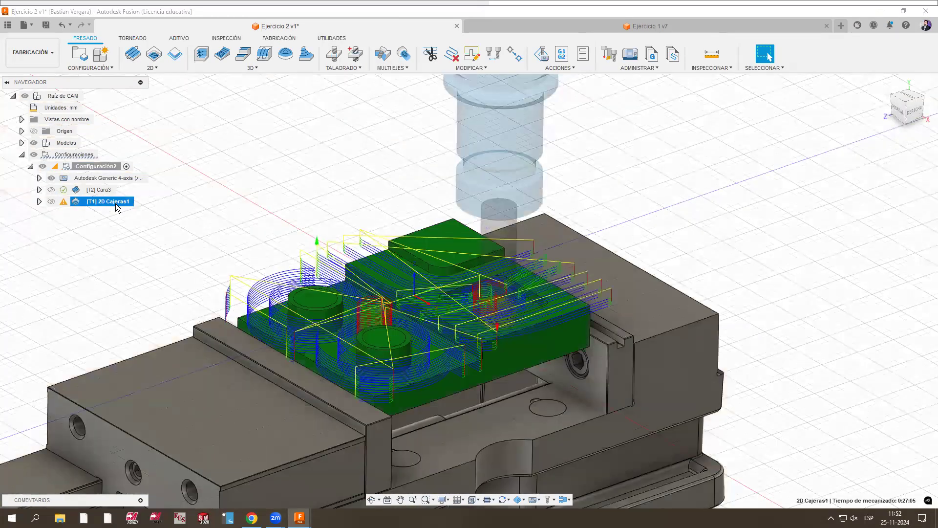
Step: Rename the facing operation Cara3 as PLANEADO
{"action": "left_click", "coordinate": [106, 190]}
{"action": "left_click", "coordinate": [106, 190]}
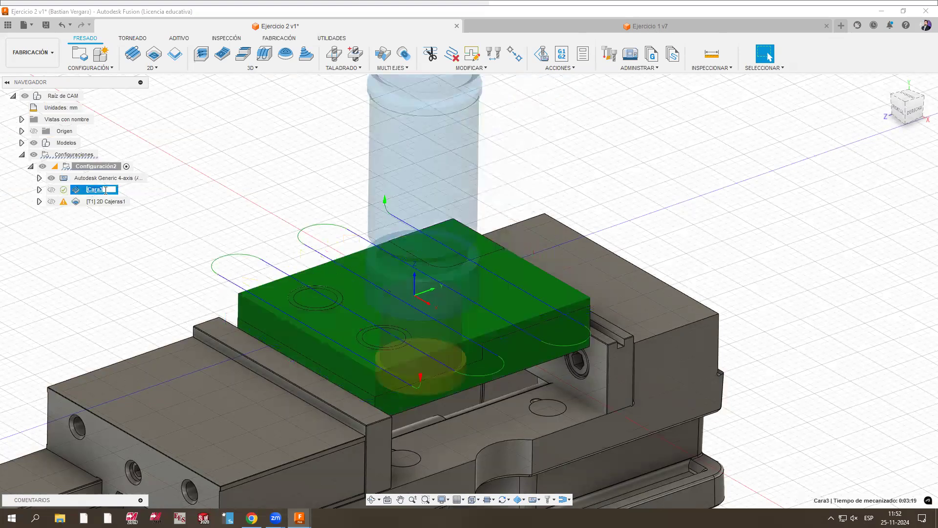
{"action": "type", "text": "planea"}
{"action": "key", "text": "BackSpace"}
{"action": "key", "text": "BackSpace"}
{"action": "key", "text": "BackSpace"}
{"action": "key", "text": "BackSpace"}
{"action": "key", "text": "BackSpace"}
{"action": "key", "text": "BackSpace"}
{"action": "key", "text": "BackSpace"}
{"action": "type", "text": "PLANEADO"}
{"action": "key", "text": "Return"}
{"action": "left_click", "coordinate": [128, 203]}
{"action": "left_click", "coordinate": [119, 244]}
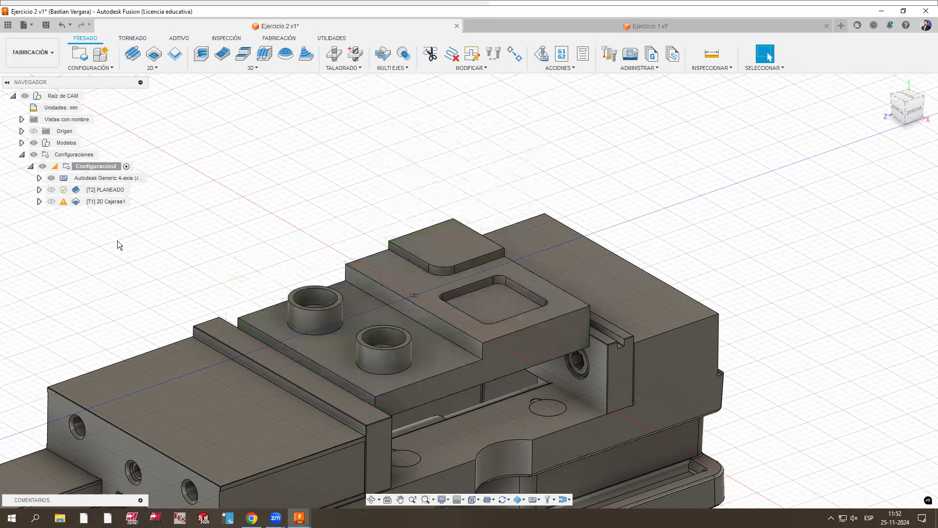
Step: Start a new 2D Pocket operation and pick tool 3 - Ø16mm (FRESA ENTERIZA) from the Ejercicio 1 v7 tool library
{"action": "left_click", "coordinate": [153, 70]}
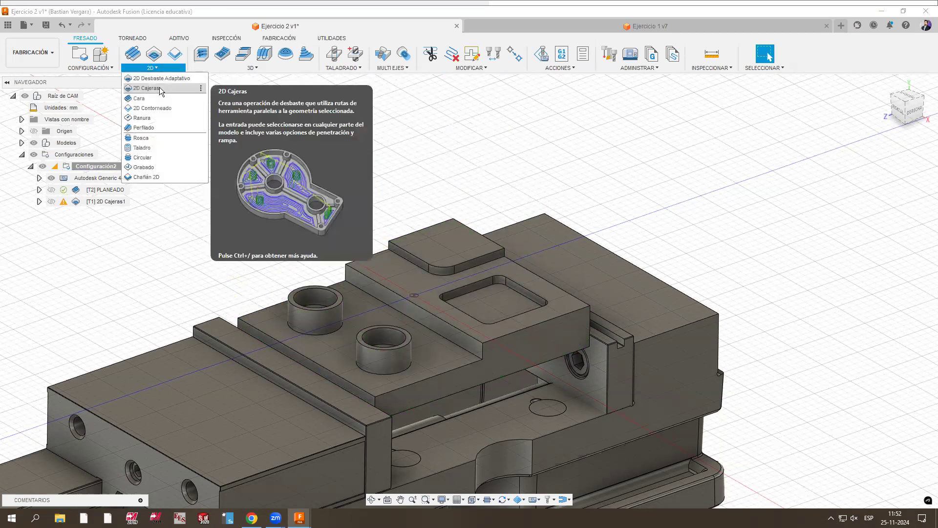
{"action": "left_click", "coordinate": [156, 89]}
{"action": "scroll", "coordinate": [225, 172], "scroll_direction": "down", "scroll_amount": 5}
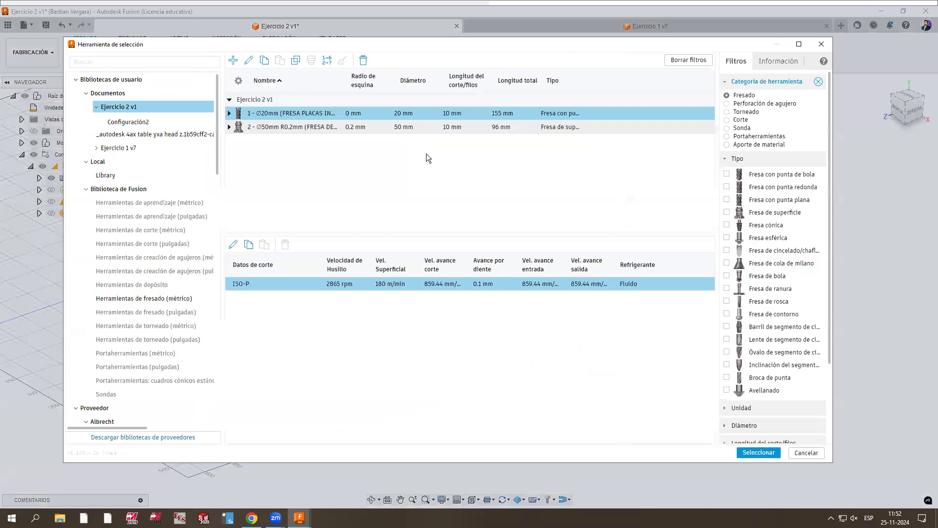
{"action": "left_click", "coordinate": [124, 148]}
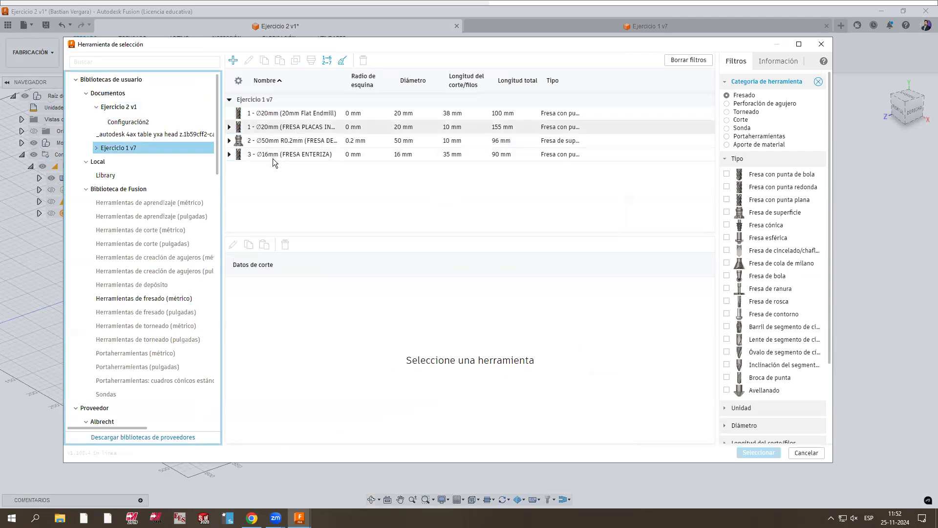
{"action": "left_click", "coordinate": [273, 157]}
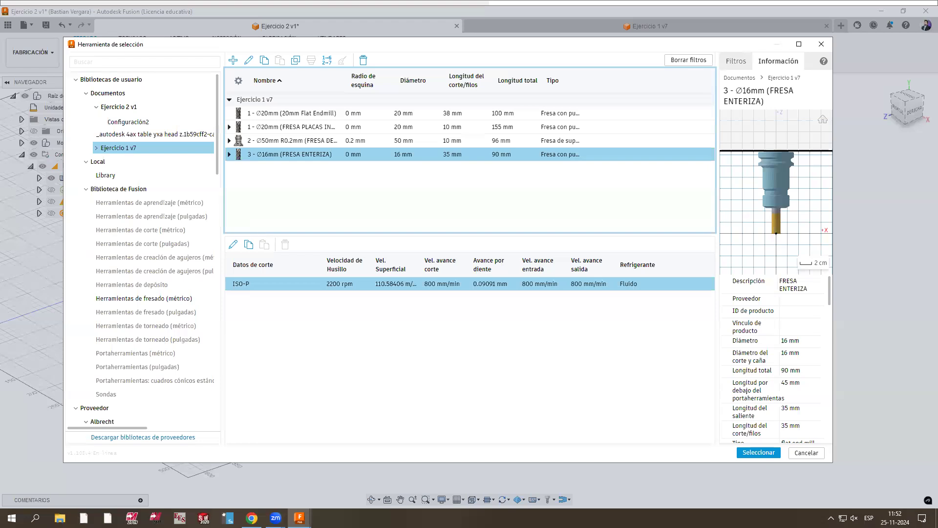
Step: Switch to File Explorer and open the folder Documentos > my mcam2019 > CAD-CAM > Unidad II > Fresado
{"action": "left_click", "coordinate": [60, 518]}
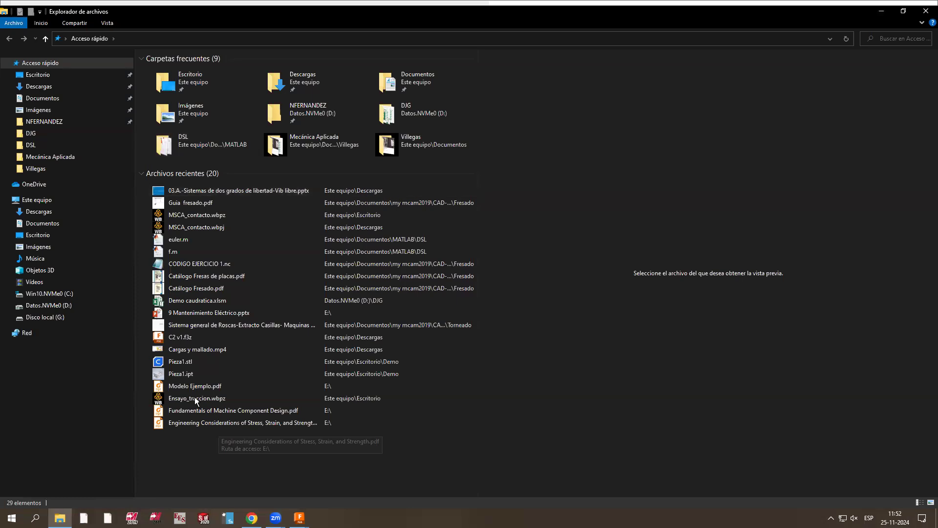
{"action": "left_click", "coordinate": [42, 98]}
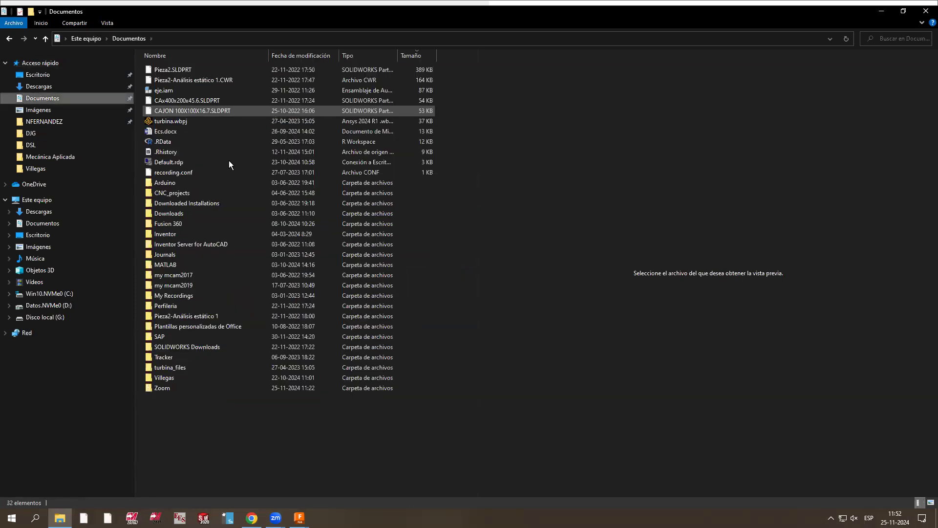
{"action": "left_click", "coordinate": [184, 286]}
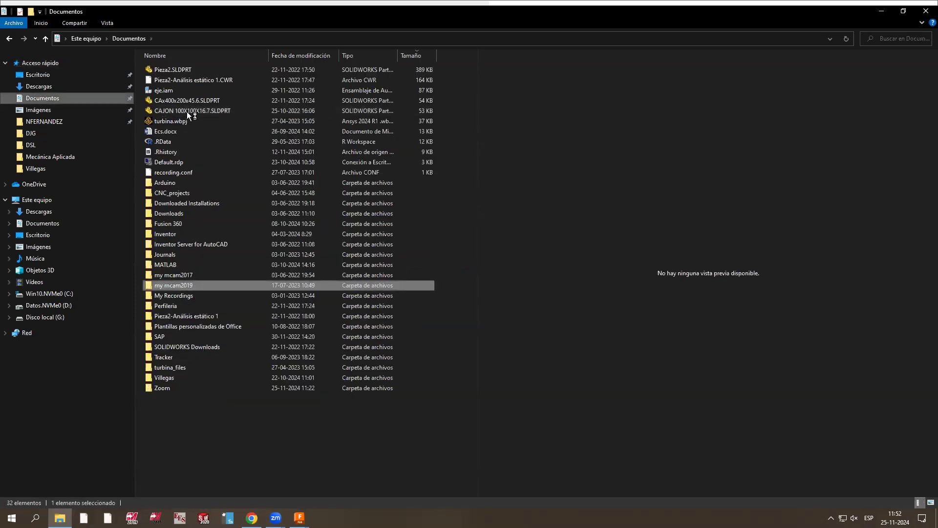
{"action": "key", "text": "Return"}
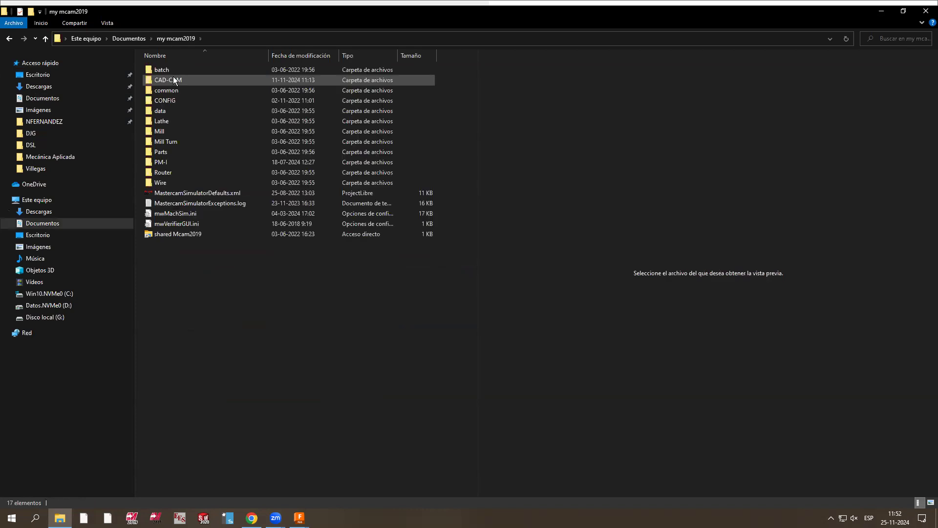
{"action": "key", "text": "Return"}
{"action": "double_click", "coordinate": [183, 101]}
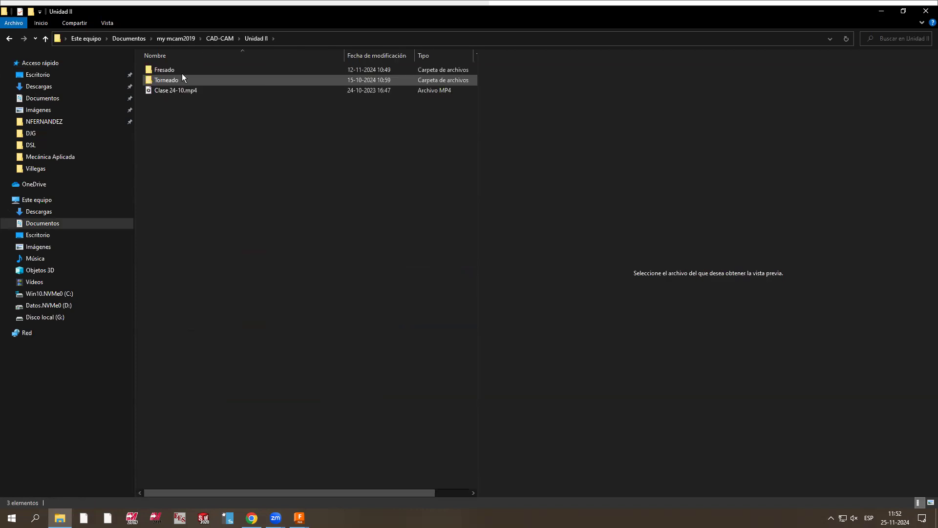
{"action": "double_click", "coordinate": [182, 73]}
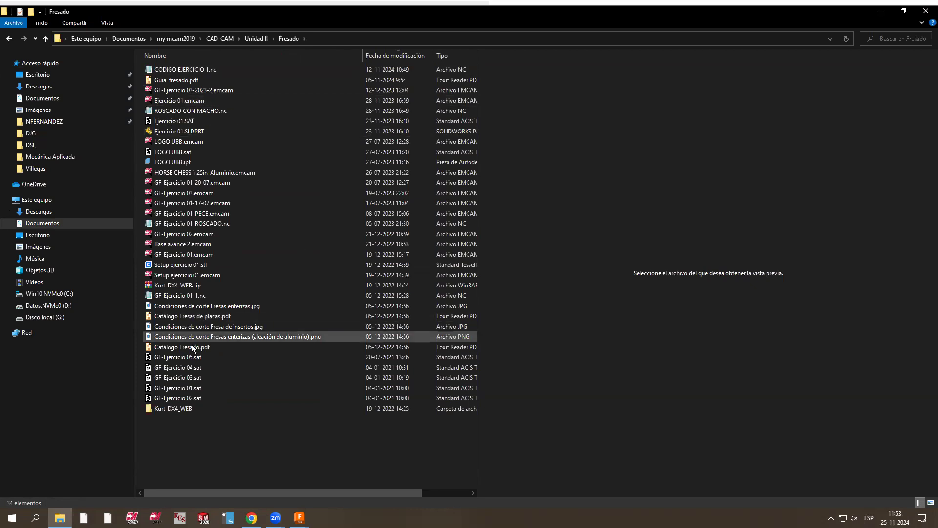
Step: Open Catálogo Fresado.pdf full screen at the cutting conditions tables for solid end mills
{"action": "double_click", "coordinate": [233, 345]}
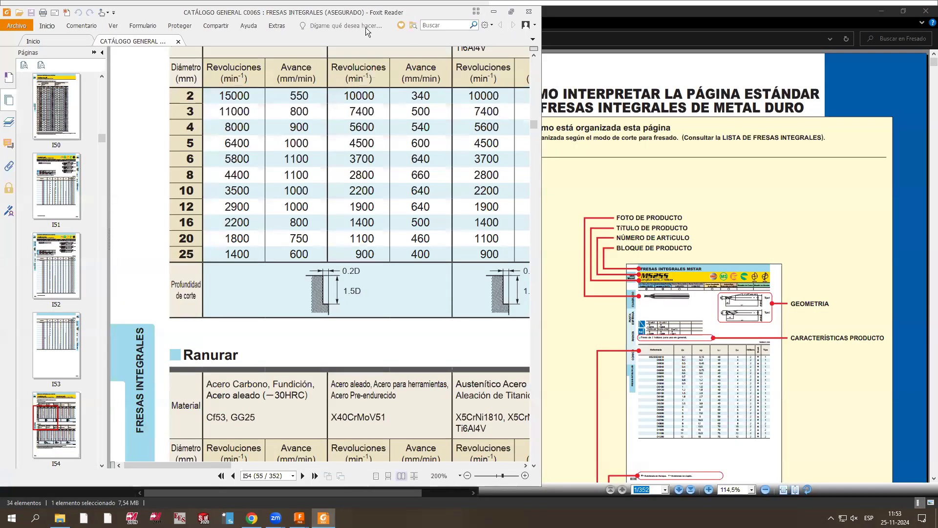
{"action": "key", "text": "super+Up"}
{"action": "key", "text": "super+Up"}
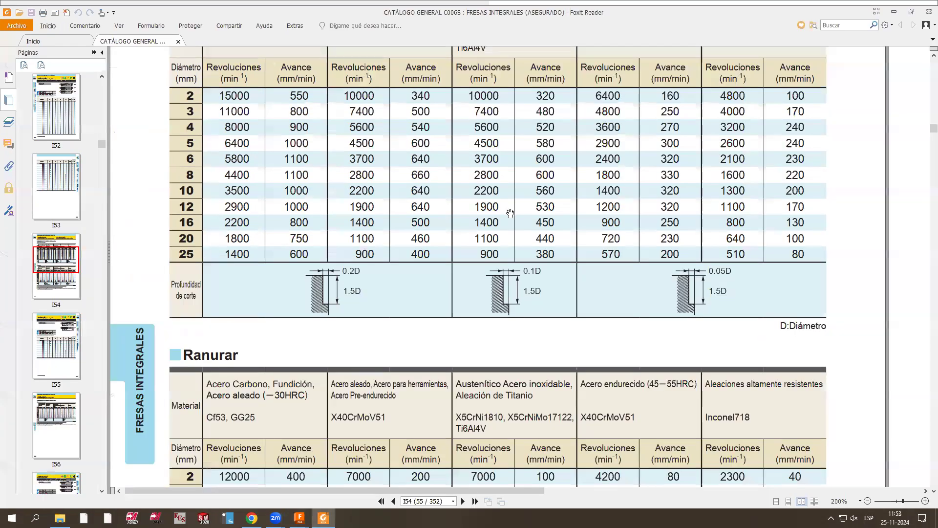
Step: Examine the MSJHD four-flute end mill page in the catalogue, including its D1, ap, L1 and D4 dimension table and tool drawings
{"action": "scroll", "coordinate": [603, 174], "scroll_direction": "down", "scroll_amount": 3, "text": "ctrl"}
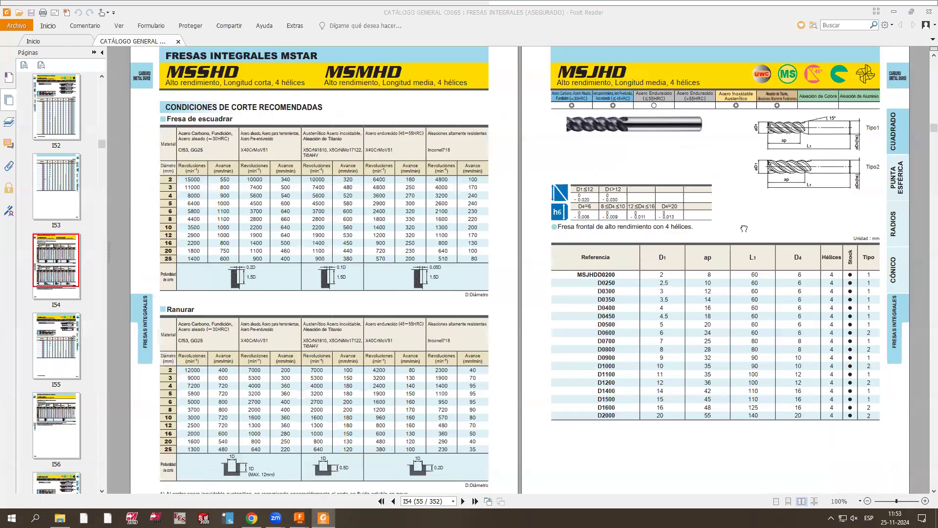
{"action": "scroll", "coordinate": [869, 288], "scroll_direction": "down", "scroll_amount": 1}
{"action": "scroll", "coordinate": [660, 88], "scroll_direction": "up", "scroll_amount": 3, "text": "ctrl"}
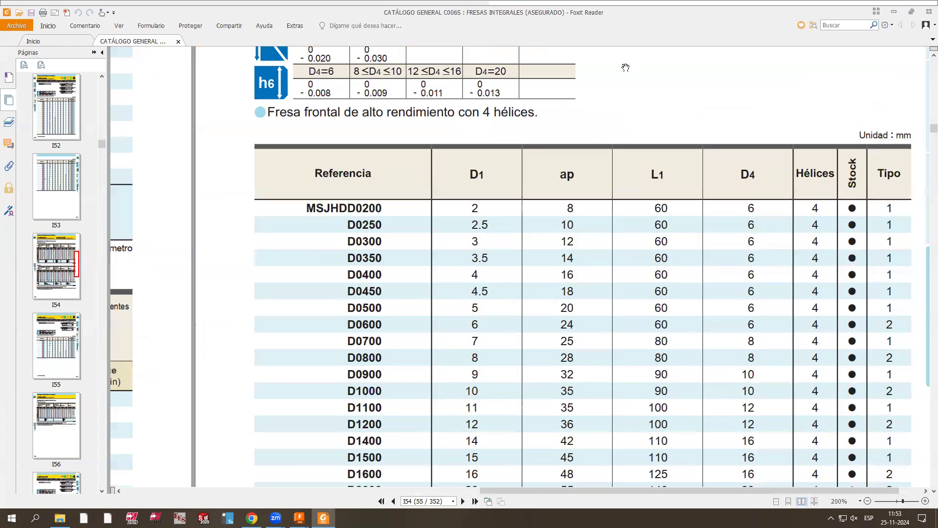
{"action": "left_click_drag", "start_coordinate": [512, 348], "coordinate": [467, 295]}
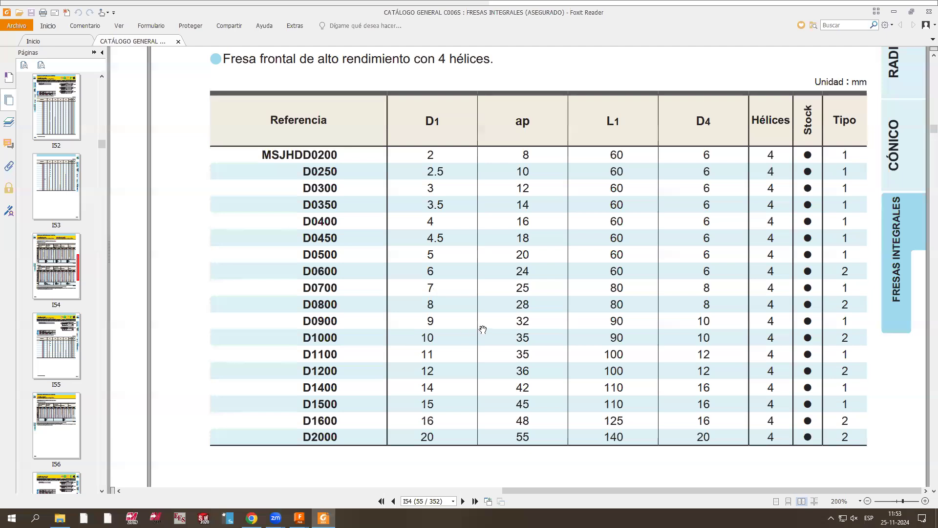
{"action": "scroll", "coordinate": [415, 277], "scroll_direction": "up", "scroll_amount": 1}
{"action": "scroll", "coordinate": [537, 130], "scroll_direction": "down", "scroll_amount": 2, "text": "ctrl"}
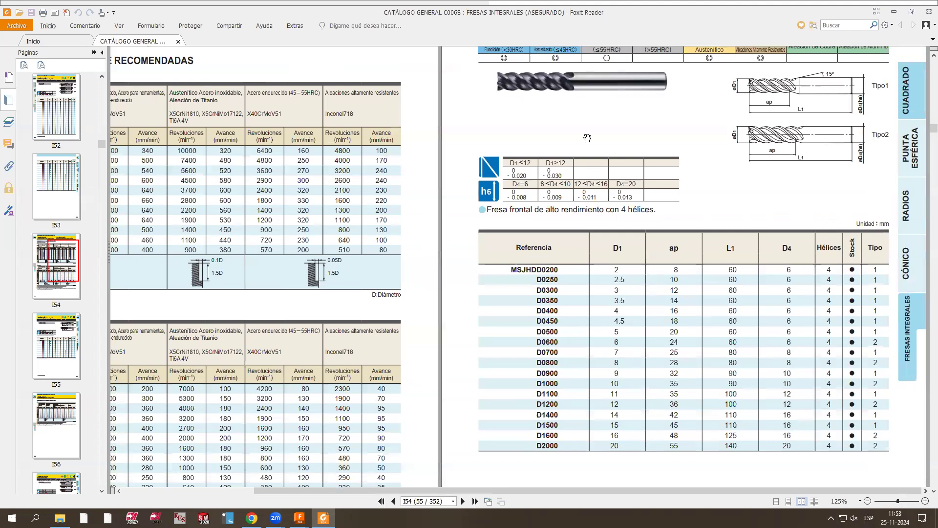
{"action": "scroll", "coordinate": [538, 112], "scroll_direction": "up", "scroll_amount": 1}
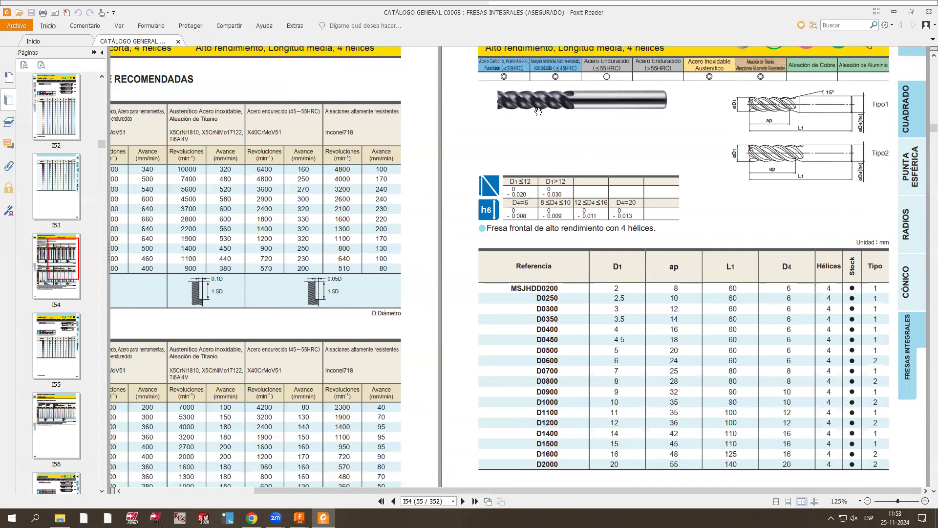
{"action": "scroll", "coordinate": [538, 111], "scroll_direction": "up", "scroll_amount": 1}
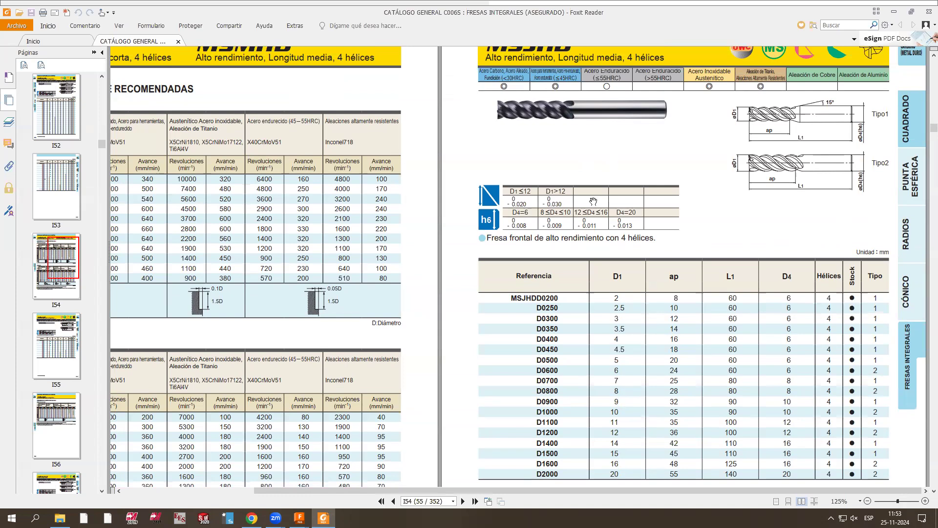
{"action": "scroll", "coordinate": [555, 329], "scroll_direction": "down", "scroll_amount": 2}
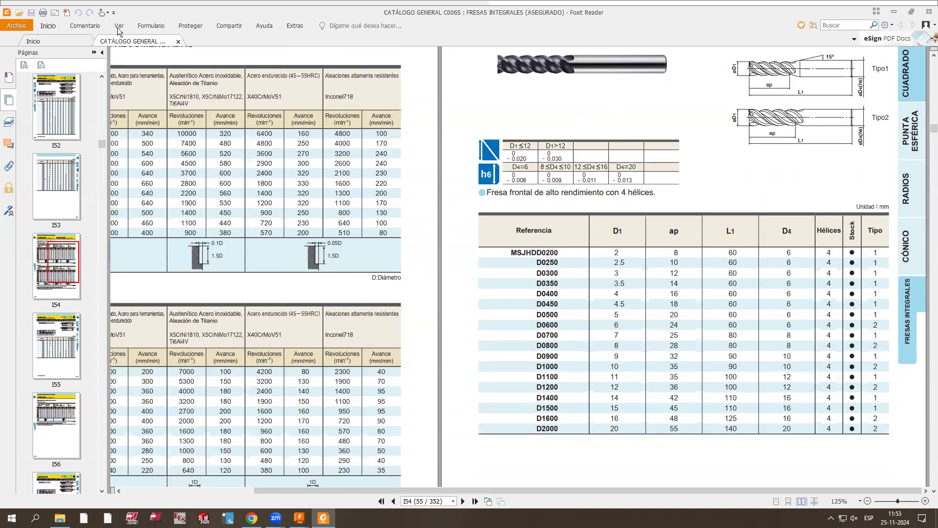
{"action": "left_click", "coordinate": [100, 29]}
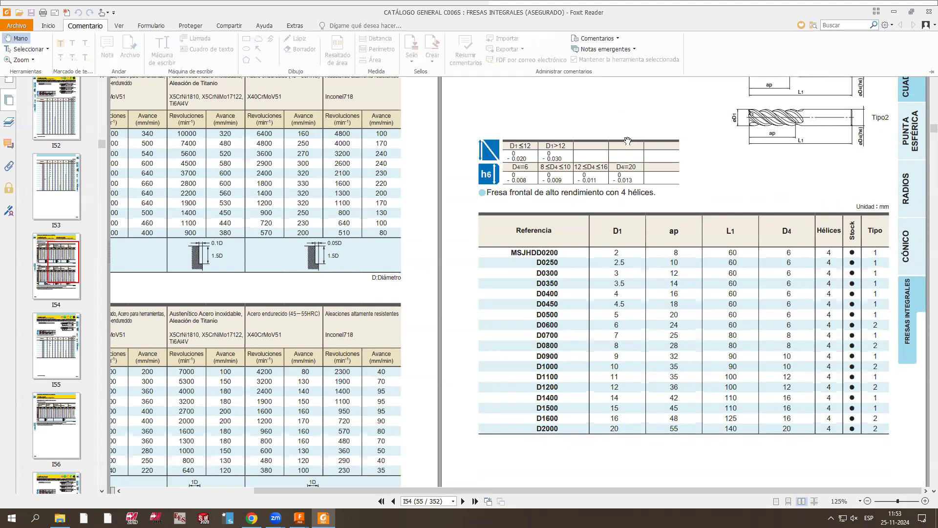
{"action": "left_click", "coordinate": [640, 300]}
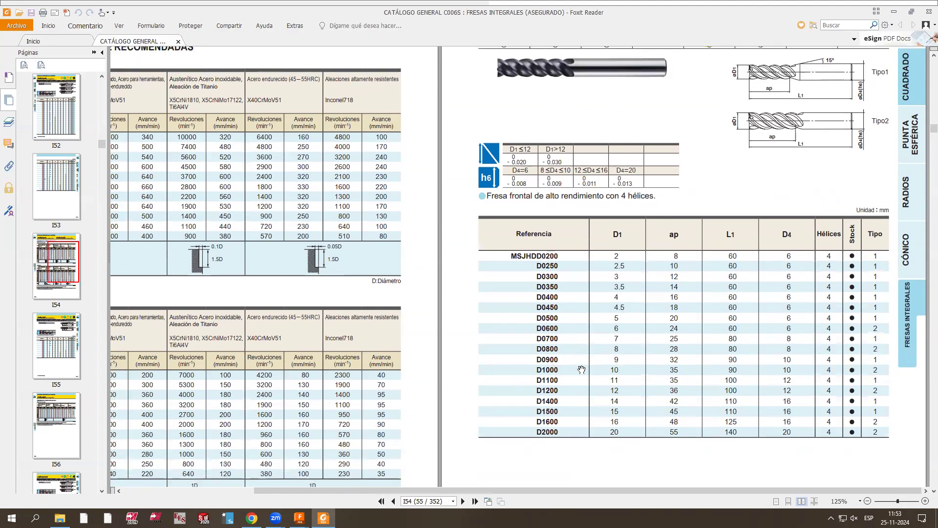
Step: Switch back to Fusion and create a flat end mill in the Ejercicio 2 v1 library with description FRESA ENTERIZA D10mm
{"action": "key", "text": "alt+Tab"}
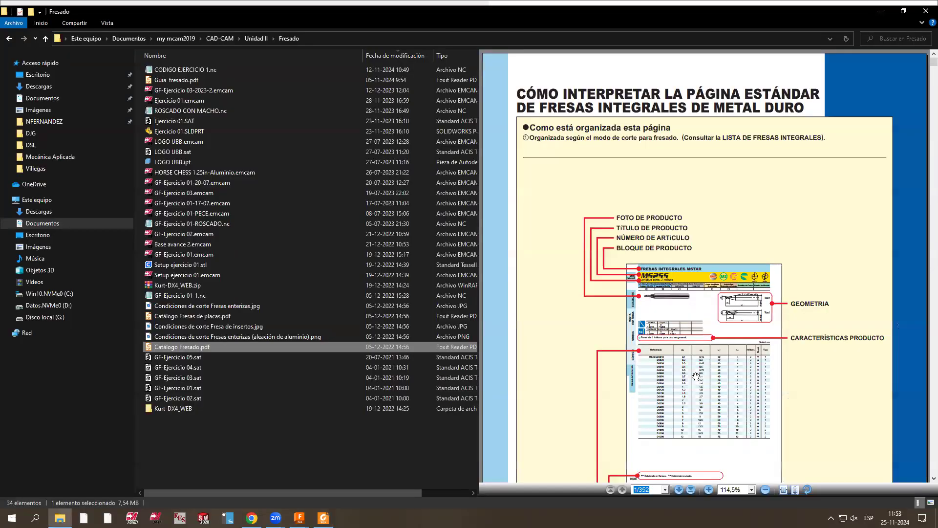
{"action": "key", "text": "alt+Tab"}
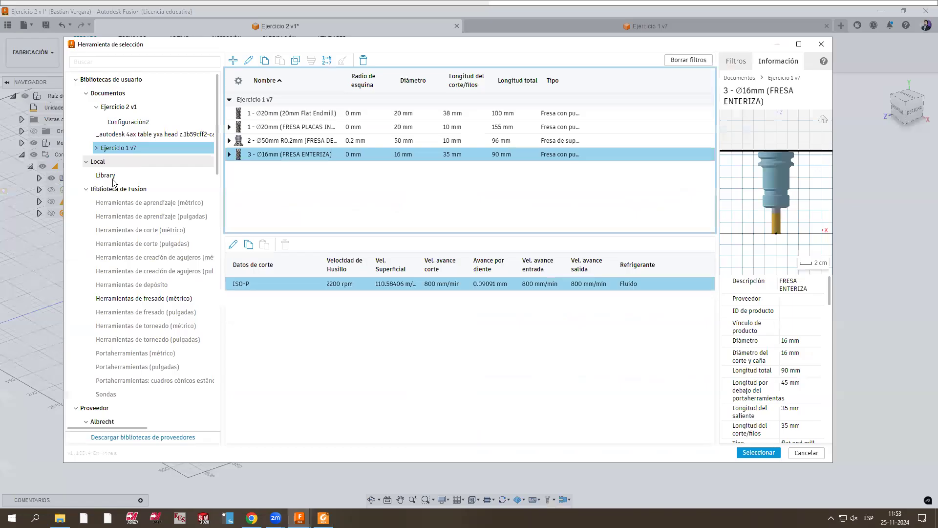
{"action": "left_click", "coordinate": [127, 109]}
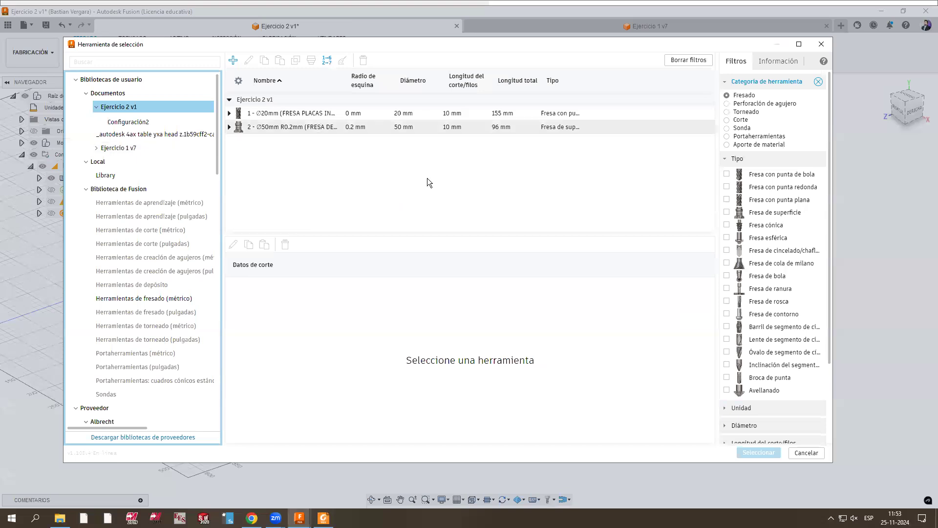
{"action": "left_click", "coordinate": [234, 61]}
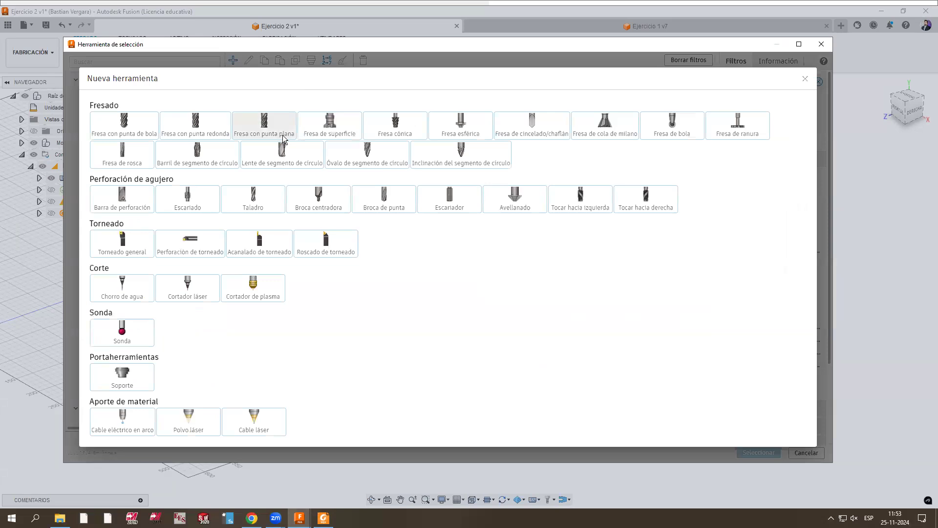
{"action": "left_click", "coordinate": [283, 138]}
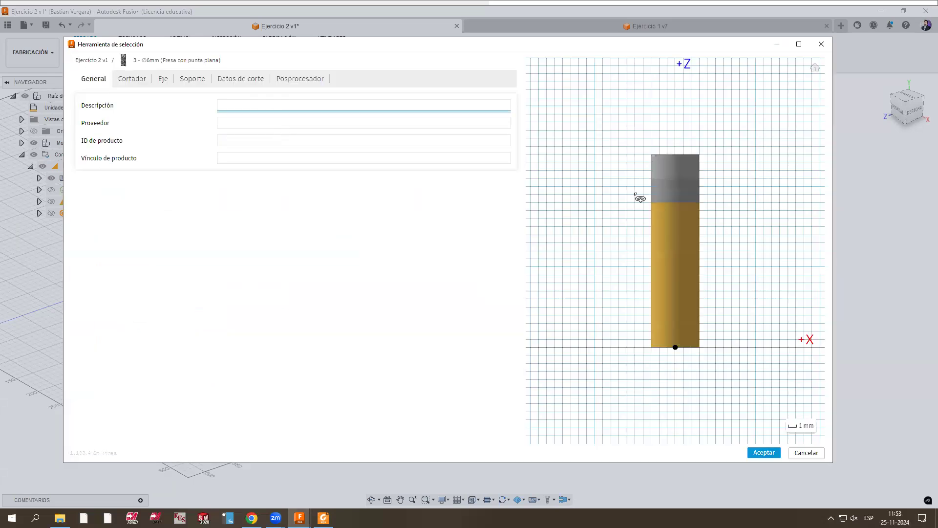
{"action": "type", "text": "FRESA ENTERIZA D10mm"}
Step: Set the new end mill's cutter material to Carburo
{"action": "left_click", "coordinate": [126, 85]}
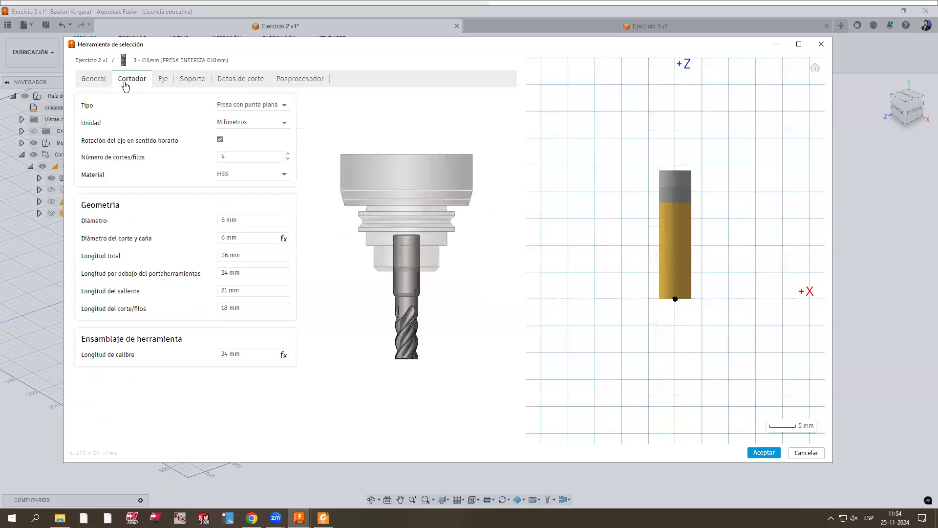
{"action": "left_click", "coordinate": [252, 177]}
{"action": "left_click", "coordinate": [239, 237]}
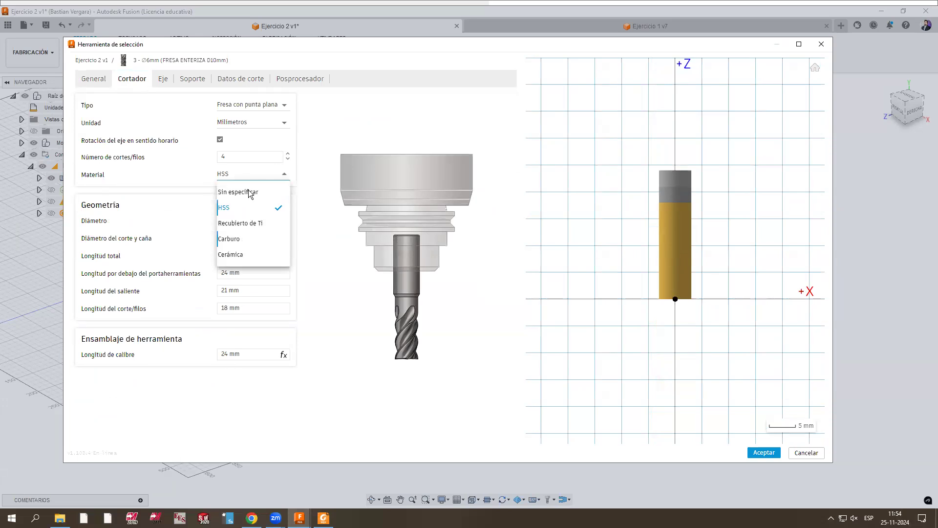
Step: Check the D1000 row of the MSJHD catalogue table and set the cutter diameter to 10 mm in Fusion
{"action": "key", "text": "alt+Tab"}
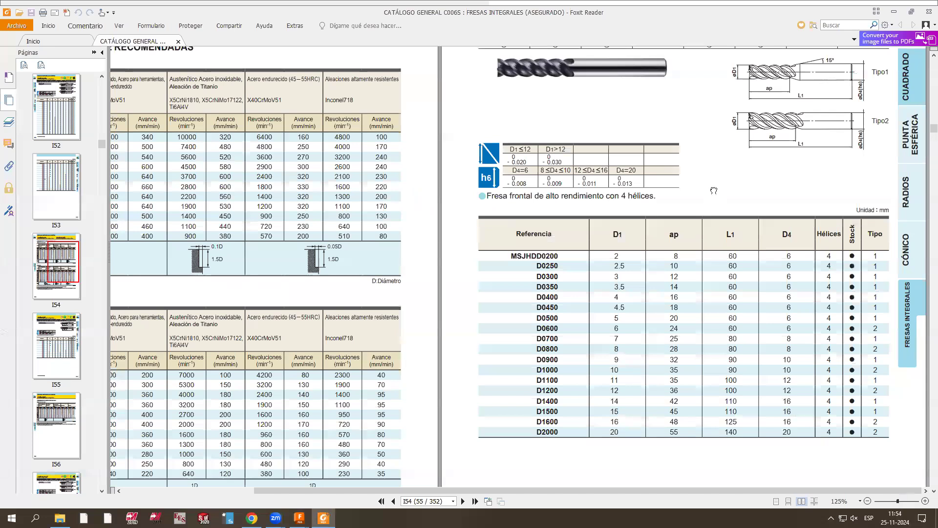
{"action": "scroll", "coordinate": [870, 166], "scroll_direction": "up", "scroll_amount": 1}
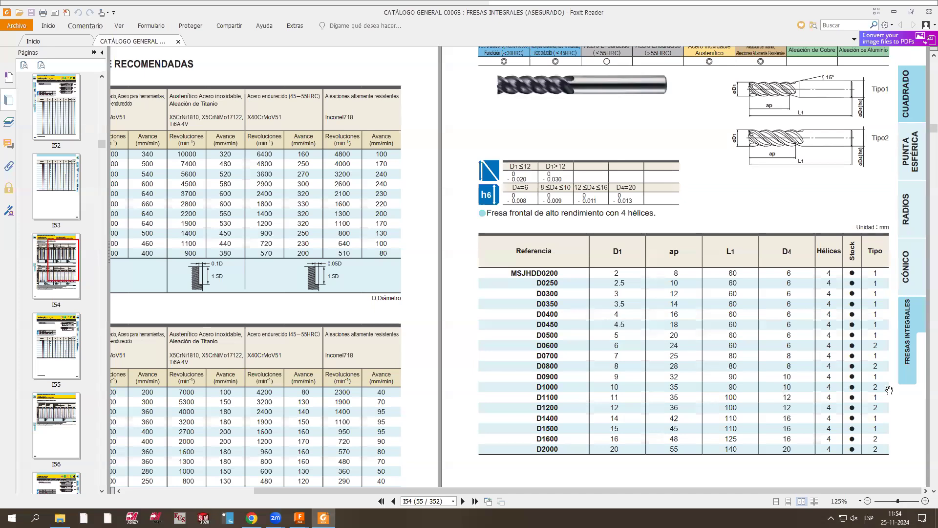
{"action": "key", "text": "alt+Tab"}
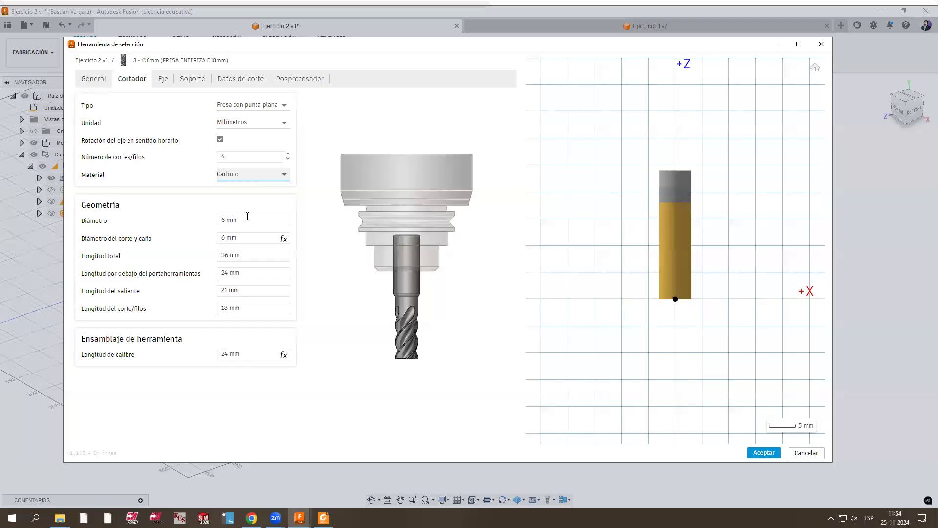
{"action": "left_click", "coordinate": [247, 216]}
{"action": "type", "text": "10"}
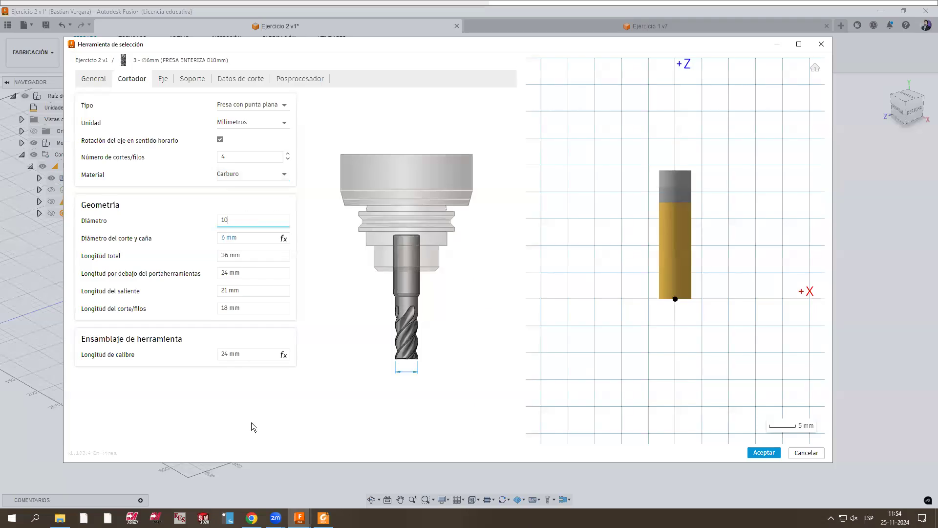
{"action": "key", "text": "Return"}
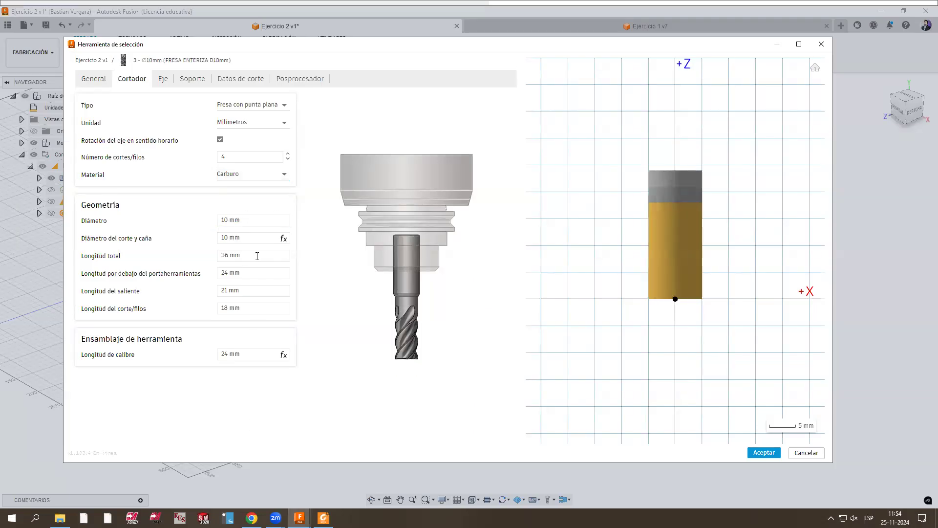
Step: Set the end mill's overall length to 90 mm per the catalogue and its length below the holder to 50 mm
{"action": "key", "text": "alt+Tab"}
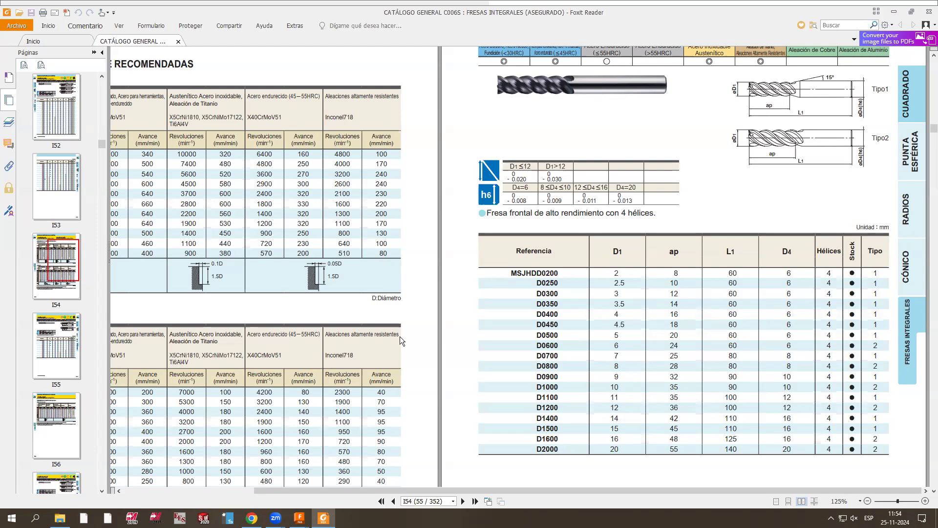
{"action": "key", "text": "alt+Tab"}
{"action": "type", "text": "90"}
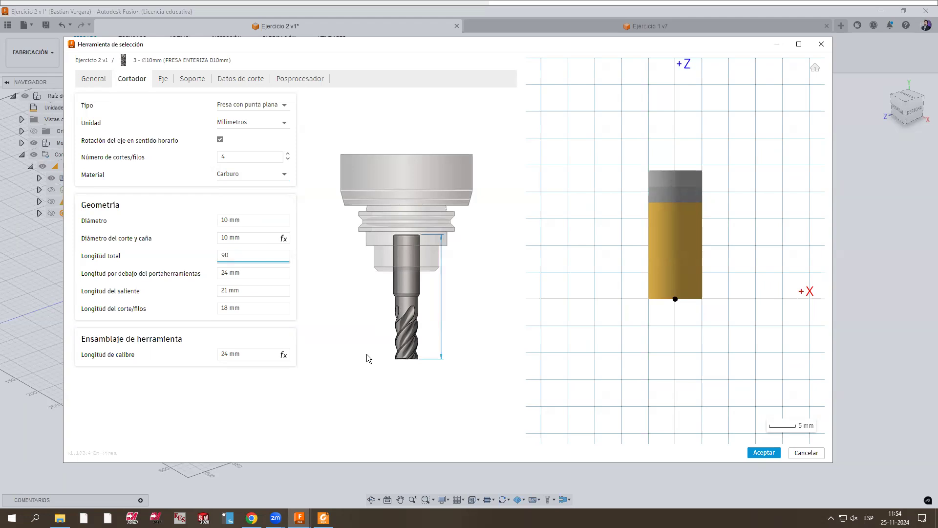
{"action": "key", "text": "Tab"}
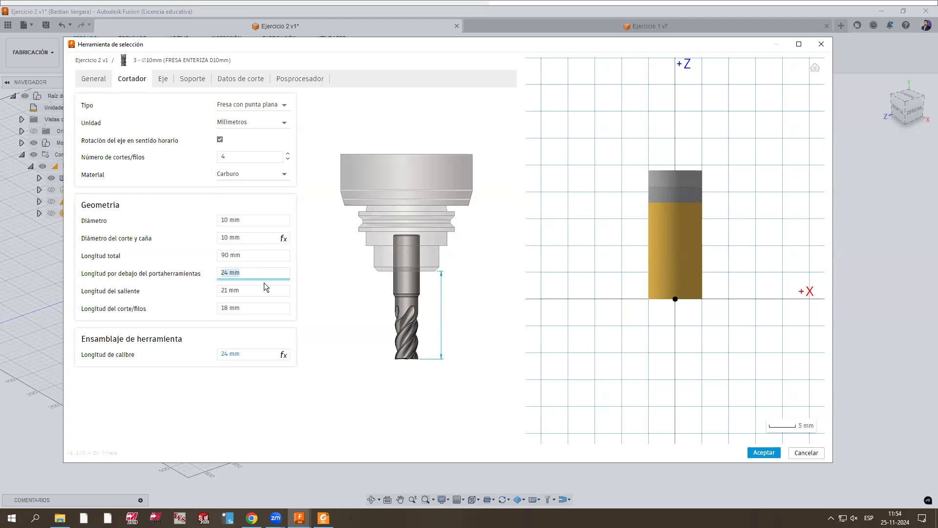
{"action": "type", "text": "50"}
{"action": "left_click", "coordinate": [276, 389]}
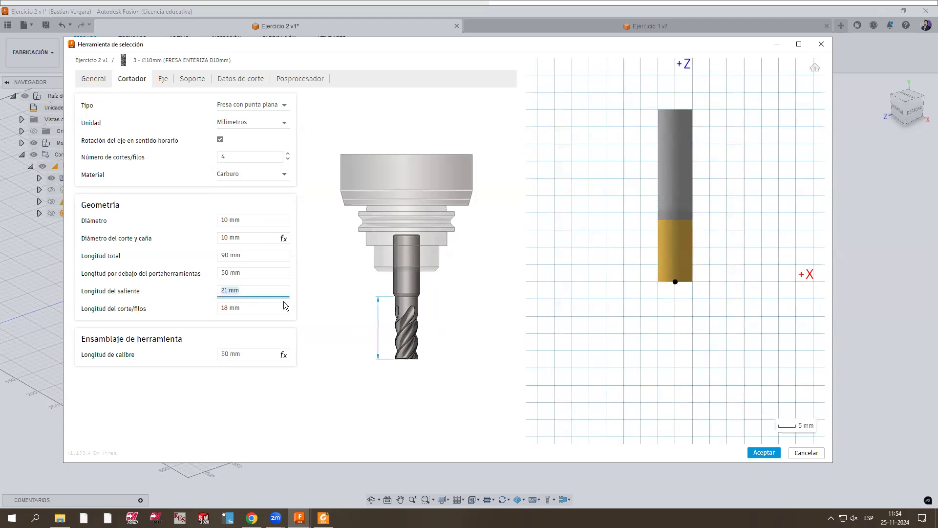
Step: Look up the 10 mm cutter's ap value in the catalogue and set the shoulder length and flute length to 35 mm
{"action": "key", "text": "Tab"}
{"action": "key", "text": "alt+Tab"}
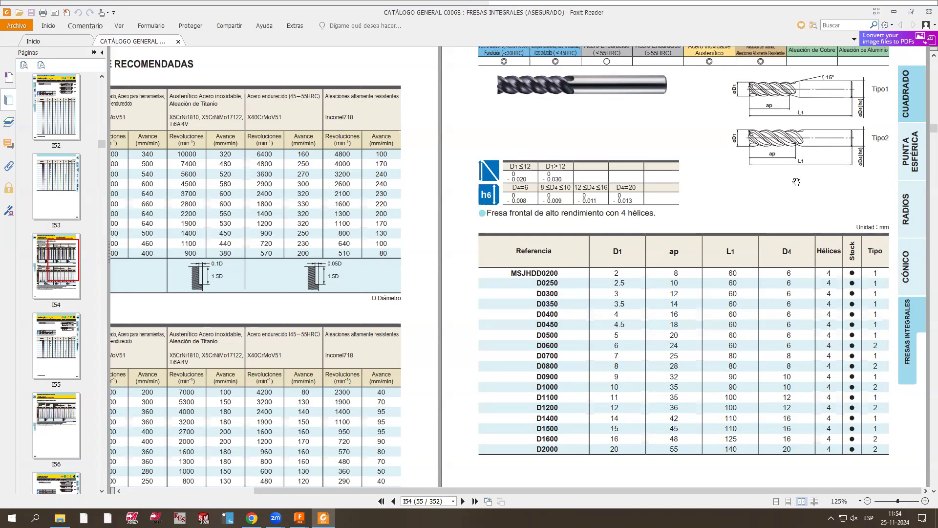
{"action": "scroll", "coordinate": [796, 182], "scroll_direction": "up", "scroll_amount": 1}
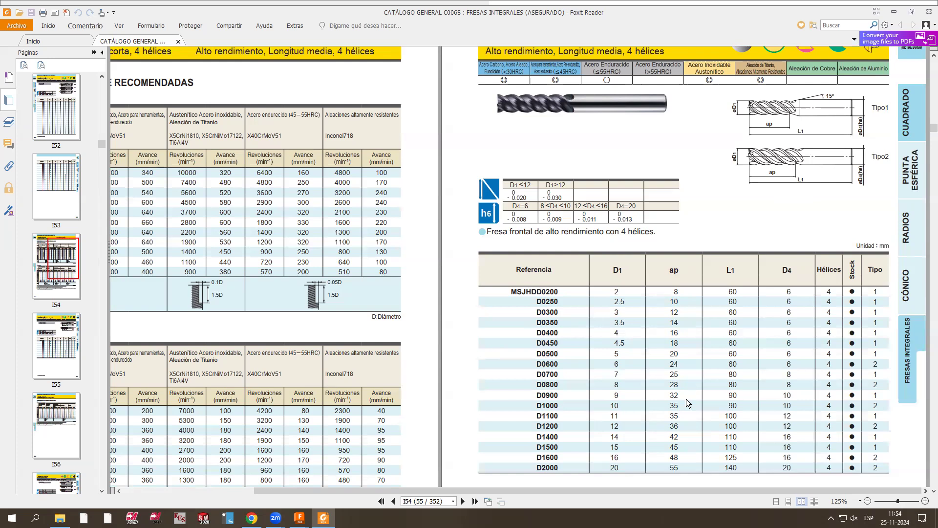
{"action": "key", "text": "alt+Tab"}
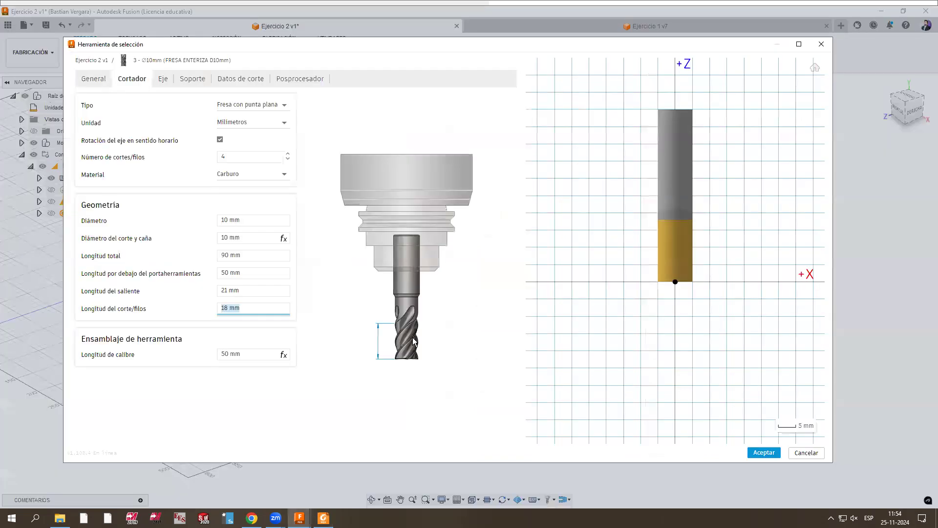
{"action": "left_click", "coordinate": [284, 291]}
{"action": "type", "text": "3"}
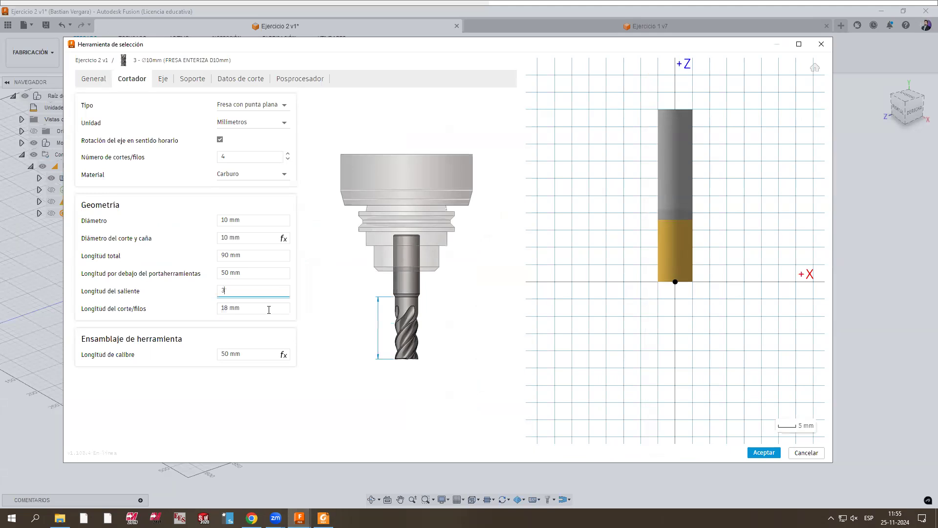
{"action": "type", "text": "5"}
{"action": "key", "text": "Return"}
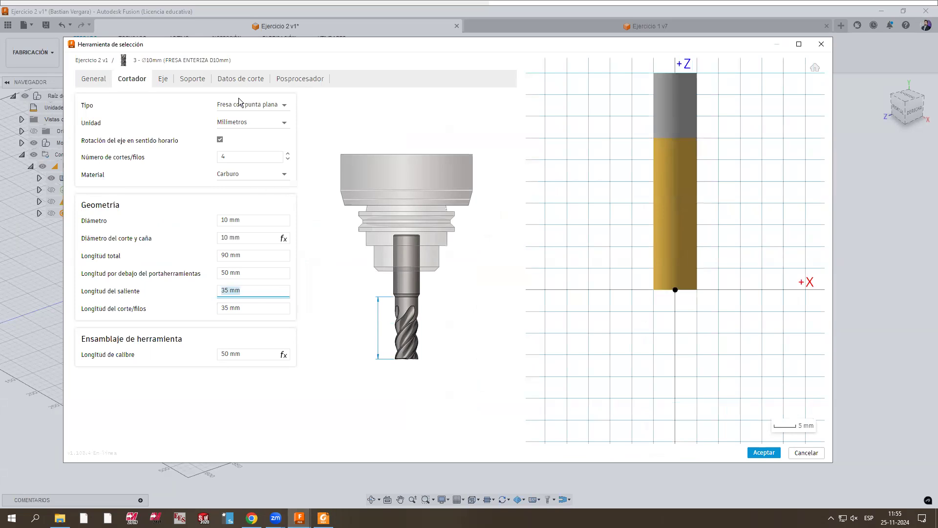
Step: Assign the BT40 - B4C4-0020 holder to the 10 mm end mill and inspect the assembly in the preview
{"action": "left_click", "coordinate": [163, 79]}
{"action": "left_click", "coordinate": [192, 78]}
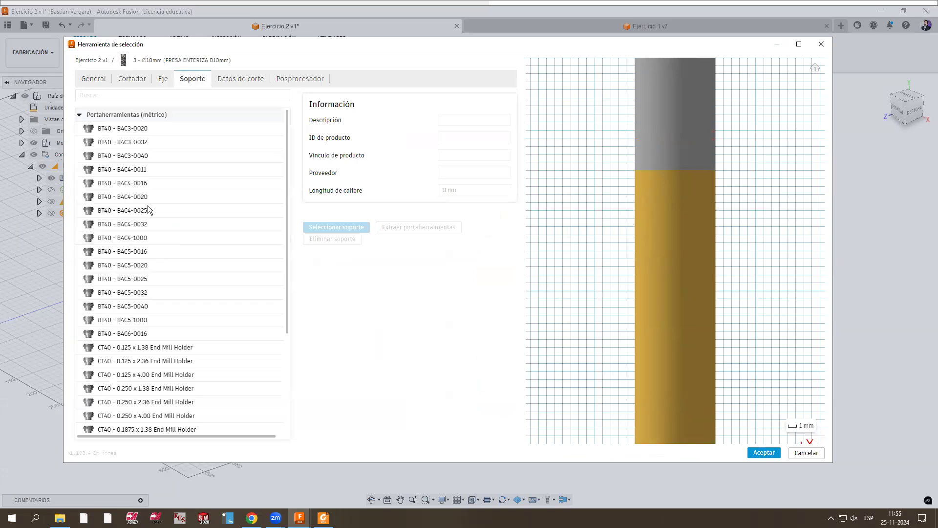
{"action": "left_click", "coordinate": [250, 196]}
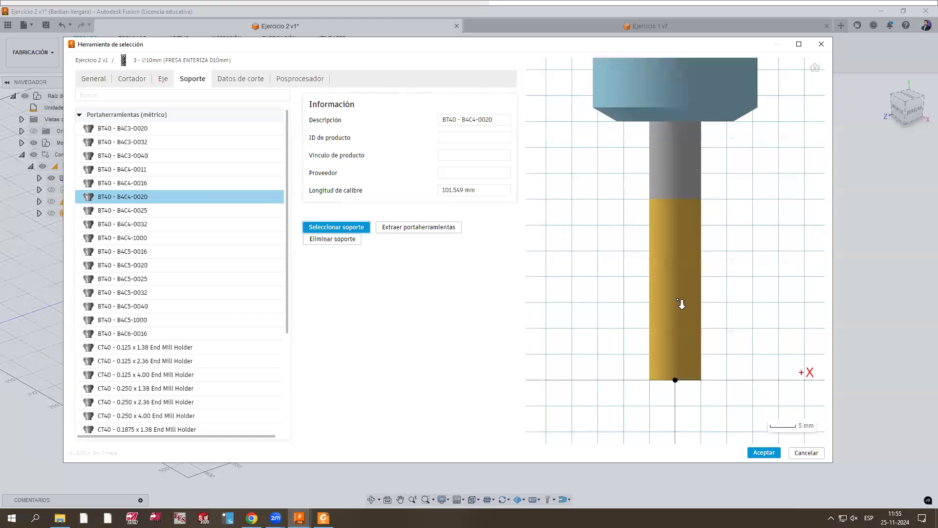
{"action": "scroll", "coordinate": [693, 157], "scroll_direction": "up", "scroll_amount": 3}
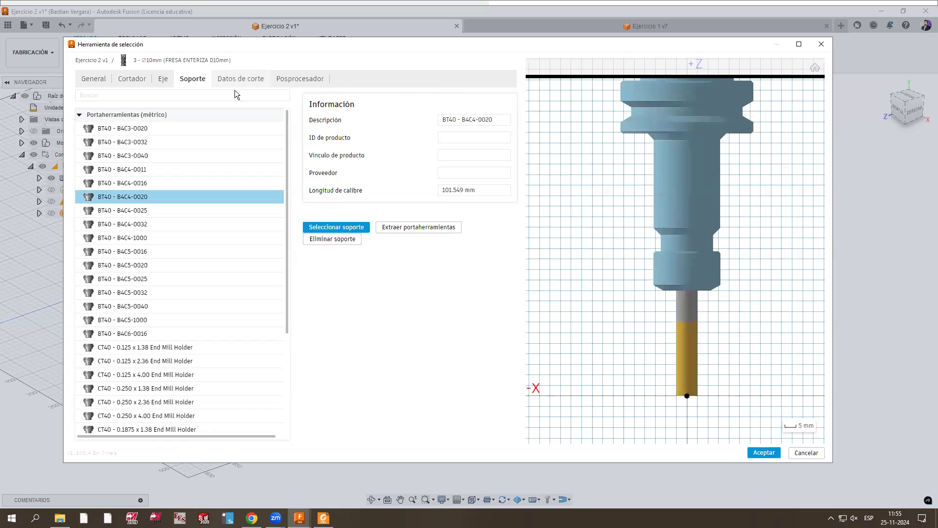
Step: Switch to the Foxit catalogue and look up the slotting (Ranurar) speed and feed for a 10 mm cutter in carbon steel
{"action": "key", "text": "alt+Tab"}
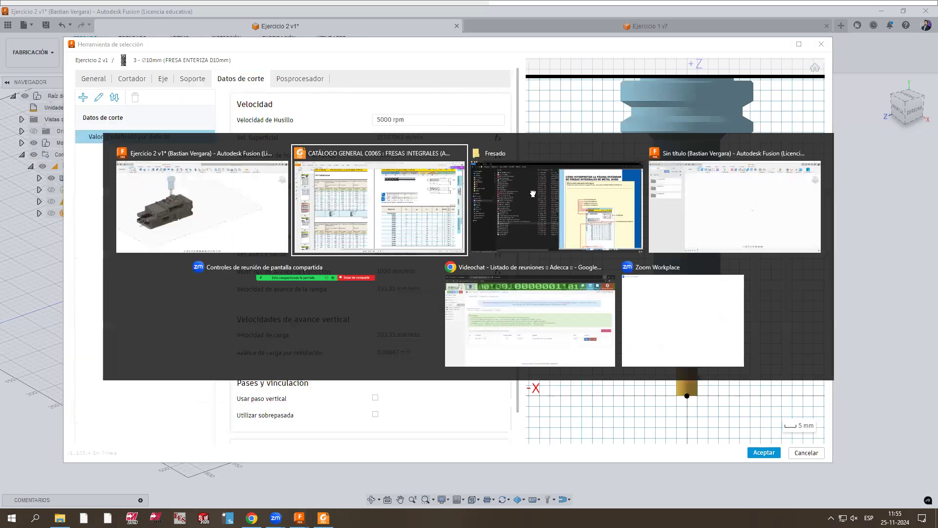
{"action": "scroll", "coordinate": [410, 268], "scroll_direction": "up", "scroll_amount": 2}
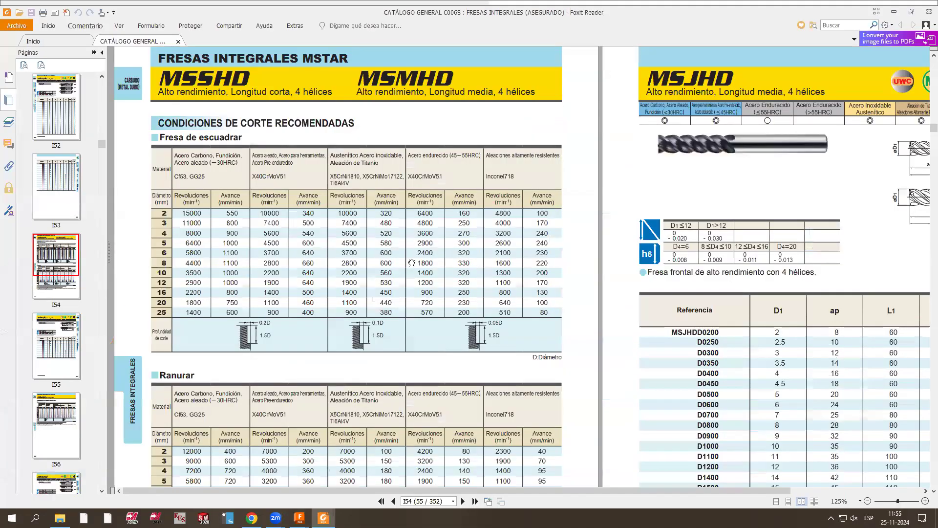
{"action": "scroll", "coordinate": [451, 241], "scroll_direction": "down", "scroll_amount": 1}
{"action": "scroll", "coordinate": [453, 245], "scroll_direction": "up", "scroll_amount": 1}
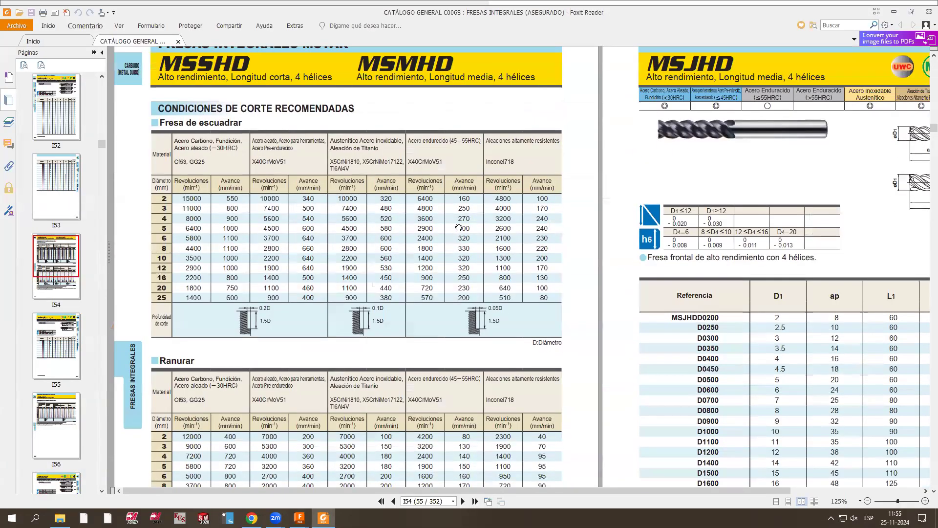
{"action": "scroll", "coordinate": [482, 120], "scroll_direction": "down", "scroll_amount": 2}
{"action": "scroll", "coordinate": [269, 318], "scroll_direction": "down", "scroll_amount": 1}
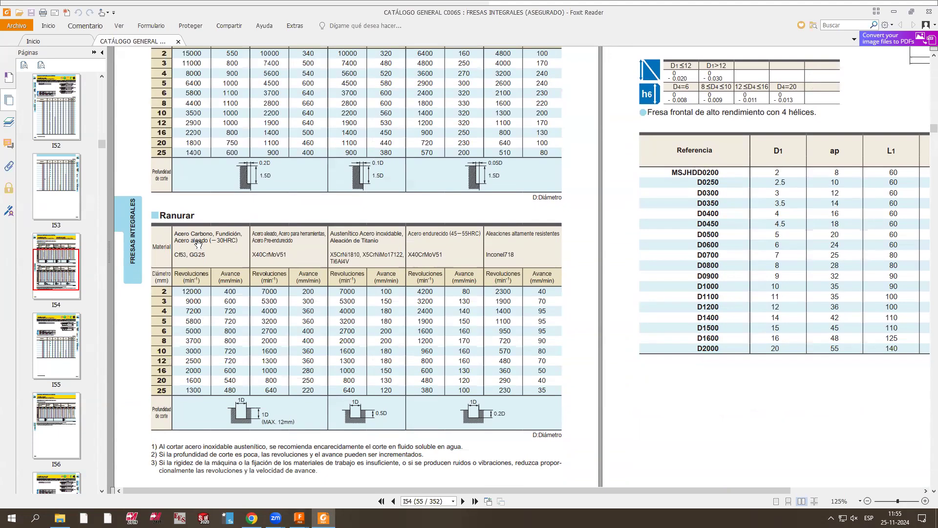
{"action": "left_click_drag", "start_coordinate": [186, 233], "coordinate": [242, 233]}
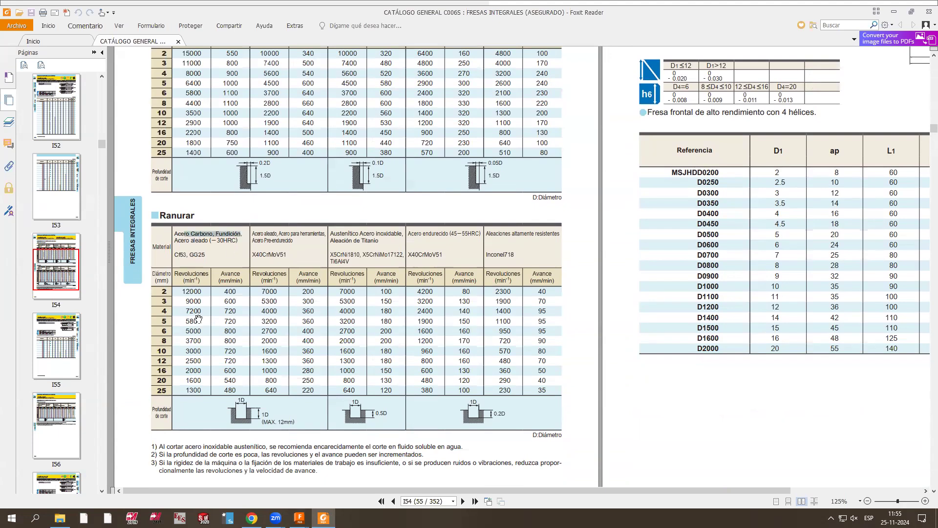
{"action": "left_click", "coordinate": [191, 350]}
{"action": "left_click_drag", "start_coordinate": [227, 349], "coordinate": [243, 348]}
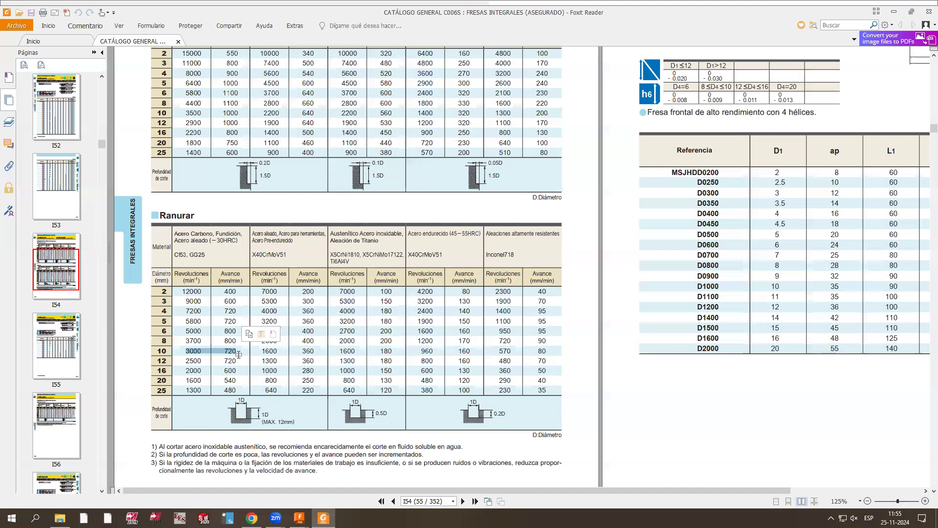
Step: Return to Fusion and rename the end mill's default cutting-data preset to ISO-P
{"action": "key", "text": "alt+Tab"}
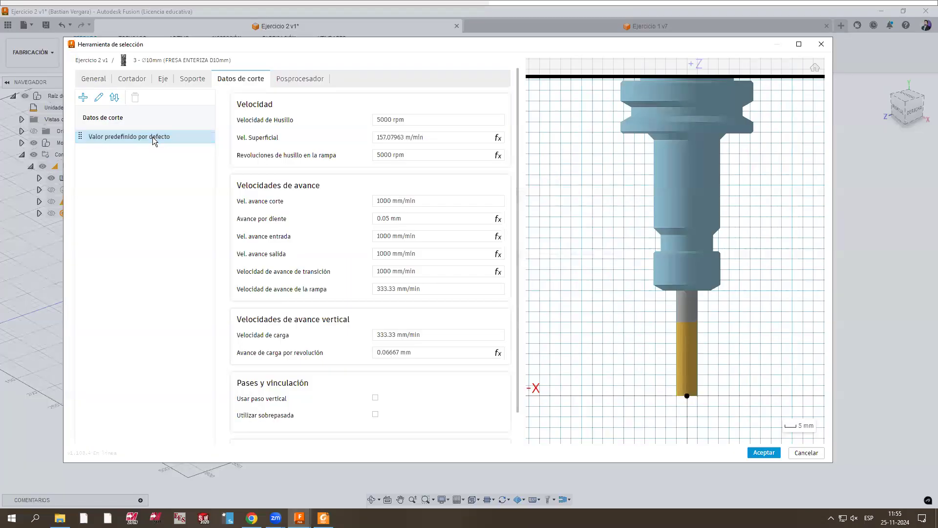
{"action": "right_click", "coordinate": [154, 137]}
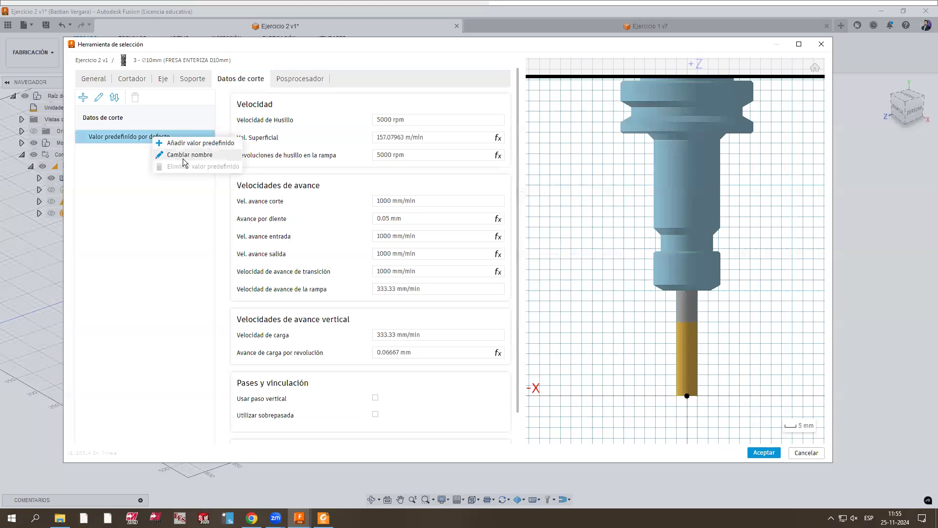
{"action": "left_click", "coordinate": [183, 159]}
{"action": "type", "text": "ISO"}
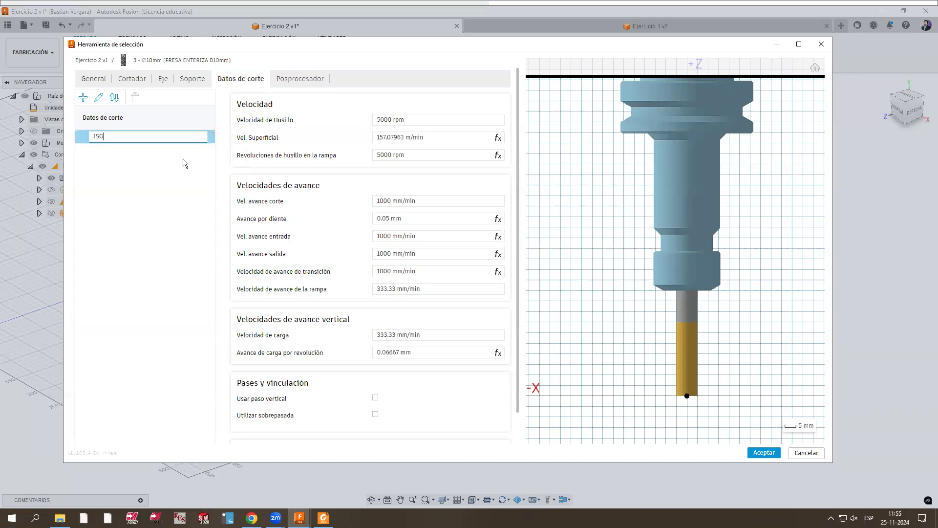
{"action": "type", "text": "-P"}
Step: Set the ISO-P preset's spindle speed to 3000 rpm and its cutting feed rate to 720 mm/min
{"action": "left_click", "coordinate": [414, 119]}
{"action": "type", "text": "3000"}
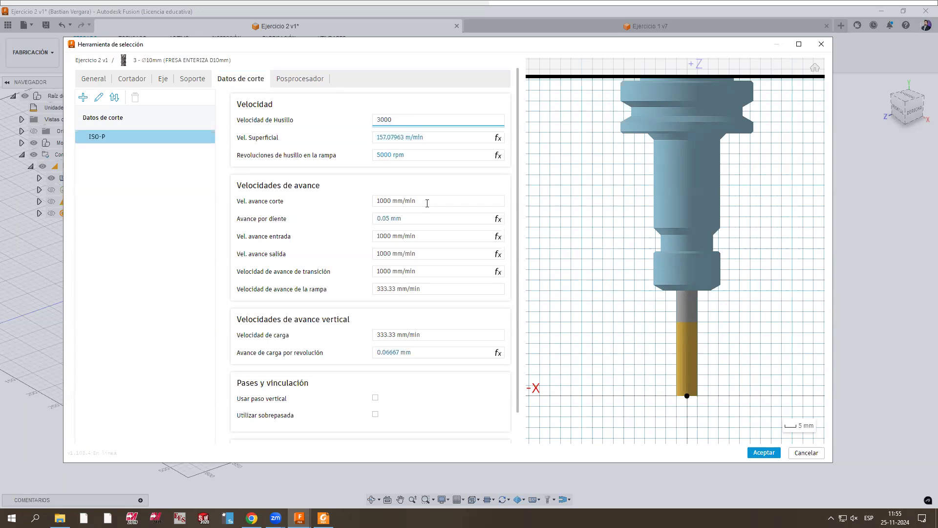
{"action": "left_click", "coordinate": [427, 203]}
{"action": "type", "text": "720"}
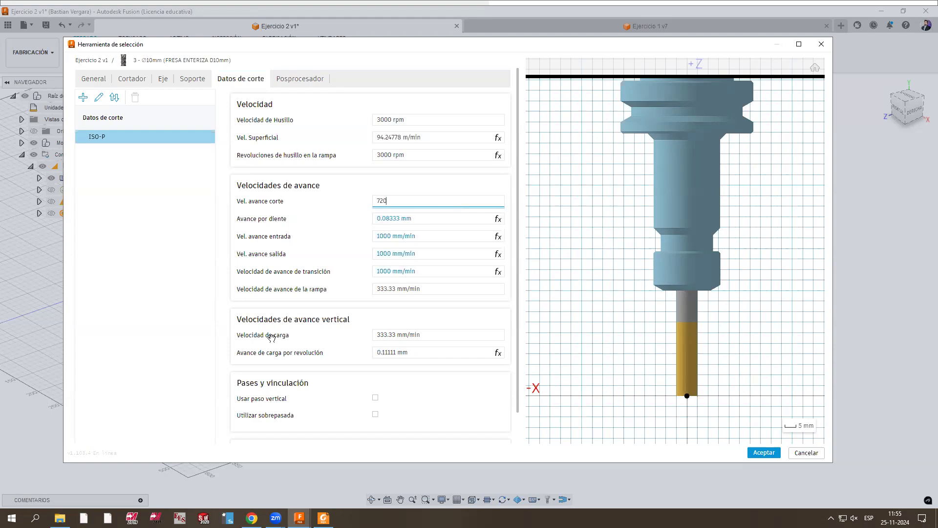
Step: Recheck the catalogue's slotting table and set the plunge feed rate in Fusion to the expression tool_feedCutting*.5
{"action": "key", "text": "alt+Tab"}
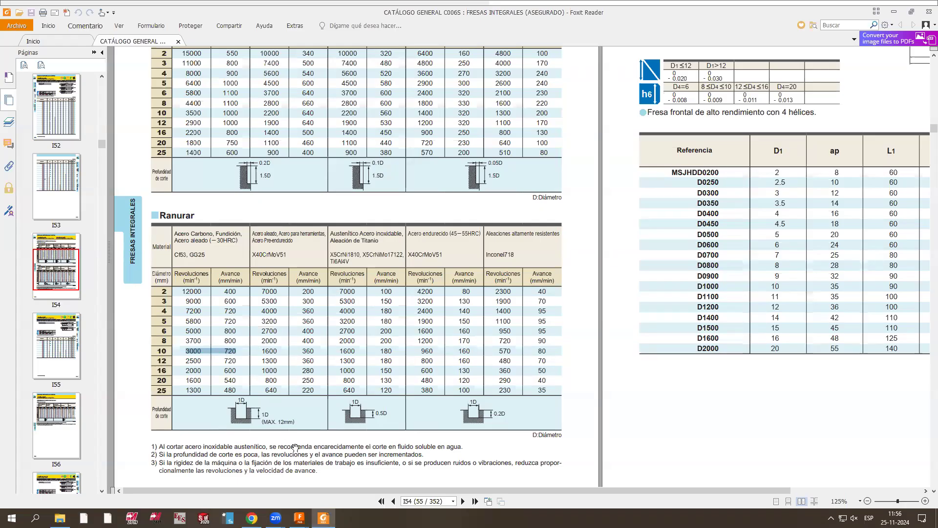
{"action": "key", "text": "alt+Tab"}
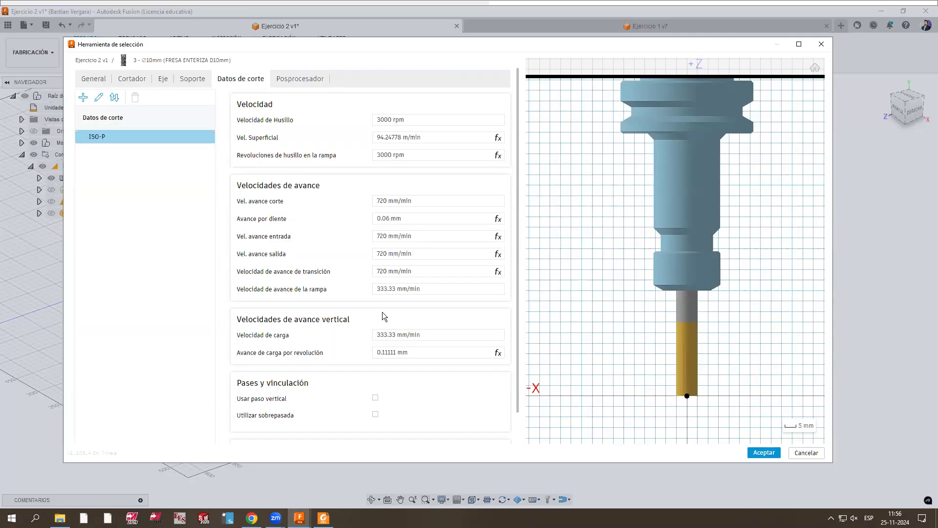
{"action": "left_click", "coordinate": [449, 337]}
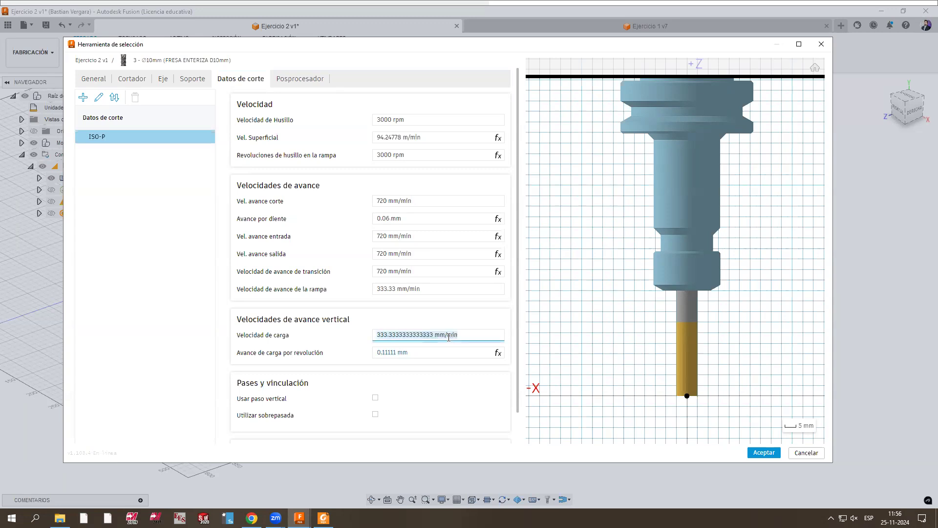
{"action": "type", "text": "TO"}
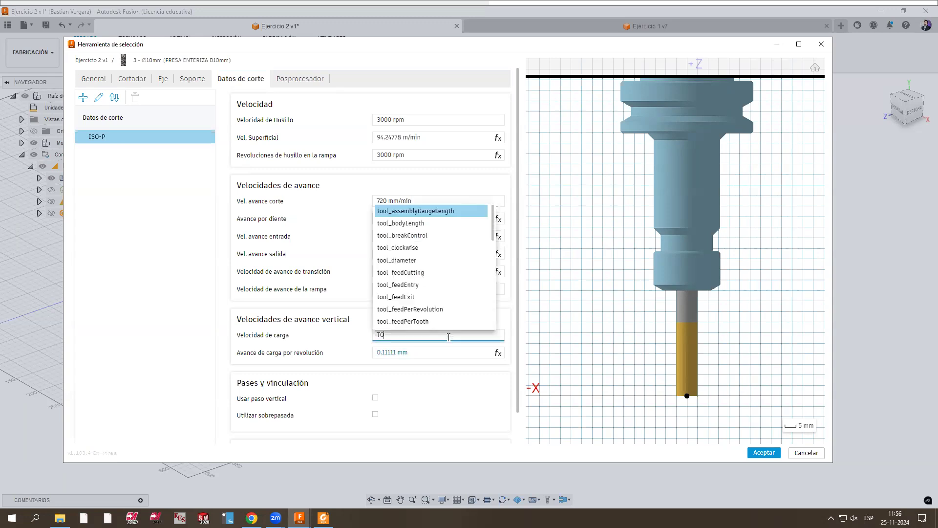
{"action": "type", "text": "O"}
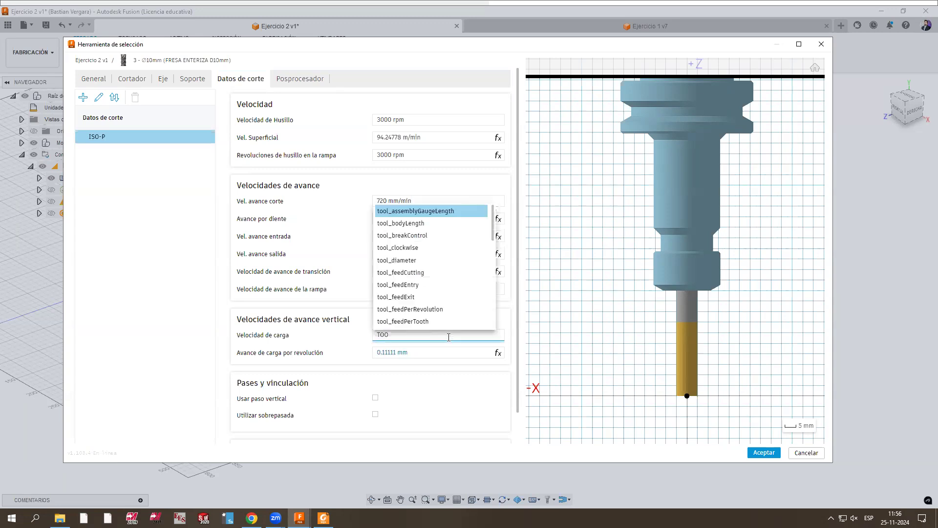
{"action": "left_click", "coordinate": [413, 280]}
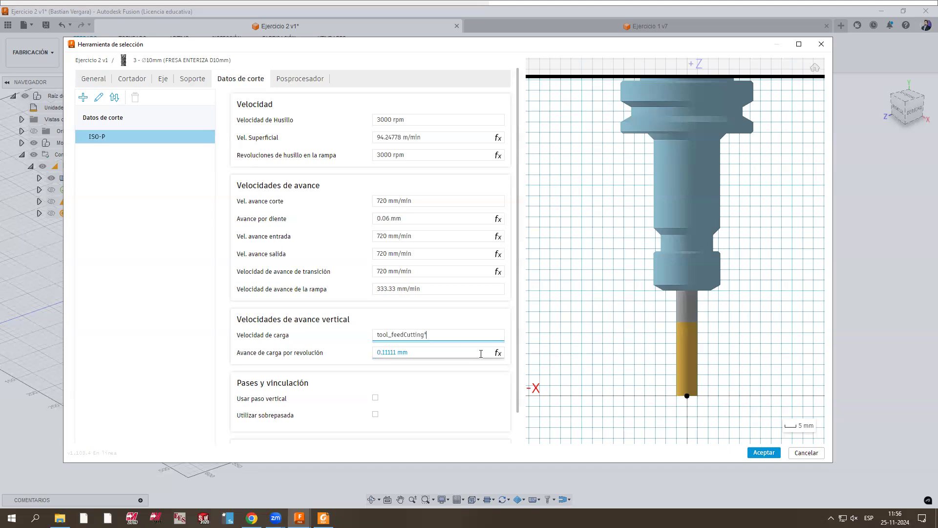
{"action": "type", "text": "*.5"}
{"action": "key", "text": "Return"}
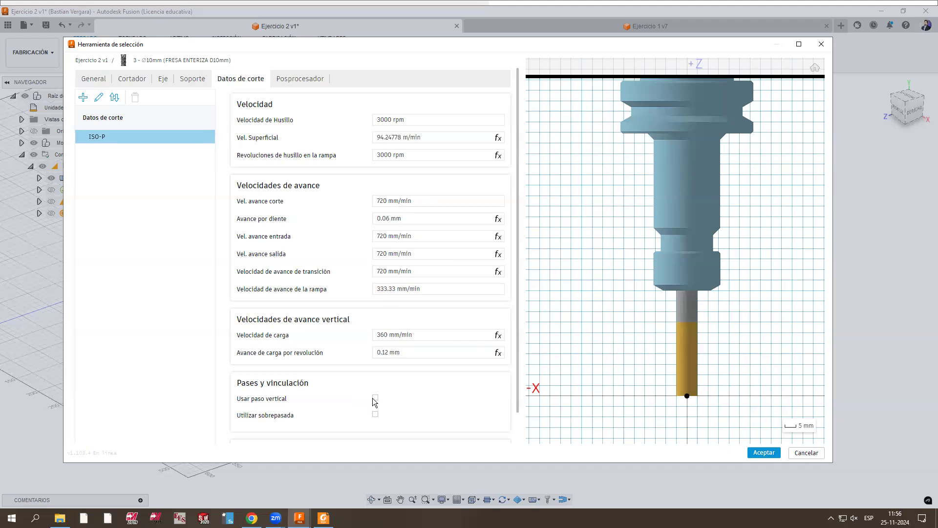
Step: Enable the preset's stepdown, check the catalogue's slotting depth limit, and set the stepdown to 1.5 mm
{"action": "left_click", "coordinate": [384, 413]}
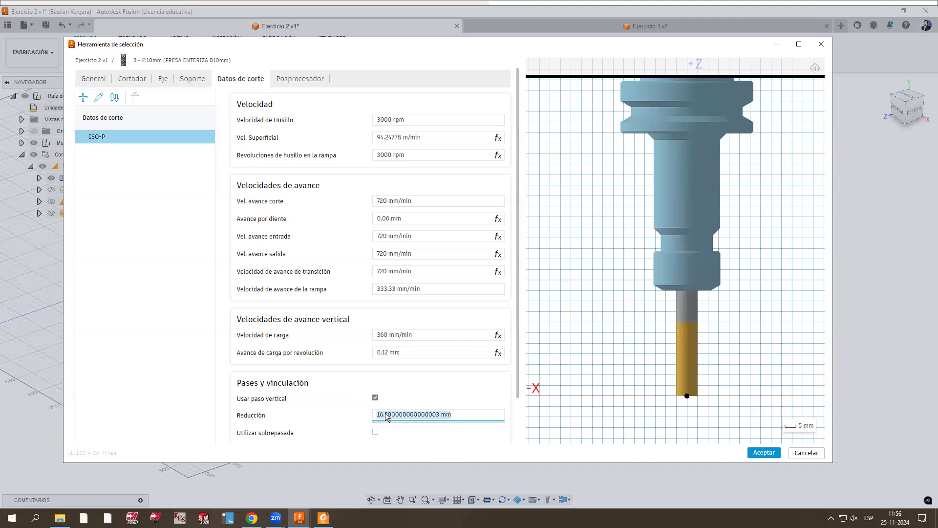
{"action": "left_click_drag", "start_coordinate": [385, 413], "coordinate": [257, 426]}
{"action": "key", "text": "alt+Tab"}
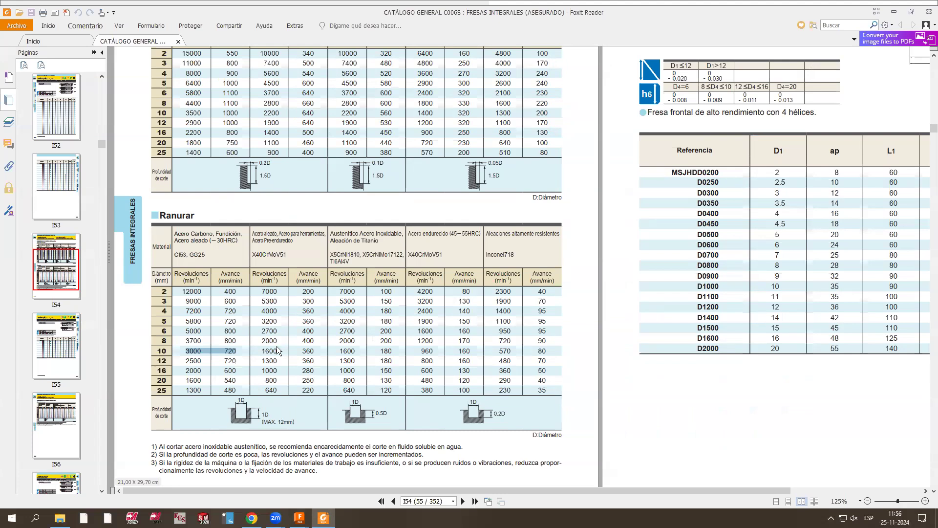
{"action": "key", "text": "alt+Tab"}
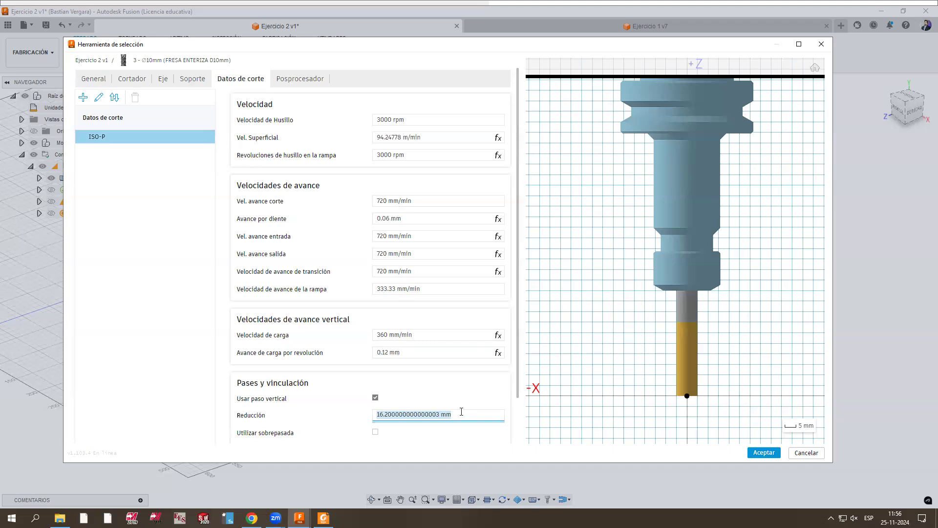
{"action": "type", "text": "1"}
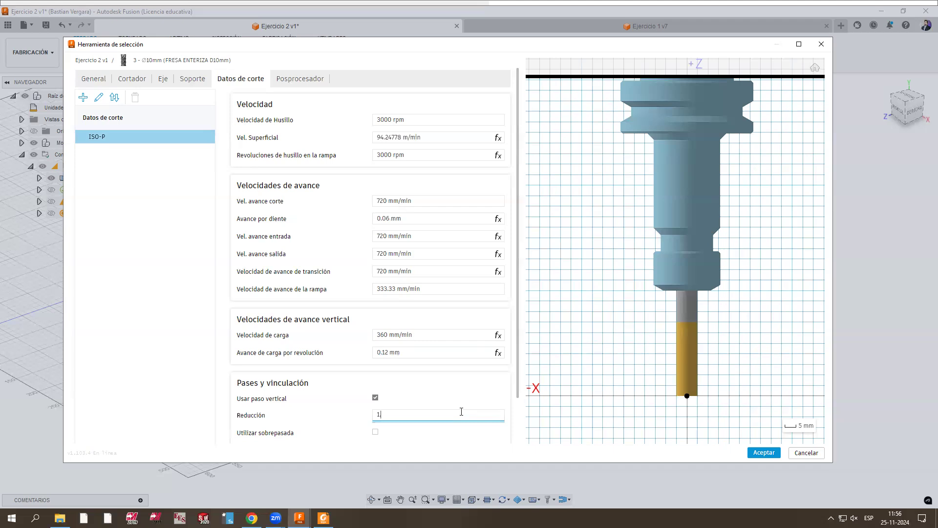
{"action": "type", "text": ".5"}
{"action": "left_click", "coordinate": [399, 434]}
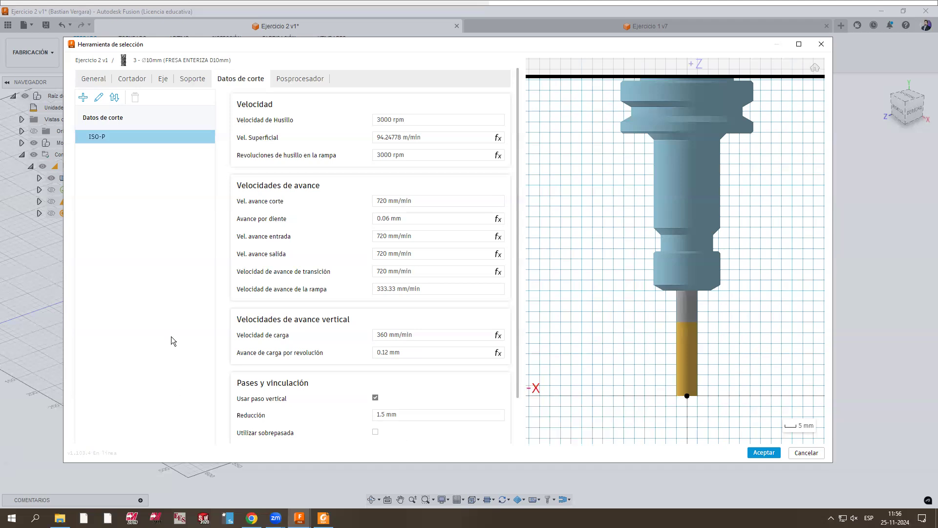
Step: Enable the preset's stepover, check the catalogue's slotting width, and set the stepover to tool_diameter*.9
{"action": "left_click", "coordinate": [375, 432]}
{"action": "scroll", "coordinate": [328, 422], "scroll_direction": "down", "scroll_amount": 2}
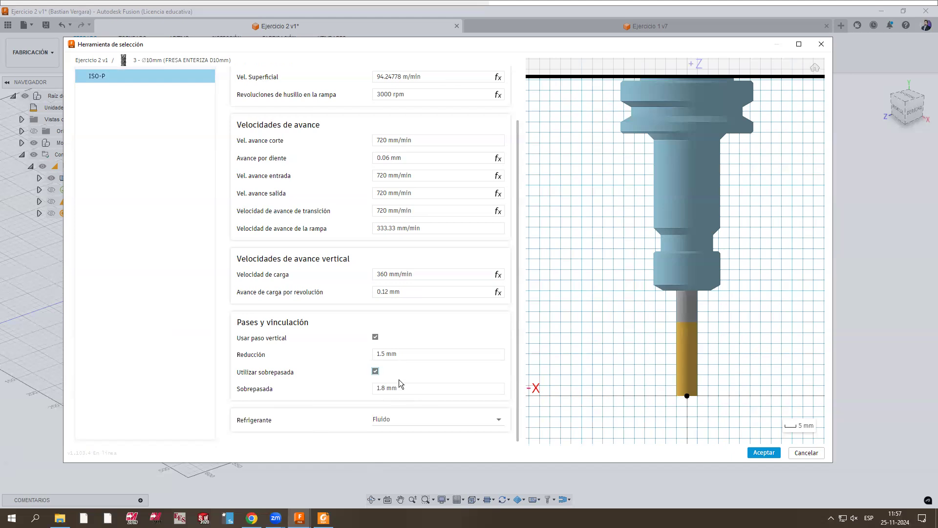
{"action": "key", "text": "alt+Tab"}
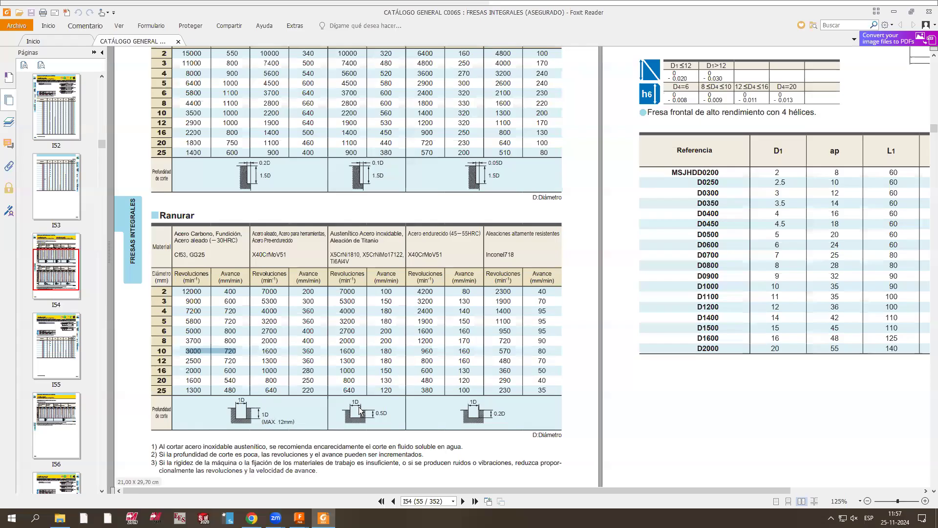
{"action": "key", "text": "alt+Tab"}
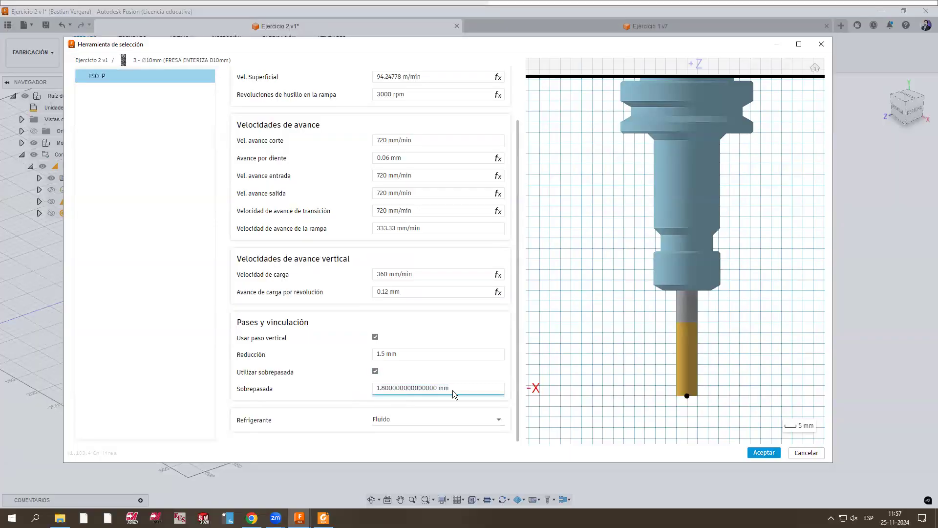
{"action": "key", "text": "ctrl+a"}
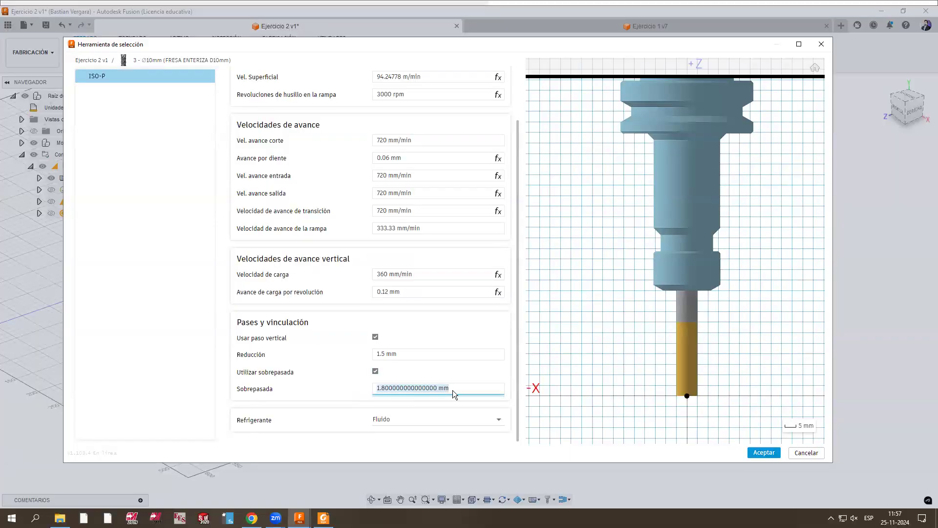
{"action": "type", "text": "TOO"}
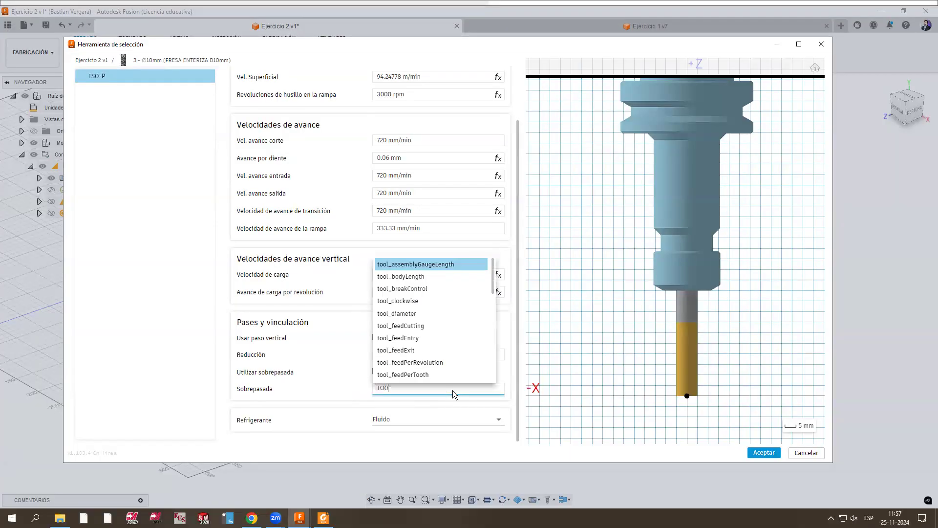
{"action": "left_click", "coordinate": [424, 315]}
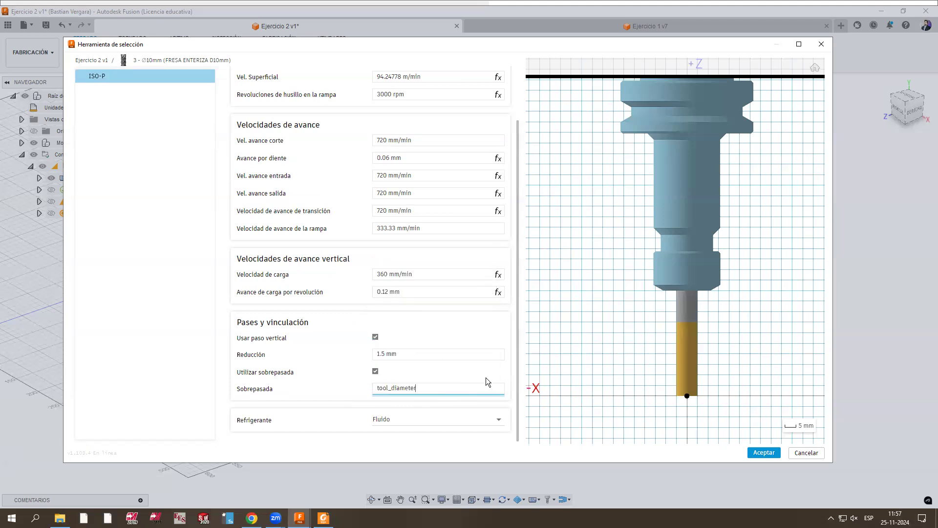
{"action": "type", "text": "*.9"}
{"action": "key", "text": "Return"}
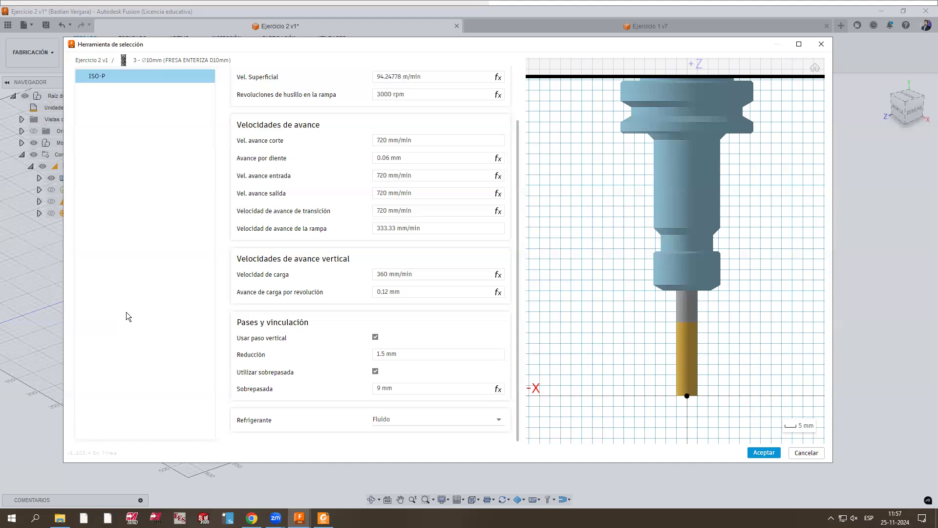
Step: Review the end mill's post-processor settings and accept the tool for the 2D Cajeras2 operation
{"action": "scroll", "coordinate": [134, 160], "scroll_direction": "up", "scroll_amount": 2}
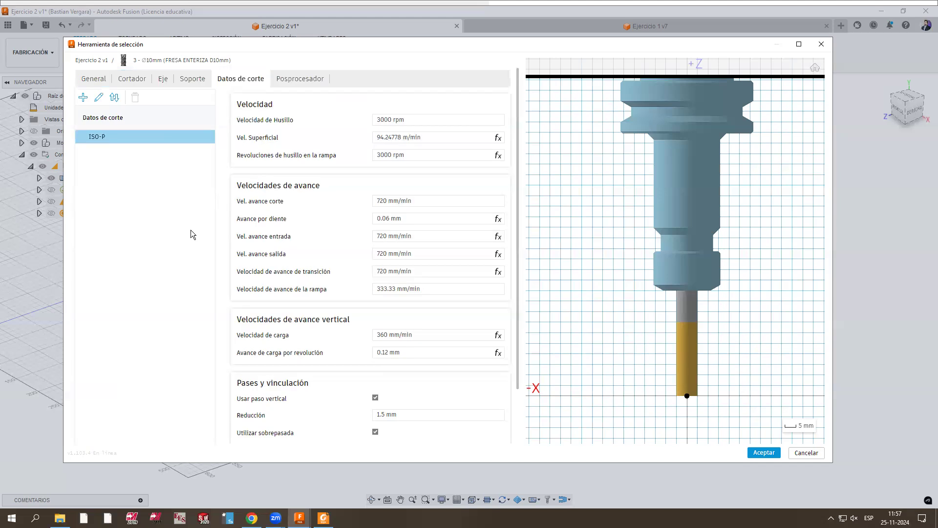
{"action": "left_click", "coordinate": [317, 81]}
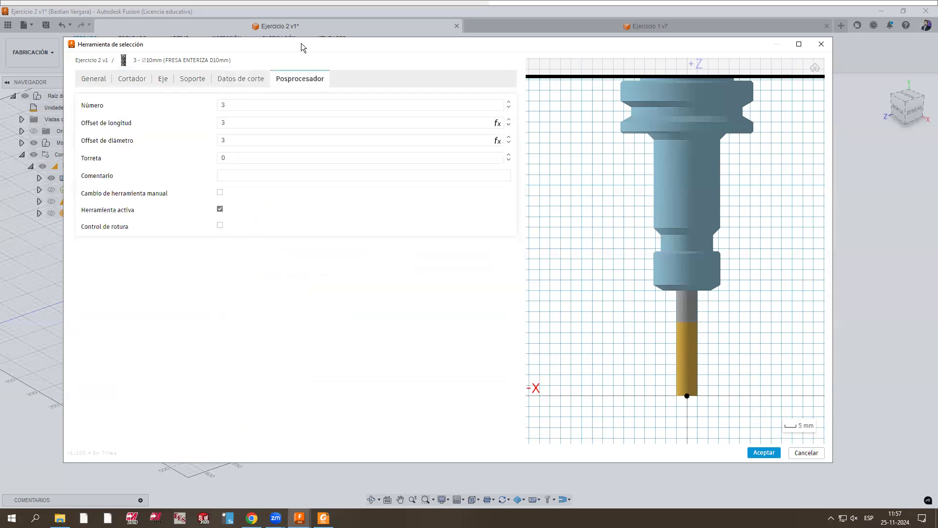
{"action": "left_click", "coordinate": [776, 457]}
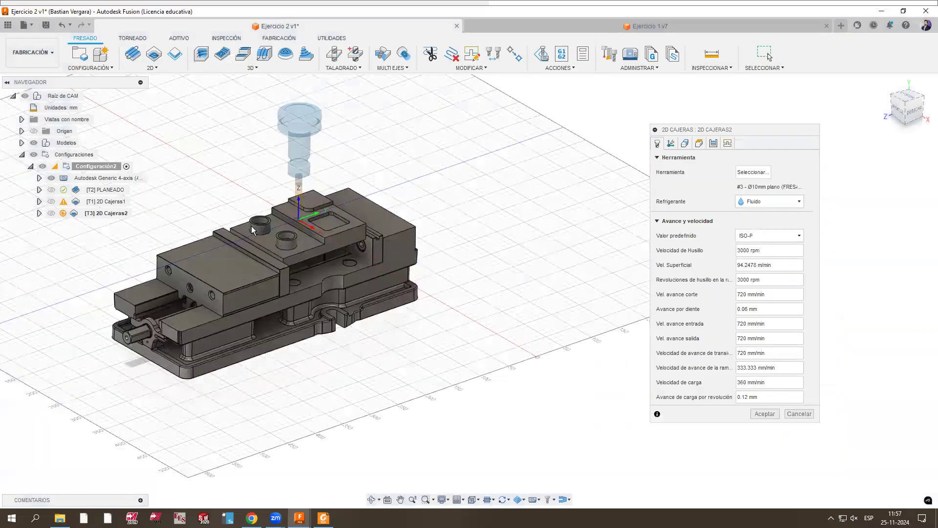
{"action": "scroll", "coordinate": [267, 225], "scroll_direction": "up", "scroll_amount": 2}
{"action": "scroll", "coordinate": [302, 309], "scroll_direction": "up", "scroll_amount": 5}
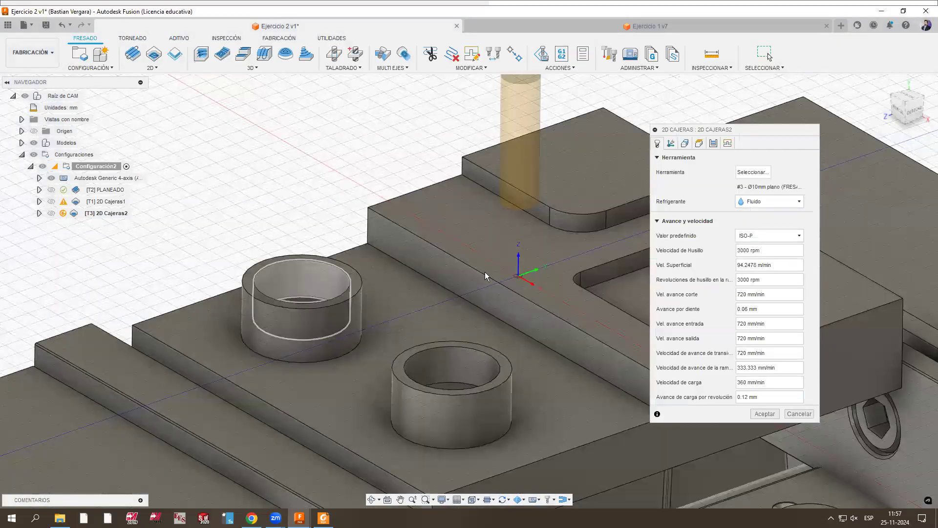
{"action": "scroll", "coordinate": [485, 276], "scroll_direction": "down", "scroll_amount": 3}
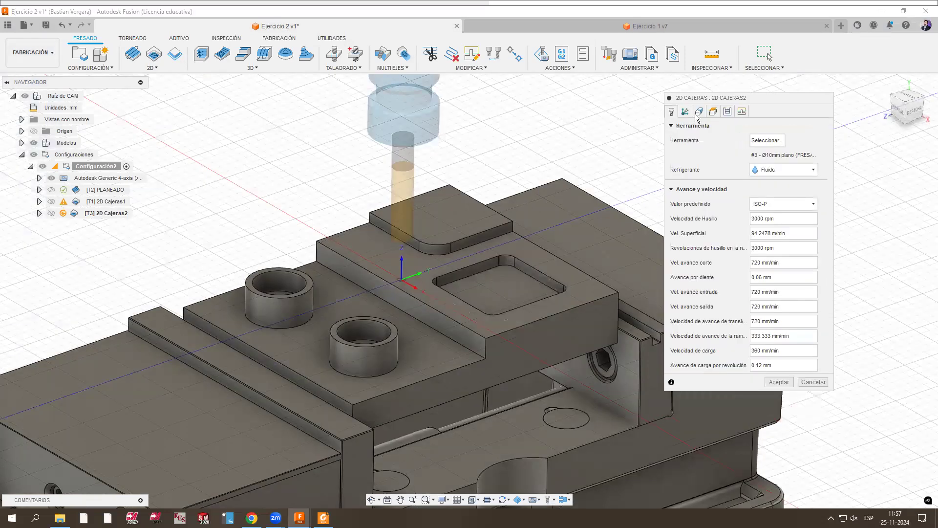
Step: Select the floor faces of the square pocket and the two cylindrical boss holes as the pocket geometry and accept the selection
{"action": "left_click", "coordinate": [705, 104]}
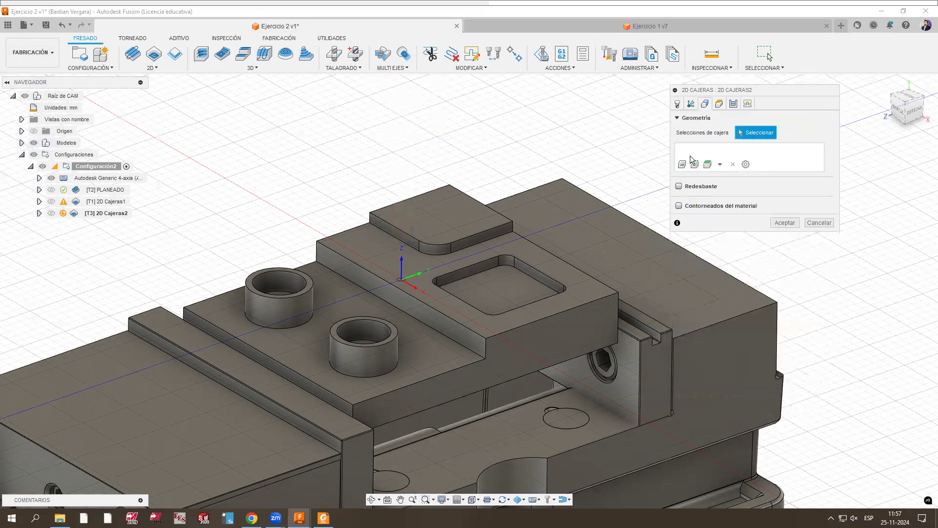
{"action": "left_click", "coordinate": [504, 287]}
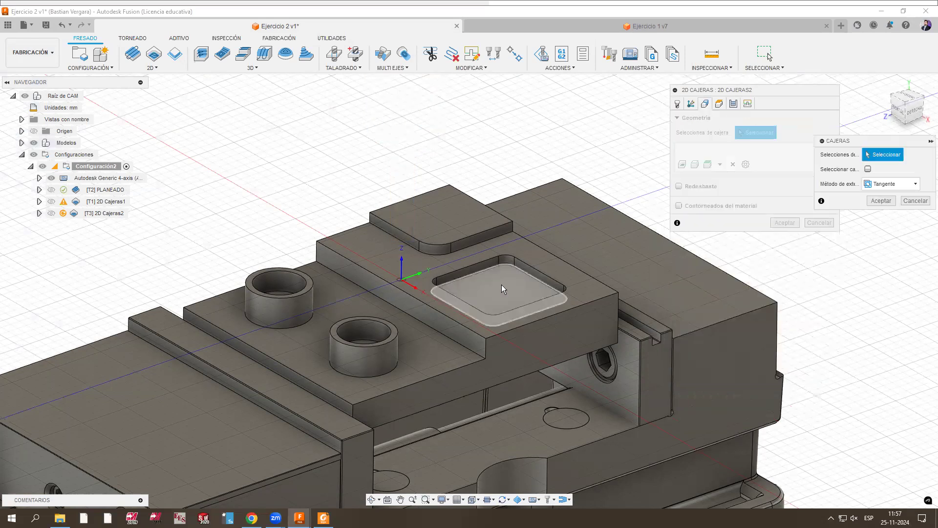
{"action": "middle_click_drag", "start_coordinate": [386, 249], "coordinate": [326, 290], "text": "shift"}
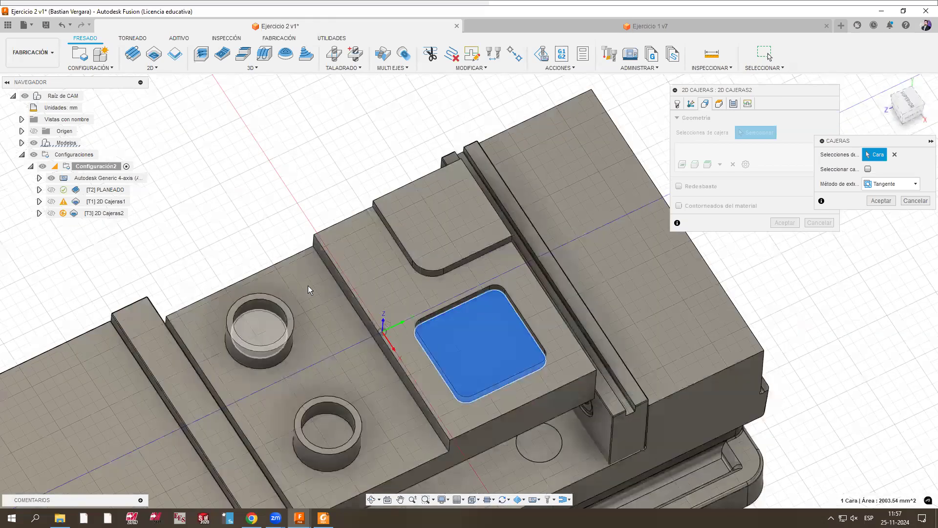
{"action": "left_click", "coordinate": [259, 333]}
{"action": "left_click", "coordinate": [328, 431]}
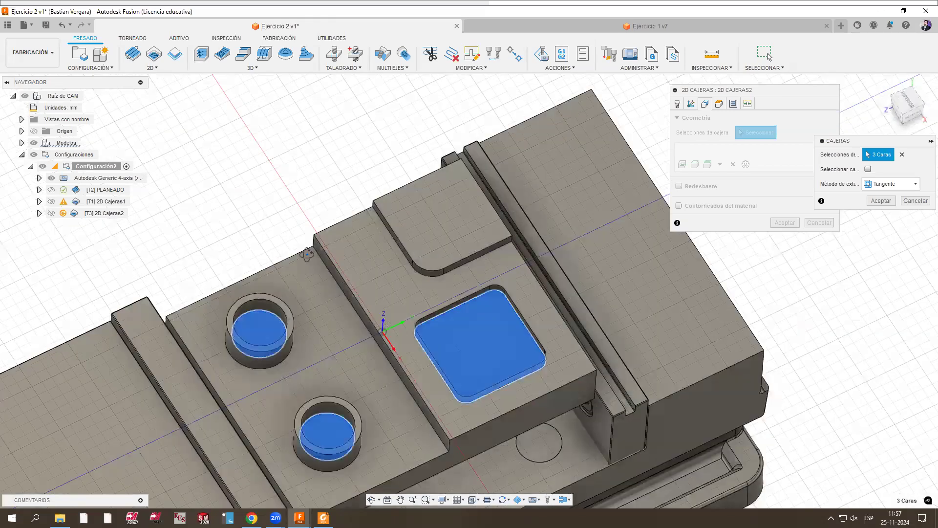
{"action": "middle_click_drag", "start_coordinate": [320, 239], "coordinate": [261, 198], "text": "shift"}
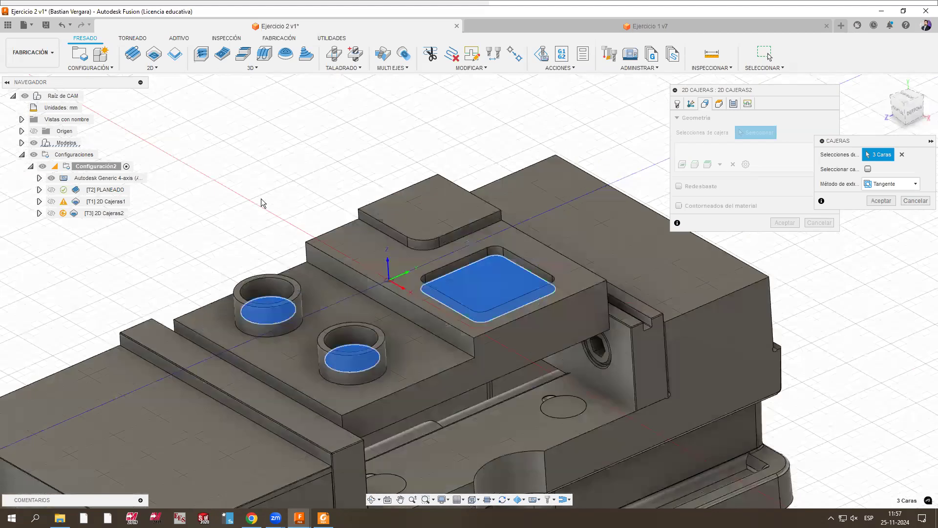
{"action": "left_click", "coordinate": [881, 201]}
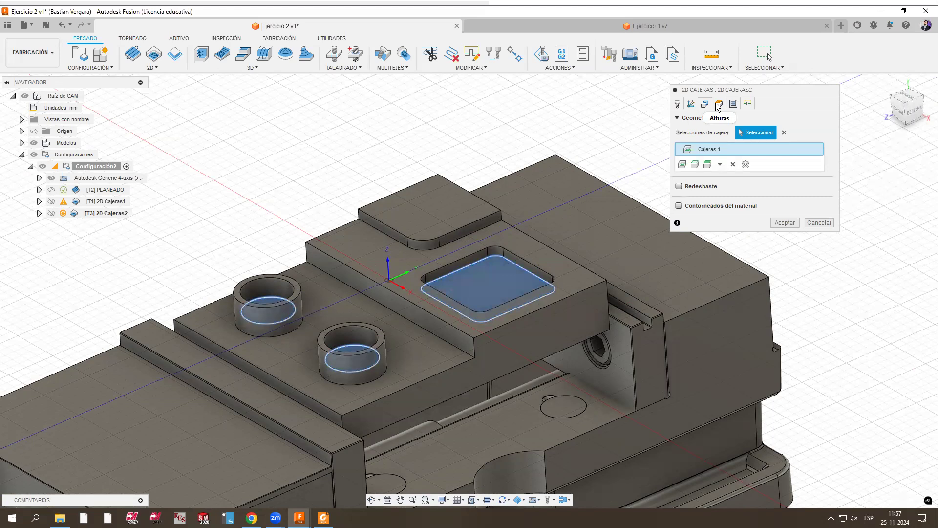
Step: Enable rest machining for a previous tool of 20 mm diameter with 0 mm corner radius, checking the square pocket's rounded corner
{"action": "left_click", "coordinate": [681, 187]}
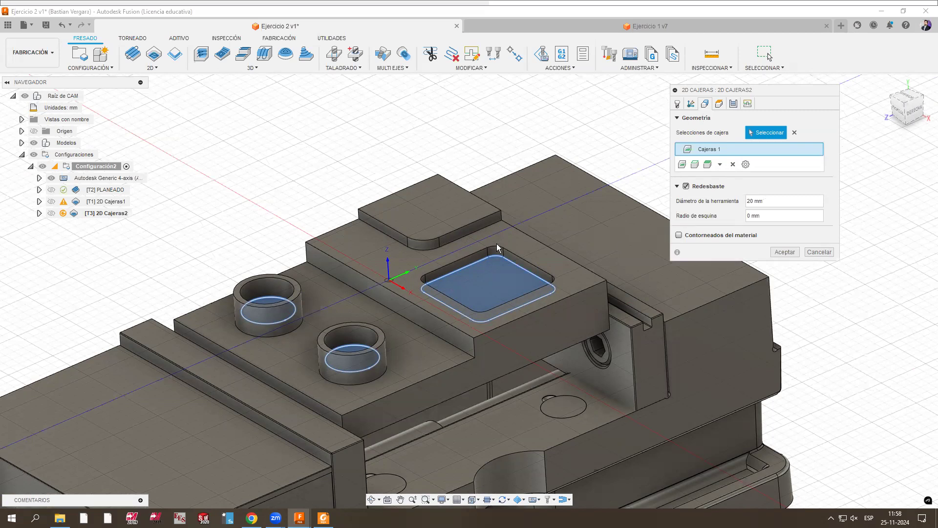
{"action": "scroll", "coordinate": [512, 275], "scroll_direction": "up", "scroll_amount": 5}
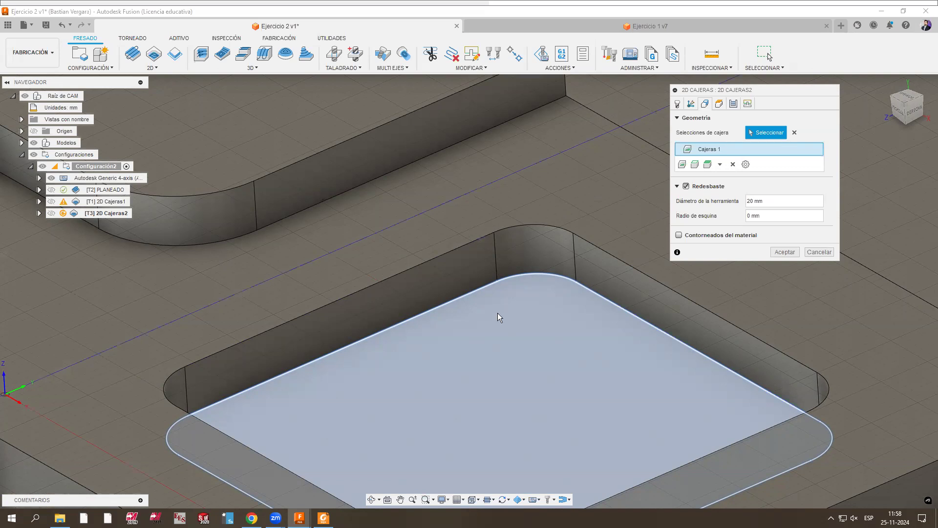
{"action": "scroll", "coordinate": [450, 372], "scroll_direction": "down", "scroll_amount": 5}
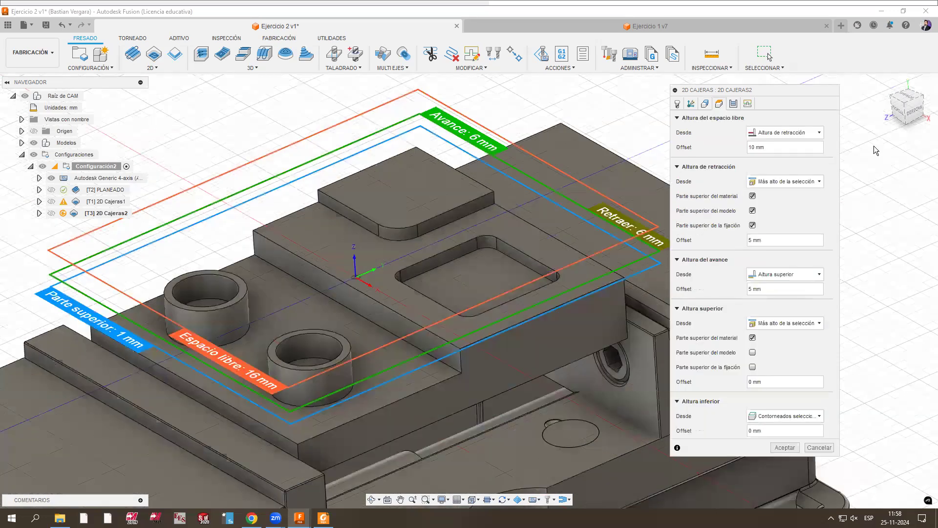
Step: Check the height planes from the side and set the height offsets to 1 mm clearance, 1.5 mm retract and 1 mm feed
{"action": "scroll", "coordinate": [392, 276], "scroll_direction": "down", "scroll_amount": 3}
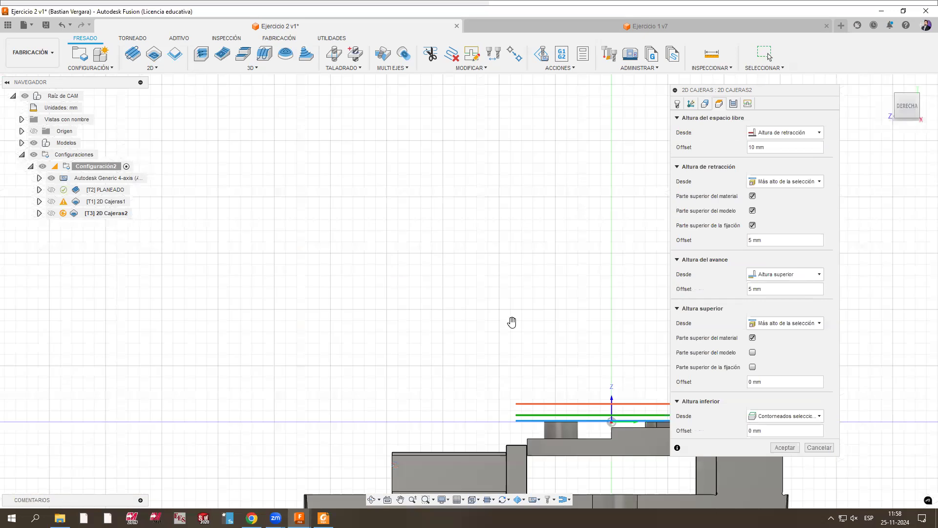
{"action": "scroll", "coordinate": [266, 352], "scroll_direction": "up", "scroll_amount": 3}
{"action": "scroll", "coordinate": [185, 350], "scroll_direction": "up", "scroll_amount": 1}
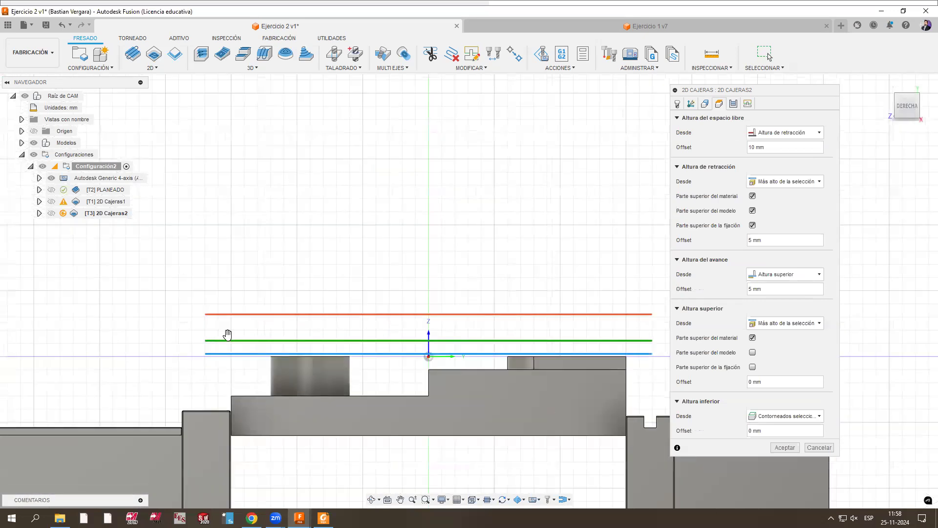
{"action": "scroll", "coordinate": [234, 341], "scroll_direction": "up", "scroll_amount": 3}
{"action": "scroll", "coordinate": [240, 356], "scroll_direction": "up", "scroll_amount": 3}
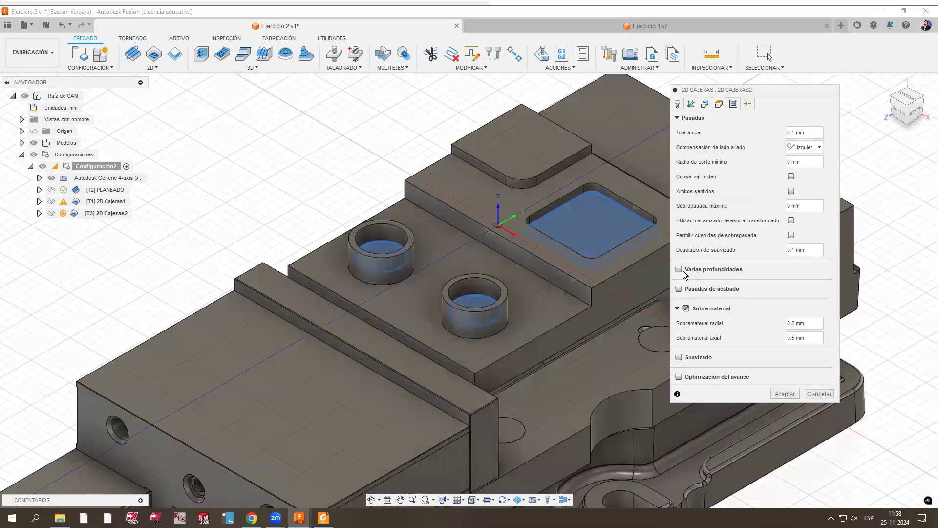
Step: Enable multiple depths with a 1.5 mm maximum roughing stepdown and set the stock to leave to 0.1 mm radial and 0 mm axial
{"action": "left_click", "coordinate": [679, 269]}
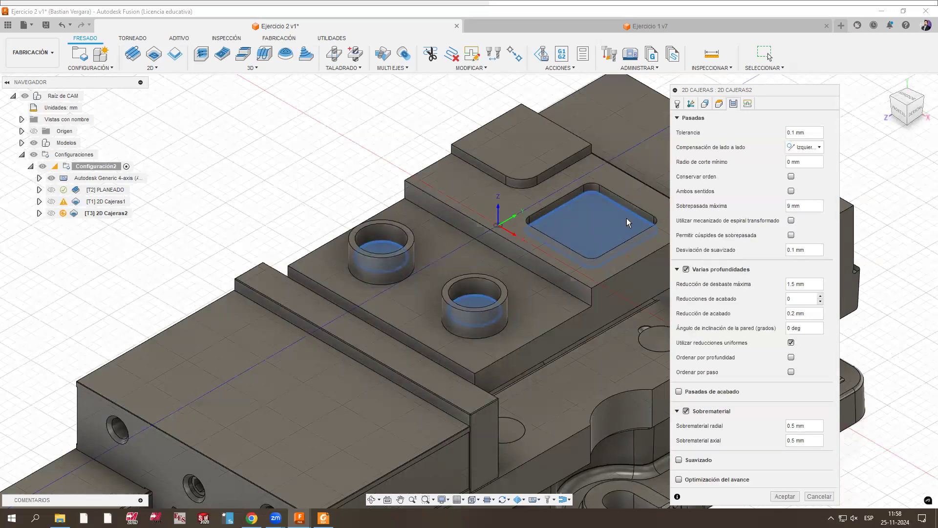
{"action": "scroll", "coordinate": [854, 295], "scroll_direction": "up", "scroll_amount": 1}
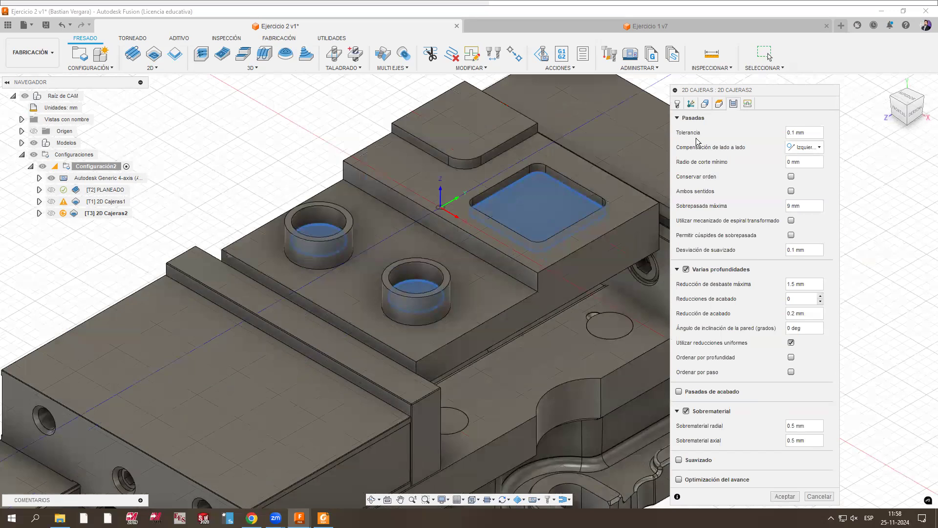
{"action": "left_click_drag", "start_coordinate": [812, 441], "coordinate": [780, 442]}
{"action": "type", "text": "0"}
{"action": "key", "text": "shift+Tab"}
{"action": "type", "text": ".1"}
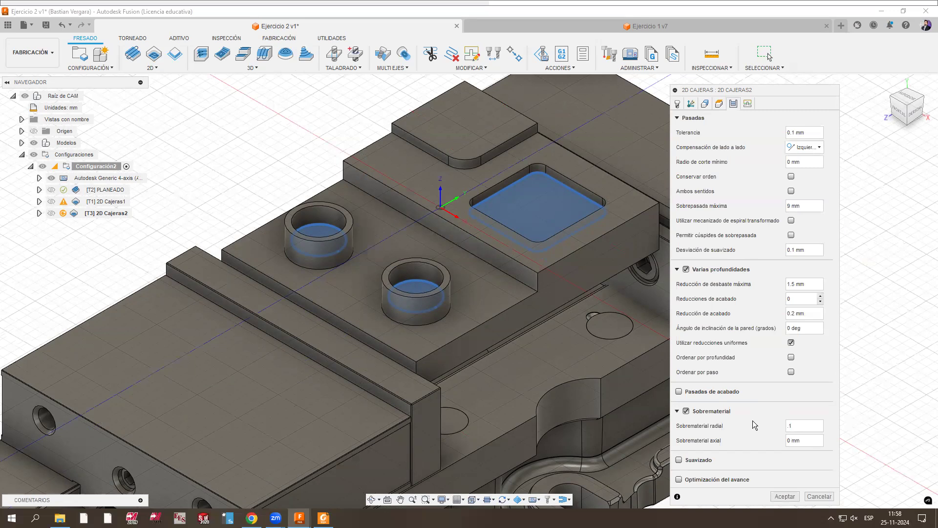
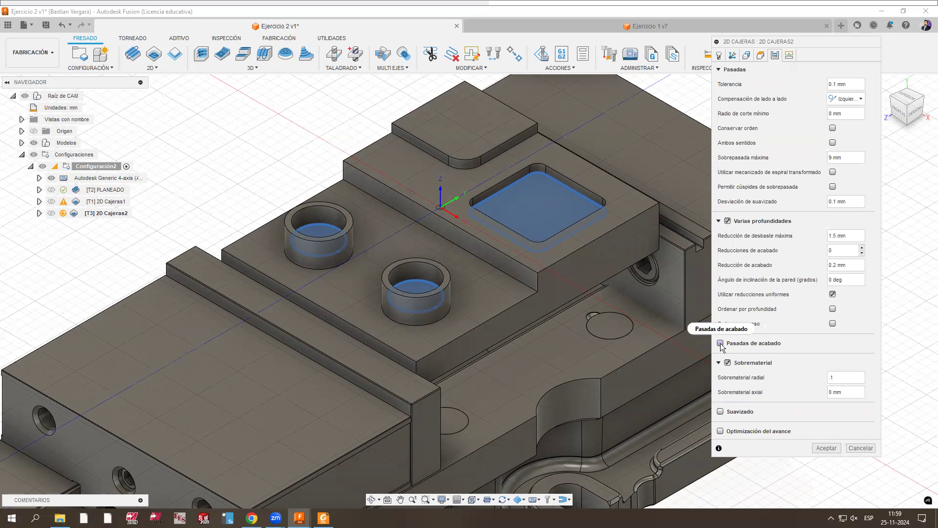
Step: Review the finishing-pass option and the linking settings, and accept the 2D Cajeras2 operation to generate its toolpath
{"action": "mouse_move", "coordinate": [721, 345]}
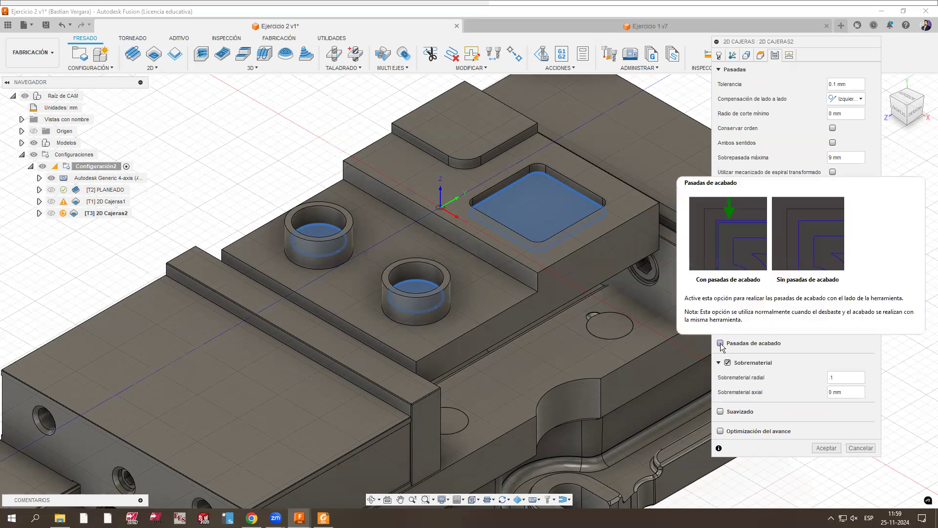
{"action": "left_click", "coordinate": [790, 55]}
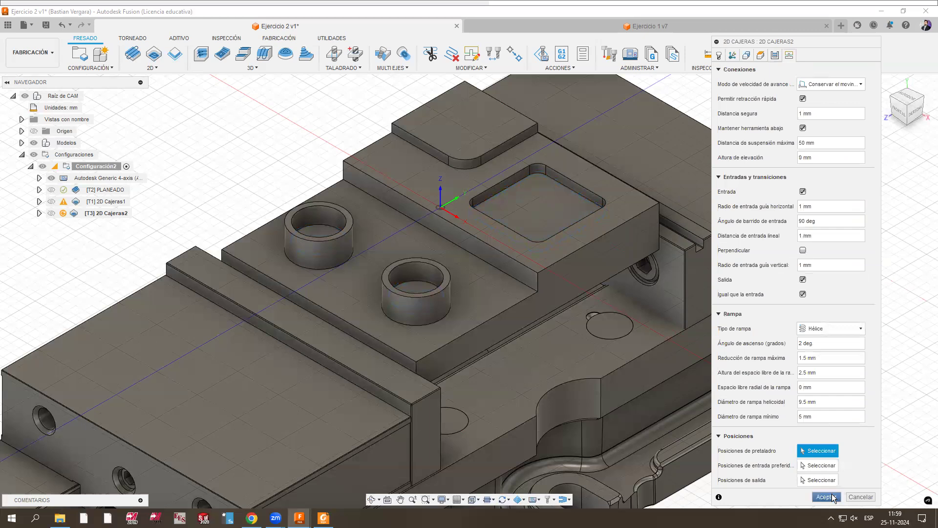
{"action": "key", "text": "Return"}
{"action": "key", "text": "Return"}
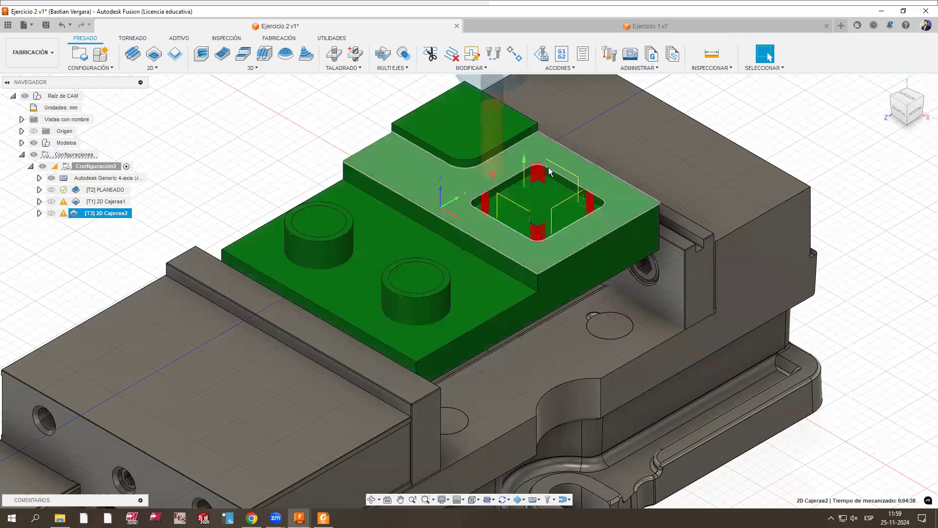
Step: Inspect the generated toolpath at the square pocket's corners, play the 2D Cajeras2 simulation and exit it
{"action": "scroll", "coordinate": [528, 169], "scroll_direction": "up", "scroll_amount": 5}
{"action": "scroll", "coordinate": [491, 217], "scroll_direction": "down", "scroll_amount": 5}
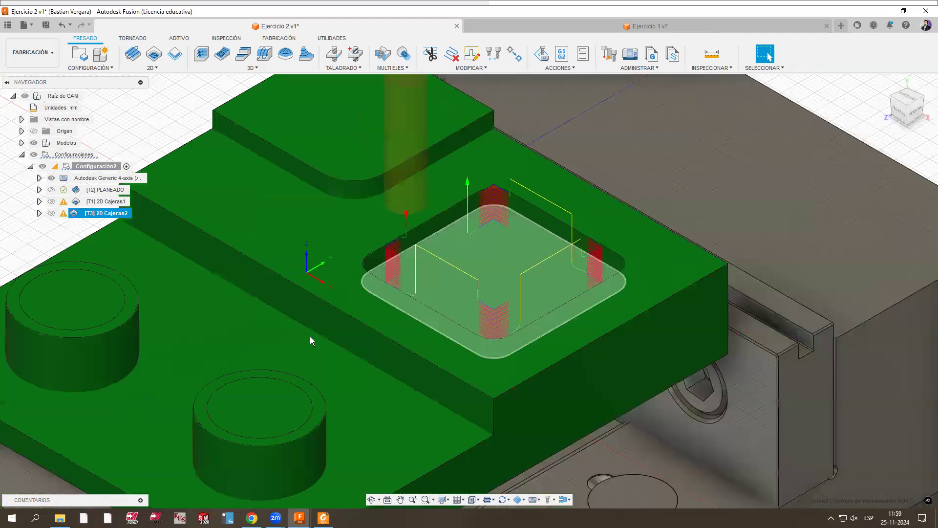
{"action": "scroll", "coordinate": [332, 345], "scroll_direction": "down", "scroll_amount": 5}
{"action": "scroll", "coordinate": [170, 232], "scroll_direction": "up", "scroll_amount": 3}
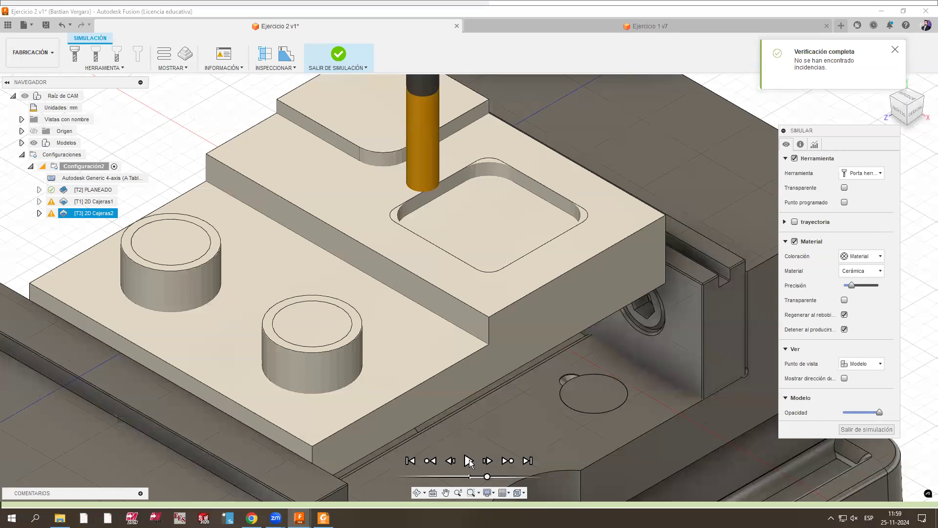
{"action": "left_click", "coordinate": [469, 461]}
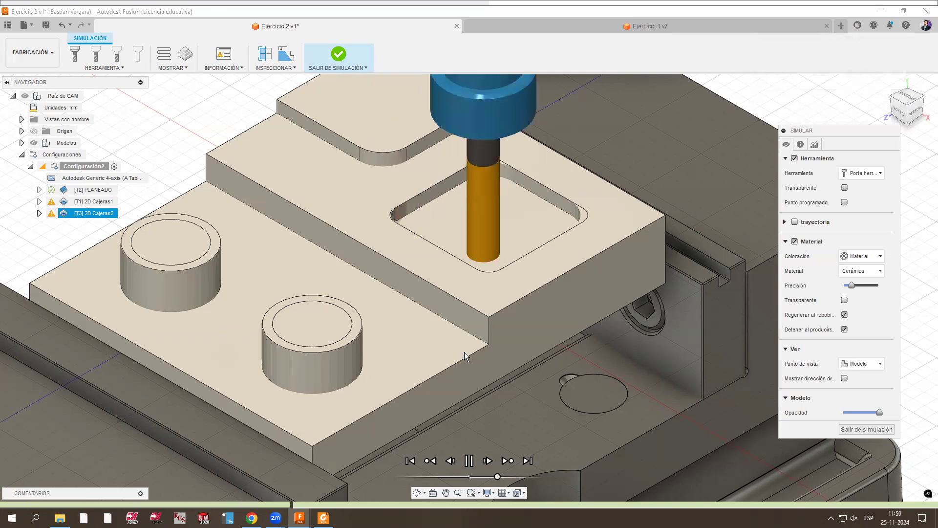
{"action": "scroll", "coordinate": [488, 244], "scroll_direction": "up", "scroll_amount": 3}
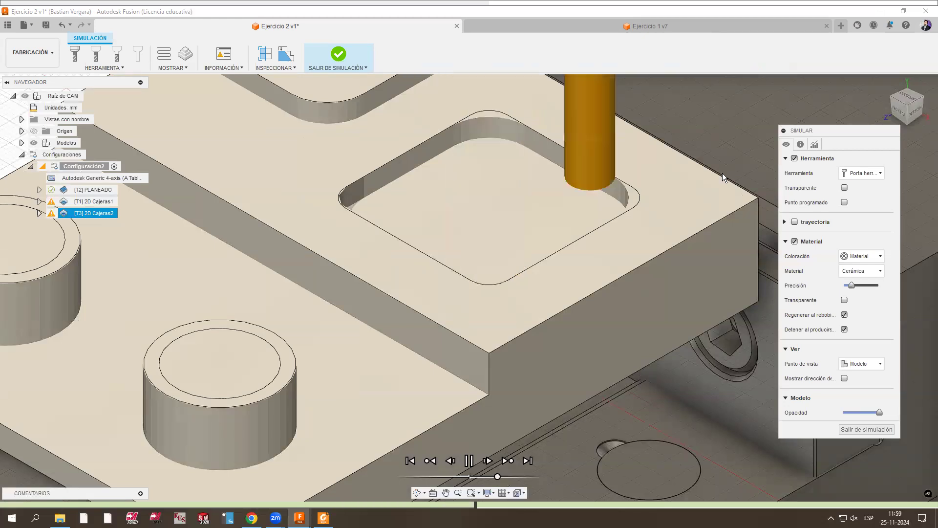
{"action": "left_click", "coordinate": [333, 58]}
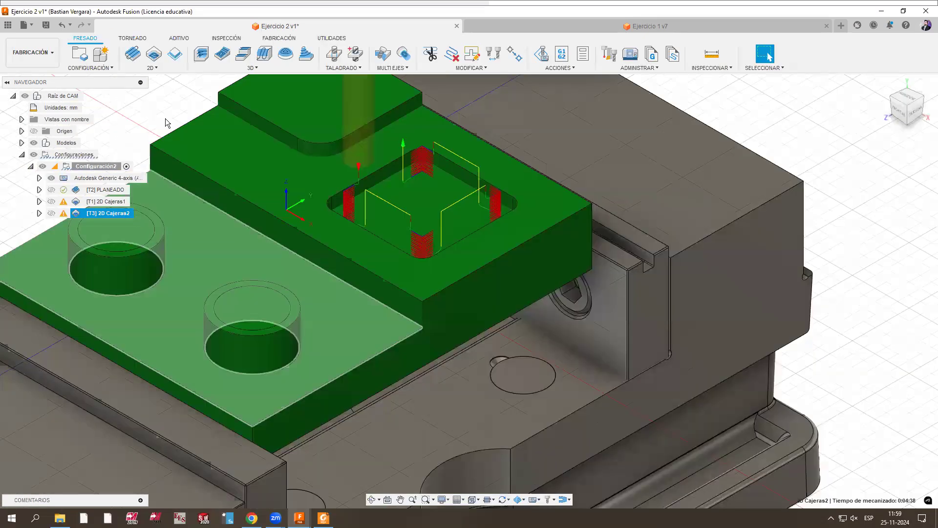
Step: Edit 2D Cajeras2 so its top height comes from a selected model edge level with the square pocket's rim, accepting despite the ramp clearance warning
{"action": "right_click", "coordinate": [166, 123]}
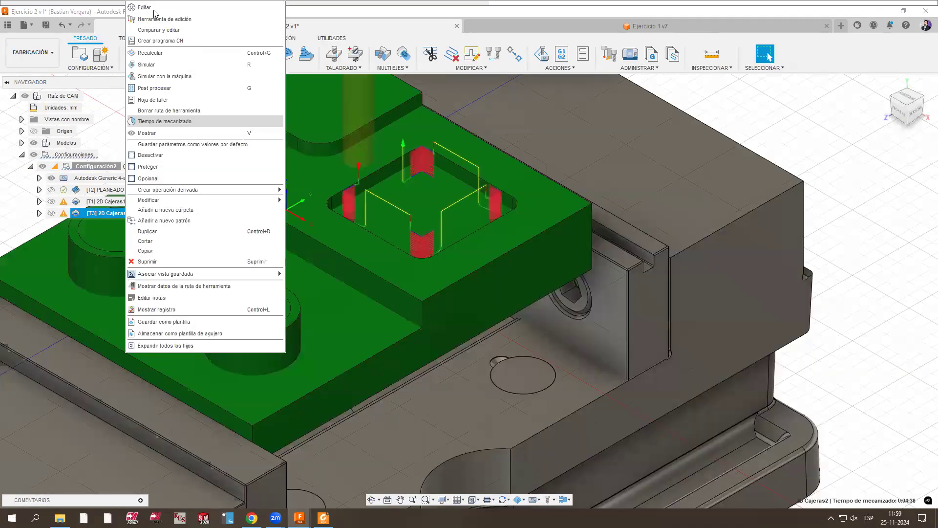
{"action": "left_click", "coordinate": [155, 13]}
{"action": "left_click", "coordinate": [761, 55]}
{"action": "scroll", "coordinate": [582, 195], "scroll_direction": "down", "scroll_amount": 3}
{"action": "scroll", "coordinate": [497, 223], "scroll_direction": "up", "scroll_amount": 4}
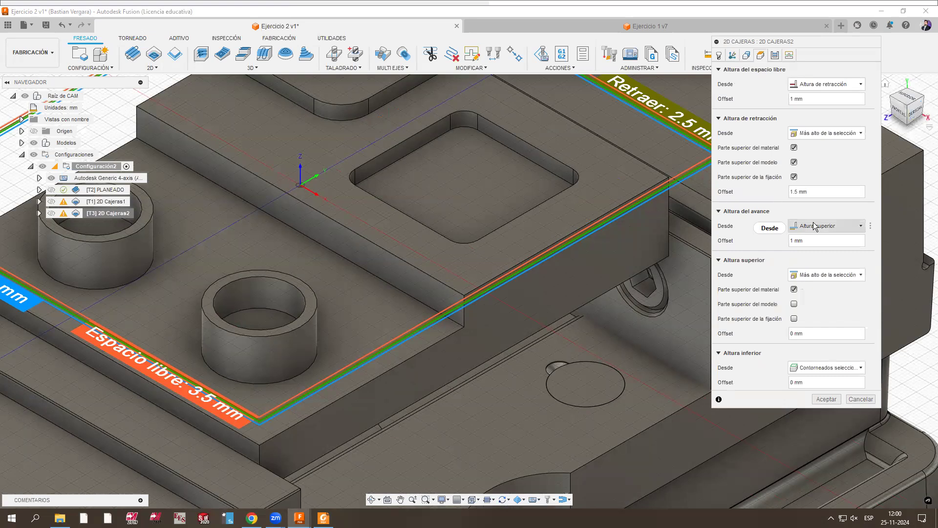
{"action": "left_click", "coordinate": [806, 278]}
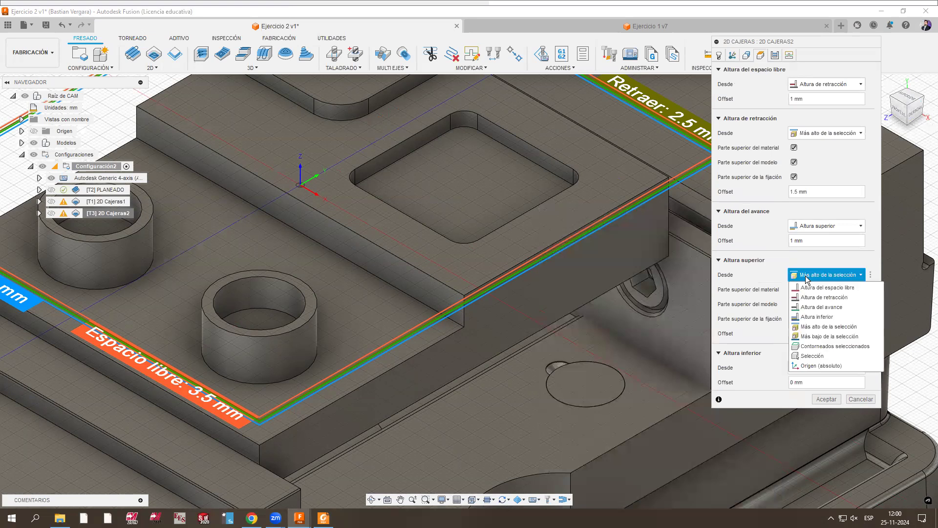
{"action": "left_click", "coordinate": [813, 357]}
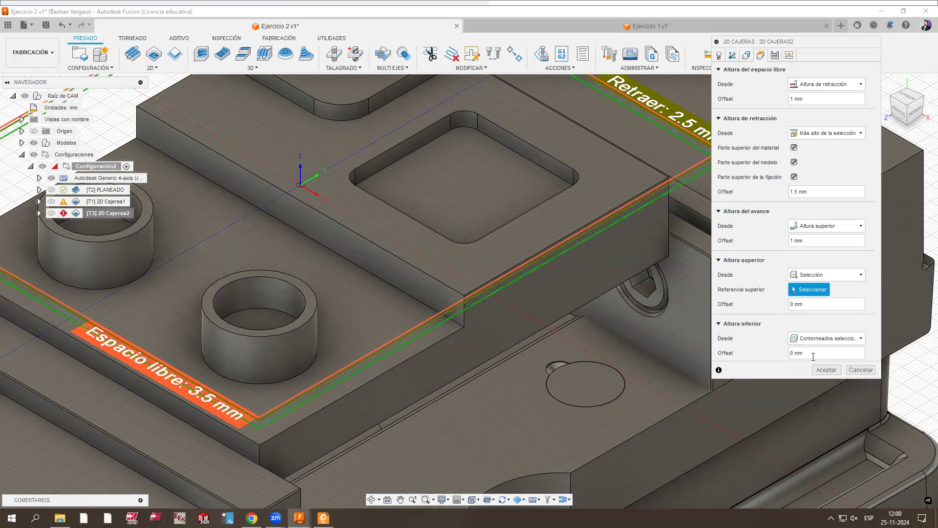
{"action": "left_click", "coordinate": [523, 307]}
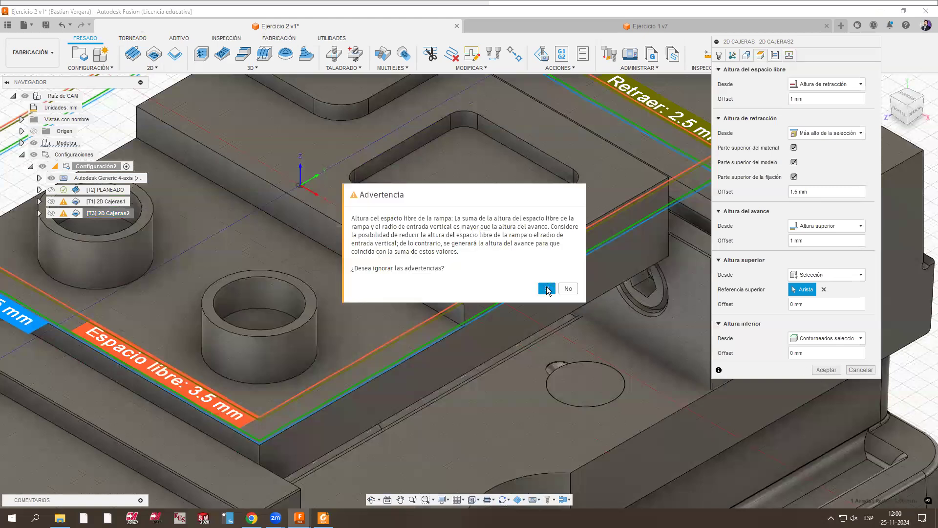
{"action": "left_click", "coordinate": [547, 289]}
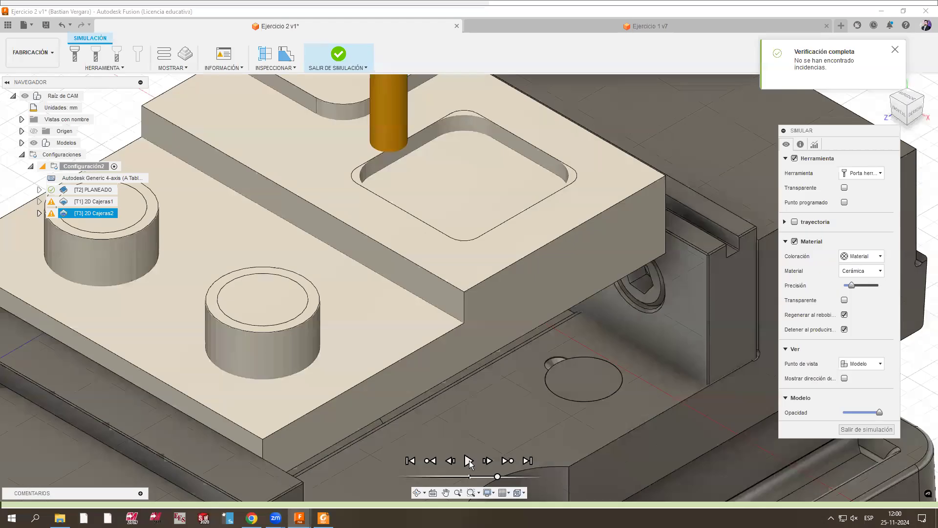
Step: Simulate the recalculated rest-machining toolpath, compare the square pocket with the two boss holes, and leave the simulation
{"action": "left_click", "coordinate": [469, 461]}
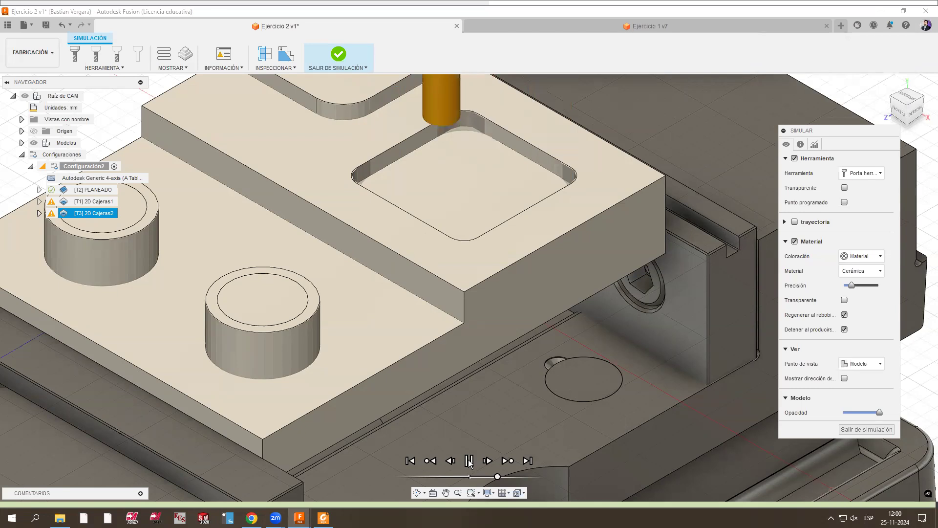
{"action": "left_click", "coordinate": [468, 460]}
{"action": "scroll", "coordinate": [373, 361], "scroll_direction": "down", "scroll_amount": 1}
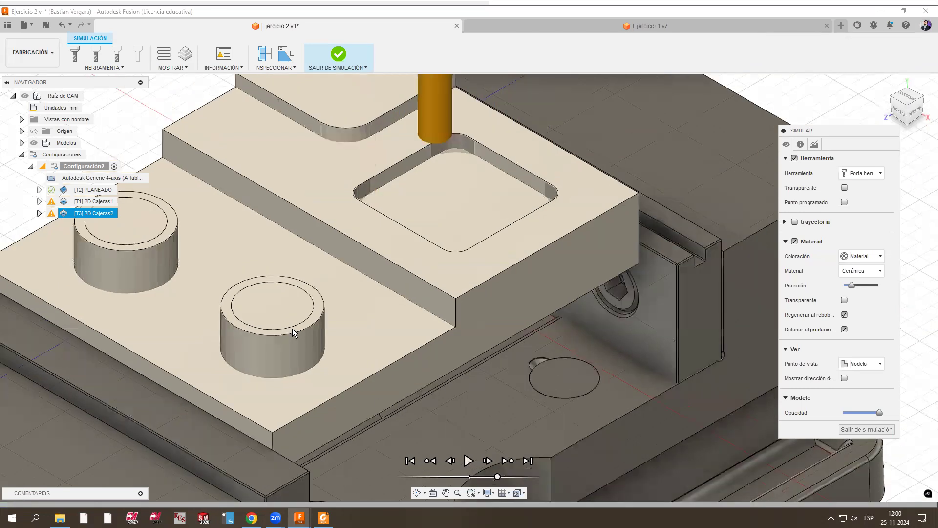
{"action": "scroll", "coordinate": [296, 325], "scroll_direction": "down", "scroll_amount": 3}
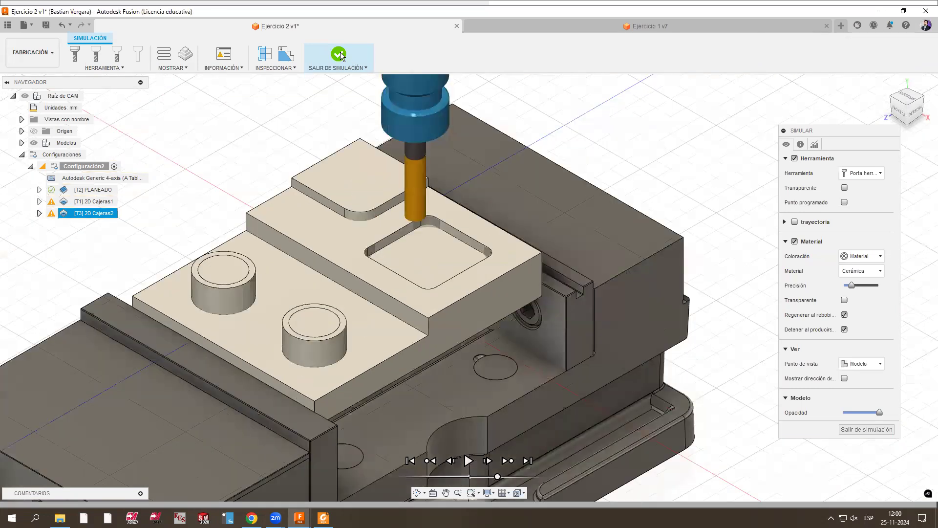
{"action": "key", "text": "Escape"}
Step: Edit 2D Cajeras2 to use a maximum stepover of 5 mm and accept to recalculate the toolpath
{"action": "right_click", "coordinate": [111, 213]}
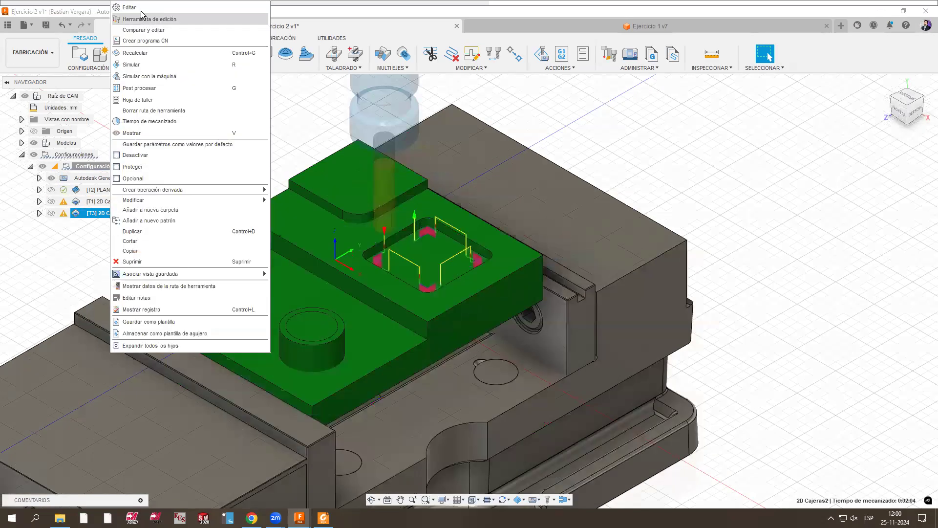
{"action": "left_click", "coordinate": [129, 7]}
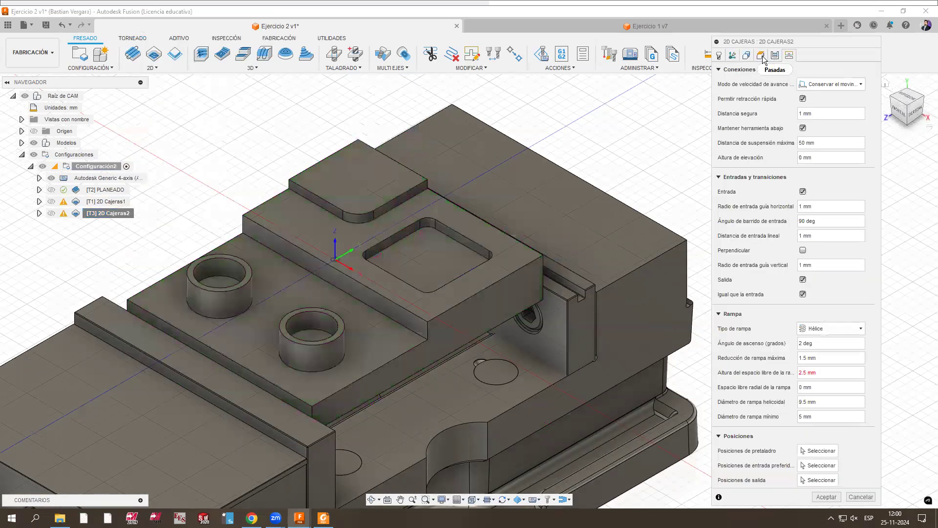
{"action": "left_click", "coordinate": [760, 56]}
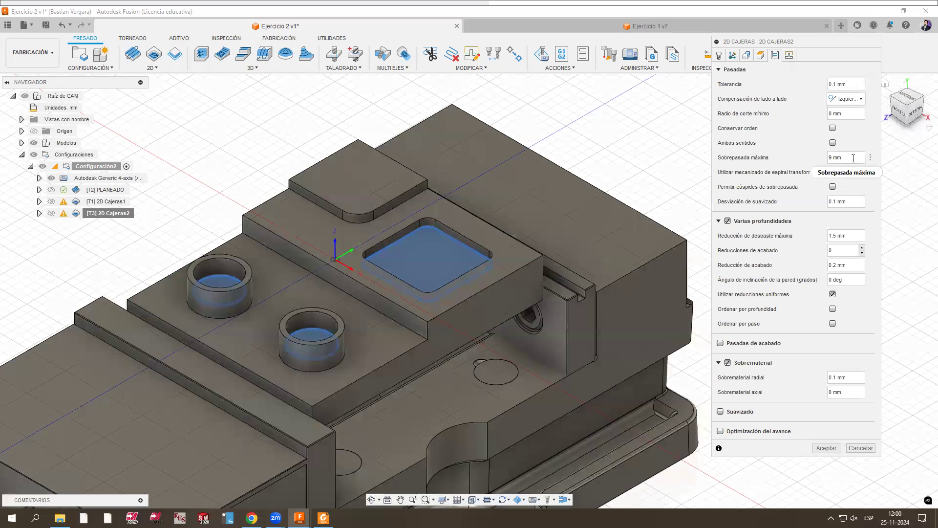
{"action": "mouse_move", "coordinate": [853, 158]}
{"action": "double_click", "coordinate": [836, 160]}
{"action": "type", "text": "5"}
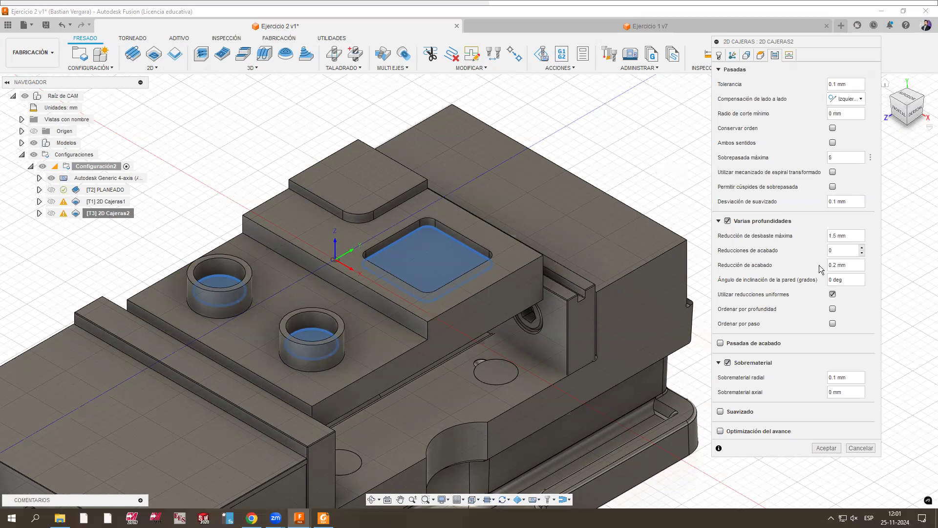
{"action": "left_click", "coordinate": [832, 446]}
{"action": "left_click", "coordinate": [543, 288]}
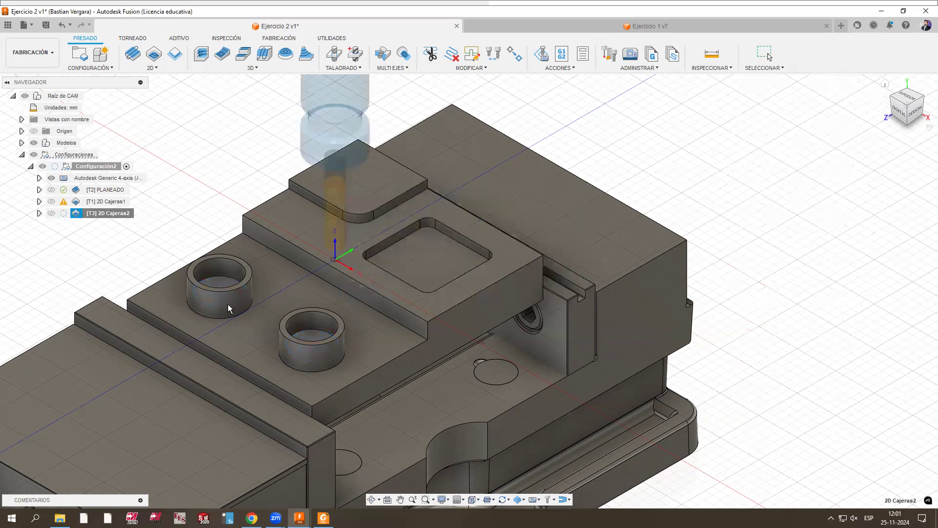
{"action": "scroll", "coordinate": [118, 255], "scroll_direction": "up", "scroll_amount": 2}
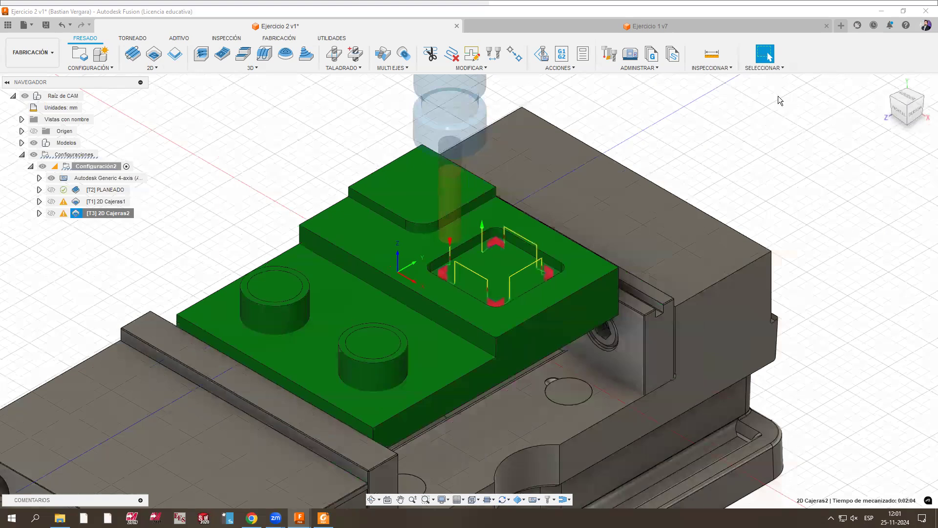
Step: Reopen 2D Cajeras2, try the Penetración ramp type, and set the ramp clearance height to 1 mm
{"action": "right_click", "coordinate": [118, 218]}
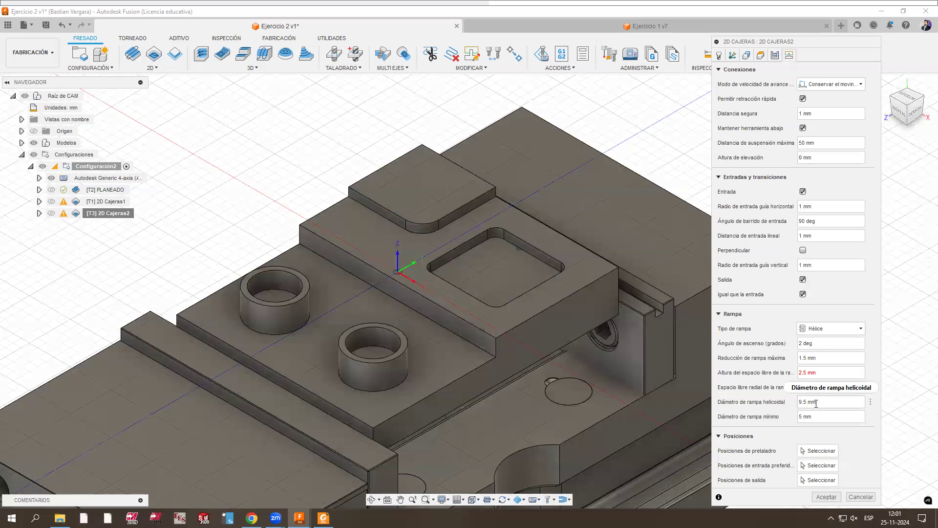
{"action": "mouse_move", "coordinate": [816, 403]}
{"action": "left_click", "coordinate": [816, 330]}
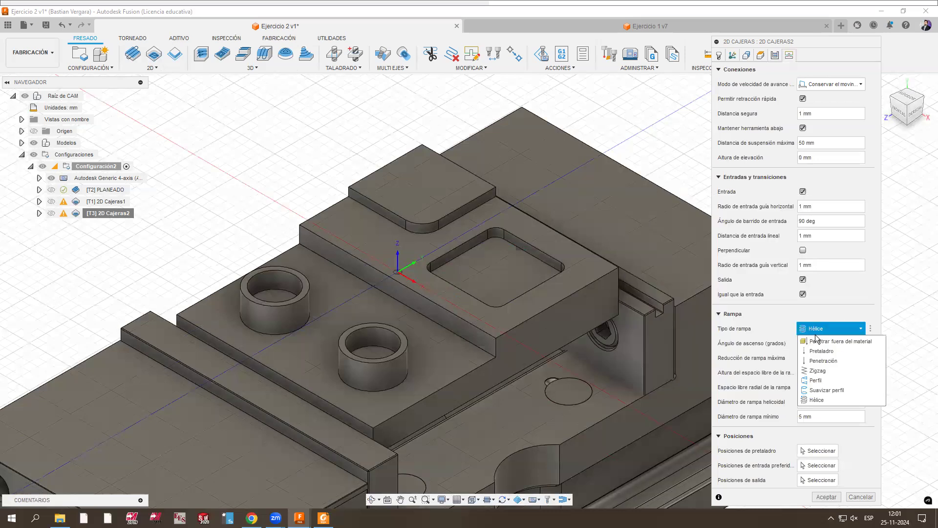
{"action": "left_click", "coordinate": [831, 361]}
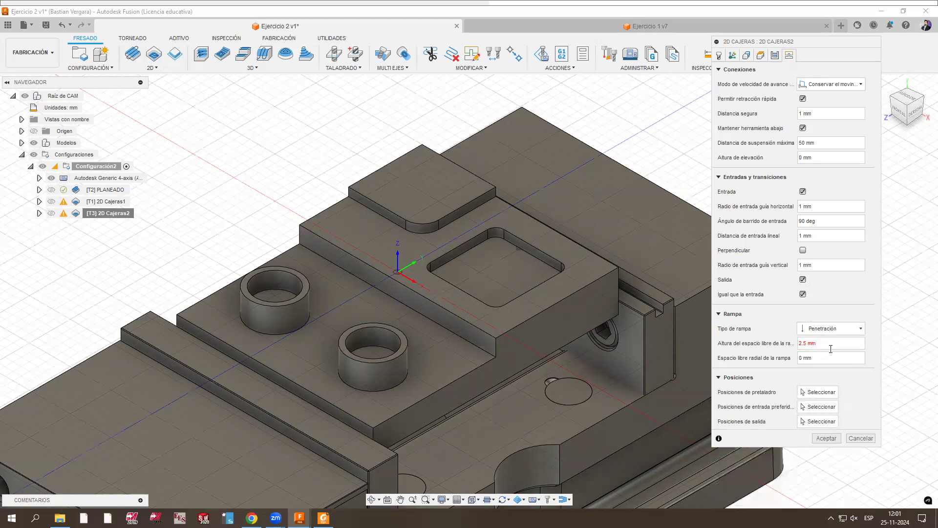
{"action": "left_click", "coordinate": [774, 342]}
{"action": "type", "text": ".5"}
{"action": "type", "text": "1"}
Step: Disable lead-in and lead-out for 2D Cajeras2, set the ramp type to Hélice, and accept the operation
{"action": "left_click", "coordinate": [802, 191]}
{"action": "left_click", "coordinate": [827, 313]}
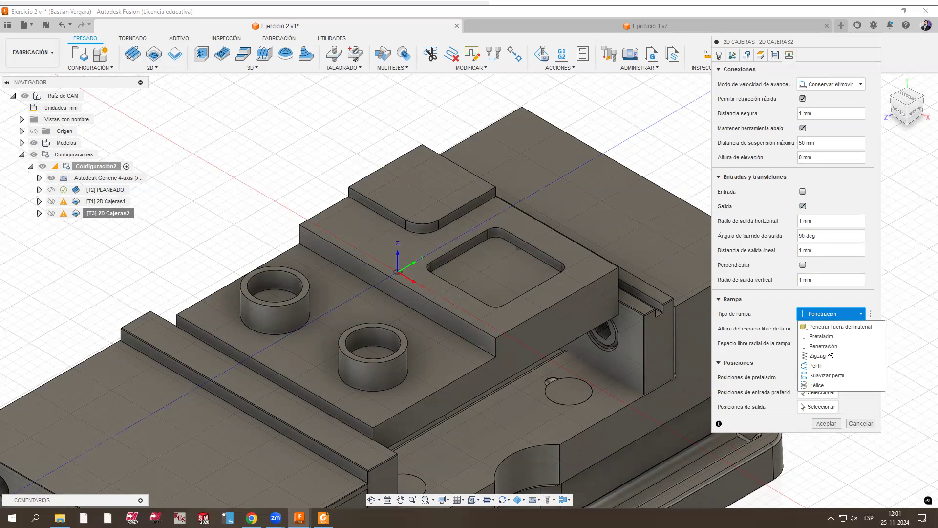
{"action": "left_click", "coordinate": [803, 206]}
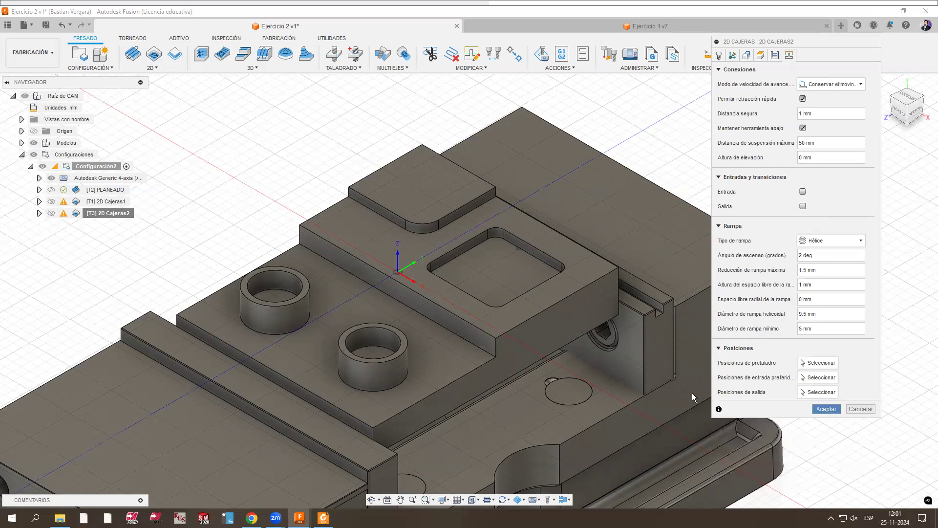
{"action": "key", "text": "Return"}
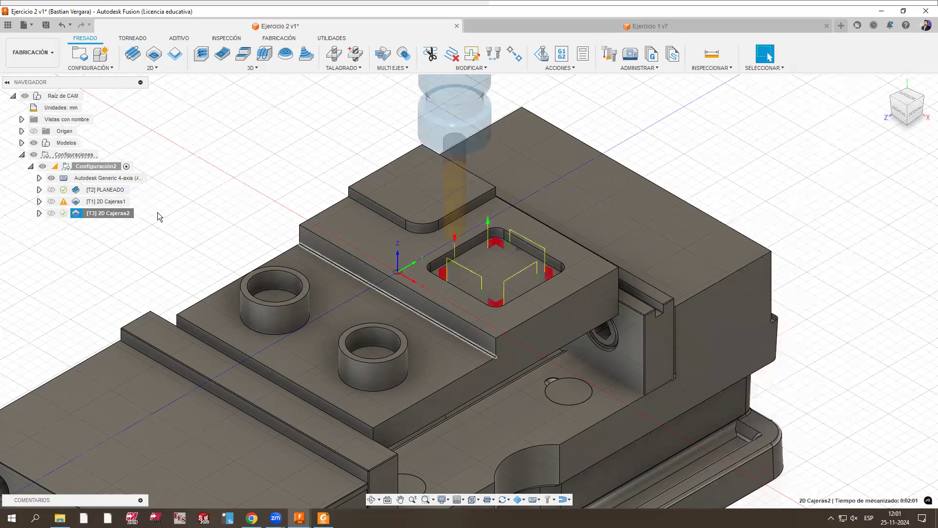
Step: Duplicate the 2D Cajeras2 operation within the same setup
{"action": "scroll", "coordinate": [183, 271], "scroll_direction": "down", "scroll_amount": 3}
{"action": "scroll", "coordinate": [189, 277], "scroll_direction": "up", "scroll_amount": 5}
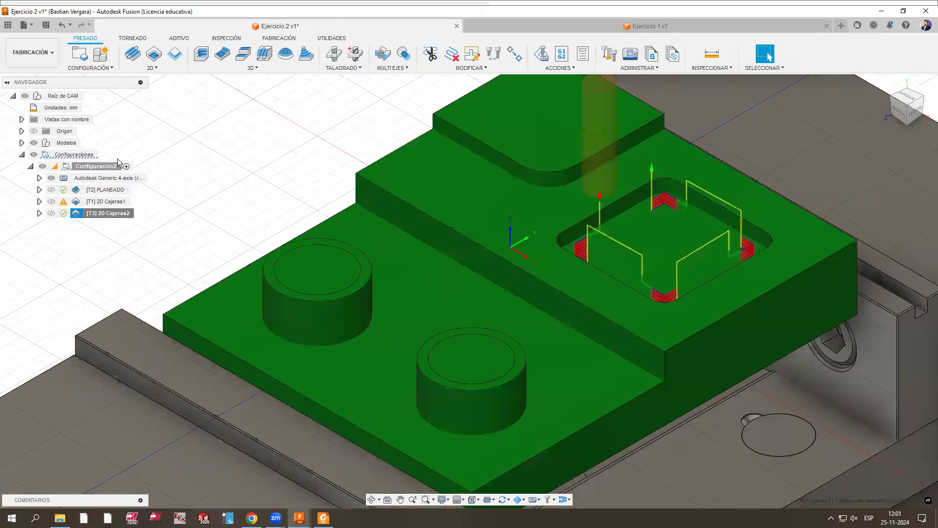
{"action": "right_click", "coordinate": [140, 229]}
{"action": "key", "text": "Escape"}
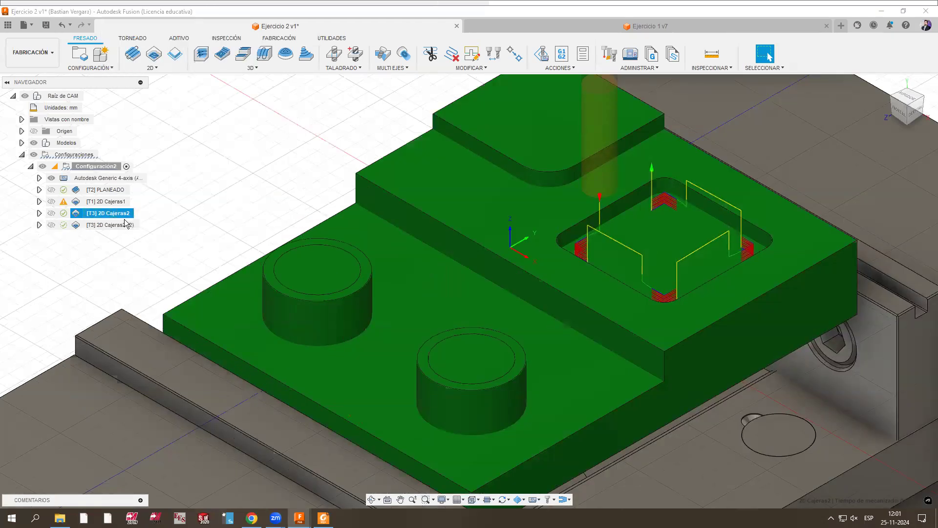
Step: Edit the duplicated operation and replace its pocket selection with the floor faces of the two cylindrical boss holes
{"action": "left_click", "coordinate": [122, 226]}
{"action": "right_click", "coordinate": [122, 226]}
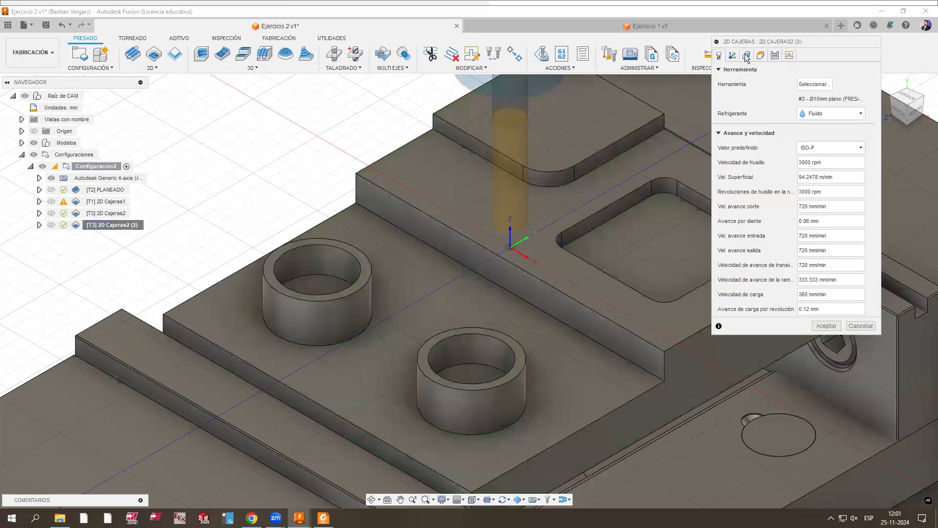
{"action": "left_click", "coordinate": [746, 54]}
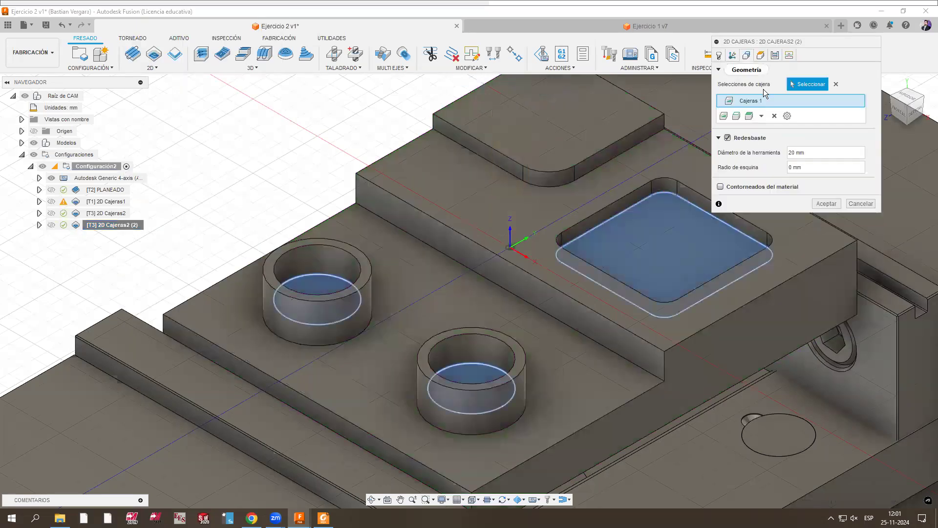
{"action": "scroll", "coordinate": [470, 192], "scroll_direction": "down", "scroll_amount": 3}
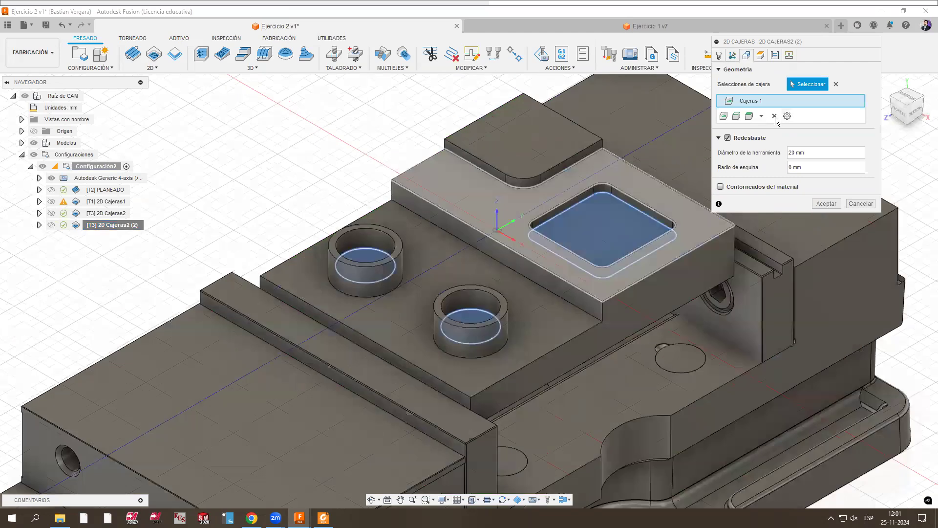
{"action": "left_click", "coordinate": [774, 115]}
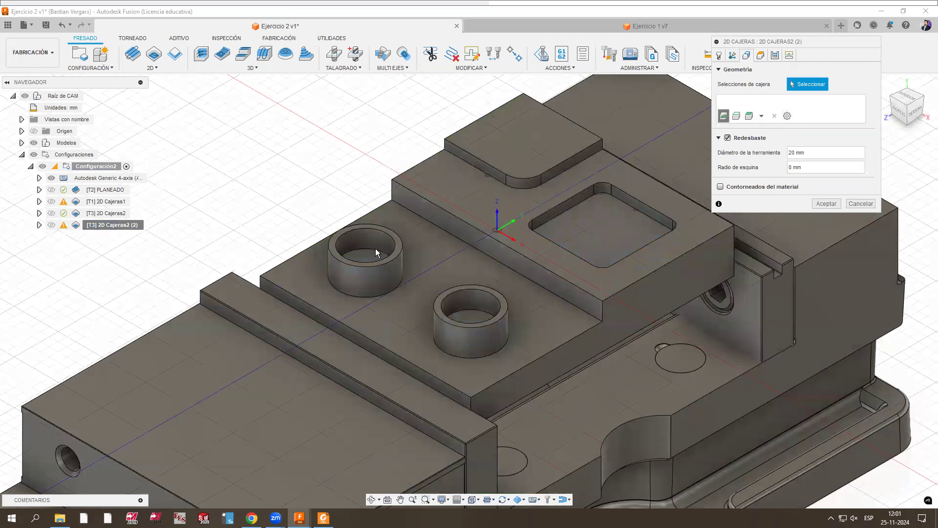
{"action": "left_click", "coordinate": [381, 263]}
{"action": "left_click", "coordinate": [472, 315]}
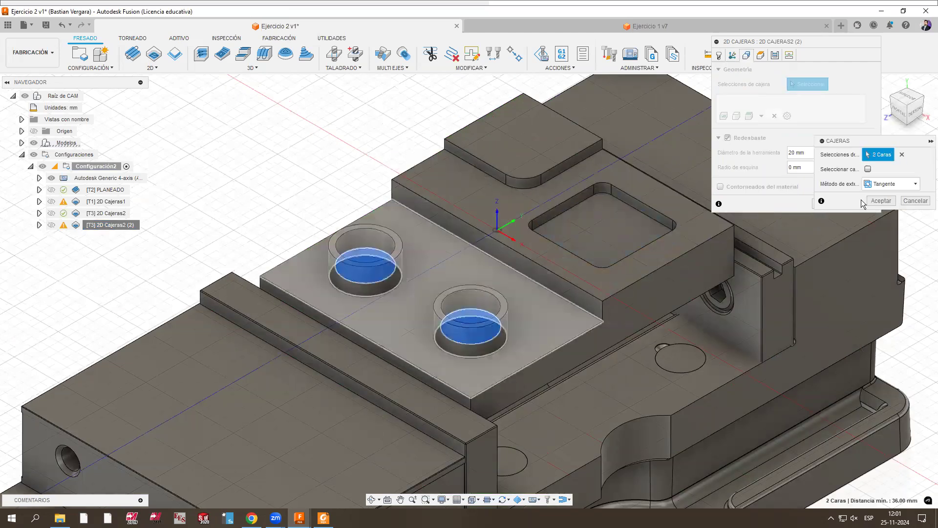
{"action": "left_click", "coordinate": [874, 201]}
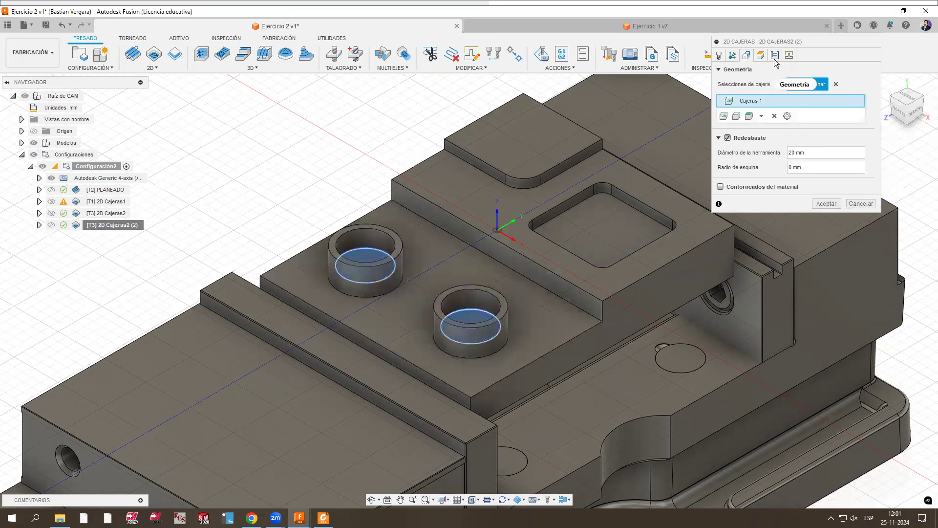
Step: Set the duplicated operation's ramp type to Penetración, check its passes, and accept to calculate the toolpath
{"action": "middle_click_drag", "start_coordinate": [582, 141], "coordinate": [435, 393], "text": "shift"}
{"action": "scroll", "coordinate": [439, 370], "scroll_direction": "up", "scroll_amount": 4}
{"action": "scroll", "coordinate": [440, 370], "scroll_direction": "down", "scroll_amount": 1}
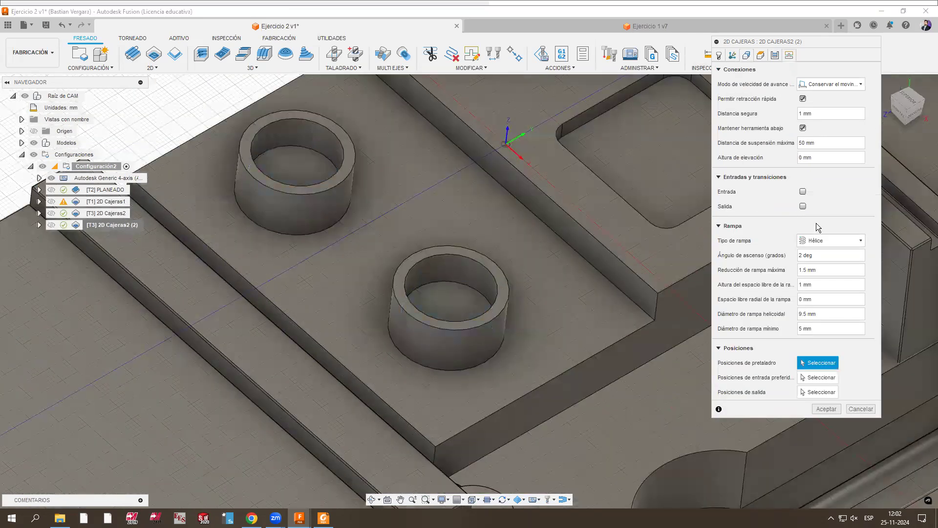
{"action": "left_click", "coordinate": [814, 240]}
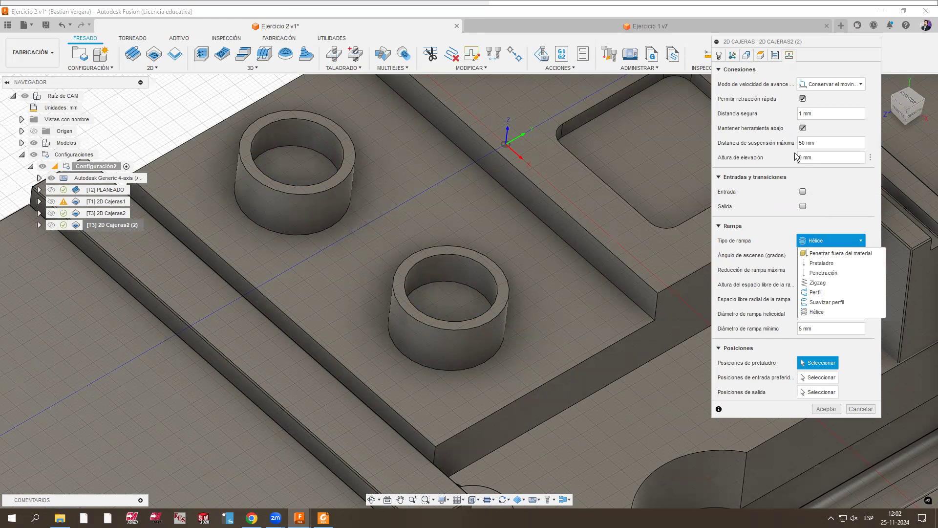
{"action": "left_click", "coordinate": [796, 125]}
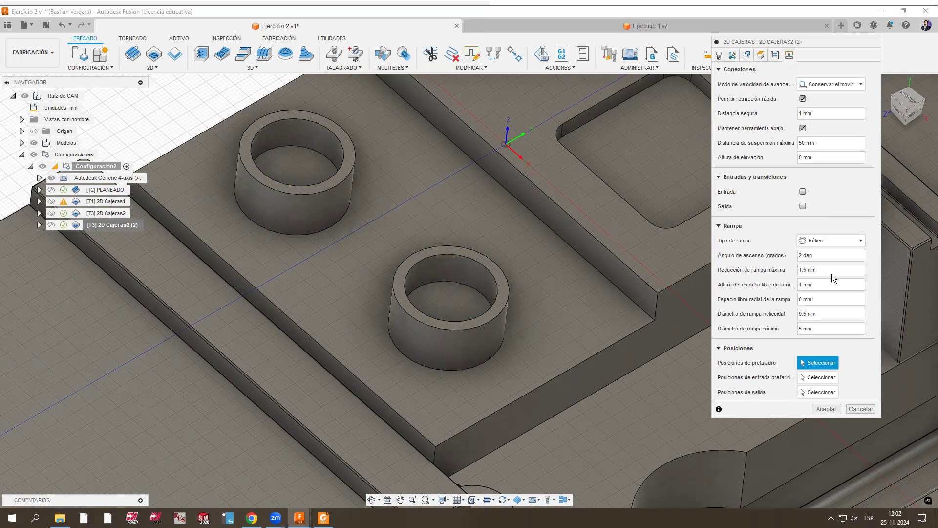
{"action": "left_click", "coordinate": [815, 242]}
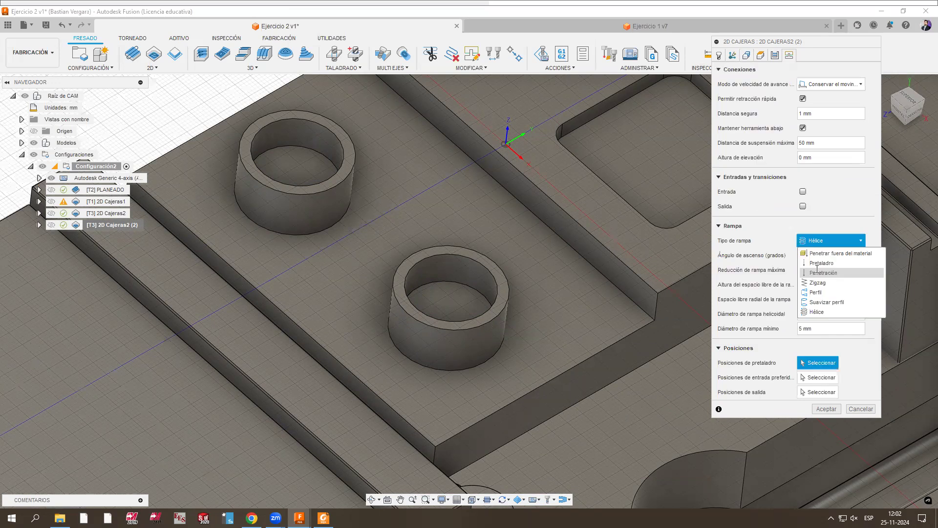
{"action": "left_click", "coordinate": [811, 272]}
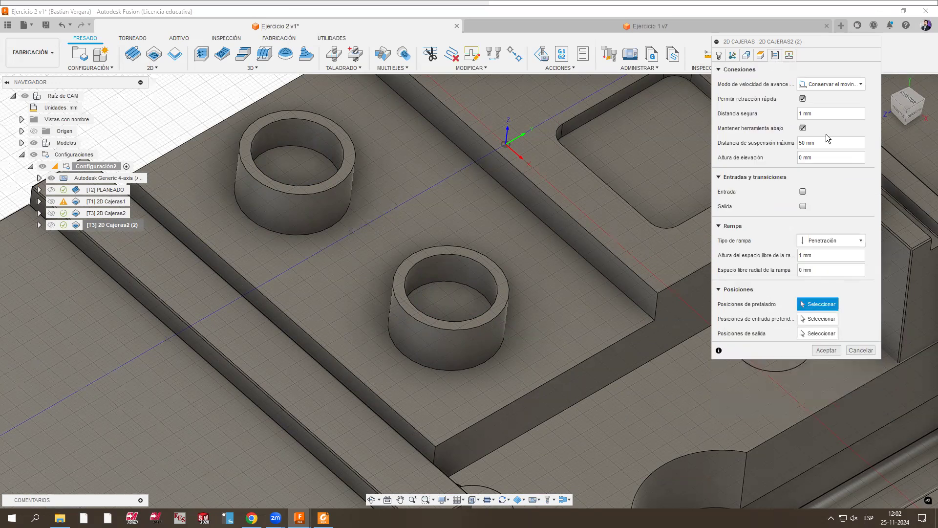
{"action": "scroll", "coordinate": [669, 292], "scroll_direction": "down", "scroll_amount": 5}
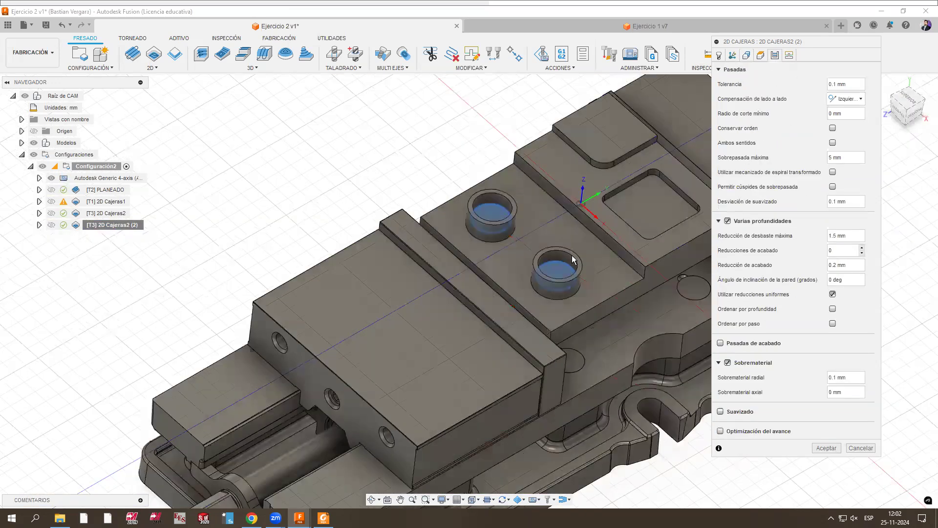
{"action": "left_click", "coordinate": [820, 448]}
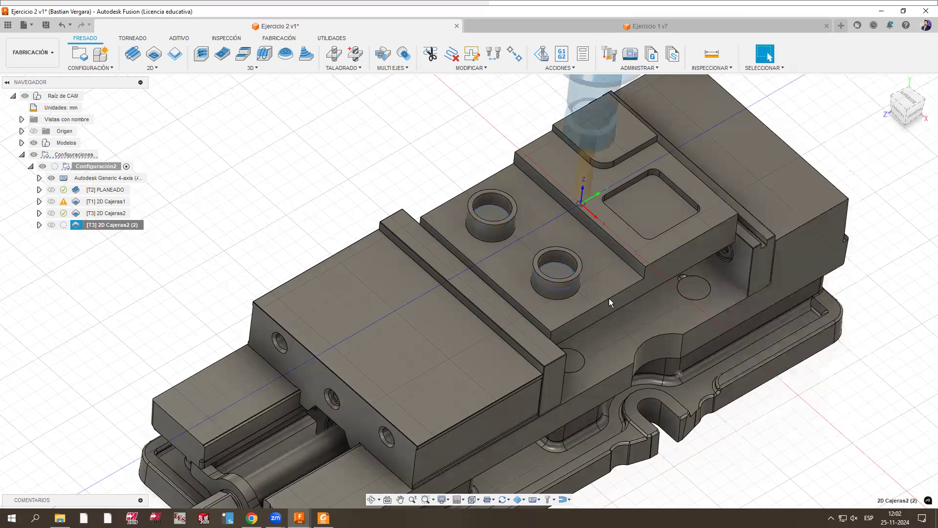
Step: Edit the duplicated 2D Cajeras2 (2) operation, review its heights and passes, turn off Mantener herramienta abajo, and accept
{"action": "left_click", "coordinate": [571, 257]}
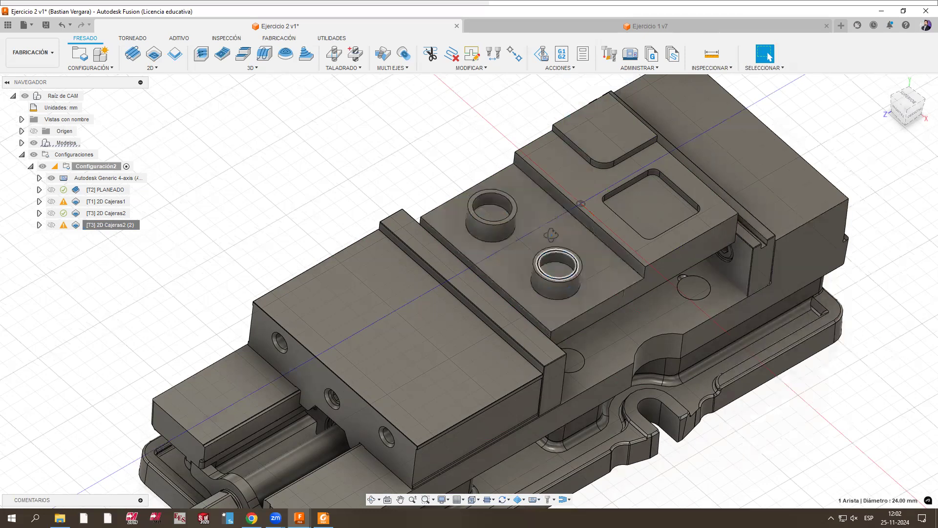
{"action": "scroll", "coordinate": [562, 268], "scroll_direction": "up", "scroll_amount": 5}
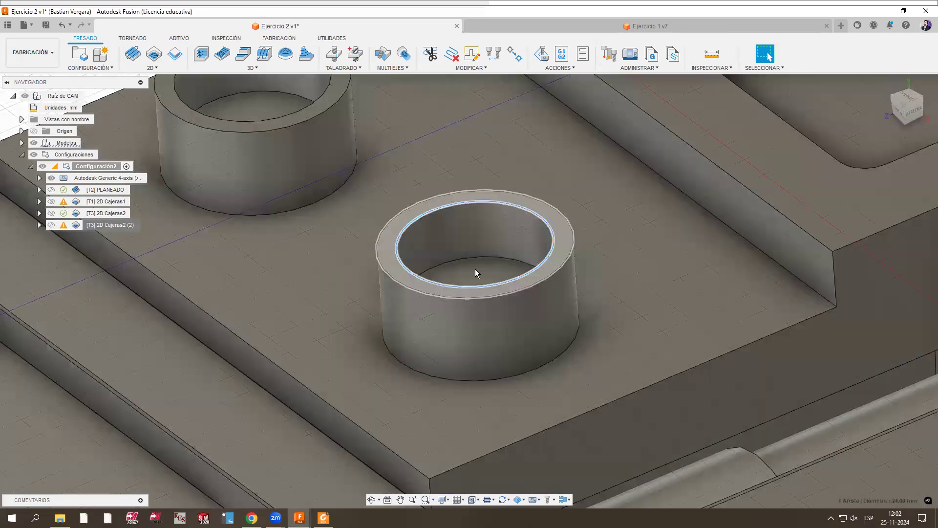
{"action": "right_click", "coordinate": [127, 225]}
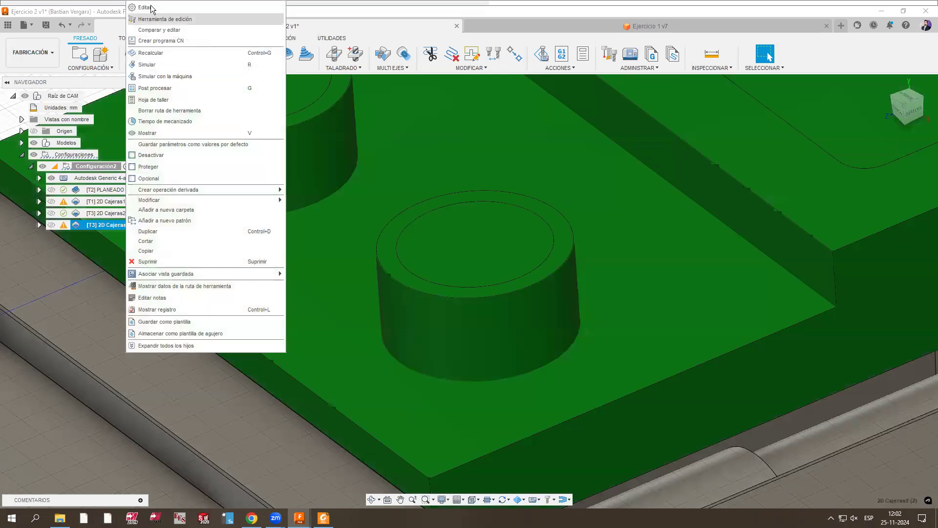
{"action": "left_click", "coordinate": [147, 7]}
{"action": "left_click", "coordinate": [760, 56]}
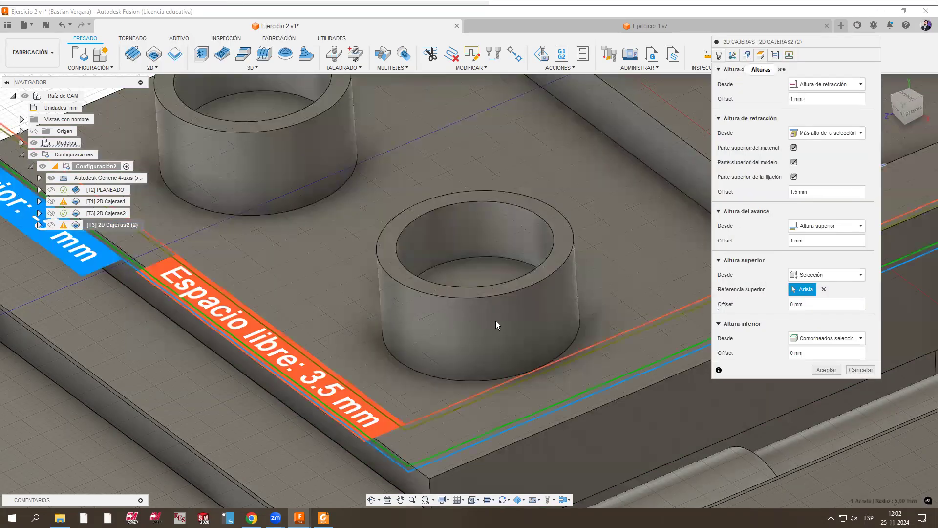
{"action": "scroll", "coordinate": [496, 321], "scroll_direction": "down", "scroll_amount": 2}
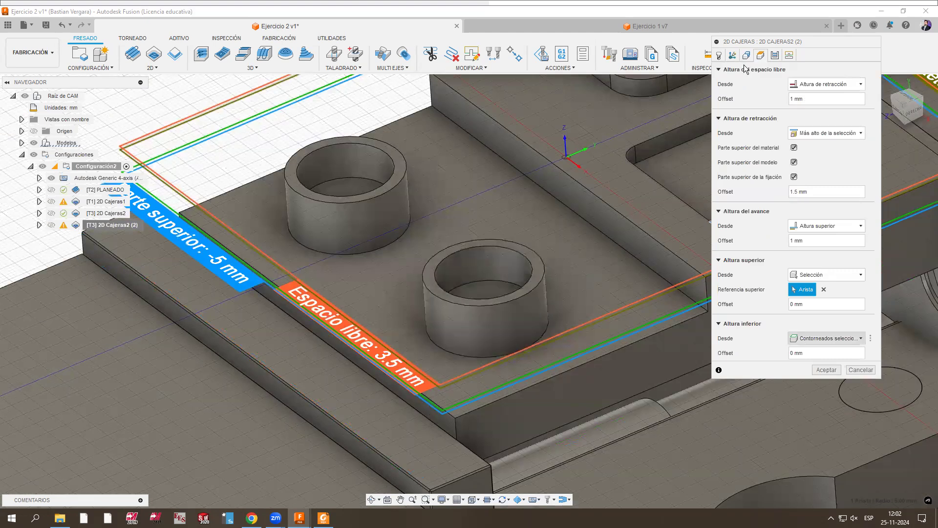
{"action": "left_click", "coordinate": [774, 55]}
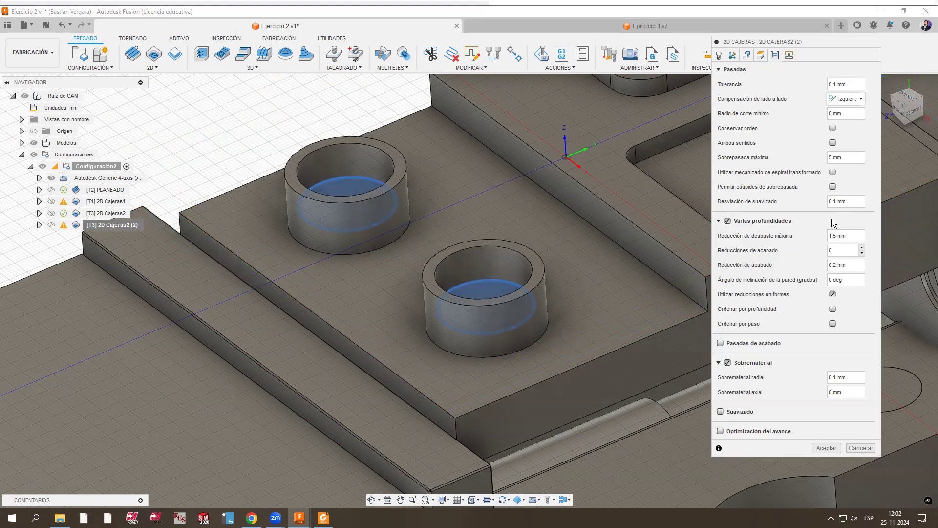
{"action": "left_click", "coordinate": [789, 55]}
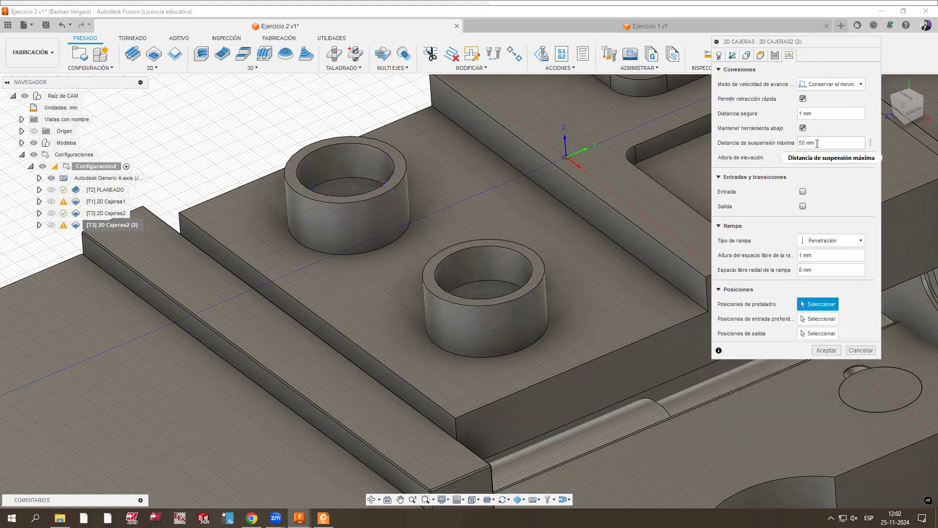
{"action": "mouse_move", "coordinate": [817, 143]}
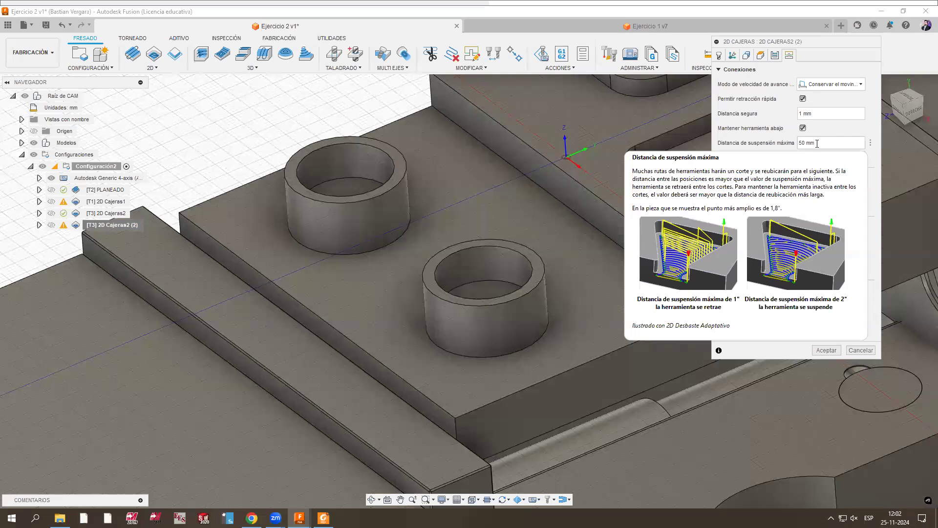
{"action": "left_click", "coordinate": [805, 128]}
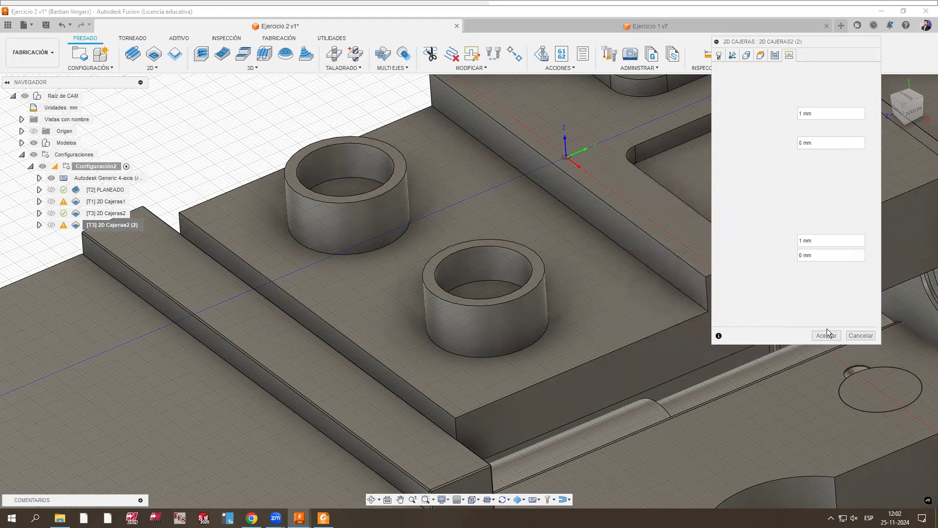
{"action": "left_click", "coordinate": [826, 335]}
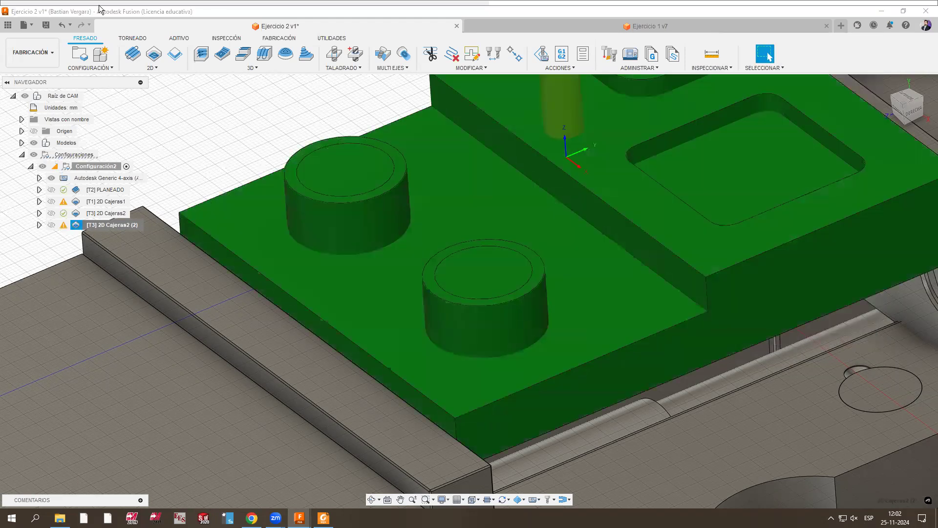
Step: Check the 2D Cajeras2 (2) pocket selections and heights, disable Redesbaste in its geometry settings, and accept to calculate the toolpath
{"action": "left_click", "coordinate": [748, 58]}
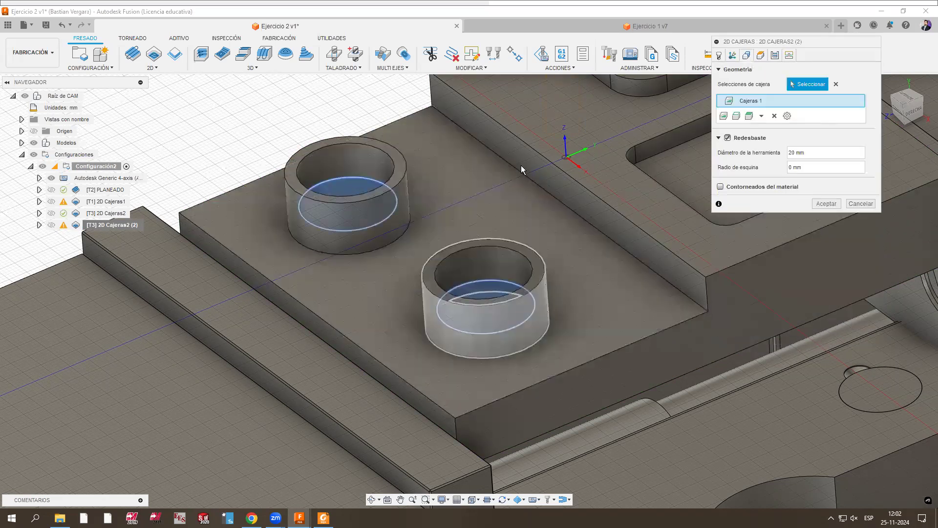
{"action": "middle_click_drag", "start_coordinate": [559, 208], "coordinate": [558, 160], "text": "shift"}
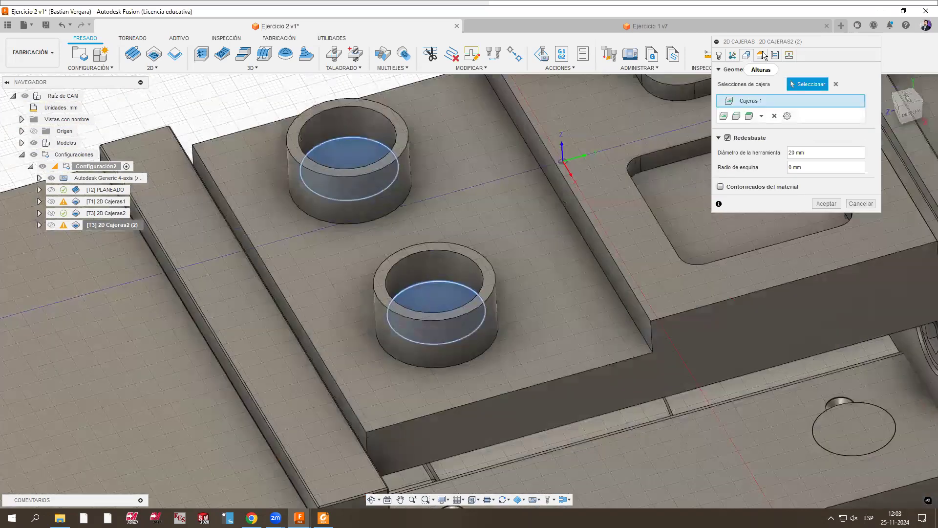
{"action": "left_click", "coordinate": [761, 56]}
{"action": "mouse_move", "coordinate": [590, 236]}
{"action": "middle_mouse_down", "text": "shift"}
{"action": "mouse_move", "coordinate": [609, 220]}
{"action": "mouse_move", "coordinate": [585, 243]}
{"action": "middle_mouse_up", "text": "shift"}
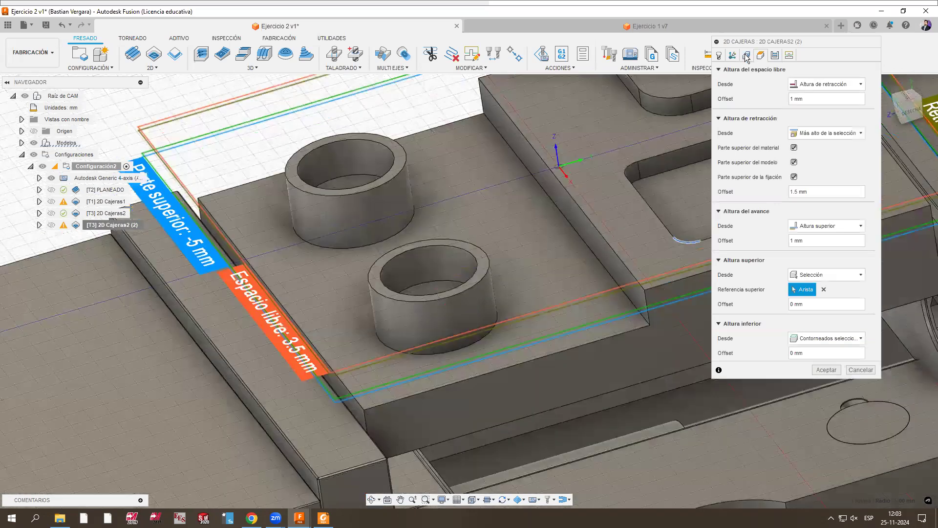
{"action": "left_click", "coordinate": [746, 56]}
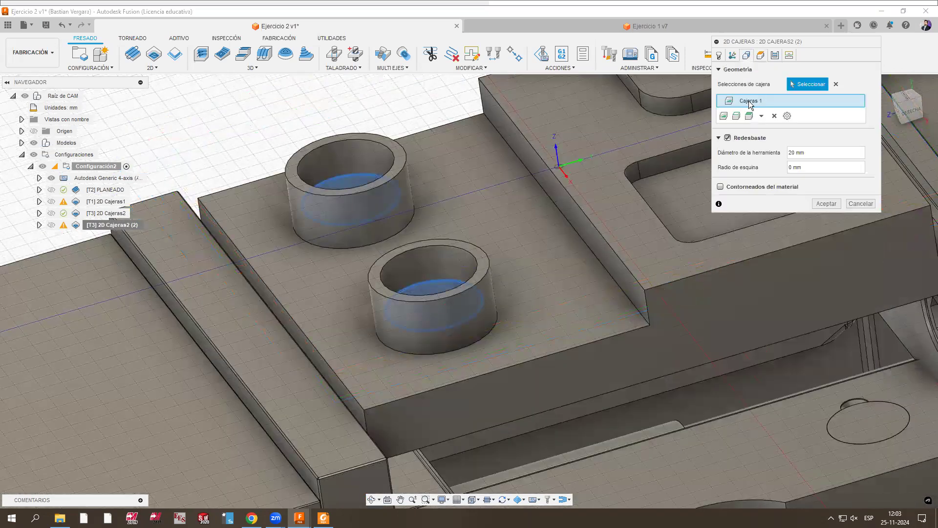
{"action": "left_click", "coordinate": [728, 138]}
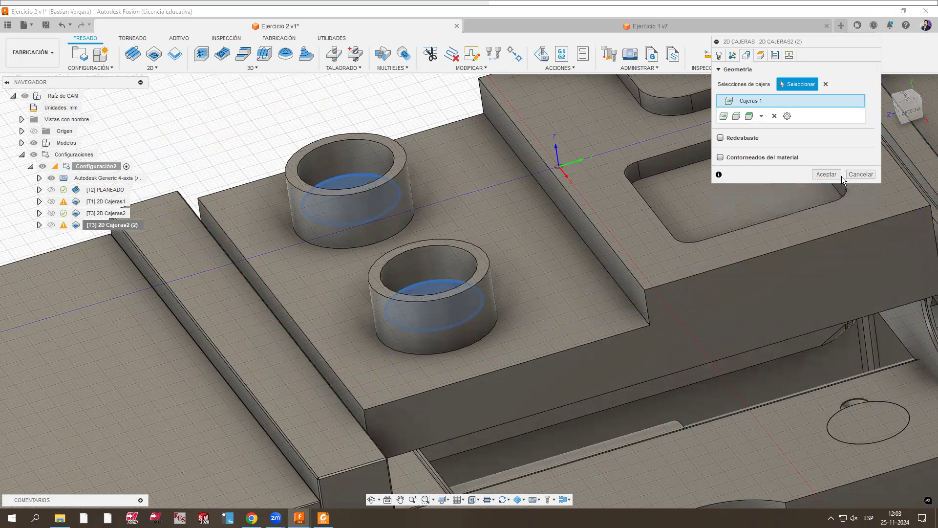
{"action": "left_click", "coordinate": [826, 174]}
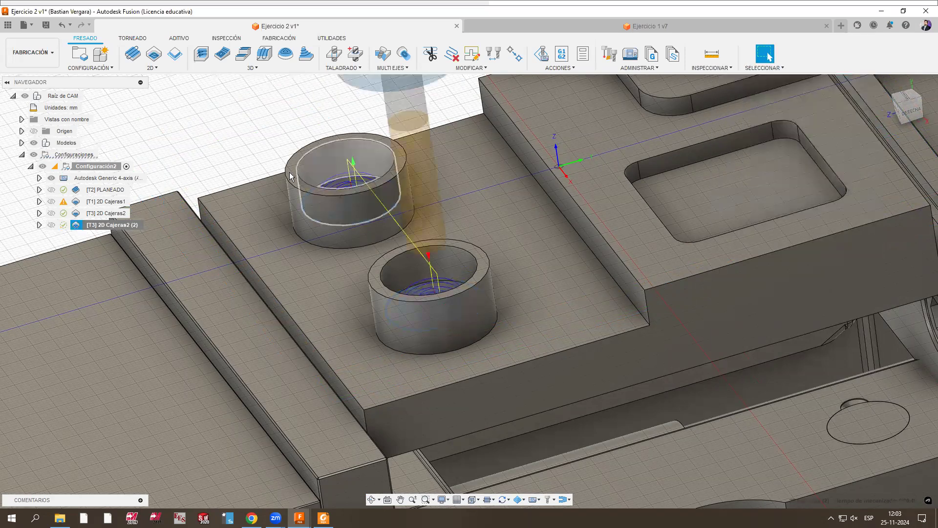
Step: Re-enable Redesbaste for the 2D Cajeras2 (2) operation and recalculate the boss-hole toolpath for comparison
{"action": "right_click", "coordinate": [115, 225]}
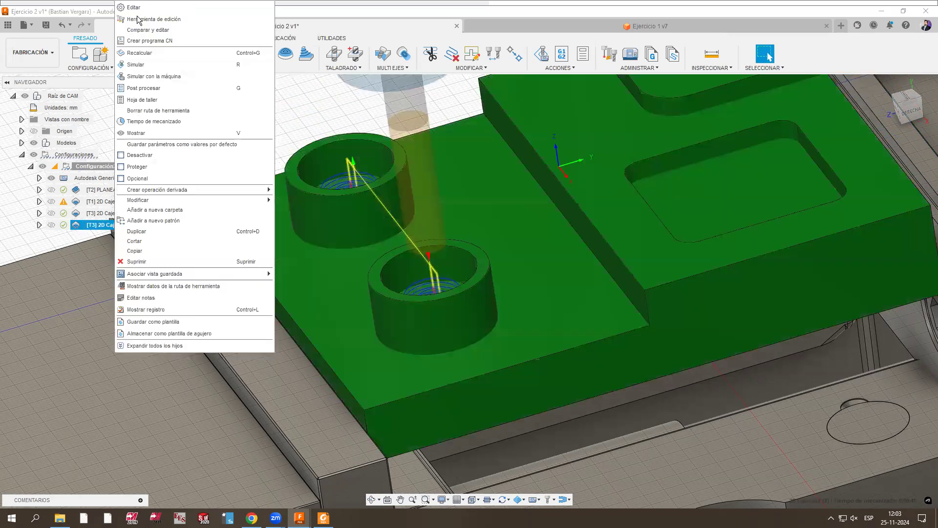
{"action": "left_click", "coordinate": [138, 8]}
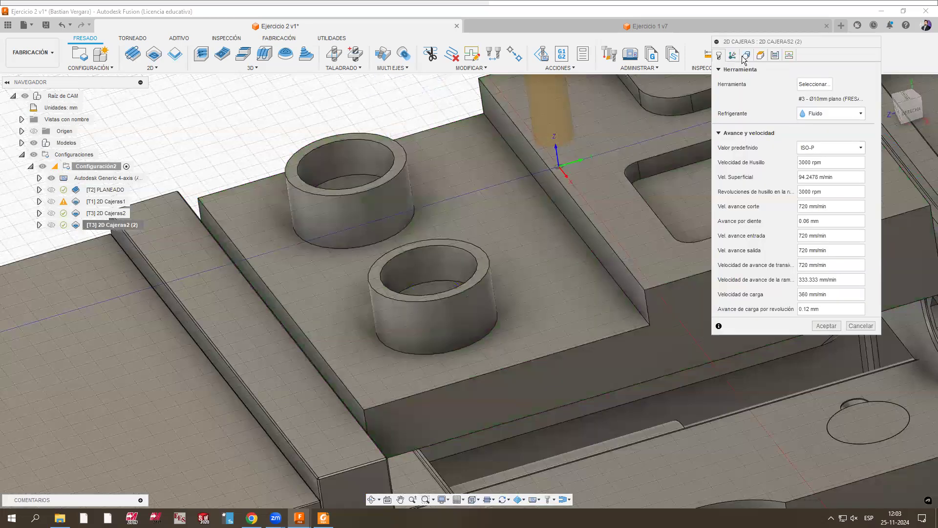
{"action": "left_click", "coordinate": [746, 55]}
{"action": "left_click", "coordinate": [720, 138]}
{"action": "key", "text": "Return"}
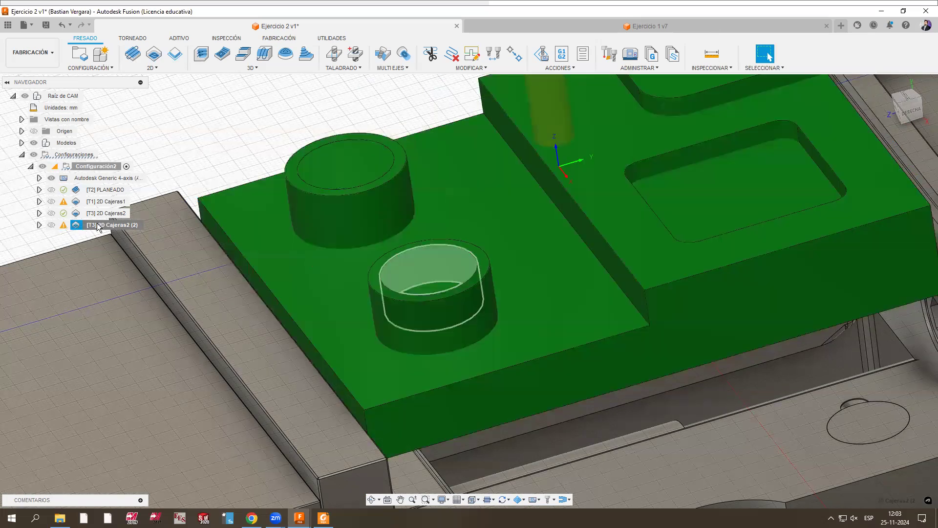
Step: Edit the 2D Cajeras2 (2) operation again and turn Redesbaste off
{"action": "right_click", "coordinate": [98, 226]}
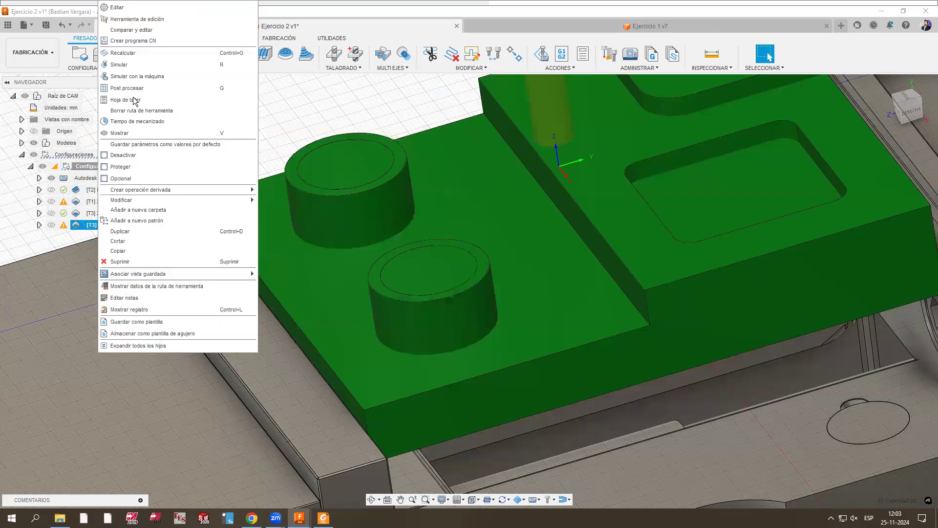
{"action": "left_click", "coordinate": [118, 8]}
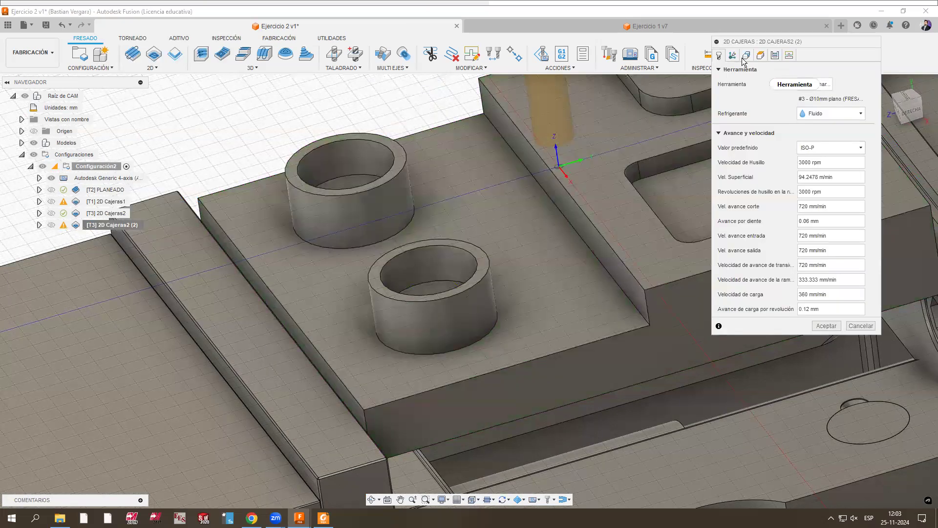
{"action": "left_click", "coordinate": [777, 56]}
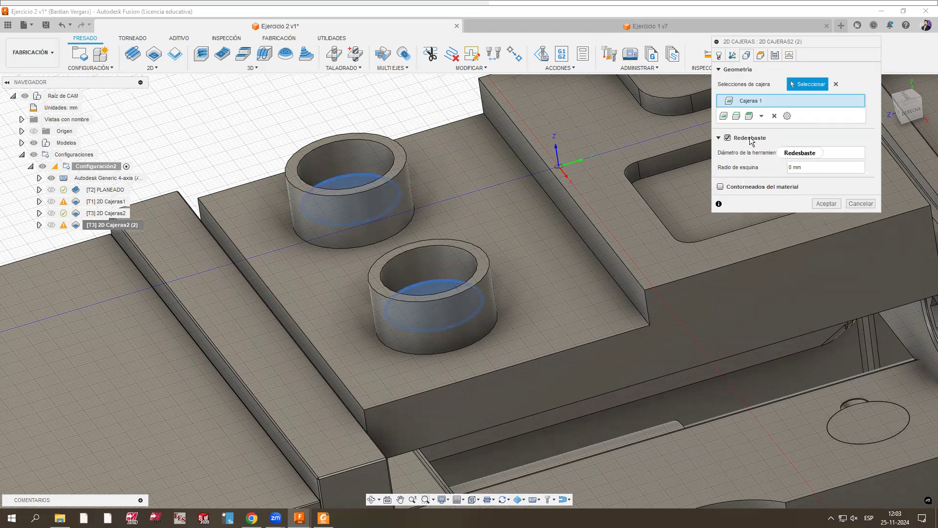
{"action": "left_click", "coordinate": [729, 138]}
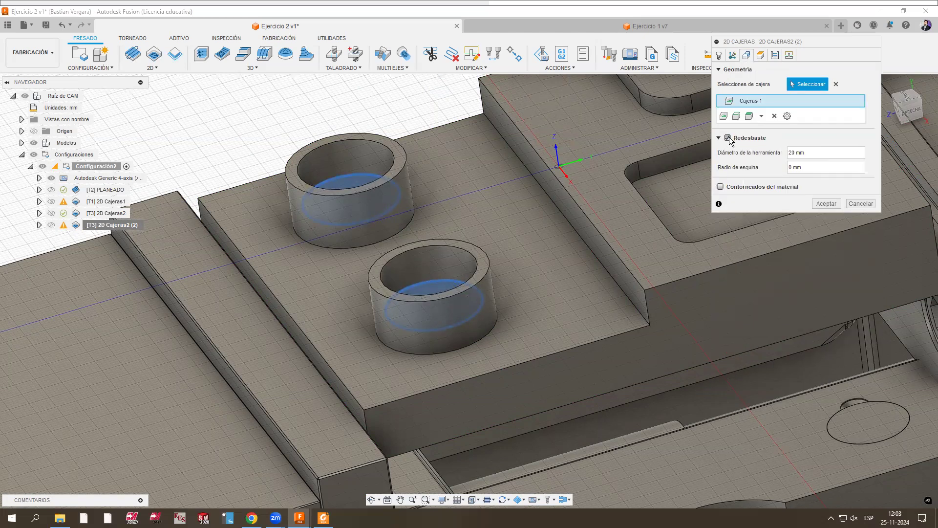
Step: Enable Entrada and Salida for the boss-hole operation, set the ramp type to Hélice, and accept to calculate the toolpath
{"action": "left_click", "coordinate": [776, 56]}
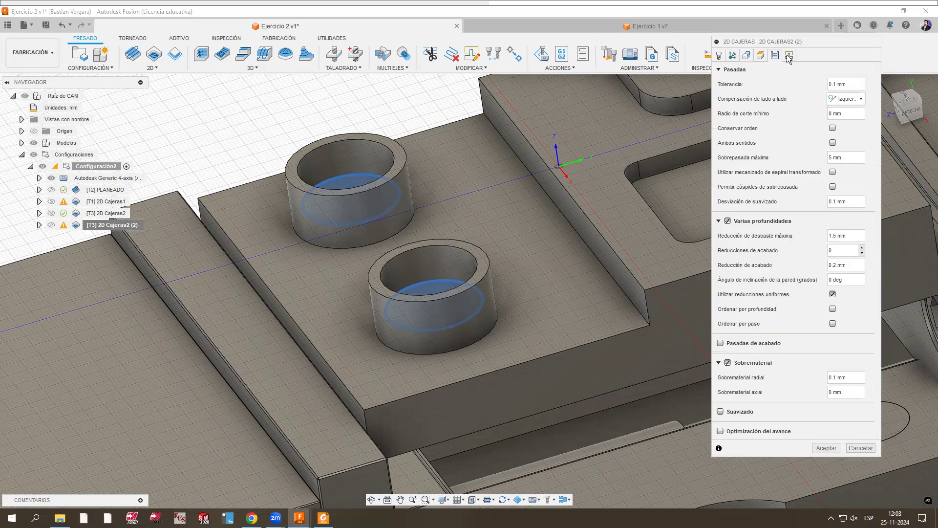
{"action": "left_click", "coordinate": [804, 179]}
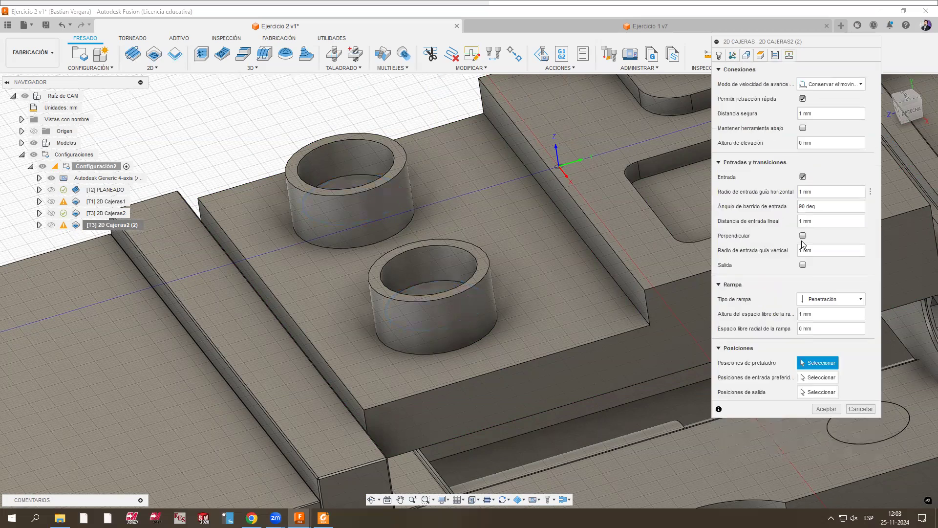
{"action": "left_click", "coordinate": [803, 265]}
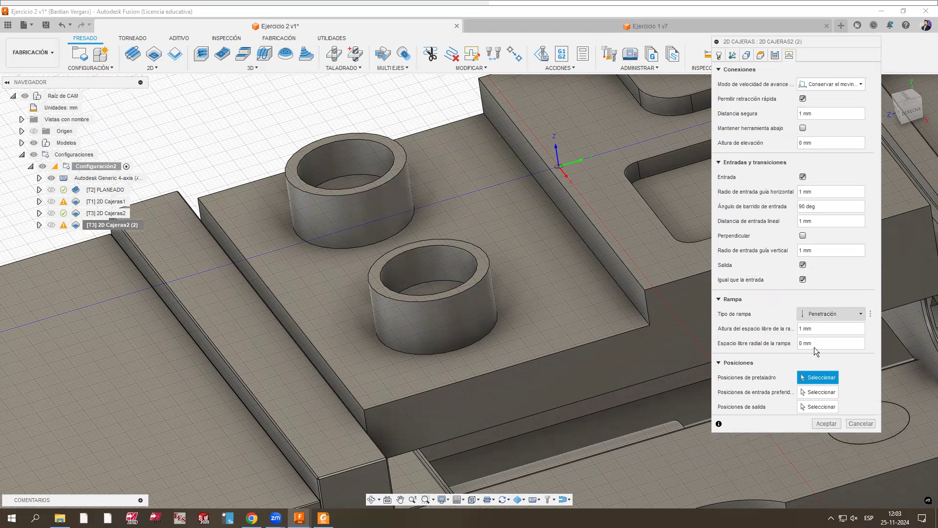
{"action": "left_click", "coordinate": [831, 314]}
{"action": "left_click", "coordinate": [818, 383]}
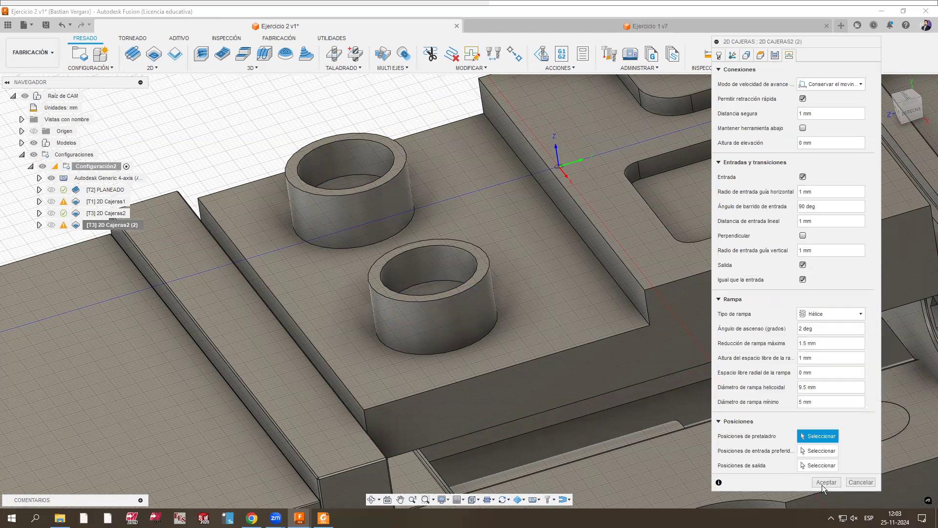
{"action": "key", "text": "Return"}
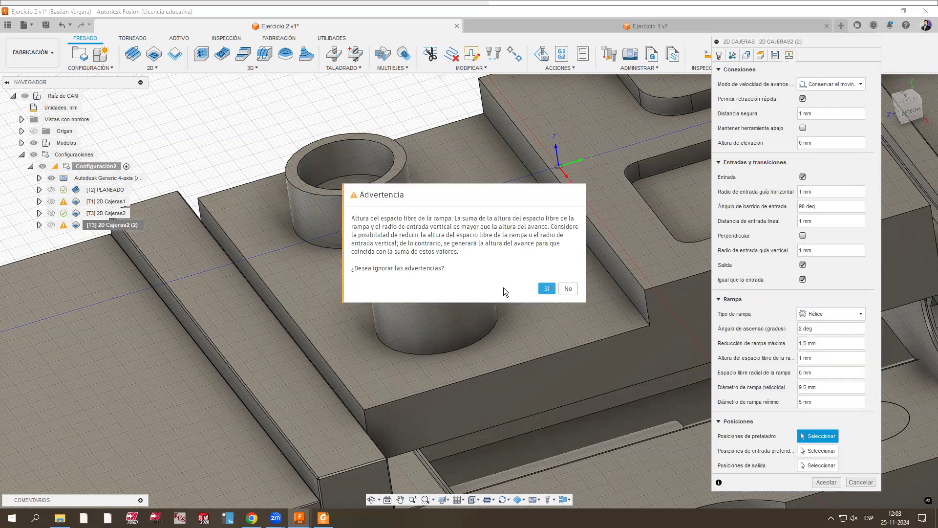
{"action": "key", "text": "Return"}
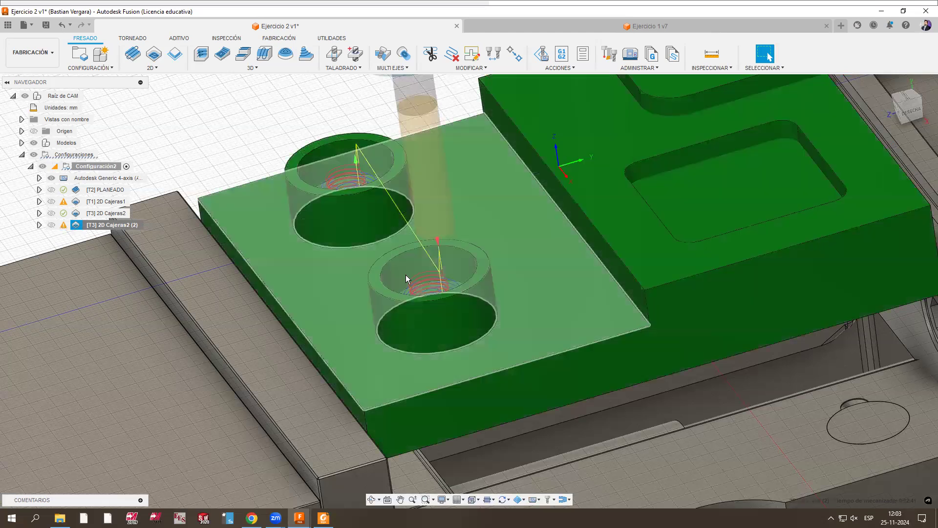
Step: Review the geometry, height, pass and linking settings of the 2D Cajeras2 (2) operation and accept them
{"action": "right_click", "coordinate": [129, 226]}
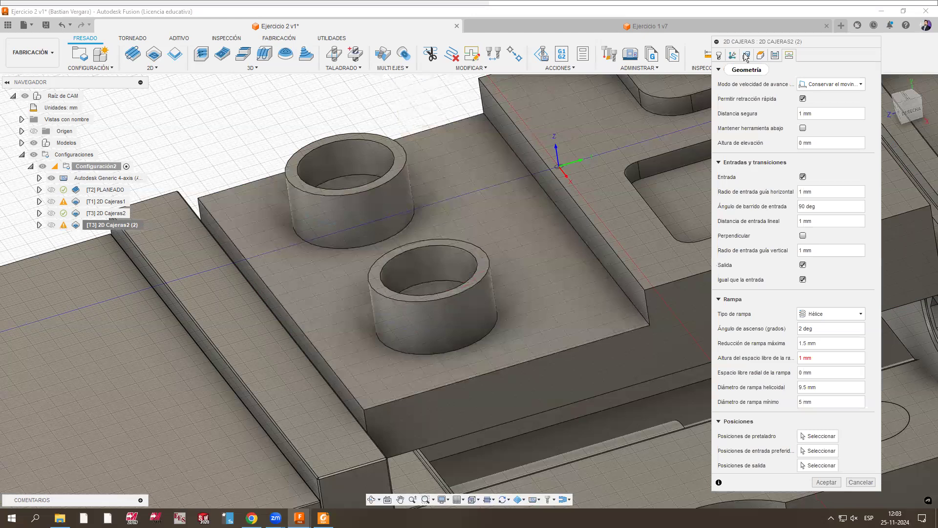
{"action": "left_click", "coordinate": [746, 56]}
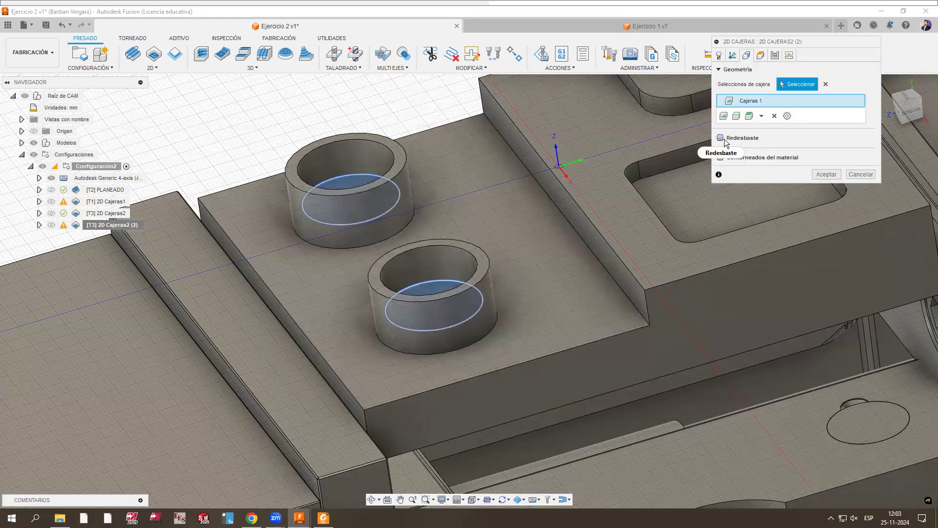
{"action": "mouse_move", "coordinate": [727, 143]}
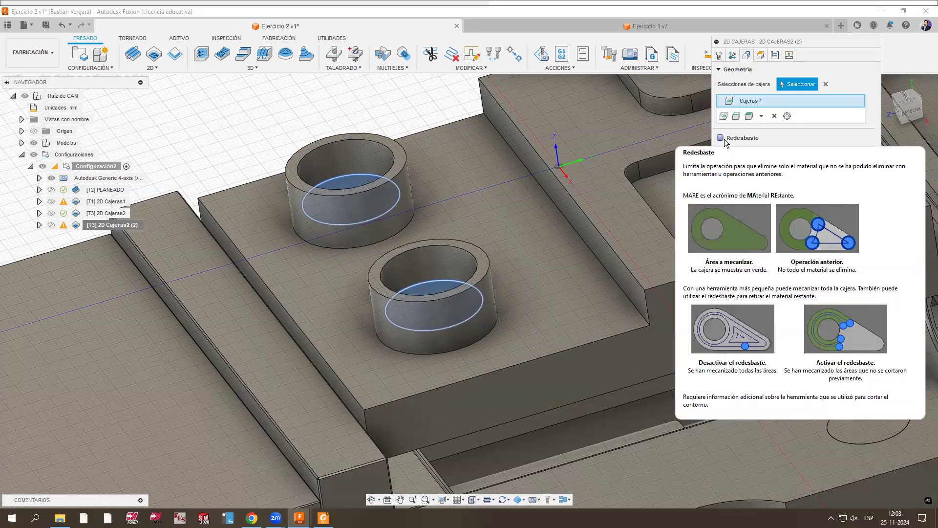
{"action": "left_click", "coordinate": [761, 54]}
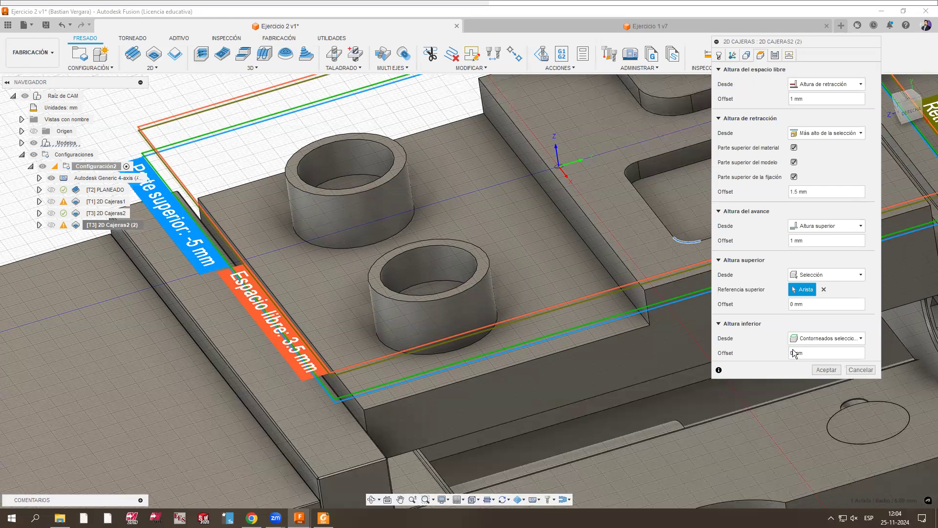
{"action": "left_click", "coordinate": [775, 56]}
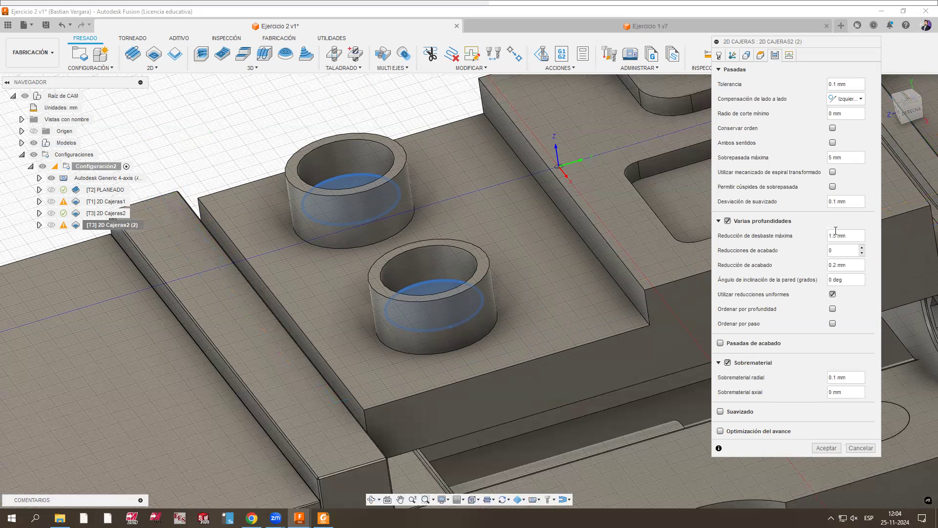
{"action": "left_click", "coordinate": [788, 55]}
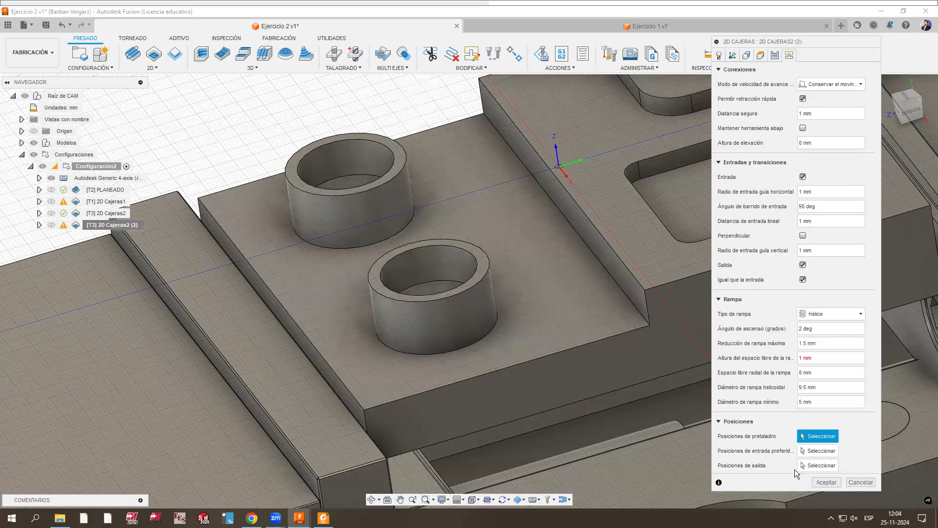
{"action": "key", "text": "Return"}
Step: Simulate the 2D Cajeras2 (2) toolpath over the boss holes, adjust the playback speed, and exit the simulation
{"action": "left_click", "coordinate": [542, 291]}
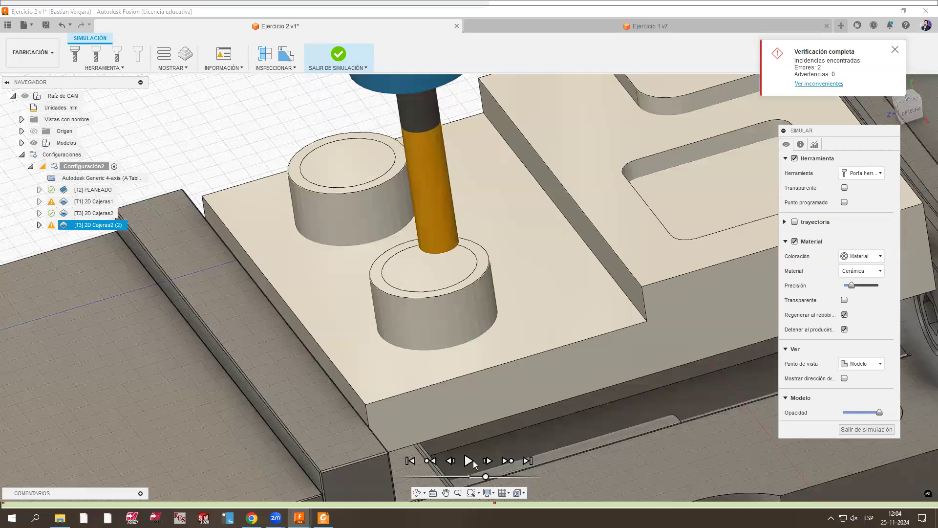
{"action": "left_click", "coordinate": [470, 460]}
{"action": "left_click", "coordinate": [484, 476]}
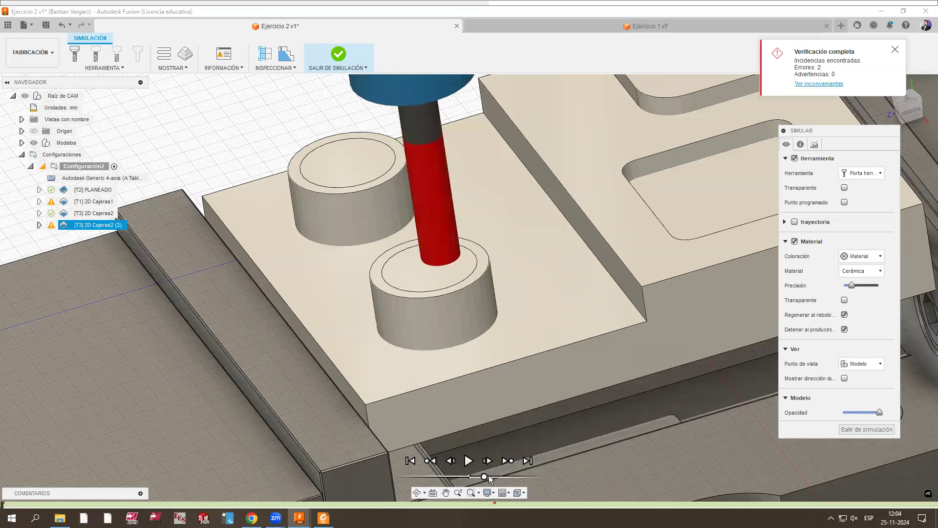
{"action": "left_click", "coordinate": [856, 432]}
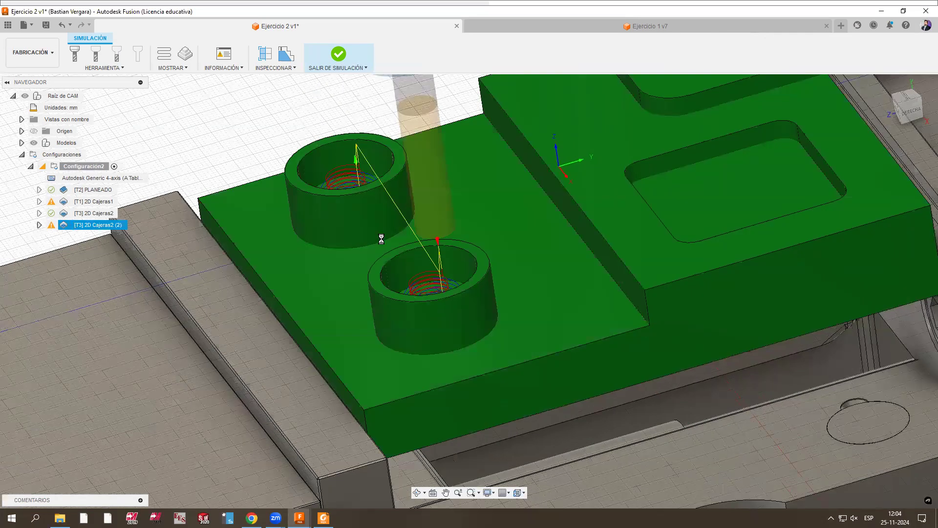
Step: Replace the top height reference of 2D Cajeras2 (2) with the outer upper edge of a boss and accept the operation
{"action": "scroll", "coordinate": [317, 142], "scroll_direction": "up", "scroll_amount": 5}
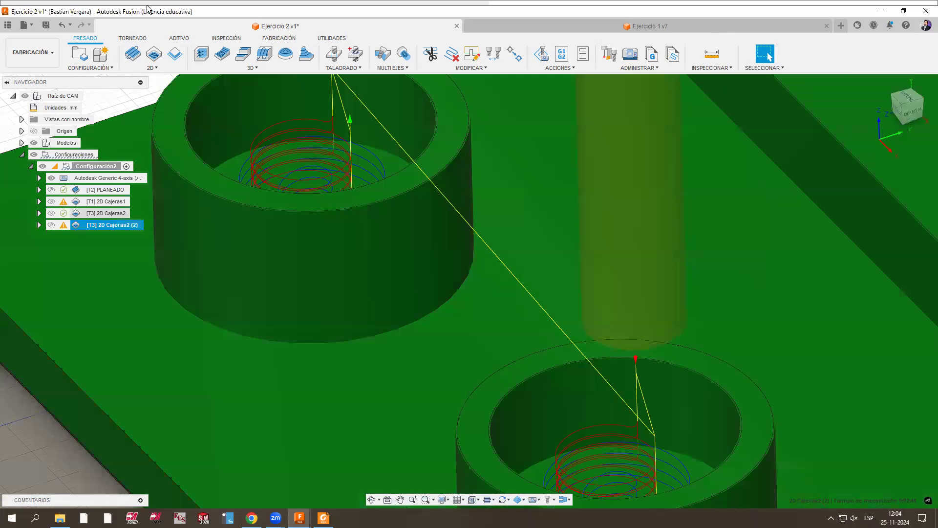
{"action": "right_click", "coordinate": [105, 226]}
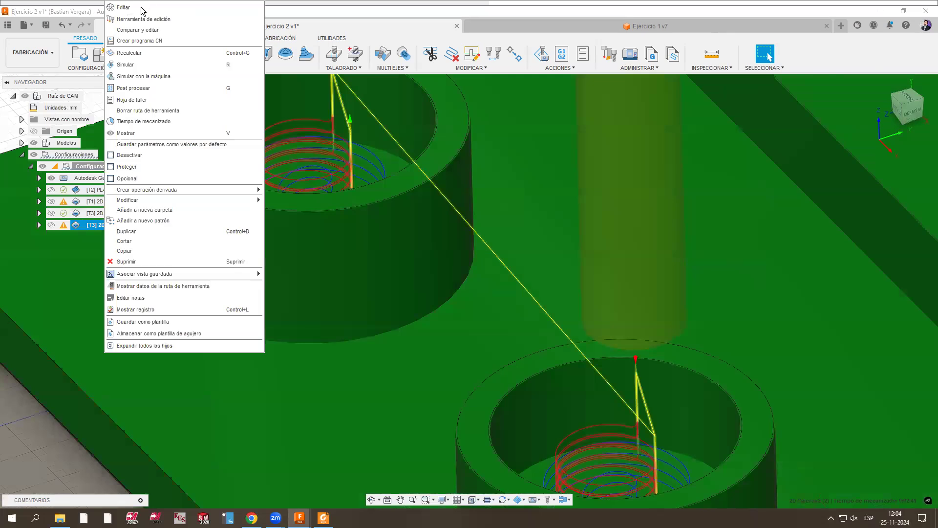
{"action": "left_click", "coordinate": [142, 10]}
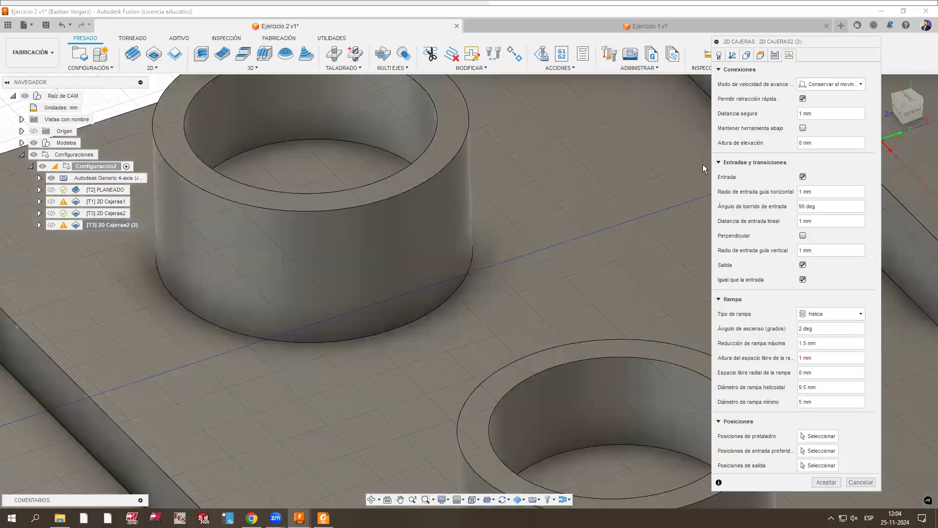
{"action": "left_click", "coordinate": [761, 54]}
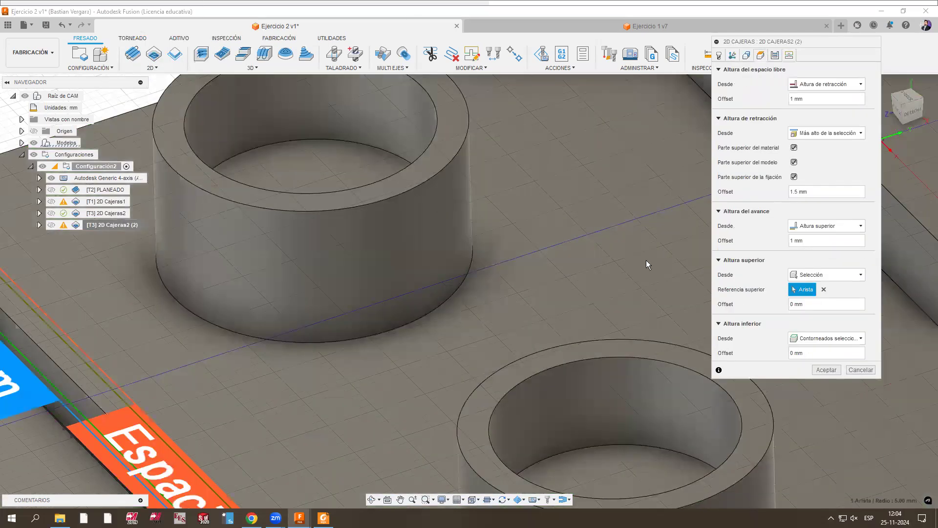
{"action": "left_click", "coordinate": [823, 289]}
{"action": "left_click", "coordinate": [468, 147]}
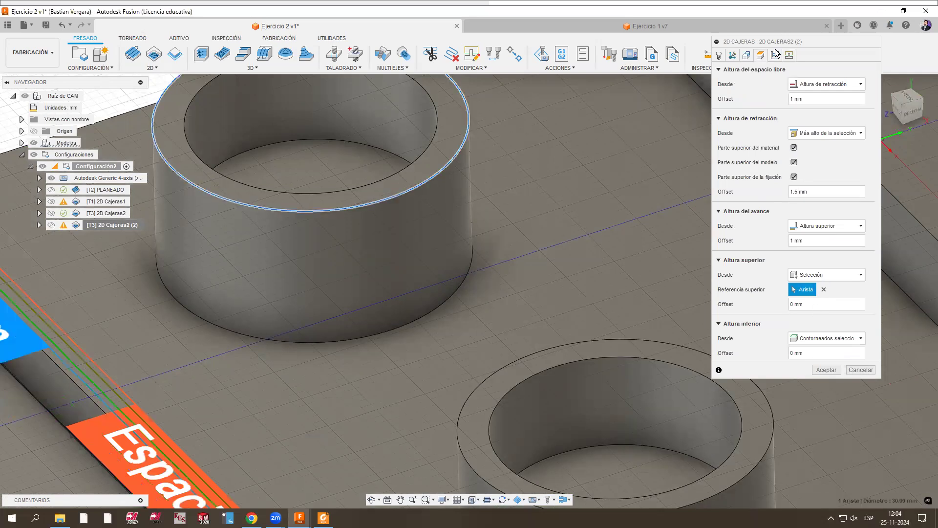
{"action": "left_click", "coordinate": [826, 448]}
Step: Simulate the recalculated 2D Cajeras2 (2) operation through both boss holes, exit, and show the 2D Cajeras2 toolpath
{"action": "left_click", "coordinate": [547, 289]}
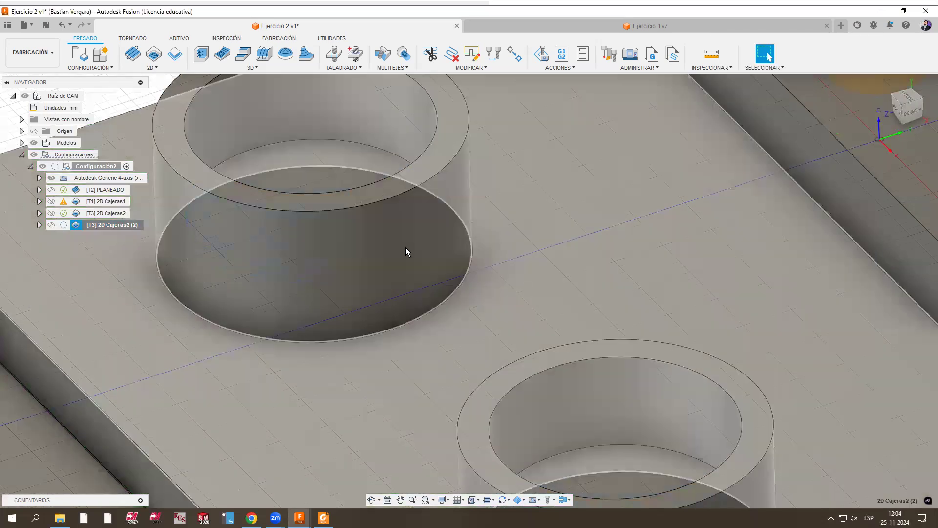
{"action": "middle_click_drag", "start_coordinate": [487, 221], "coordinate": [486, 198], "text": "shift"}
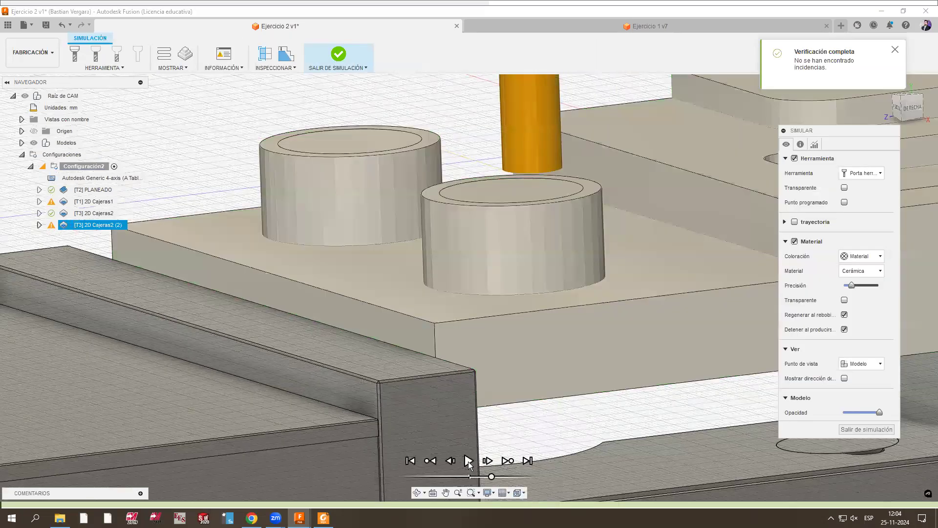
{"action": "left_click", "coordinate": [468, 461]}
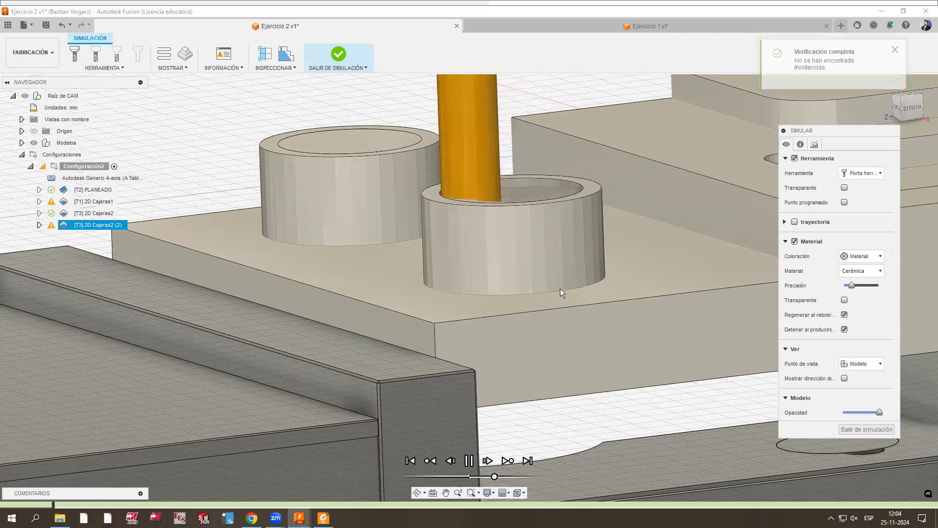
{"action": "middle_click_drag", "start_coordinate": [550, 225], "coordinate": [522, 194], "text": "shift"}
{"action": "scroll", "coordinate": [420, 238], "scroll_direction": "down", "scroll_amount": 2}
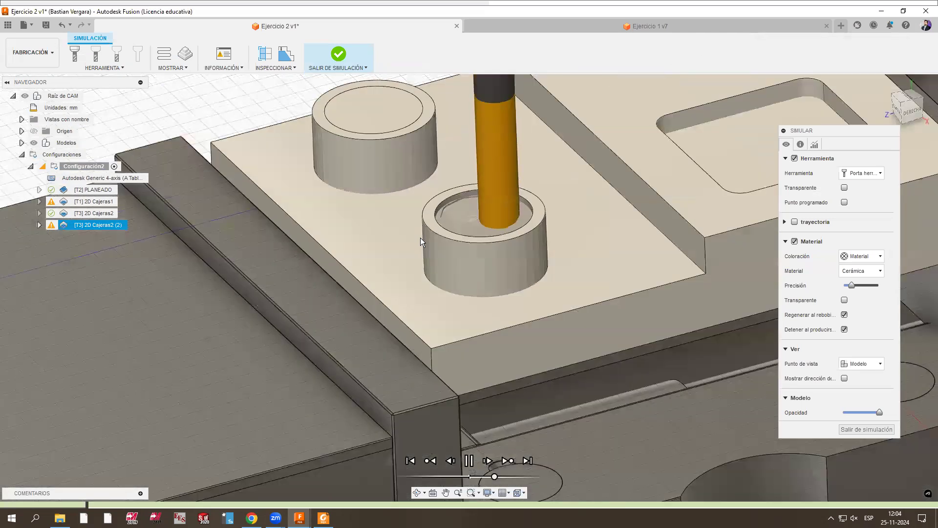
{"action": "scroll", "coordinate": [420, 238], "scroll_direction": "down", "scroll_amount": 3}
{"action": "scroll", "coordinate": [420, 238], "scroll_direction": "down", "scroll_amount": 1}
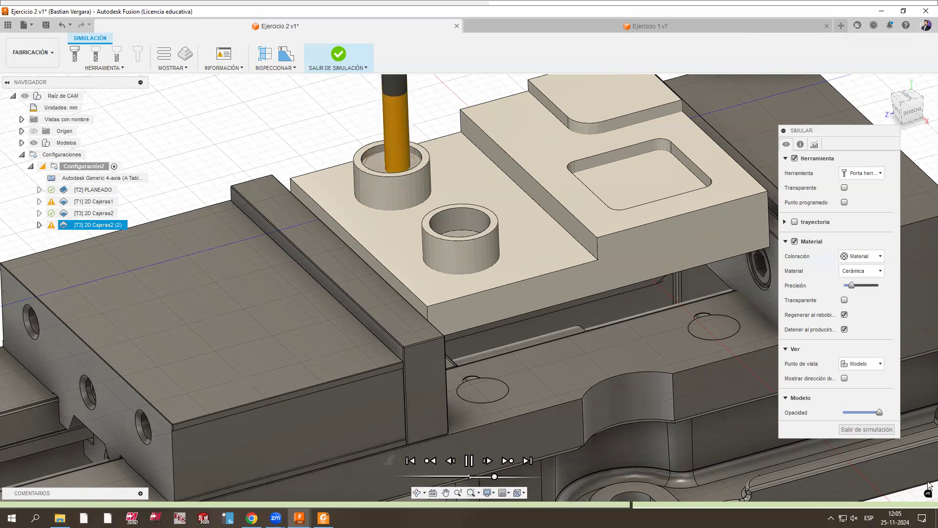
{"action": "scroll", "coordinate": [312, 352], "scroll_direction": "down", "scroll_amount": 2}
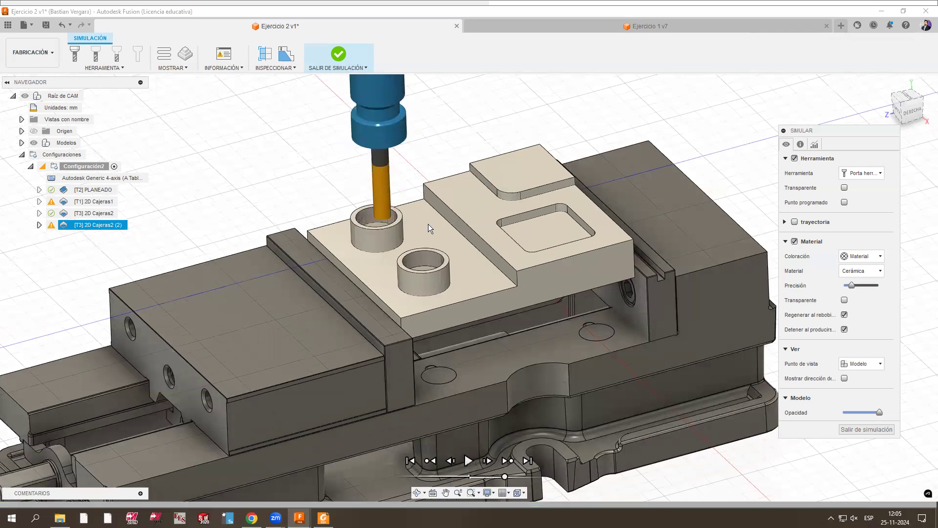
{"action": "scroll", "coordinate": [433, 210], "scroll_direction": "up", "scroll_amount": 4}
{"action": "scroll", "coordinate": [433, 208], "scroll_direction": "down", "scroll_amount": 2}
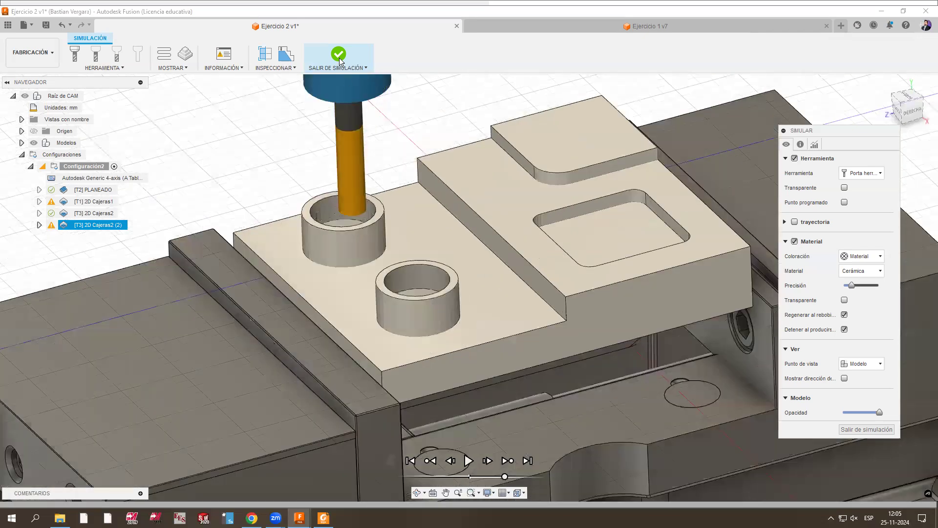
{"action": "middle_click_drag", "start_coordinate": [258, 163], "coordinate": [133, 198], "text": "shift"}
{"action": "key", "text": "Escape"}
{"action": "left_click", "coordinate": [124, 213]}
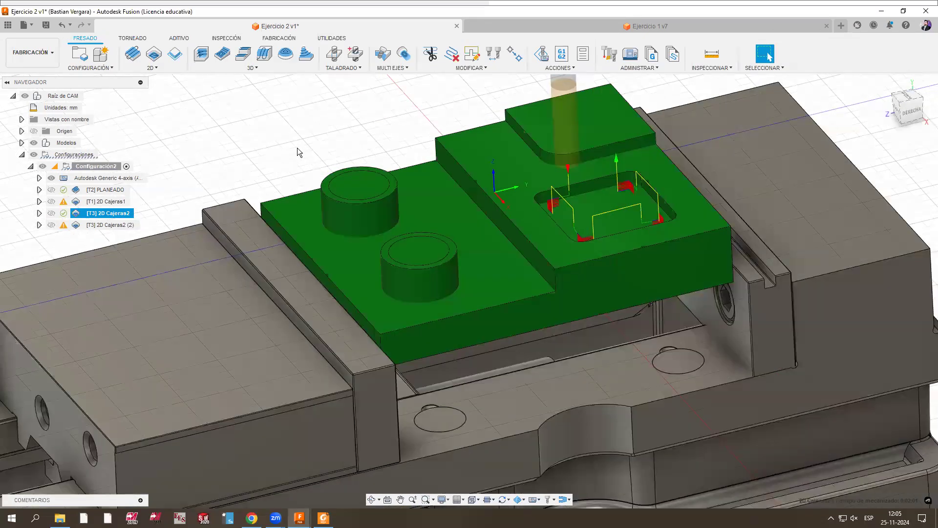
Step: Create a 2D Contorneado operation with the #3 Ø10 mm flat end mill and set its cutting feed to 720 mm/min*.5
{"action": "left_click", "coordinate": [149, 70]}
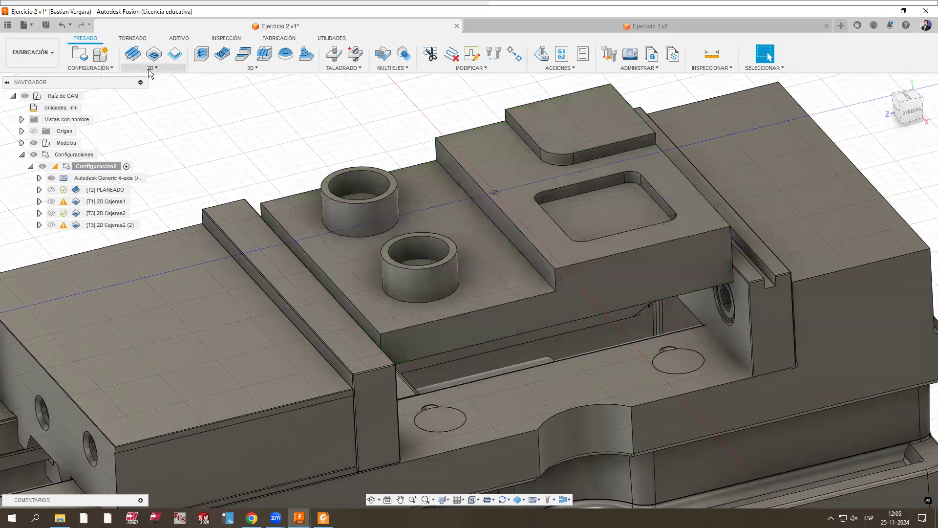
{"action": "left_click", "coordinate": [150, 69]}
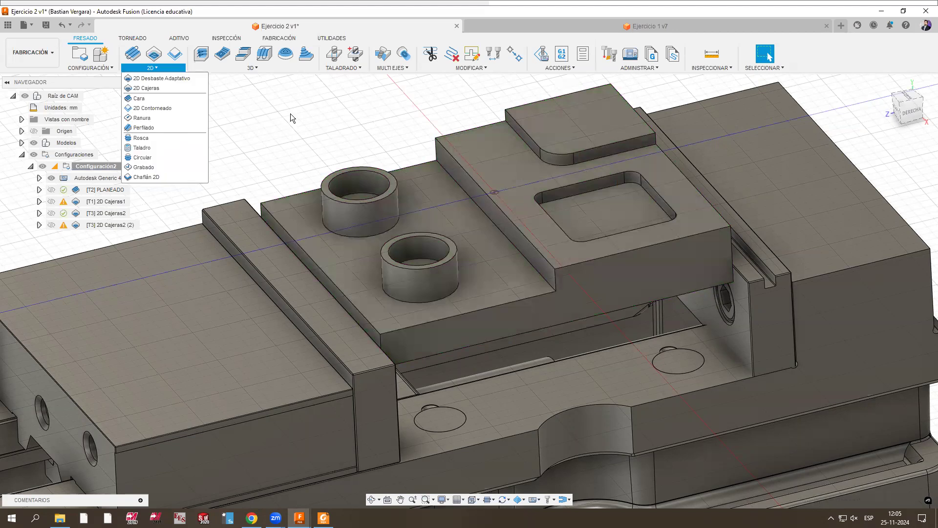
{"action": "left_click", "coordinate": [157, 68]}
{"action": "left_click", "coordinate": [150, 68]}
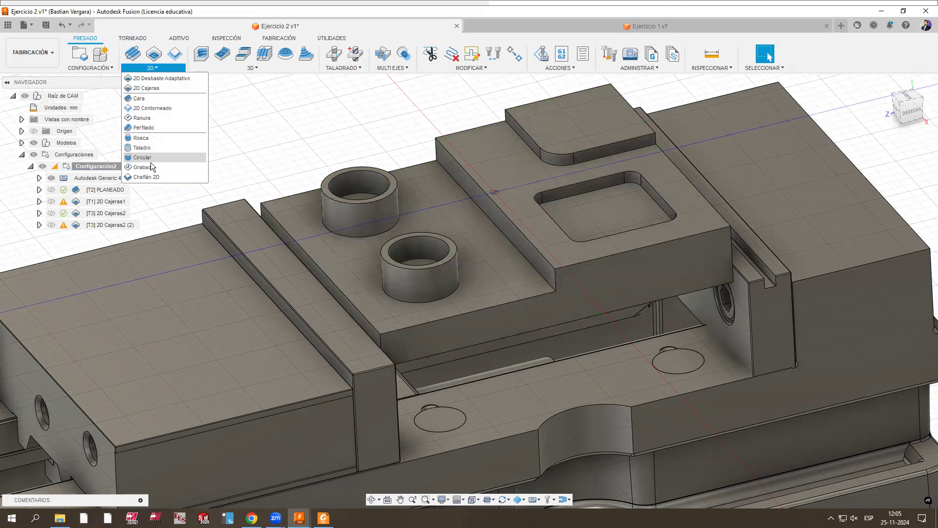
{"action": "left_click", "coordinate": [151, 108]}
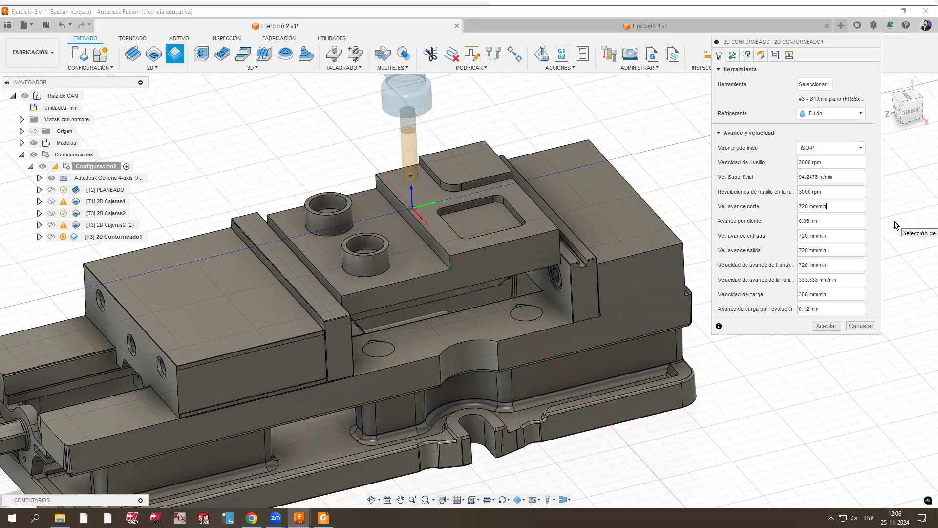
{"action": "type", "text": "*.5"}
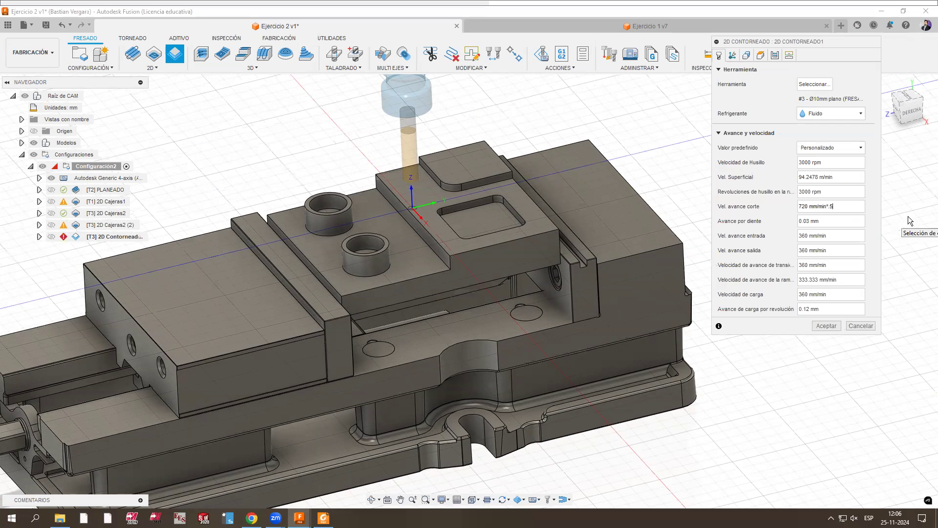
Step: Select the two straight base edges and rounded corner of the raised pad as an open contour chain for 2D Contorneado1
{"action": "left_click", "coordinate": [745, 55]}
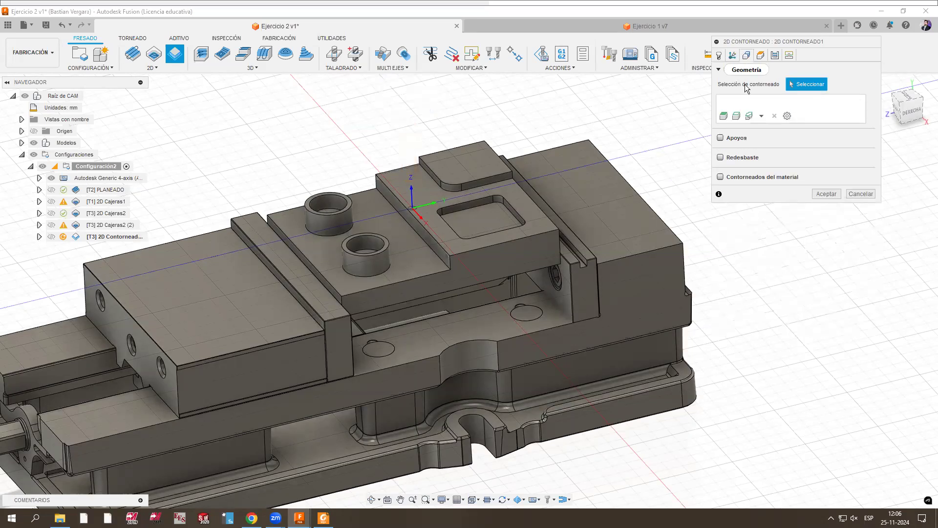
{"action": "left_click", "coordinate": [736, 117]}
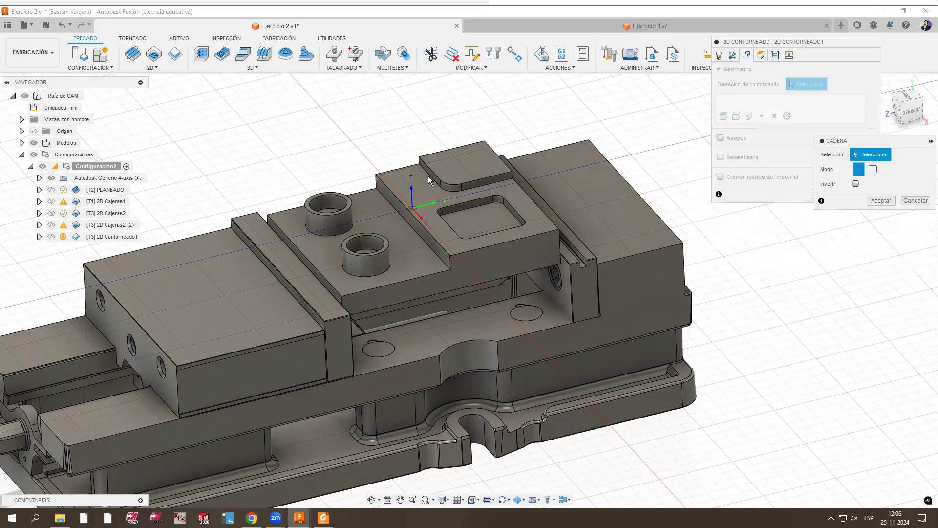
{"action": "scroll", "coordinate": [438, 181], "scroll_direction": "up", "scroll_amount": 2}
{"action": "scroll", "coordinate": [437, 184], "scroll_direction": "up", "scroll_amount": 2}
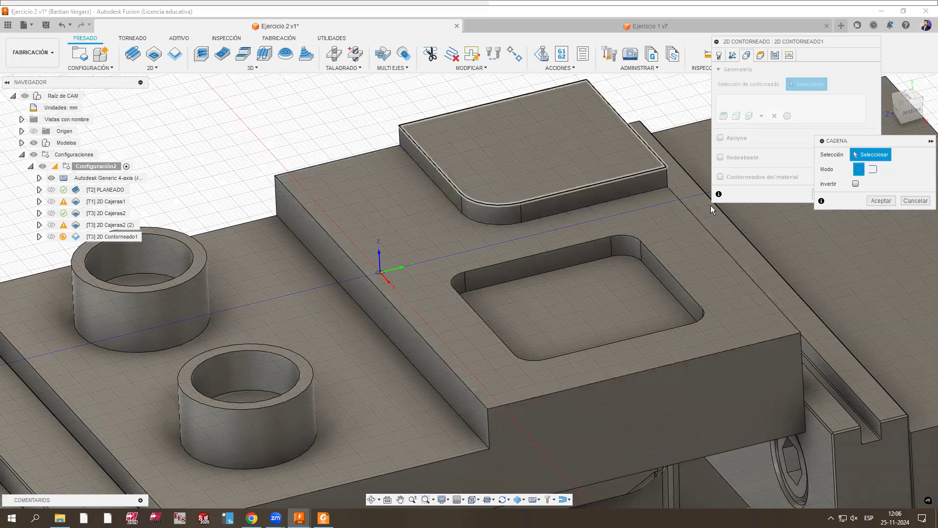
{"action": "left_click", "coordinate": [873, 169]}
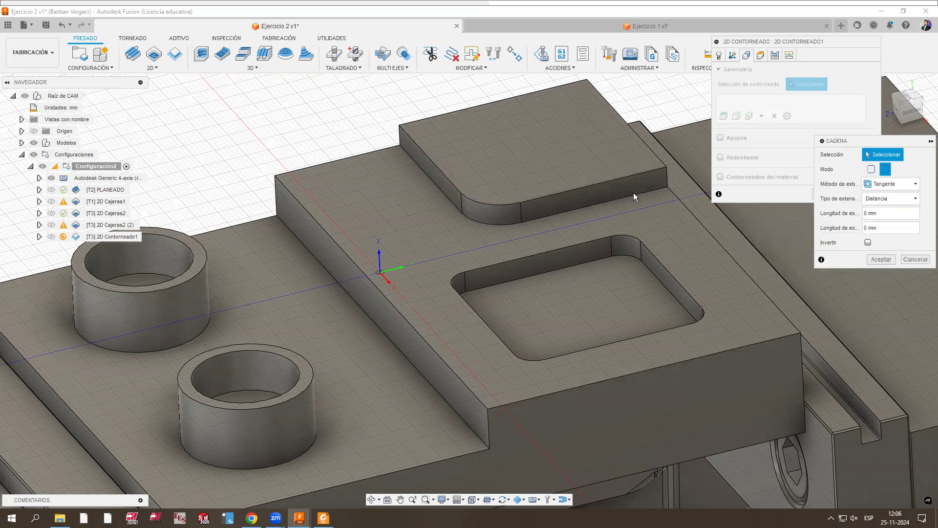
{"action": "left_click", "coordinate": [634, 195]}
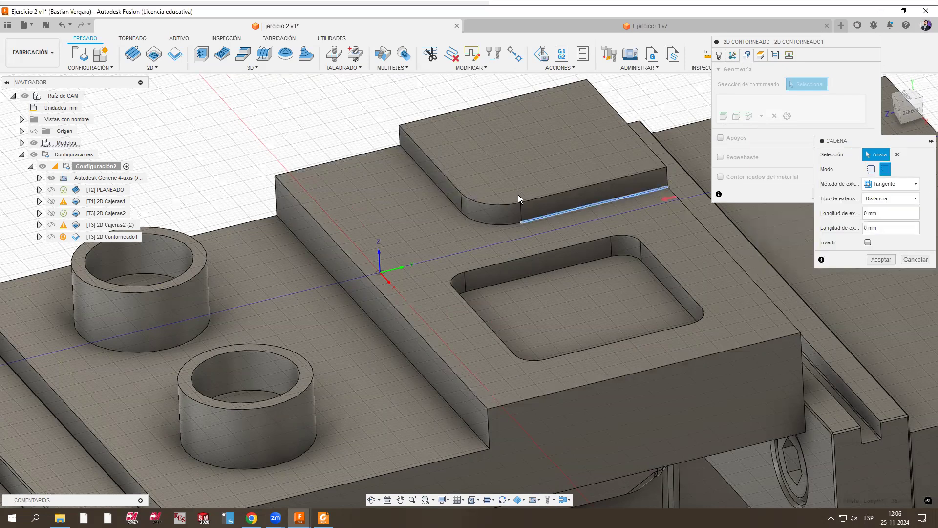
{"action": "left_click", "coordinate": [408, 155]}
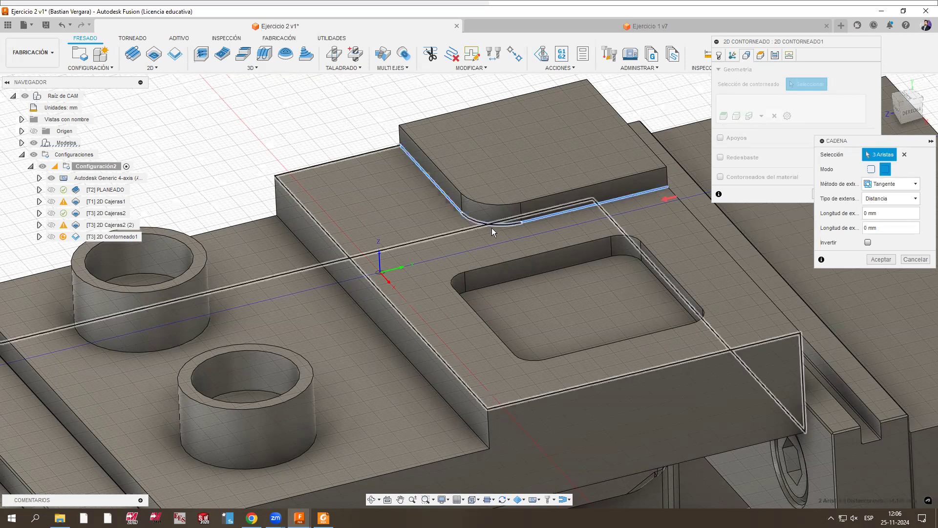
{"action": "middle_click_drag", "start_coordinate": [516, 213], "coordinate": [398, 237]}
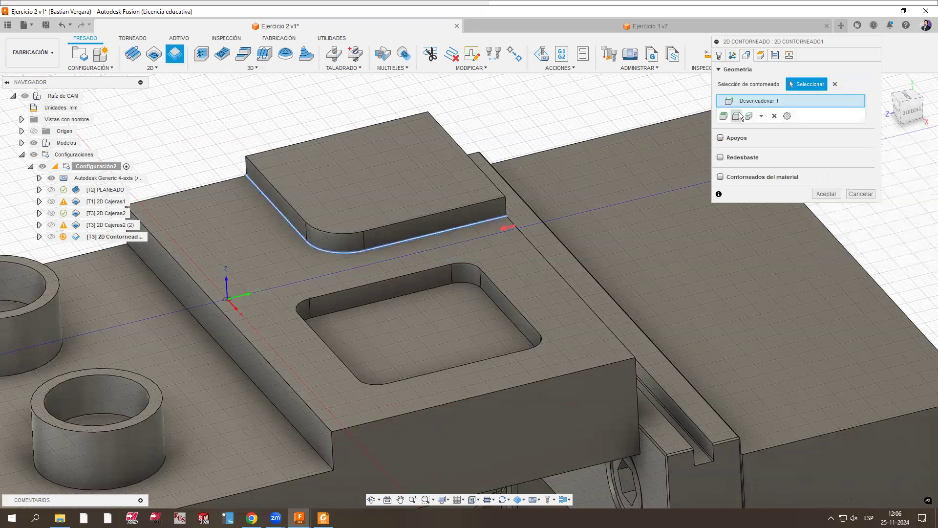
Step: Add the bottom edge loop of the rectangular pocket as a closed contour chain for 2D Contorneado1
{"action": "left_click", "coordinate": [739, 112]}
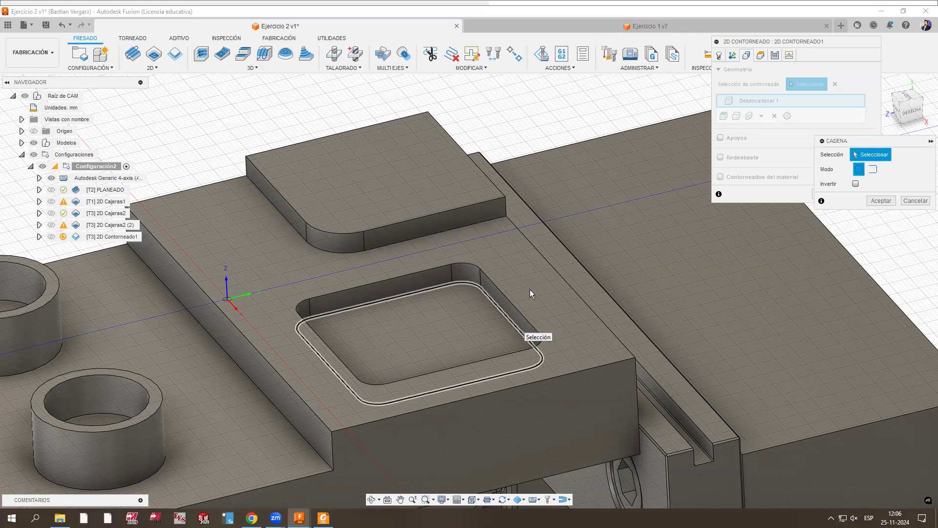
{"action": "scroll", "coordinate": [504, 314], "scroll_direction": "down", "scroll_amount": 1}
{"action": "middle_click_drag", "start_coordinate": [495, 297], "coordinate": [505, 284]}
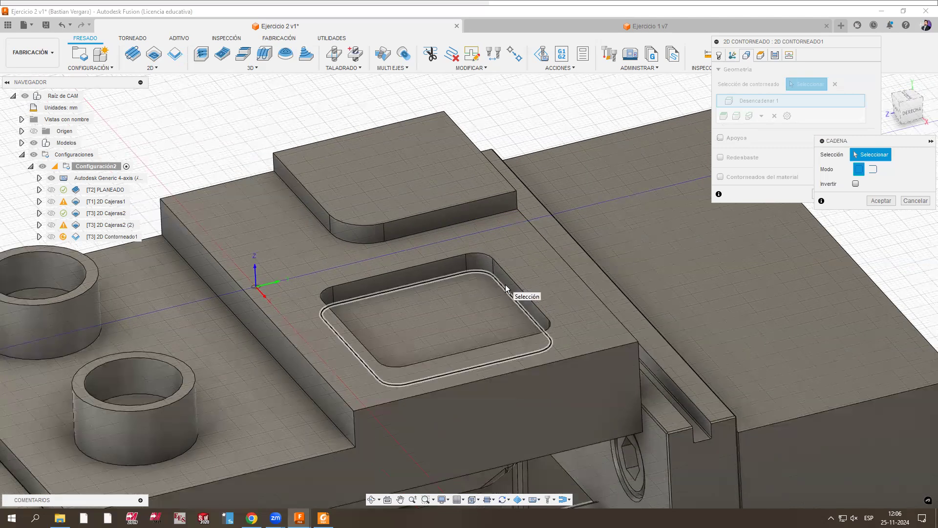
{"action": "left_click", "coordinate": [505, 284]}
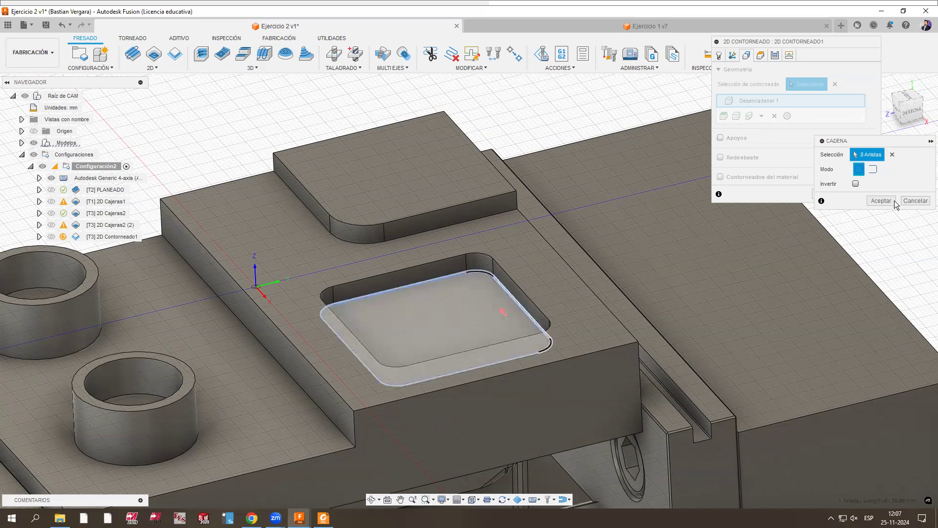
{"action": "scroll", "coordinate": [767, 263], "scroll_direction": "down", "scroll_amount": 3}
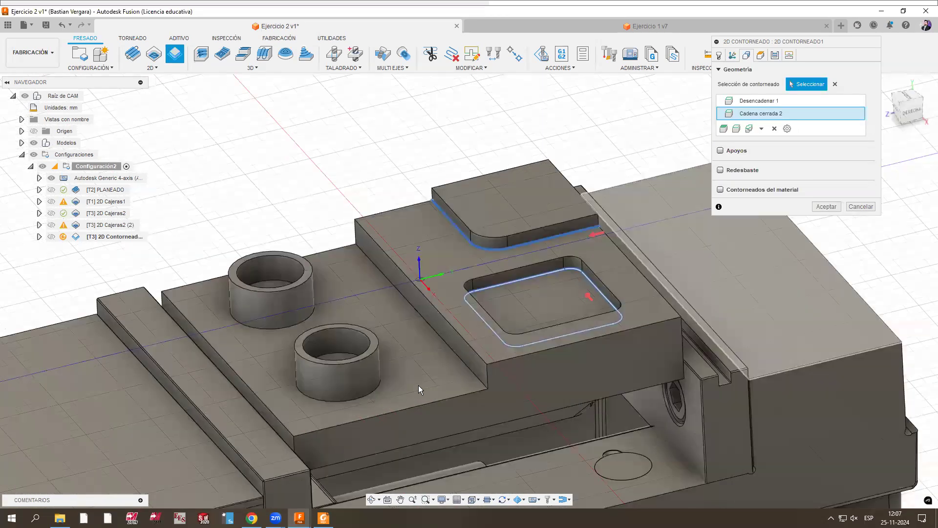
Step: Add the base edge of the straight step wall beside the bosses as an open contour chain
{"action": "middle_click_drag", "start_coordinate": [735, 239], "coordinate": [880, 181]}
{"action": "left_click", "coordinate": [738, 130]}
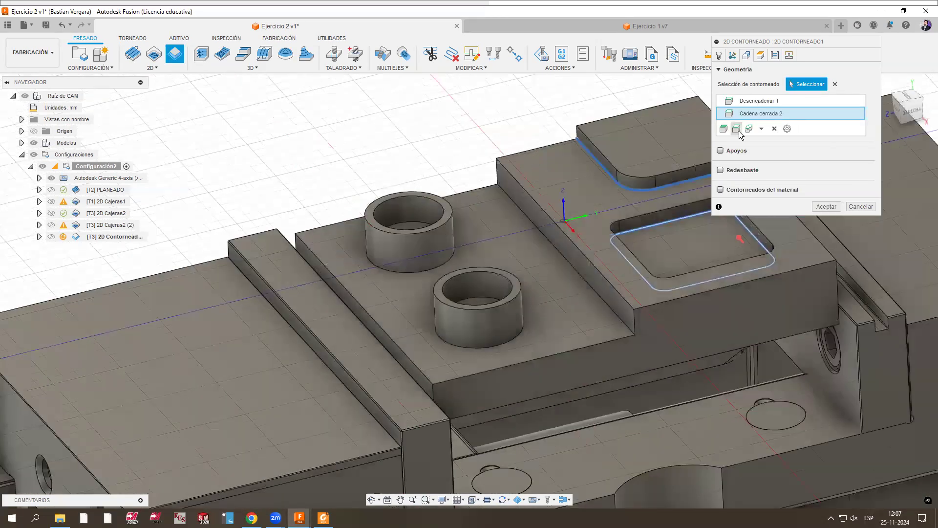
{"action": "left_click", "coordinate": [870, 172]}
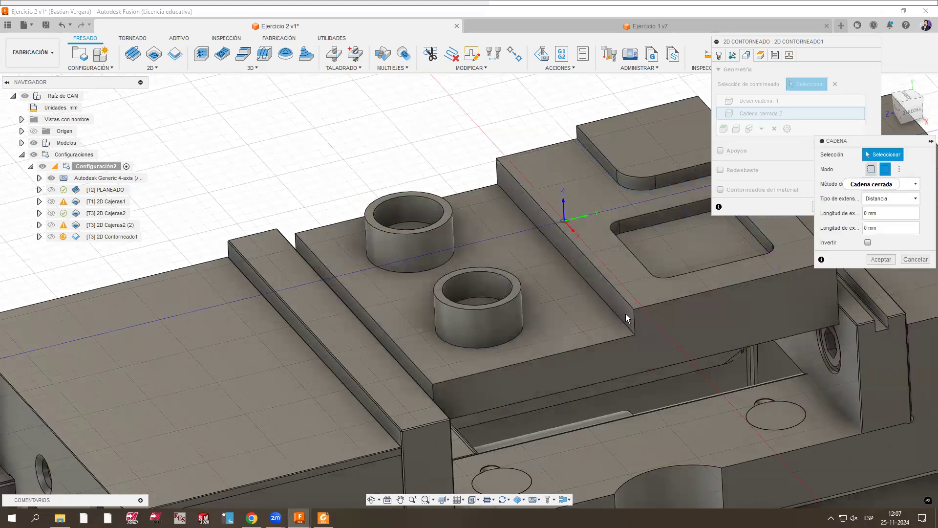
{"action": "left_click", "coordinate": [621, 320]}
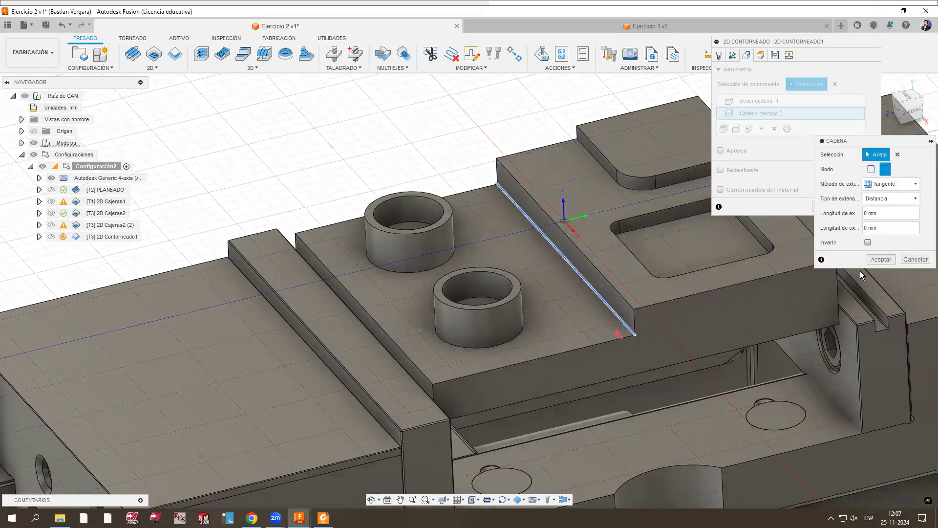
{"action": "left_click", "coordinate": [872, 260]}
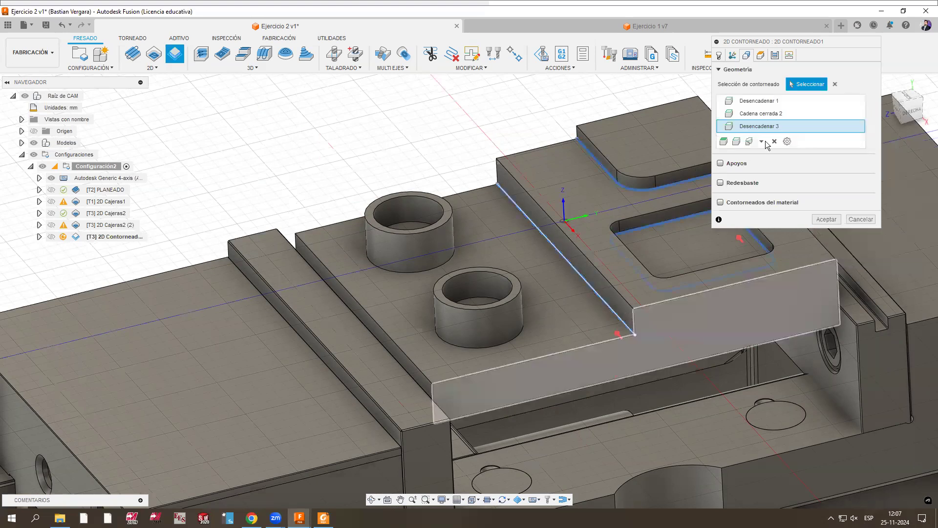
Step: Add the outer base circles of both cylindrical bosses as separate closed contour chains
{"action": "left_click", "coordinate": [745, 141]}
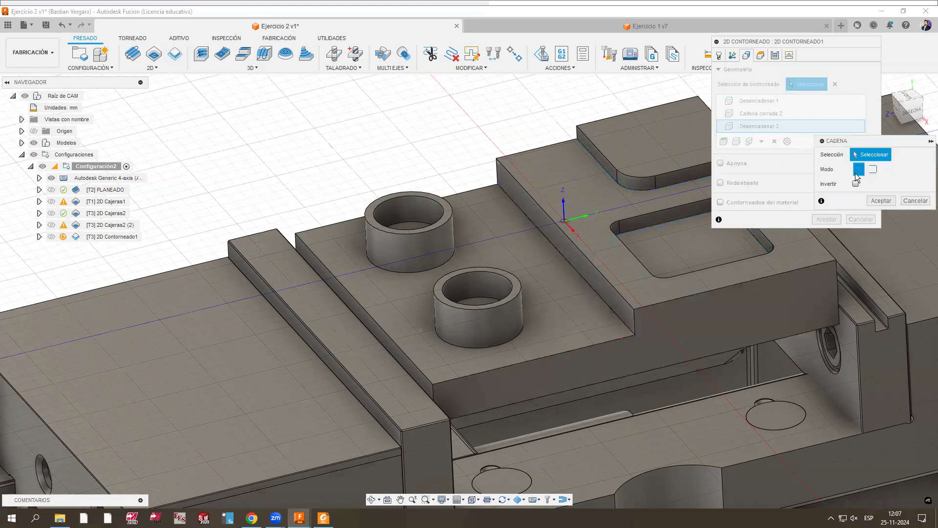
{"action": "left_click", "coordinate": [451, 342]}
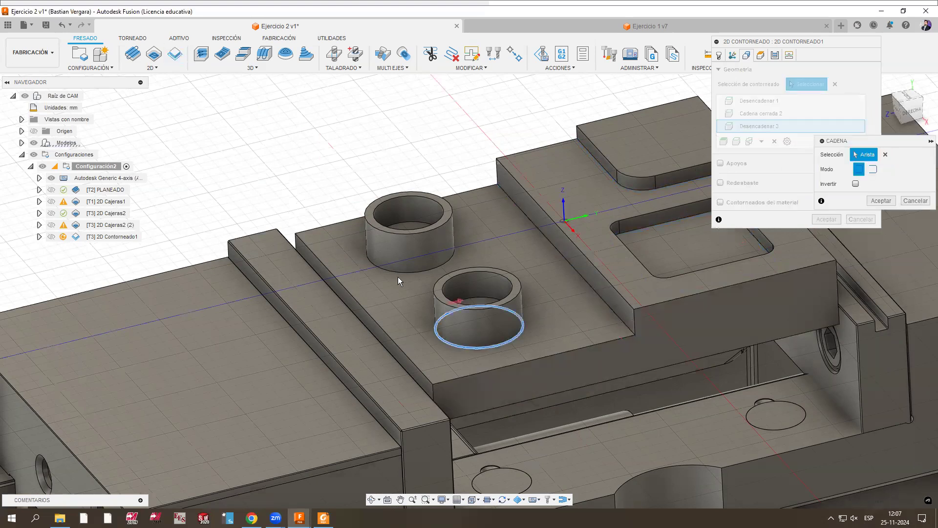
{"action": "left_click", "coordinate": [879, 200]}
{"action": "left_click", "coordinate": [736, 154]}
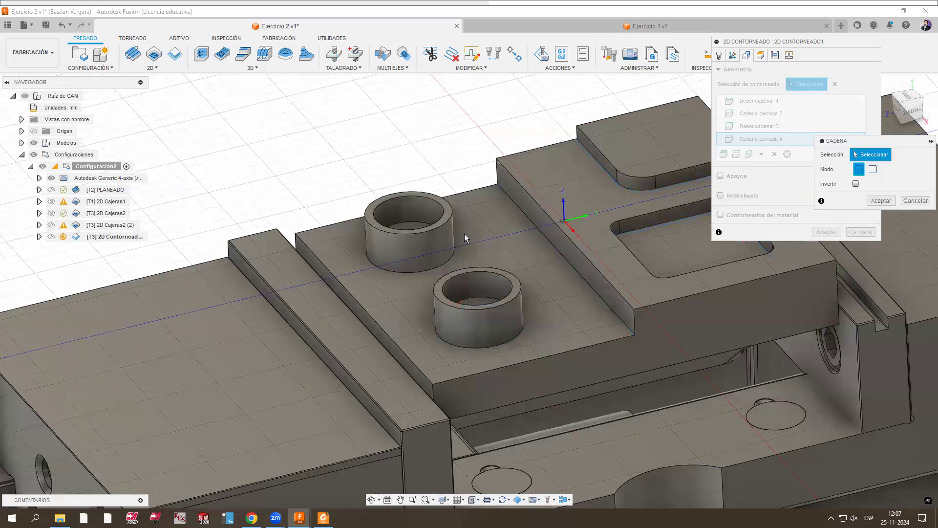
{"action": "left_click", "coordinate": [388, 269]}
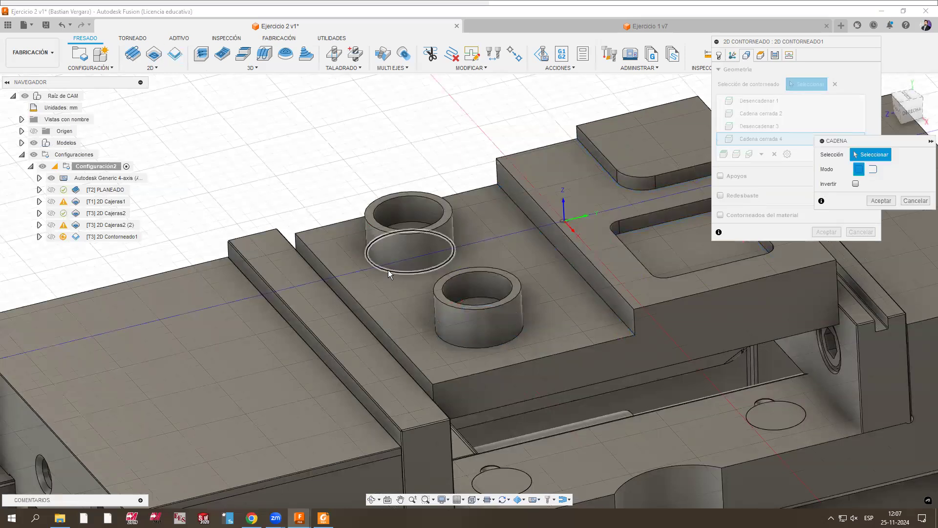
{"action": "left_click", "coordinate": [880, 201]}
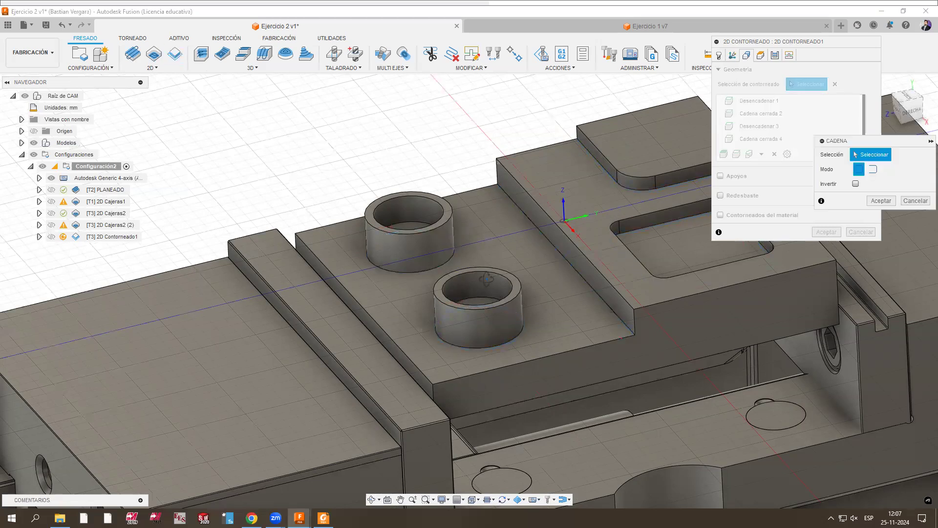
Step: Add the bottom circles inside both boss holes as separate closed contour chains
{"action": "scroll", "coordinate": [489, 300], "scroll_direction": "up", "scroll_amount": 2}
{"action": "left_click", "coordinate": [496, 293]}
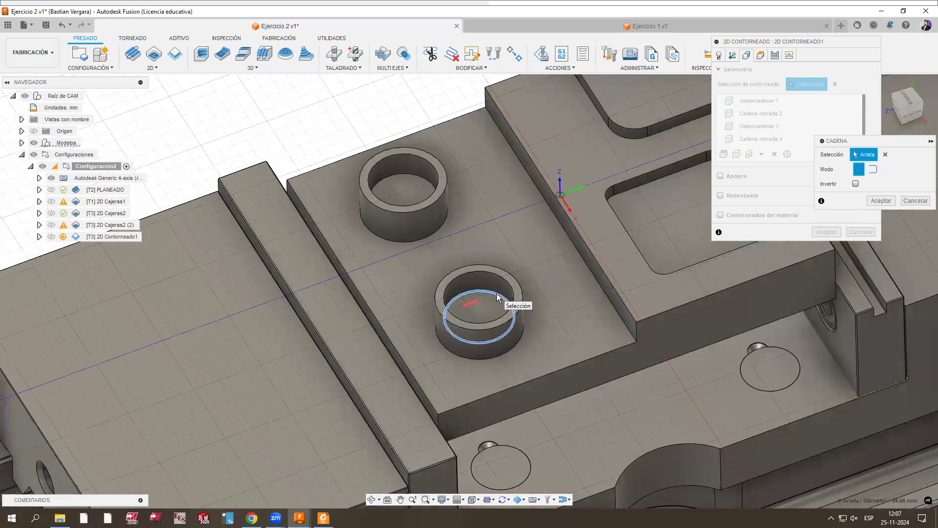
{"action": "left_click", "coordinate": [737, 156]}
{"action": "left_click", "coordinate": [408, 172]}
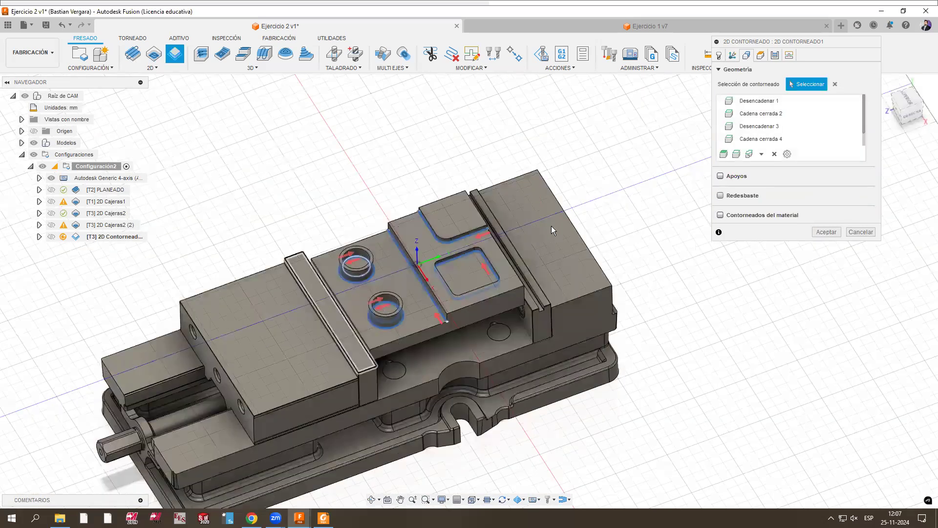
{"action": "middle_click_drag", "start_coordinate": [522, 216], "coordinate": [525, 188], "text": "shift"}
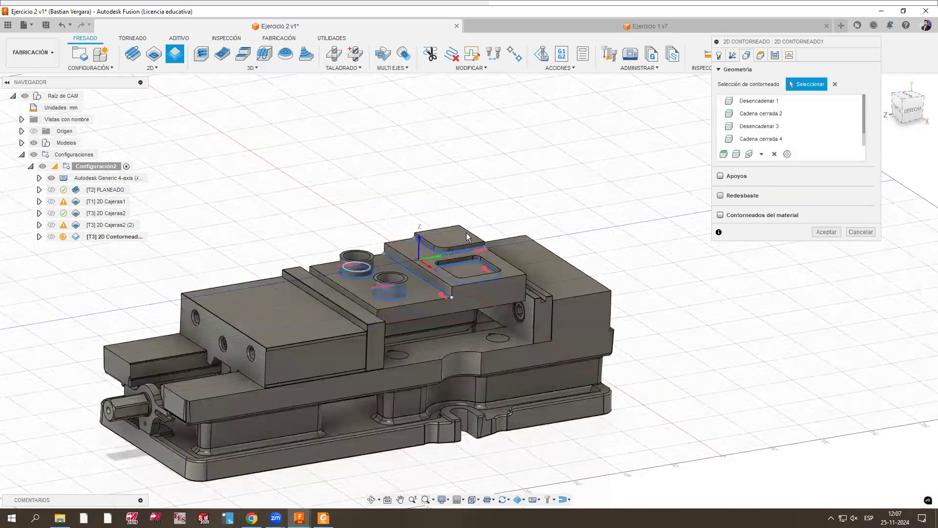
{"action": "scroll", "coordinate": [470, 297], "scroll_direction": "up", "scroll_amount": 2}
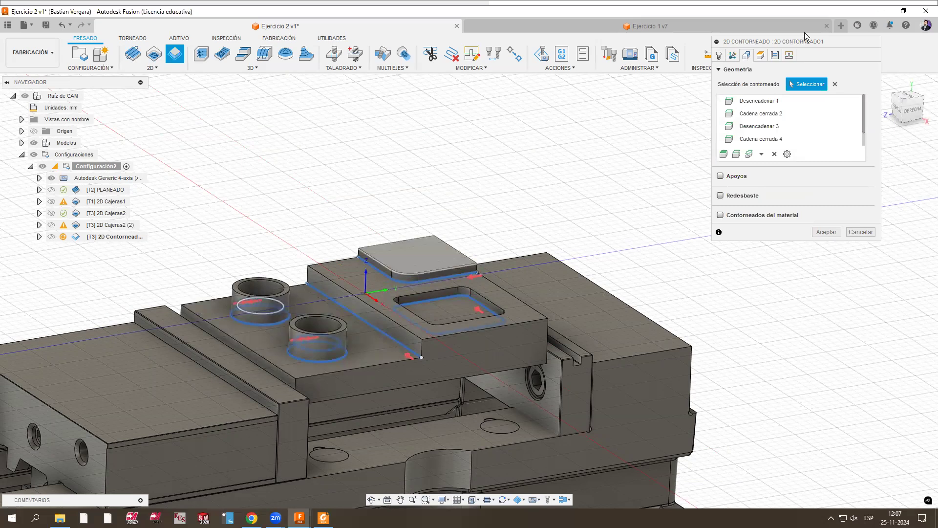
Step: Lower the operation's heights to offsets of 6 mm for clearance, 2 mm for retract and 1 mm for feed
{"action": "left_click", "coordinate": [764, 57]}
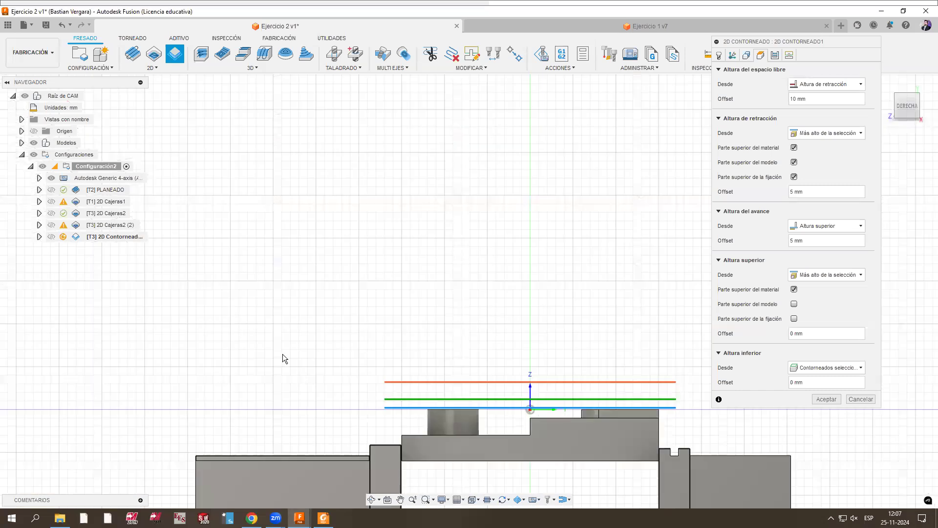
{"action": "middle_click_drag", "start_coordinate": [255, 373], "coordinate": [253, 374]}
{"action": "scroll", "coordinate": [253, 374], "scroll_direction": "up", "scroll_amount": 8}
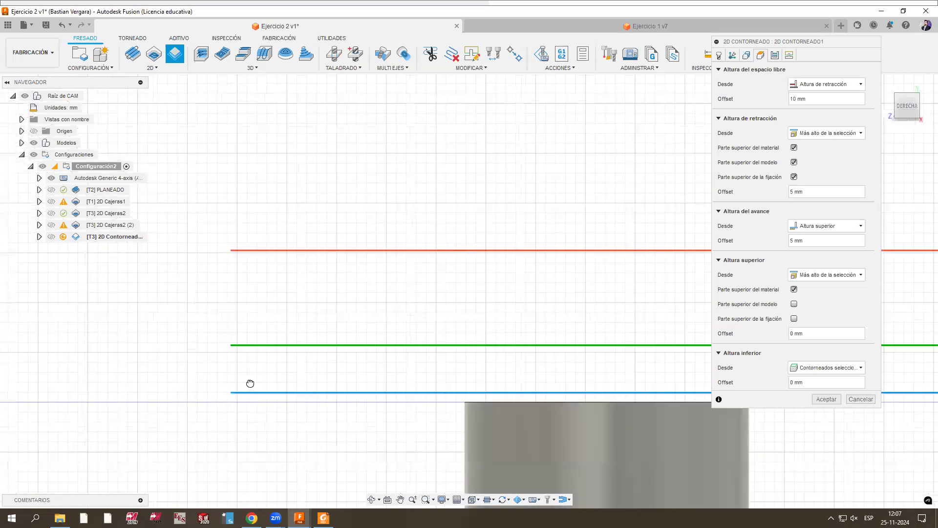
{"action": "left_click_drag", "start_coordinate": [248, 343], "coordinate": [249, 373]}
{"action": "left_click_drag", "start_coordinate": [250, 280], "coordinate": [259, 363]}
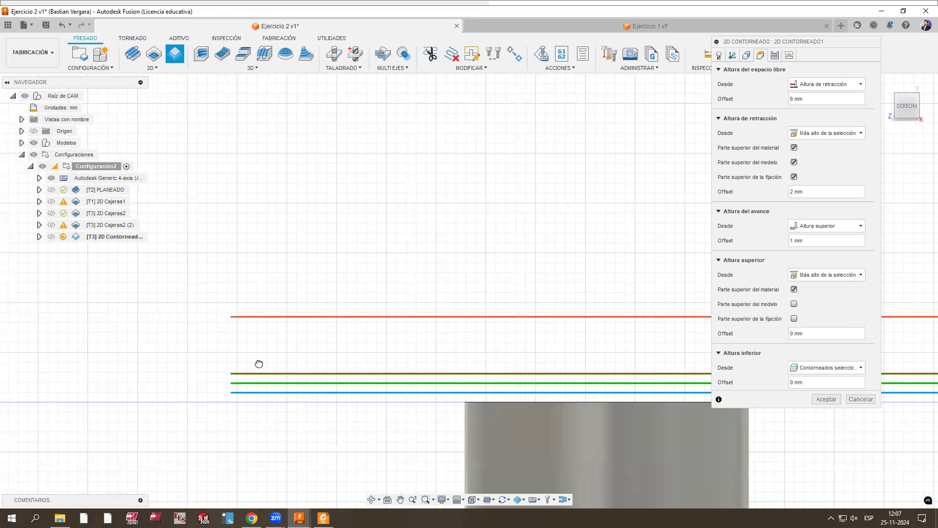
Step: Review the pass and linking settings of 2D Contorneado1 and accept the operation to generate its toolpath
{"action": "left_click", "coordinate": [776, 56]}
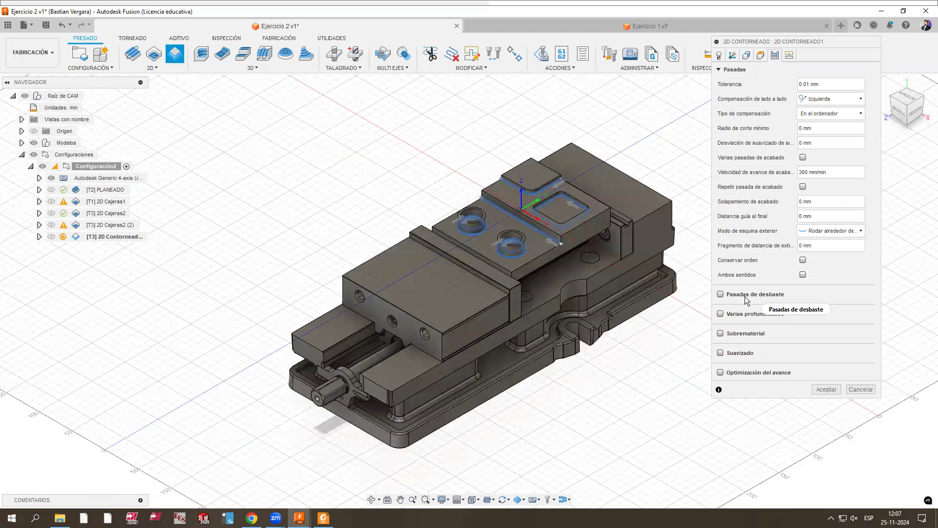
{"action": "mouse_move", "coordinate": [747, 299]}
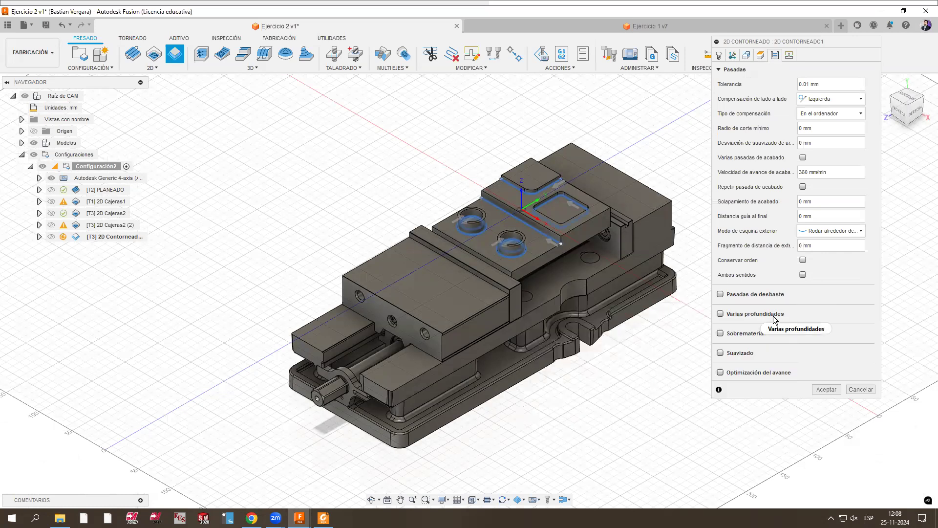
{"action": "mouse_move", "coordinate": [773, 320]}
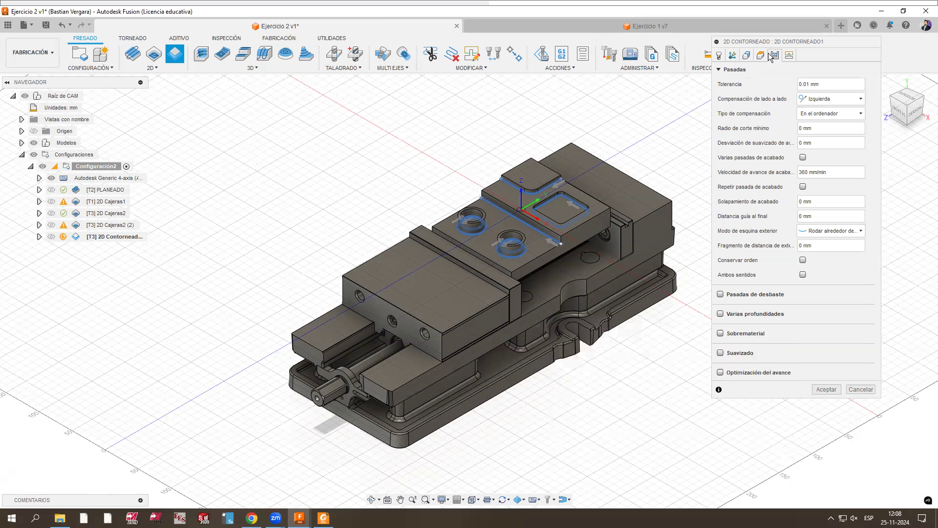
{"action": "left_click", "coordinate": [789, 55]}
{"action": "scroll", "coordinate": [377, 175], "scroll_direction": "down", "scroll_amount": 2}
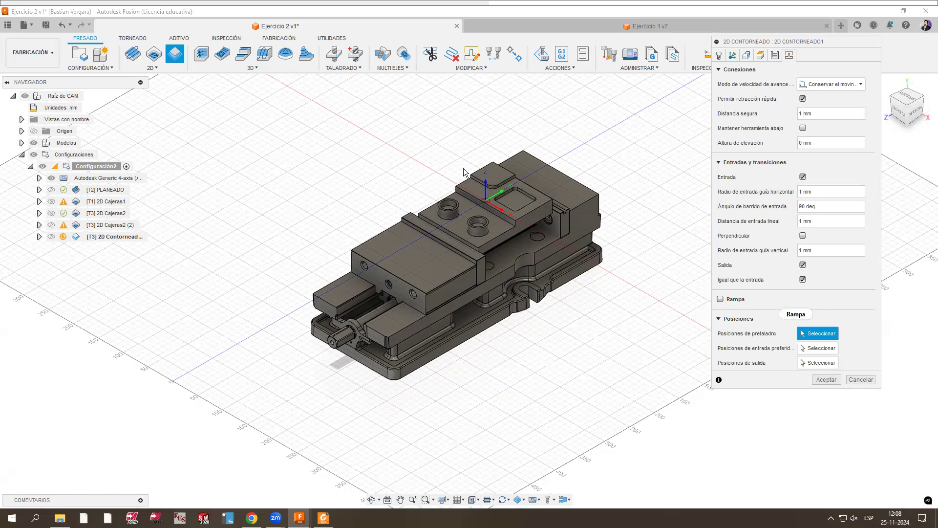
{"action": "left_click", "coordinate": [826, 380]}
Step: Examine the generated 2D Contorneado1 toolpath around the bosses, including the lead-in and lead-out moves inside a boss hole
{"action": "scroll", "coordinate": [532, 283], "scroll_direction": "up", "scroll_amount": 5}
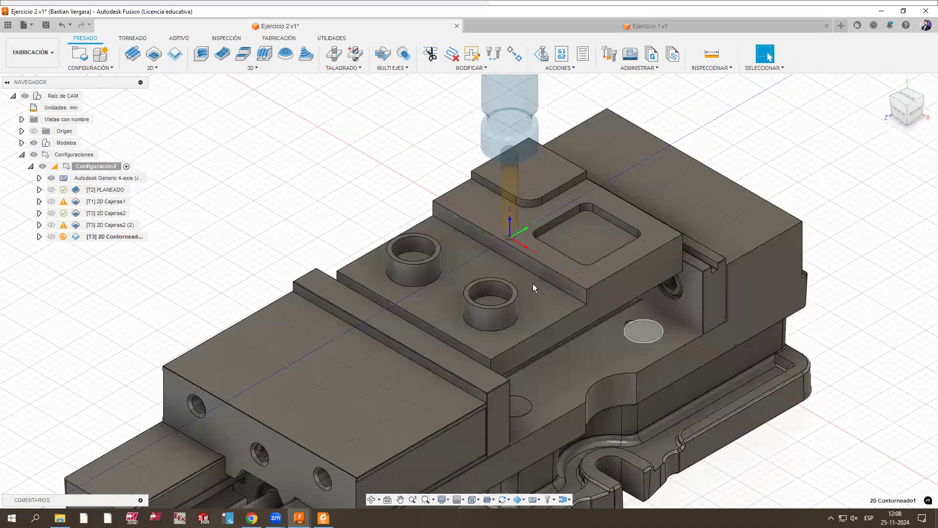
{"action": "scroll", "coordinate": [518, 259], "scroll_direction": "up", "scroll_amount": 5}
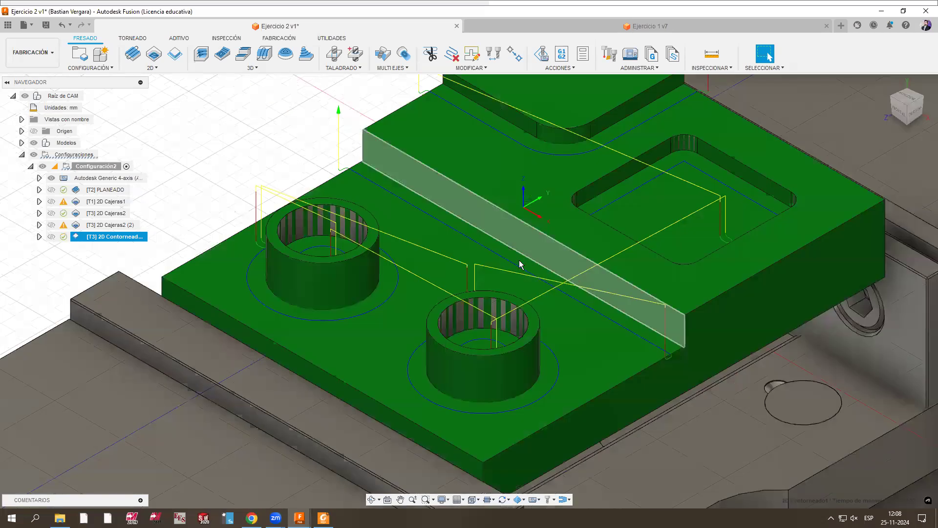
{"action": "middle_click_drag", "start_coordinate": [528, 239], "coordinate": [513, 287], "text": "shift"}
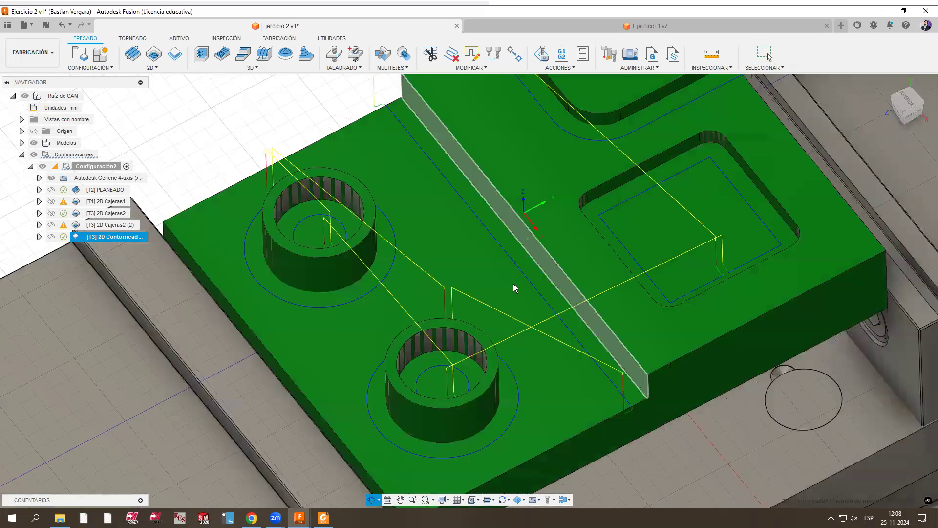
{"action": "scroll", "coordinate": [477, 334], "scroll_direction": "up", "scroll_amount": 3}
{"action": "scroll", "coordinate": [471, 433], "scroll_direction": "up", "scroll_amount": 5}
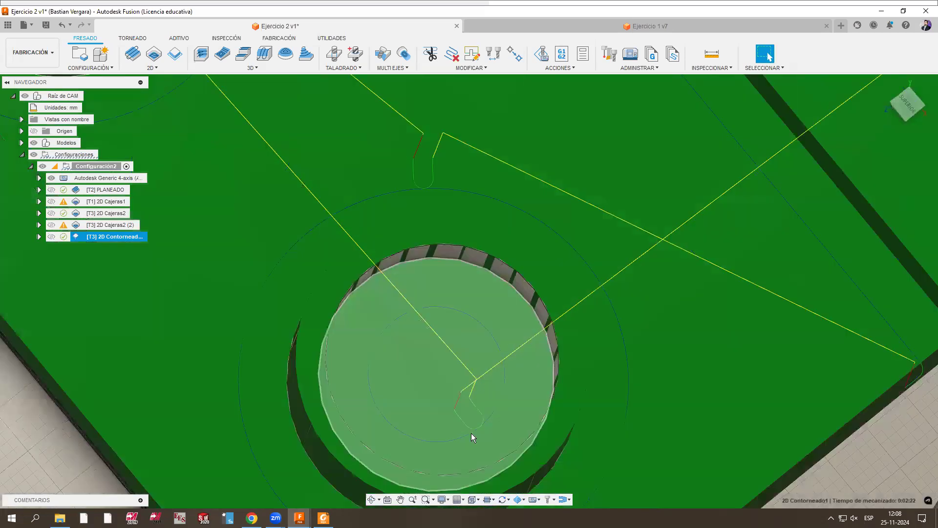
{"action": "scroll", "coordinate": [440, 386], "scroll_direction": "up", "scroll_amount": 5}
{"action": "scroll", "coordinate": [418, 348], "scroll_direction": "down", "scroll_amount": 3}
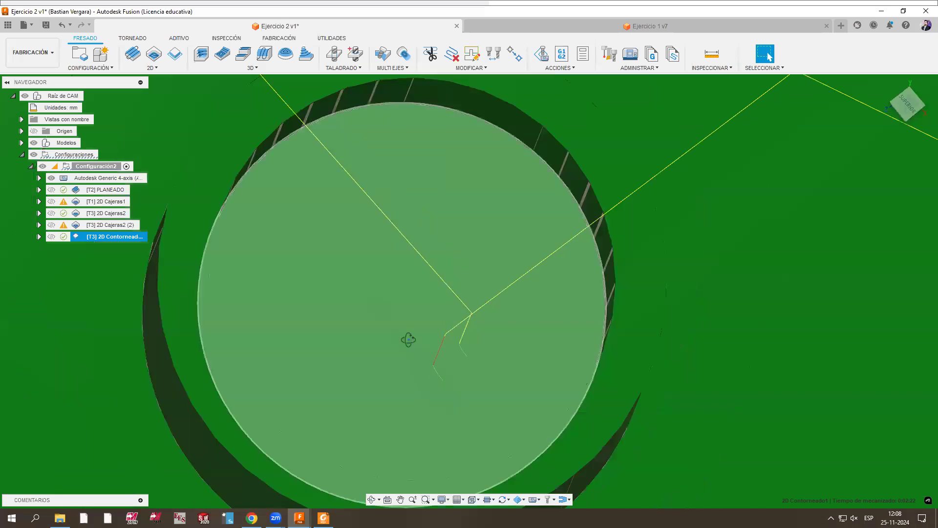
{"action": "scroll", "coordinate": [440, 381], "scroll_direction": "down", "scroll_amount": 3}
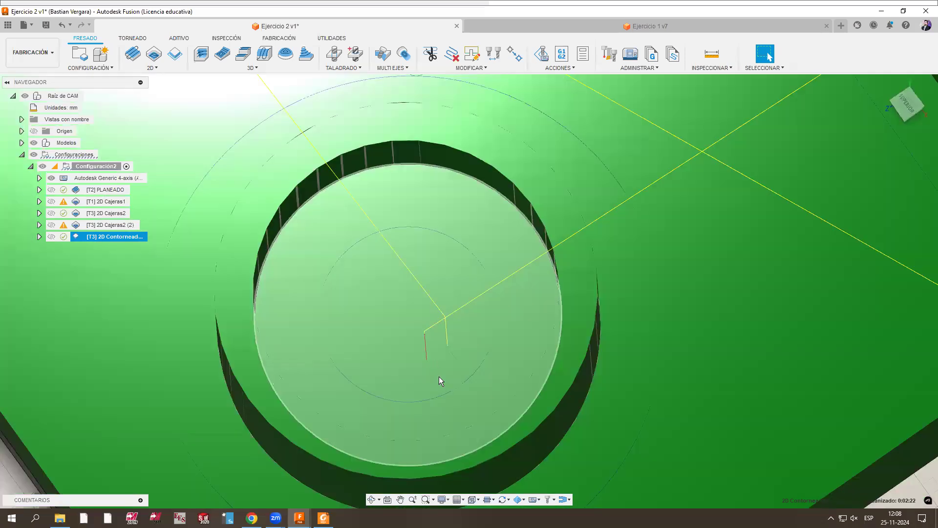
{"action": "mouse_move", "coordinate": [450, 384]}
{"action": "middle_mouse_down", "text": "shift"}
{"action": "mouse_move", "coordinate": [464, 366]}
{"action": "mouse_move", "coordinate": [461, 387]}
{"action": "middle_mouse_up", "text": "shift"}
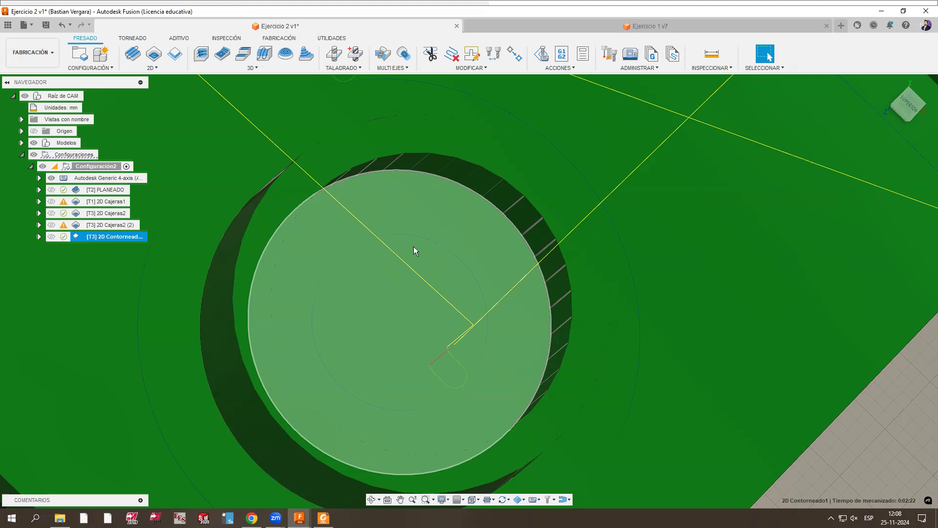
{"action": "scroll", "coordinate": [410, 242], "scroll_direction": "down", "scroll_amount": 5}
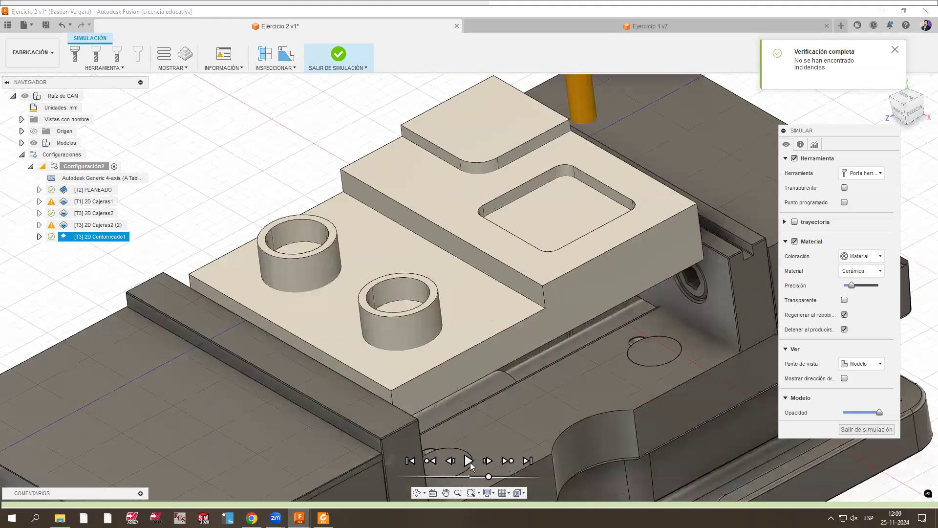
Step: Run the simulation of 2D Contorneado1 and watch the tool finish the wall of the raised corner block
{"action": "left_click", "coordinate": [472, 464]}
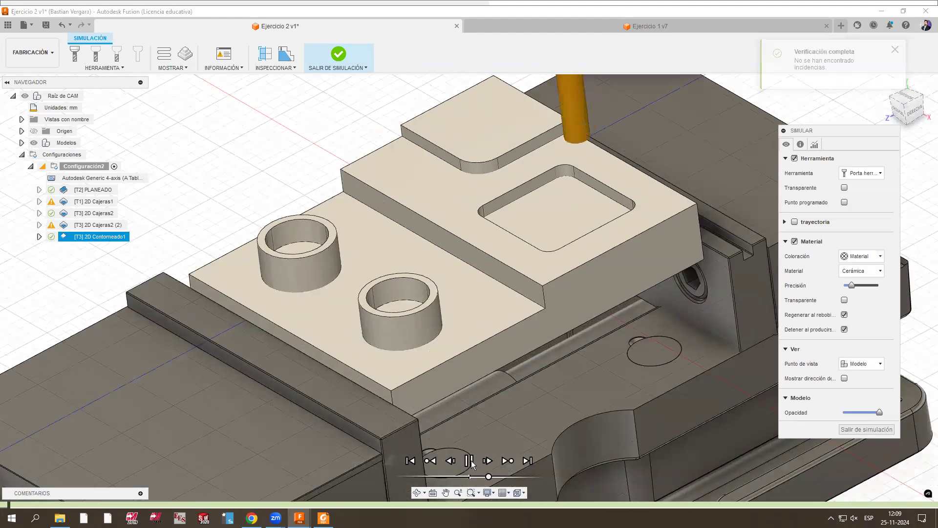
{"action": "scroll", "coordinate": [520, 192], "scroll_direction": "up", "scroll_amount": 3}
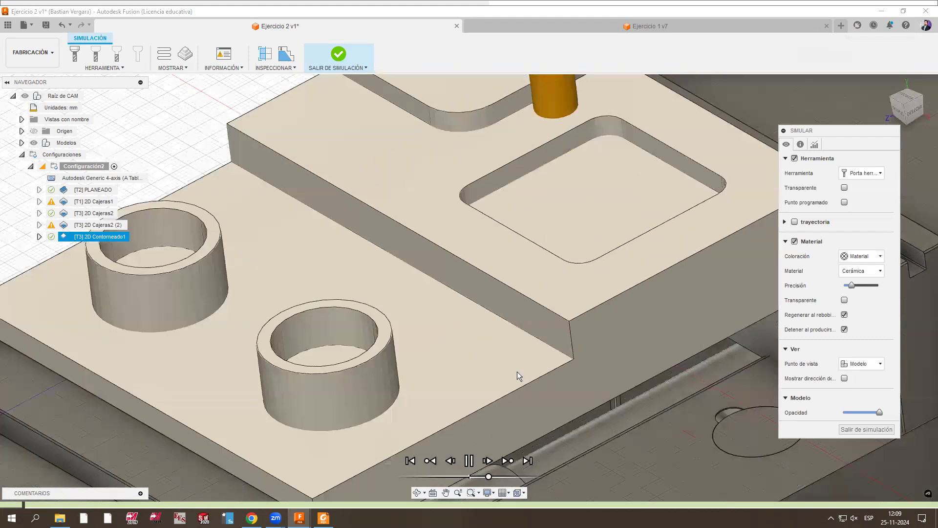
{"action": "scroll", "coordinate": [492, 190], "scroll_direction": "down", "scroll_amount": 2}
{"action": "scroll", "coordinate": [492, 189], "scroll_direction": "up", "scroll_amount": 4}
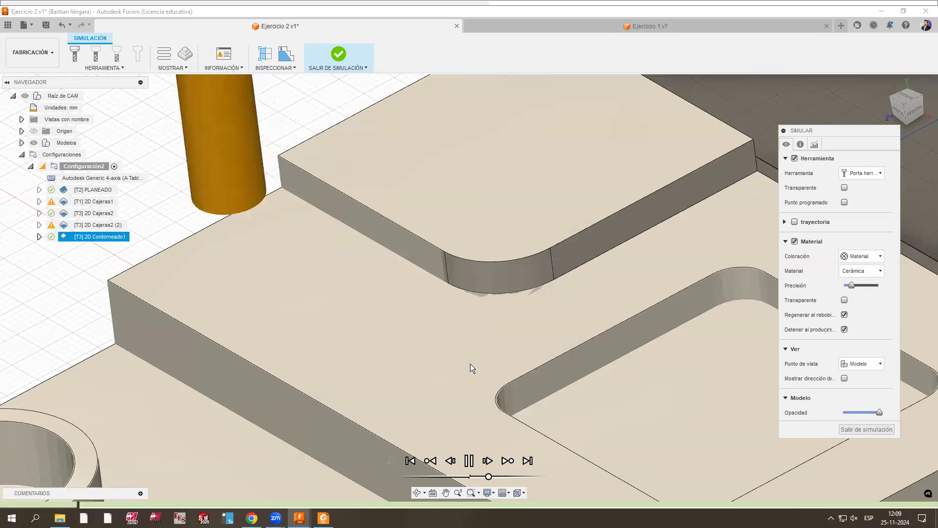
{"action": "scroll", "coordinate": [504, 304], "scroll_direction": "down", "scroll_amount": 3}
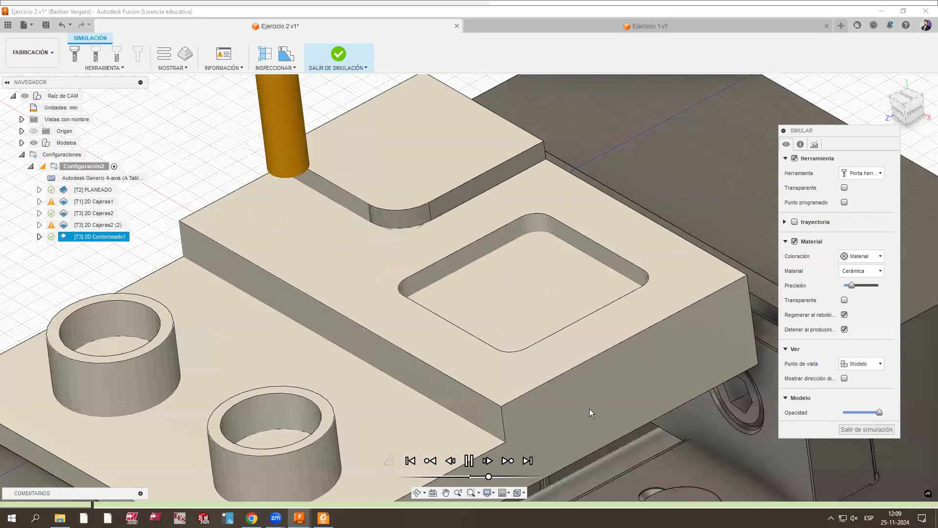
{"action": "left_click", "coordinate": [922, 104]}
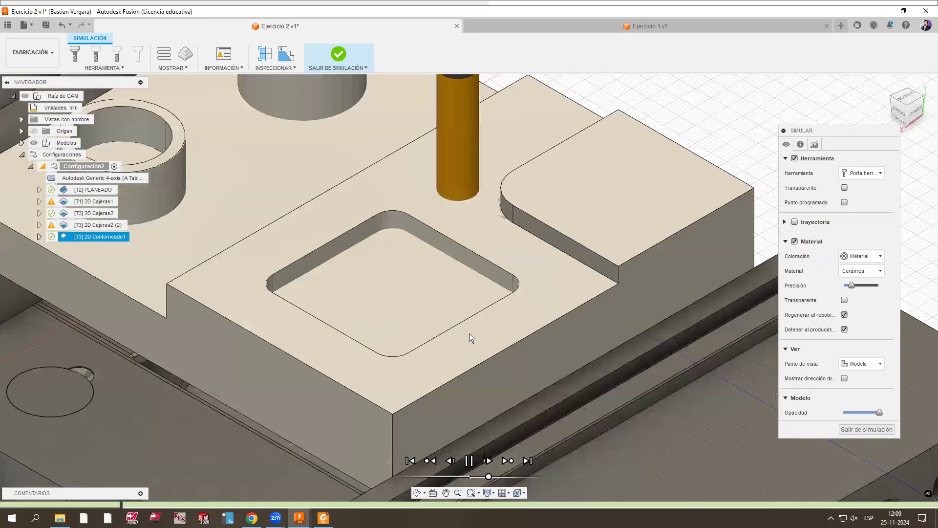
Step: Raise the simulated stock precision to its maximum and observe the contour pass along the rectangular pocket walls from different angles
{"action": "left_click_drag", "start_coordinate": [852, 286], "coordinate": [885, 285]}
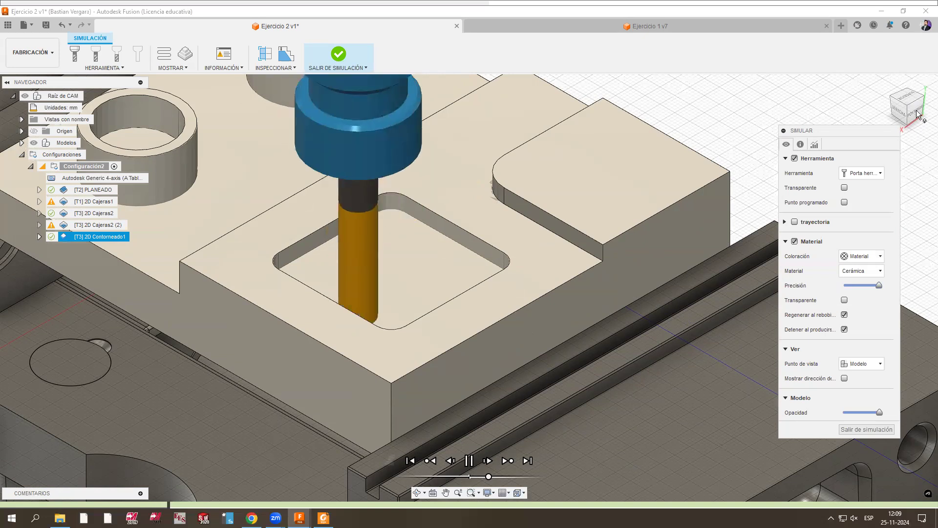
{"action": "left_click_drag", "start_coordinate": [899, 101], "coordinate": [923, 96]}
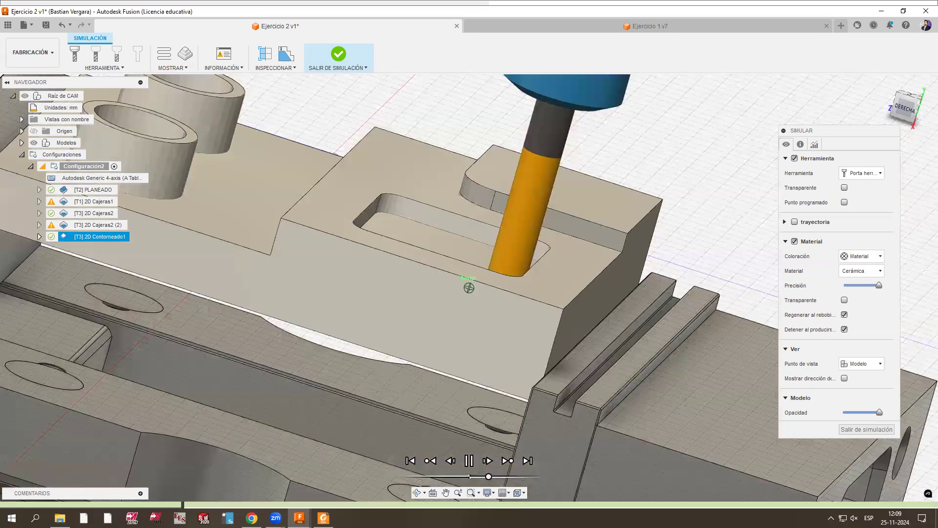
{"action": "left_click_drag", "start_coordinate": [851, 112], "coordinate": [869, 107]}
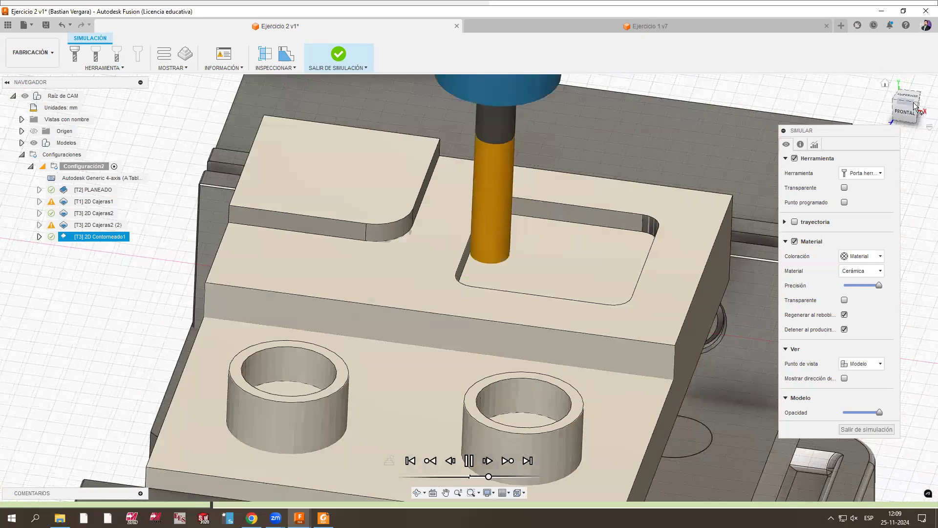
{"action": "left_click", "coordinate": [895, 97]}
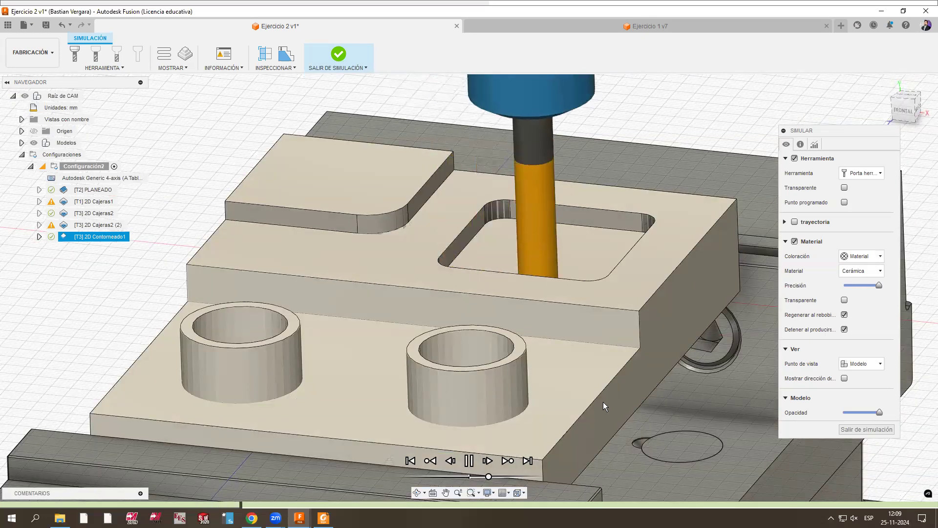
Step: Review the machining statistics while running the simulation to its end at a slightly higher speed, and exit the simulation
{"action": "left_click", "coordinate": [814, 144]}
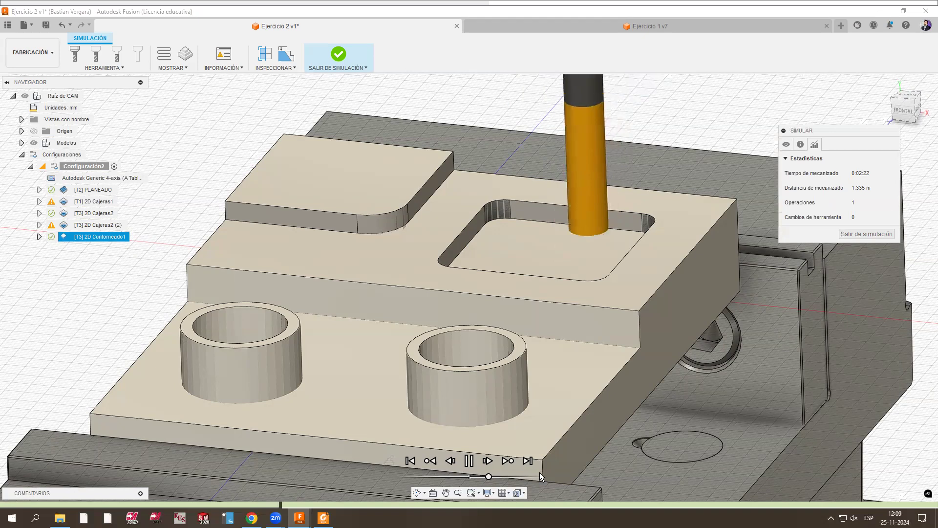
{"action": "left_click_drag", "start_coordinate": [492, 476], "coordinate": [496, 475]}
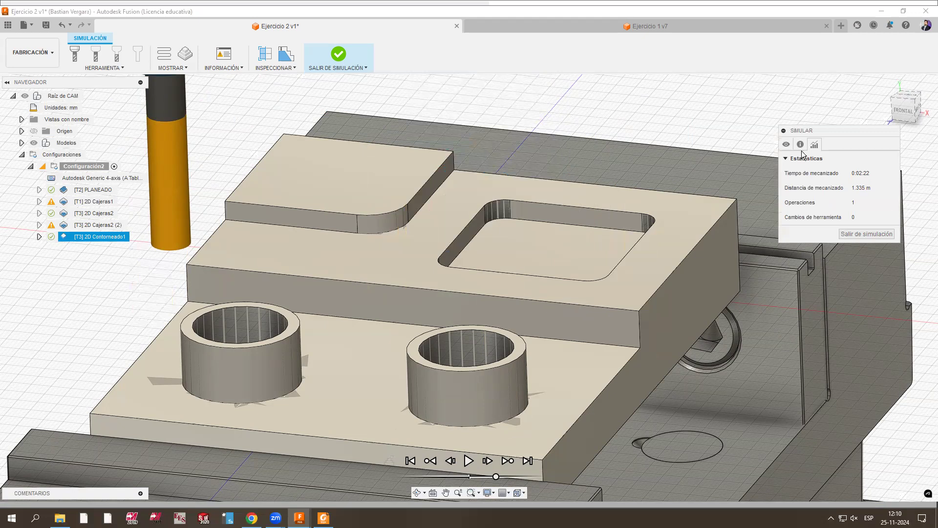
{"action": "left_click", "coordinate": [339, 59]}
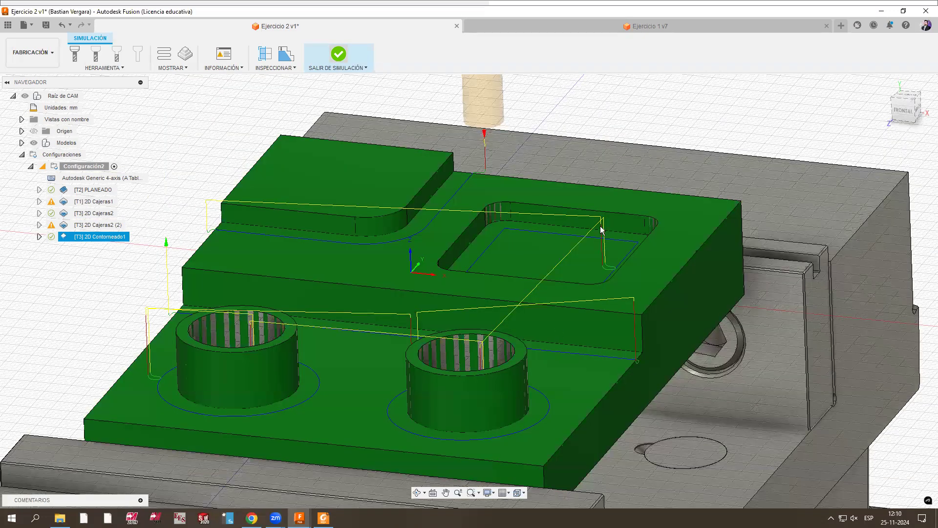
Step: Examine the 2D Contorneado1 toolpath's lead-in, lead-out and rapid linking moves in the rectangular pocket and around the bosses
{"action": "scroll", "coordinate": [595, 220], "scroll_direction": "up", "scroll_amount": 3}
{"action": "scroll", "coordinate": [606, 165], "scroll_direction": "up", "scroll_amount": 3}
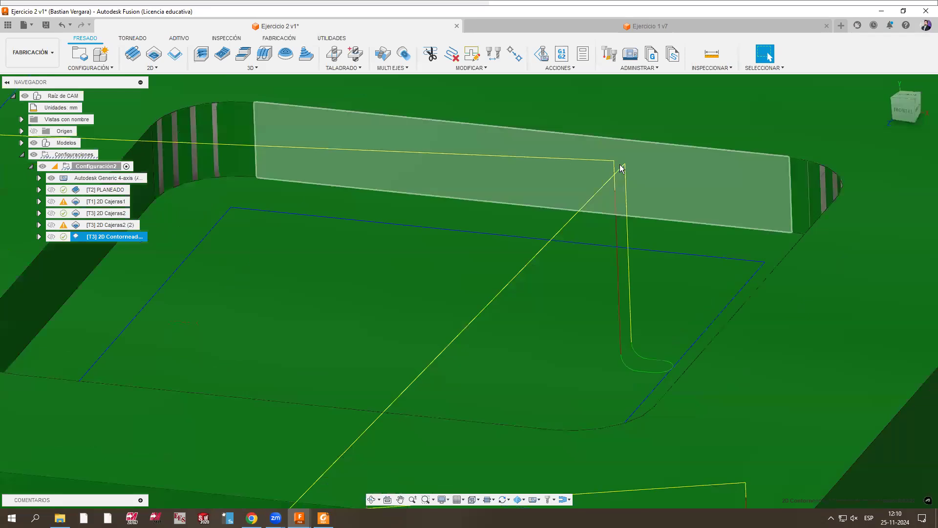
{"action": "scroll", "coordinate": [642, 188], "scroll_direction": "down", "scroll_amount": 3}
{"action": "scroll", "coordinate": [618, 230], "scroll_direction": "up", "scroll_amount": 5}
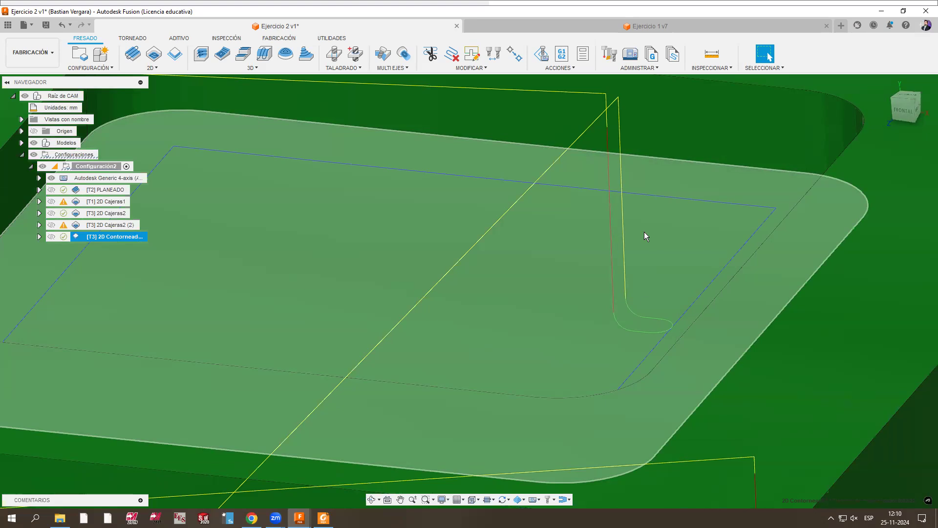
{"action": "scroll", "coordinate": [602, 286], "scroll_direction": "down", "scroll_amount": 3}
{"action": "scroll", "coordinate": [587, 276], "scroll_direction": "up", "scroll_amount": 2}
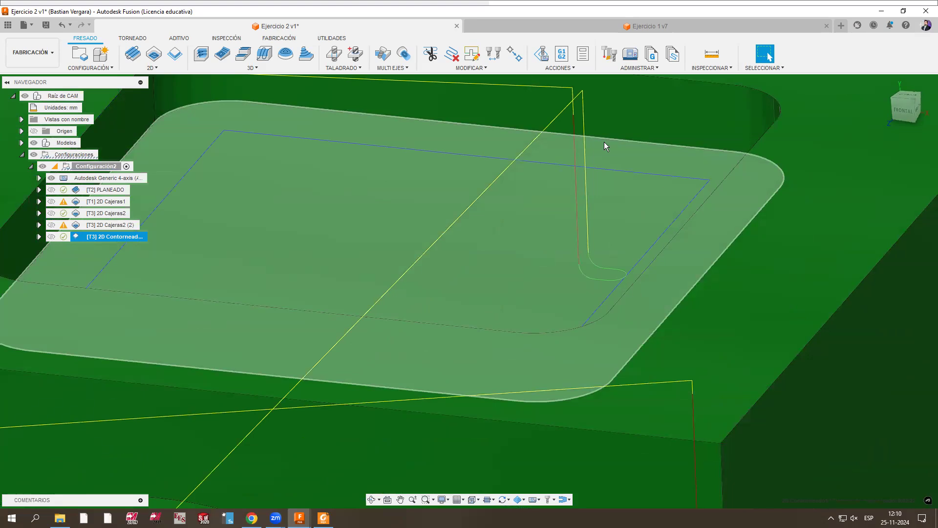
{"action": "scroll", "coordinate": [604, 142], "scroll_direction": "down", "scroll_amount": 5}
{"action": "scroll", "coordinate": [504, 239], "scroll_direction": "up", "scroll_amount": 3}
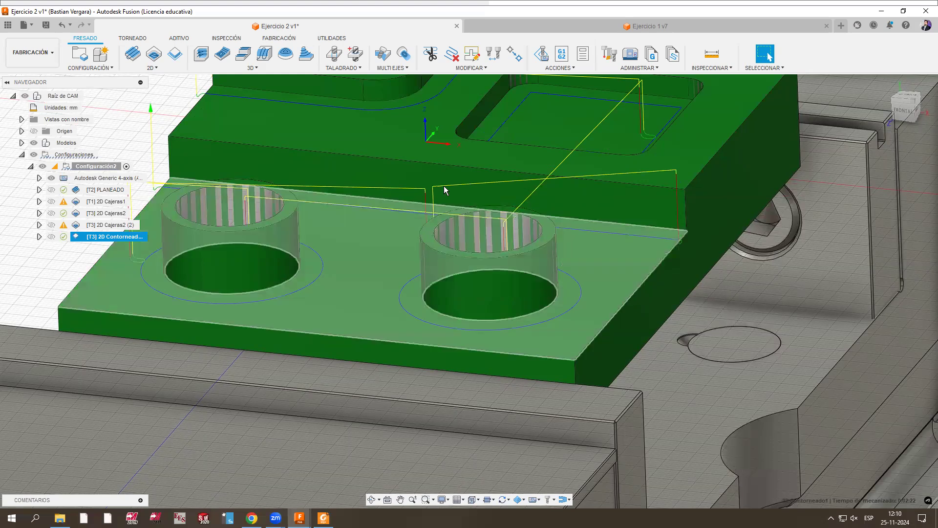
{"action": "scroll", "coordinate": [284, 133], "scroll_direction": "down", "scroll_amount": 5}
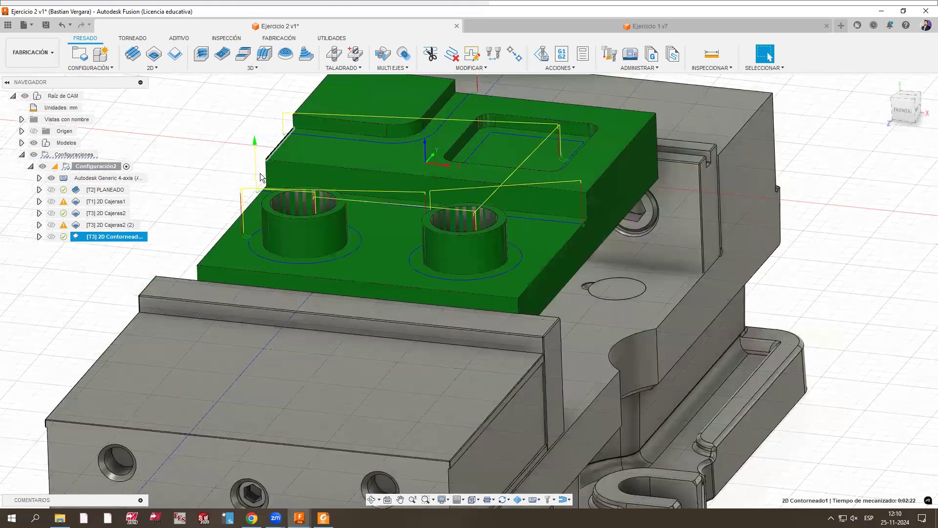
{"action": "left_click_drag", "start_coordinate": [891, 98], "coordinate": [885, 99]}
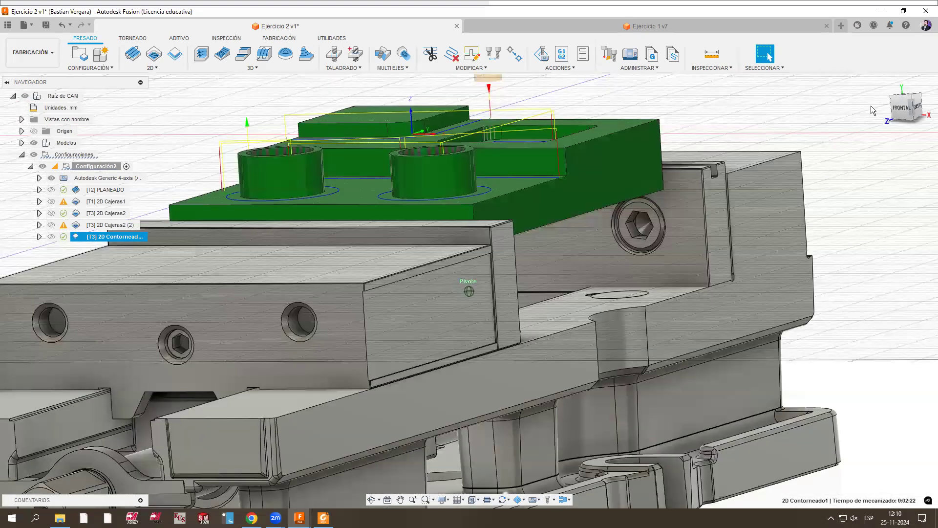
{"action": "scroll", "coordinate": [602, 269], "scroll_direction": "down", "scroll_amount": 2}
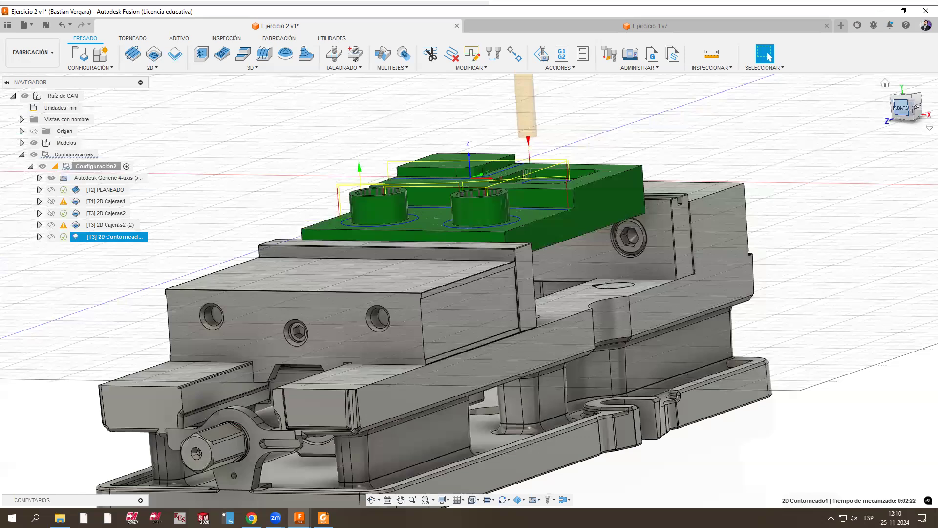
{"action": "scroll", "coordinate": [607, 197], "scroll_direction": "up", "scroll_amount": 3}
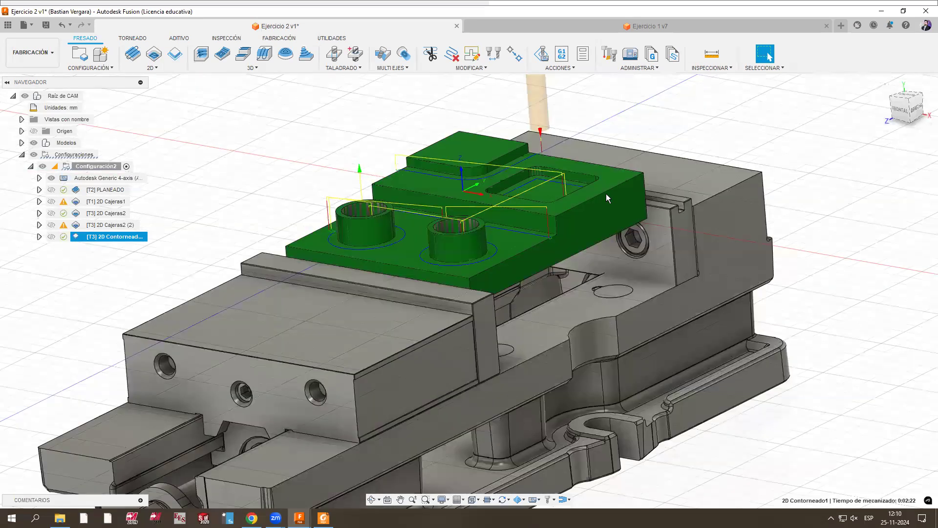
{"action": "left_click", "coordinate": [174, 70]}
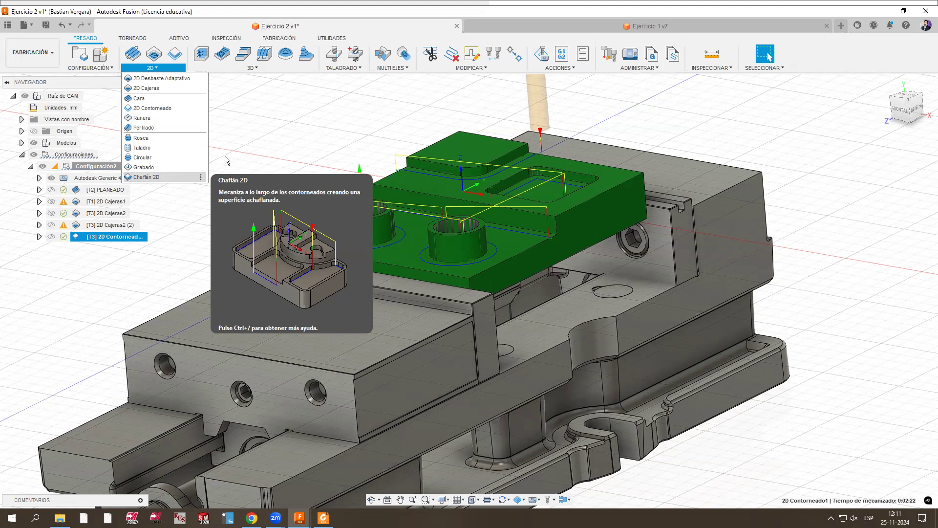
{"action": "left_click", "coordinate": [885, 84]}
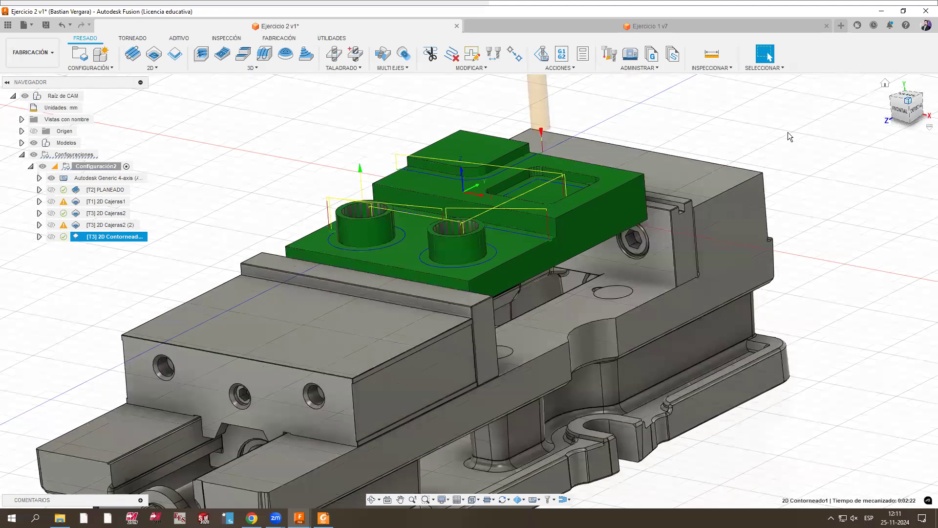